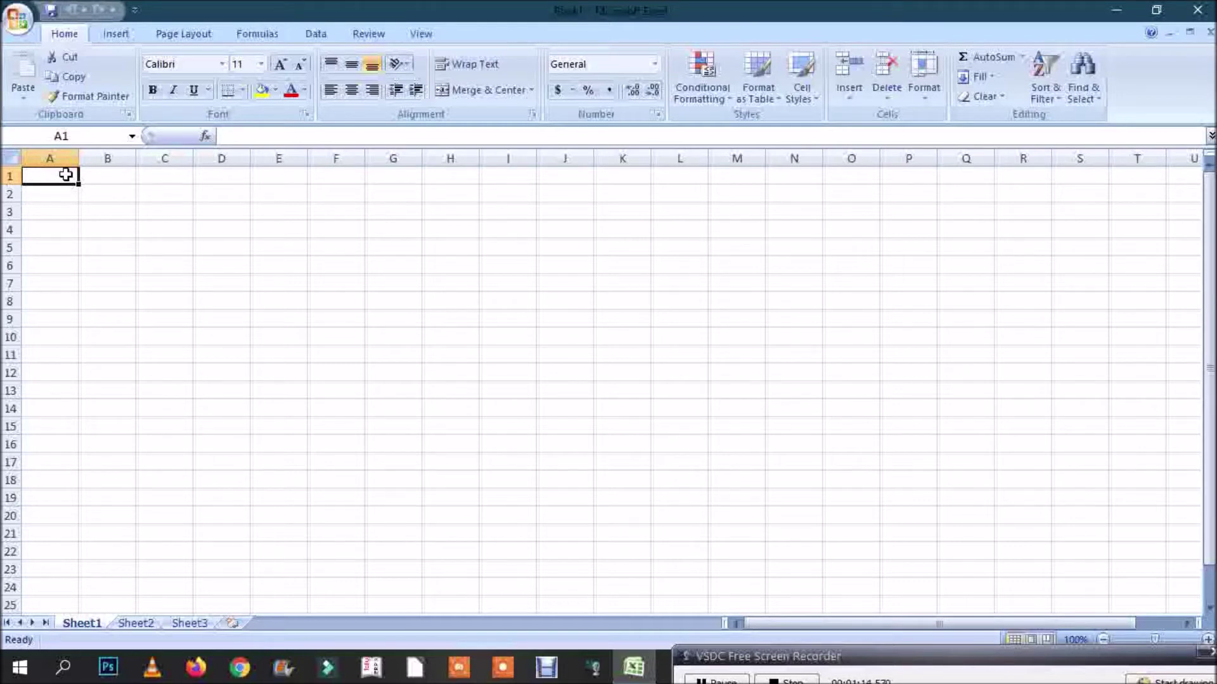
# Select cells E8, L6, C8, A1, O19, G8 and E16 in turn to examine their cell references.
pyautogui.click(277, 295)
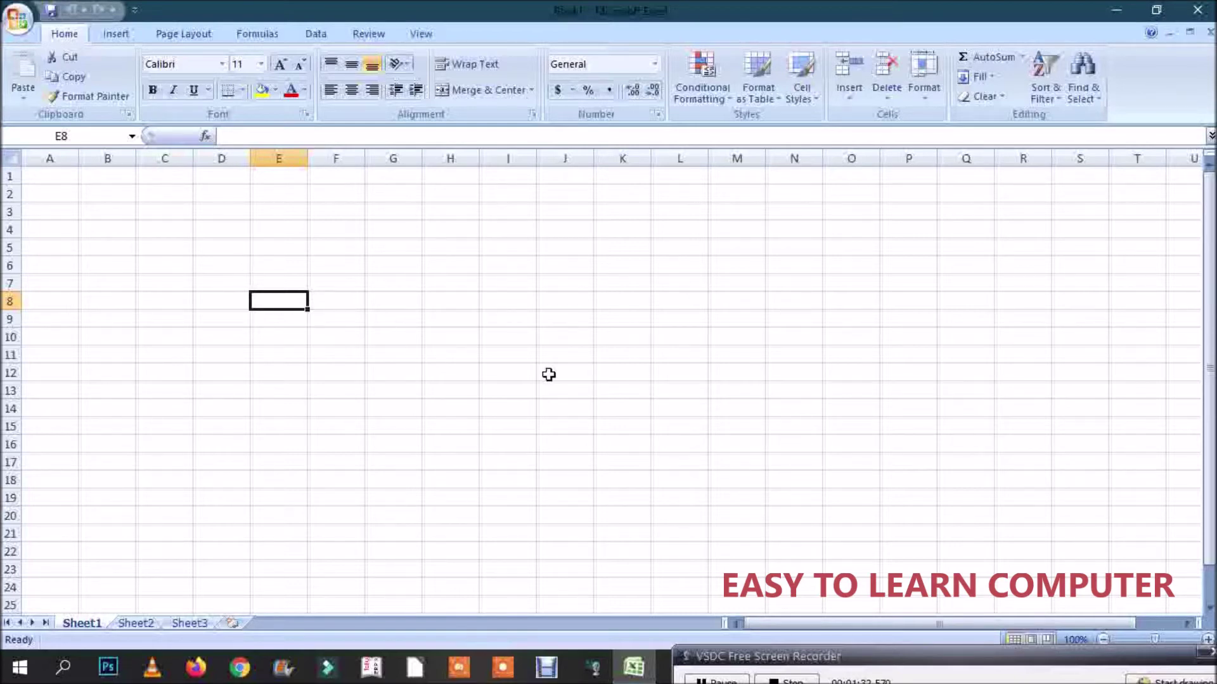
pyautogui.click(666, 261)
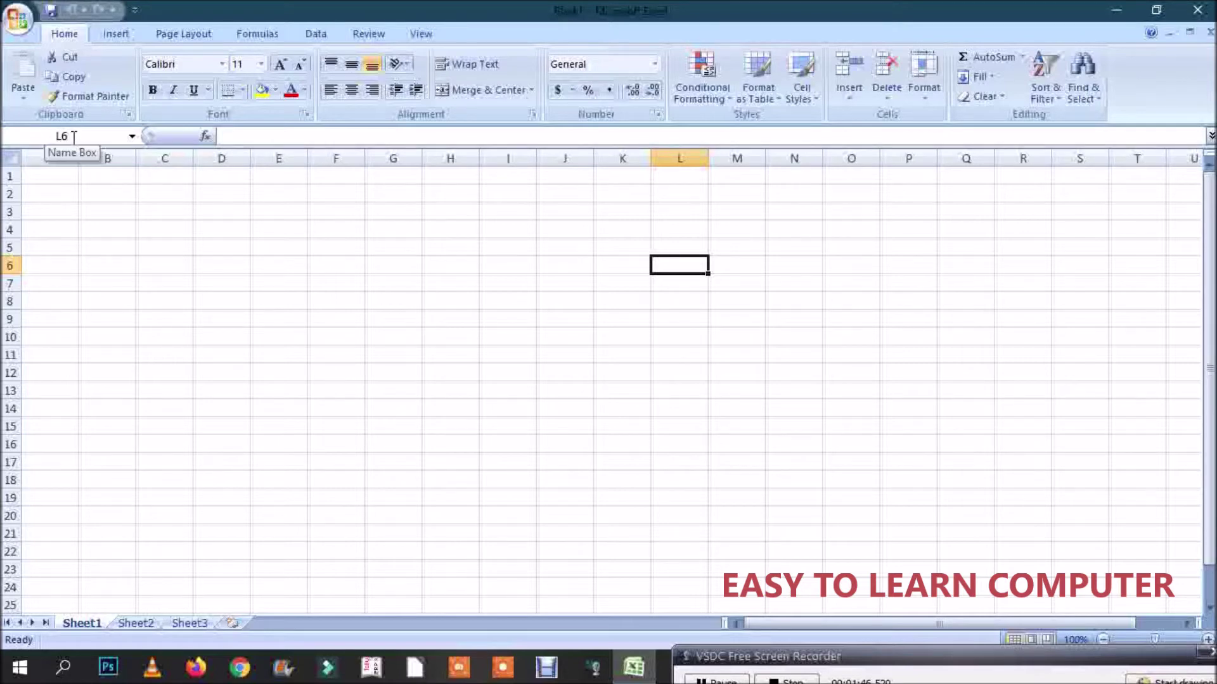
pyautogui.click(147, 298)
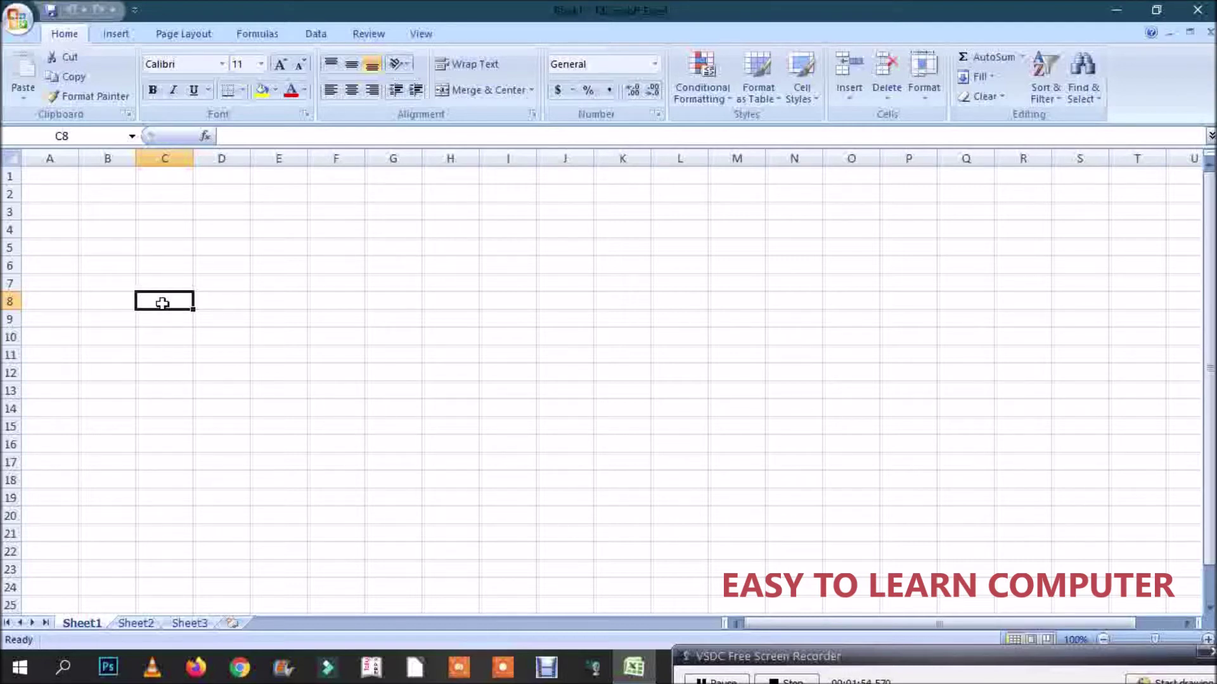
pyautogui.click(53, 180)
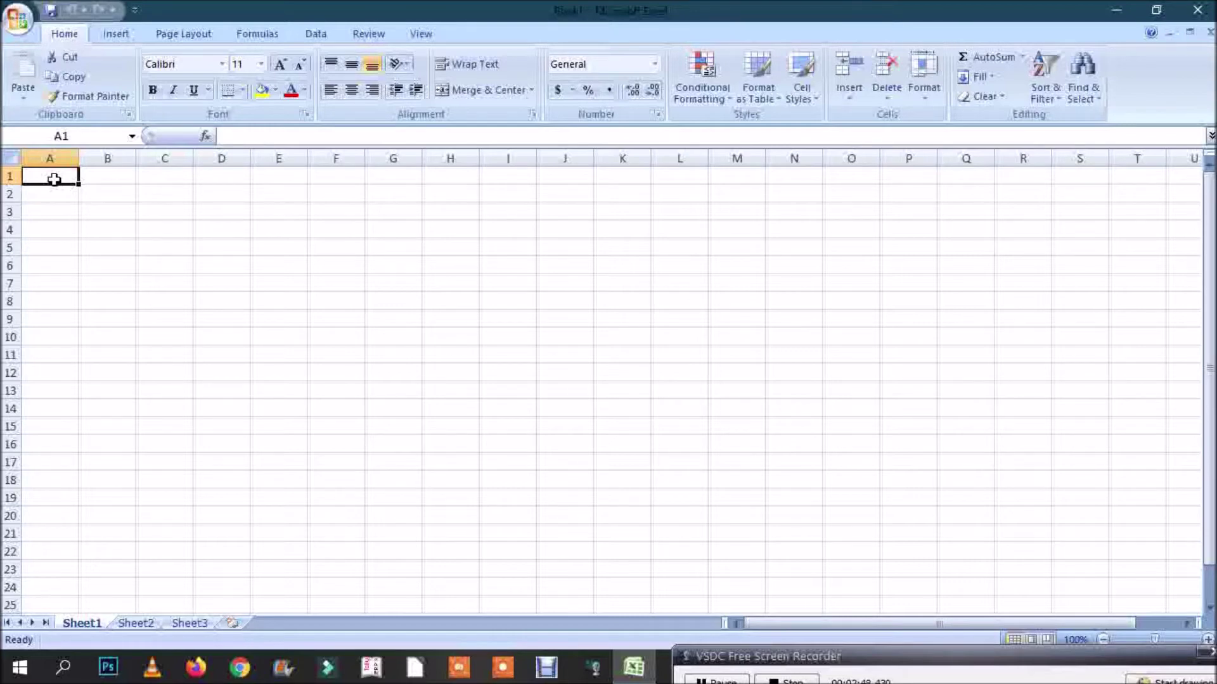
pyautogui.click(852, 495)
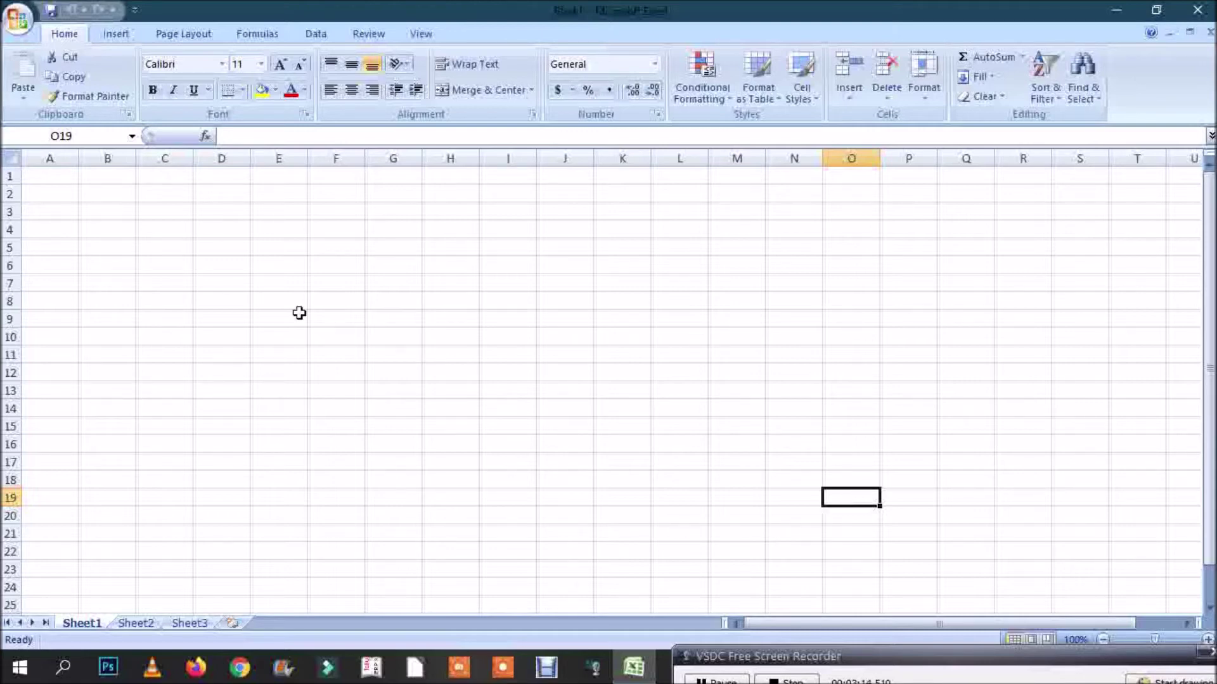
pyautogui.click(386, 300)
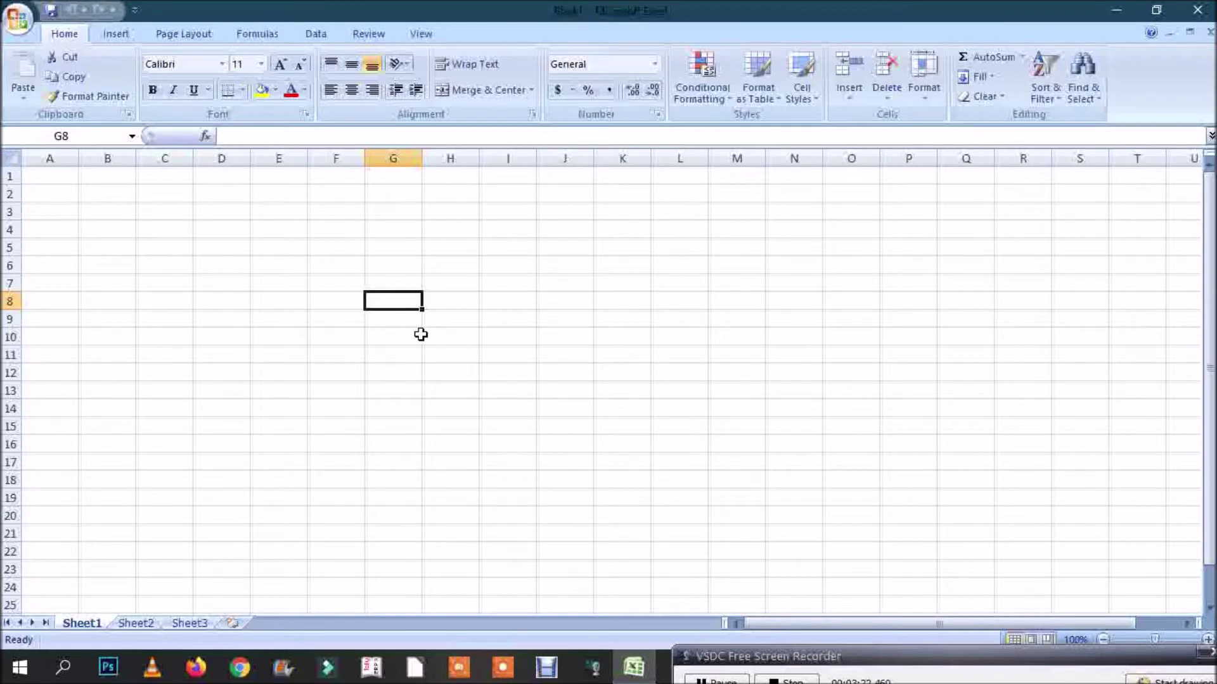
pyautogui.doubleClick(305, 445)
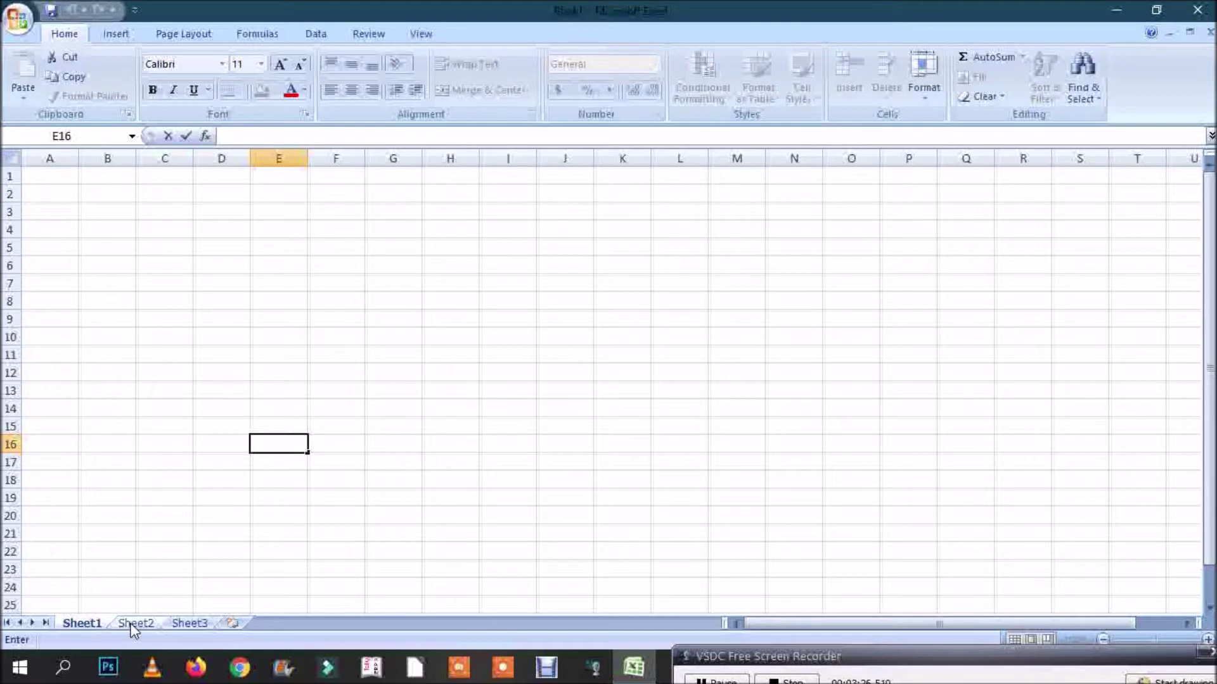
pyautogui.press('Escape')
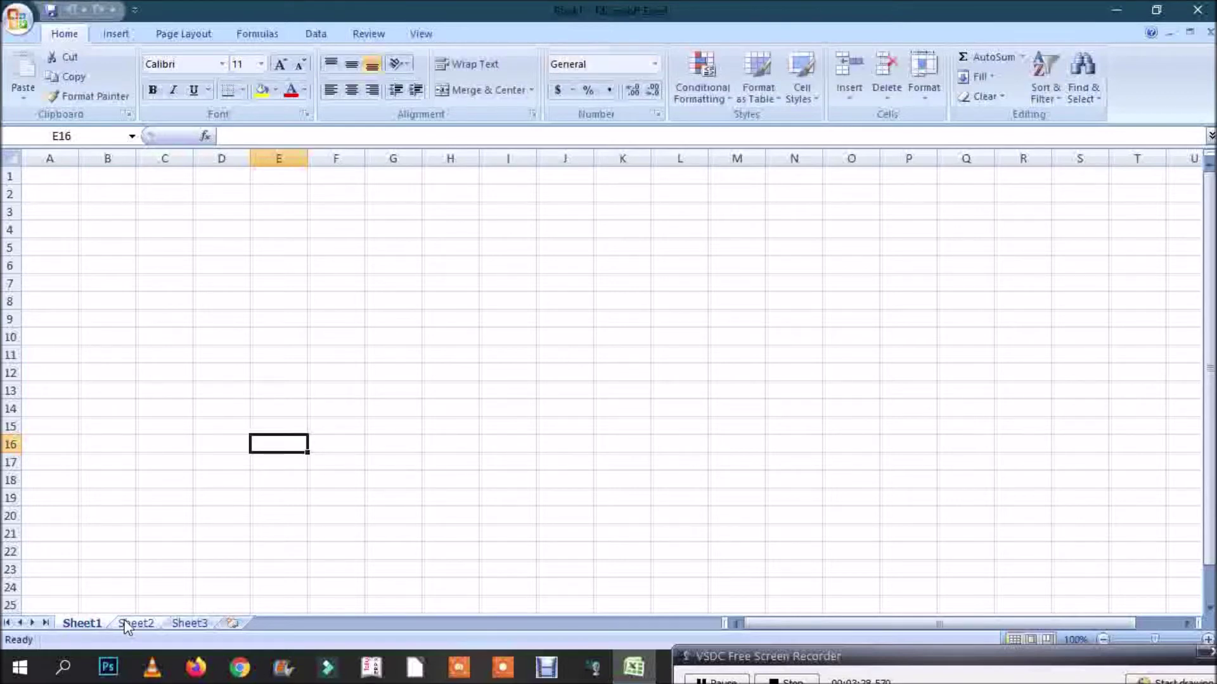
# Look through Sheet2 and Sheet3 of the workbook and return to Sheet1.
pyautogui.click(131, 622)
pyautogui.click(187, 623)
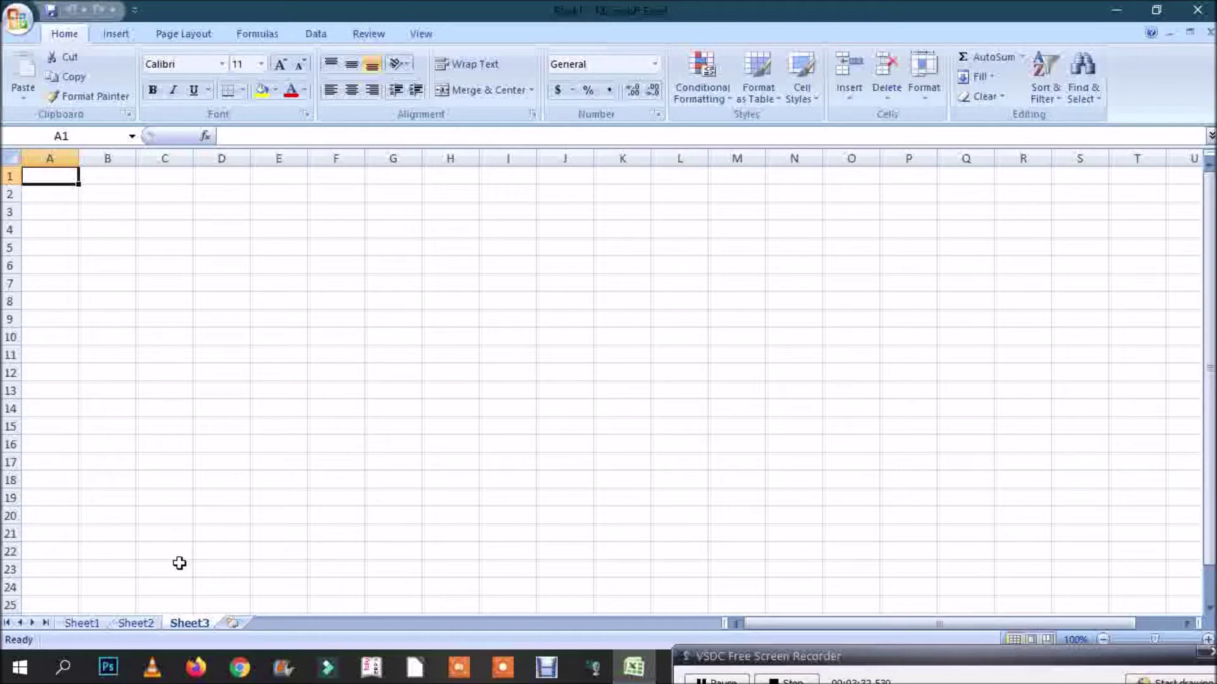
pyautogui.click(91, 623)
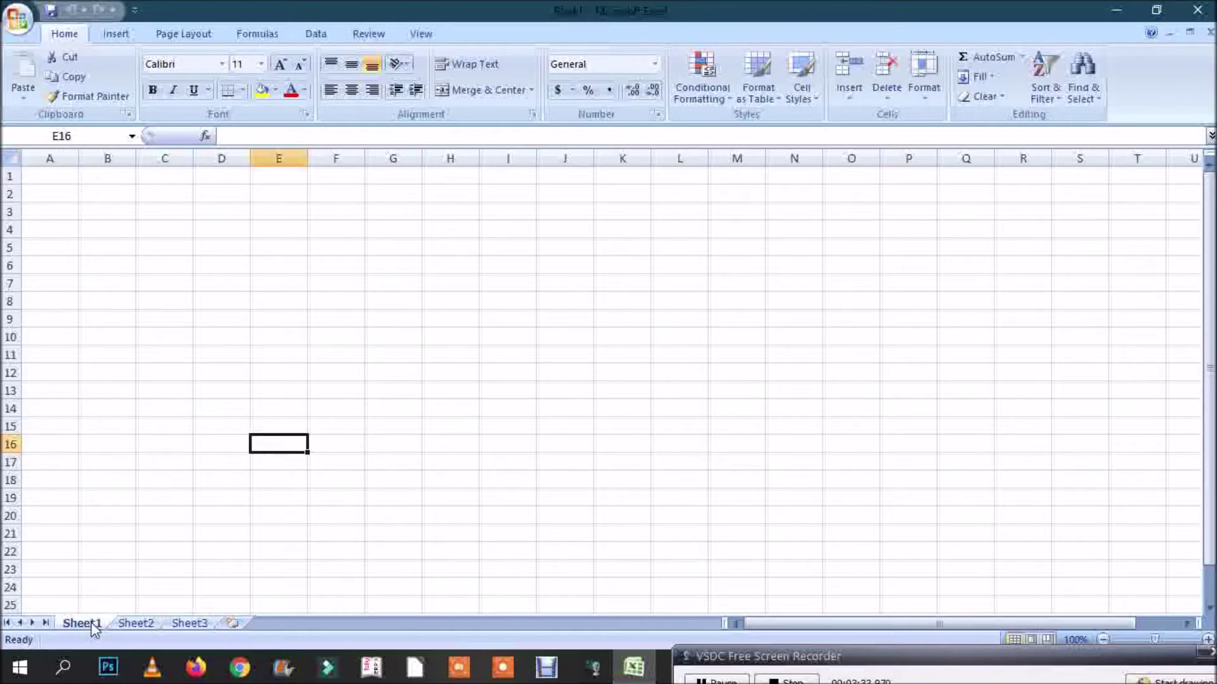
pyautogui.click(130, 624)
pyautogui.click(191, 625)
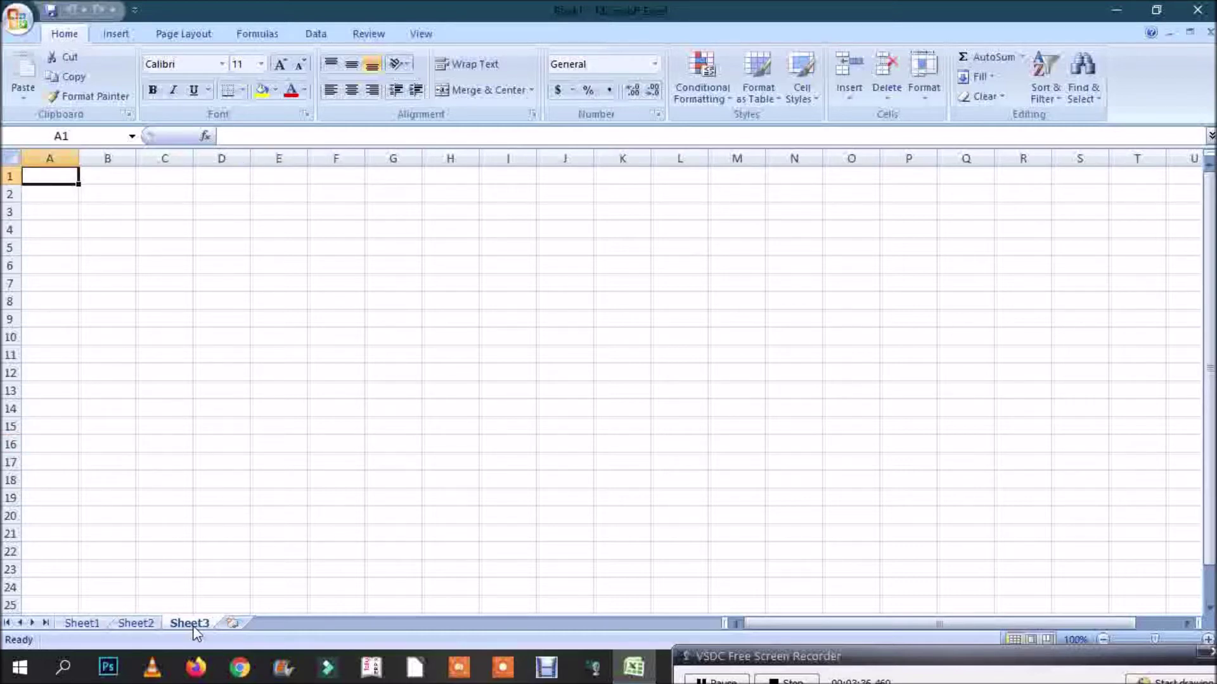
pyautogui.click(94, 625)
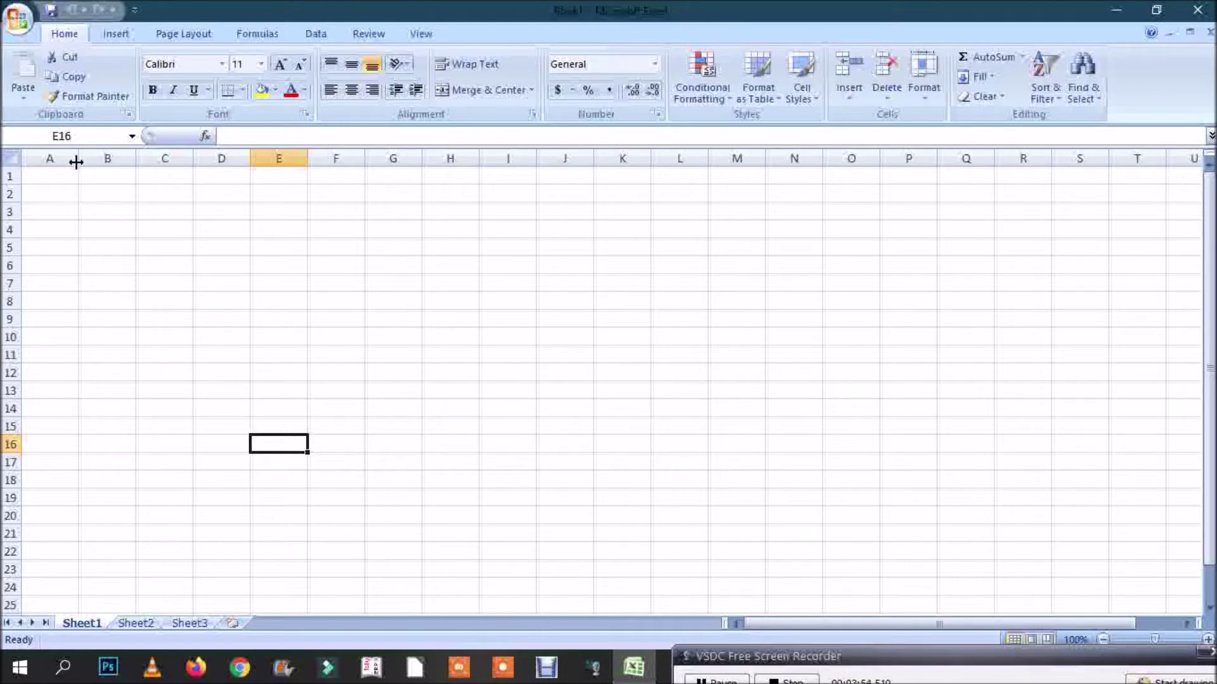
# Narrow column A on Sheet1 to less than half its width and widen column A on Sheet2 several times over.
pyautogui.moveTo(76, 158); pyautogui.dragTo(42, 159)
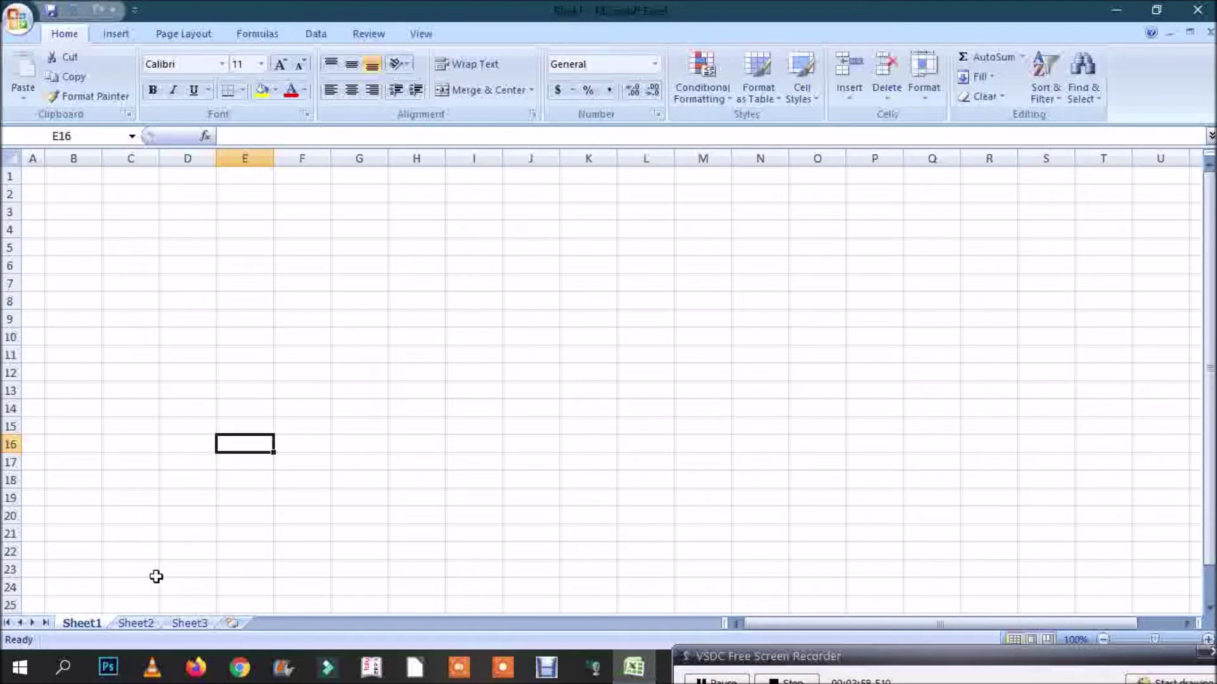
pyautogui.click(136, 623)
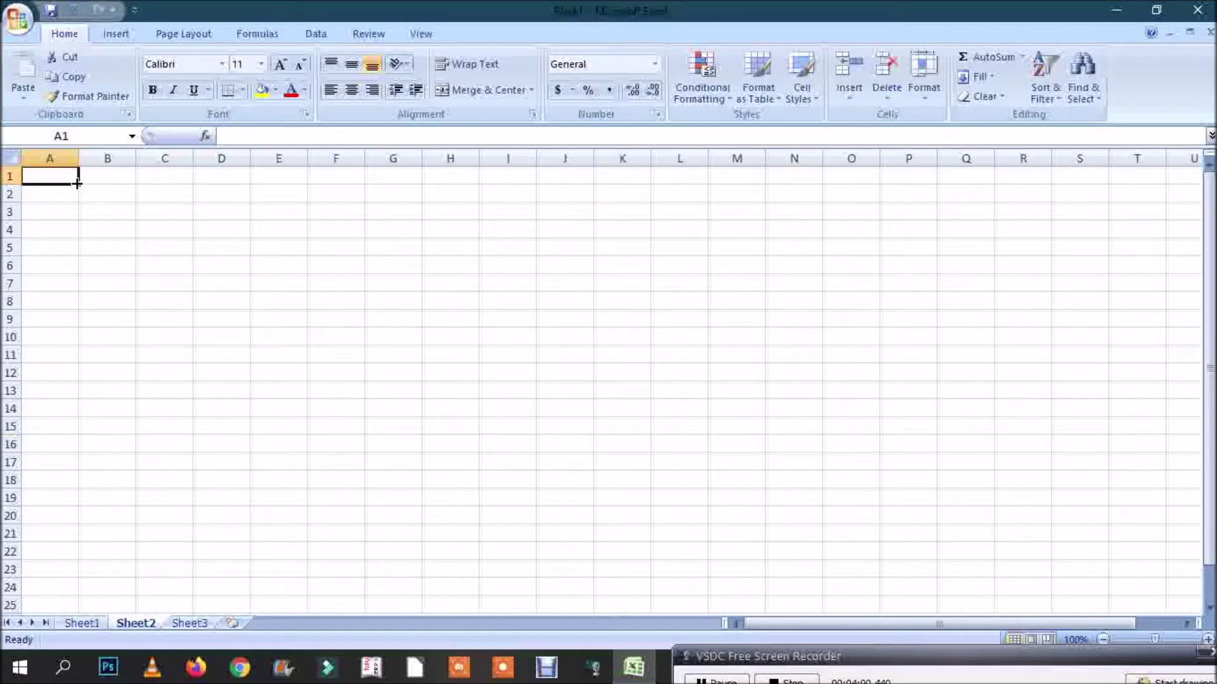
pyautogui.moveTo(78, 158); pyautogui.dragTo(290, 168)
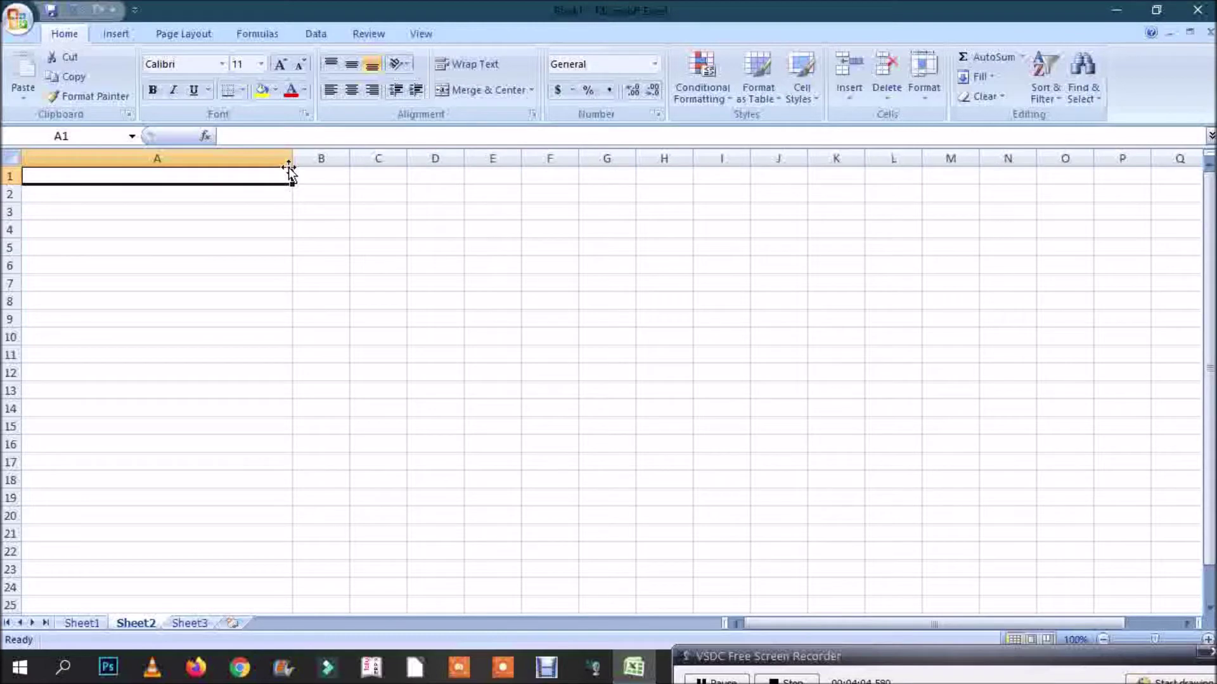
# Resize column A on Sheet1, first much wider, ending somewhat narrower than column B.
pyautogui.click(88, 623)
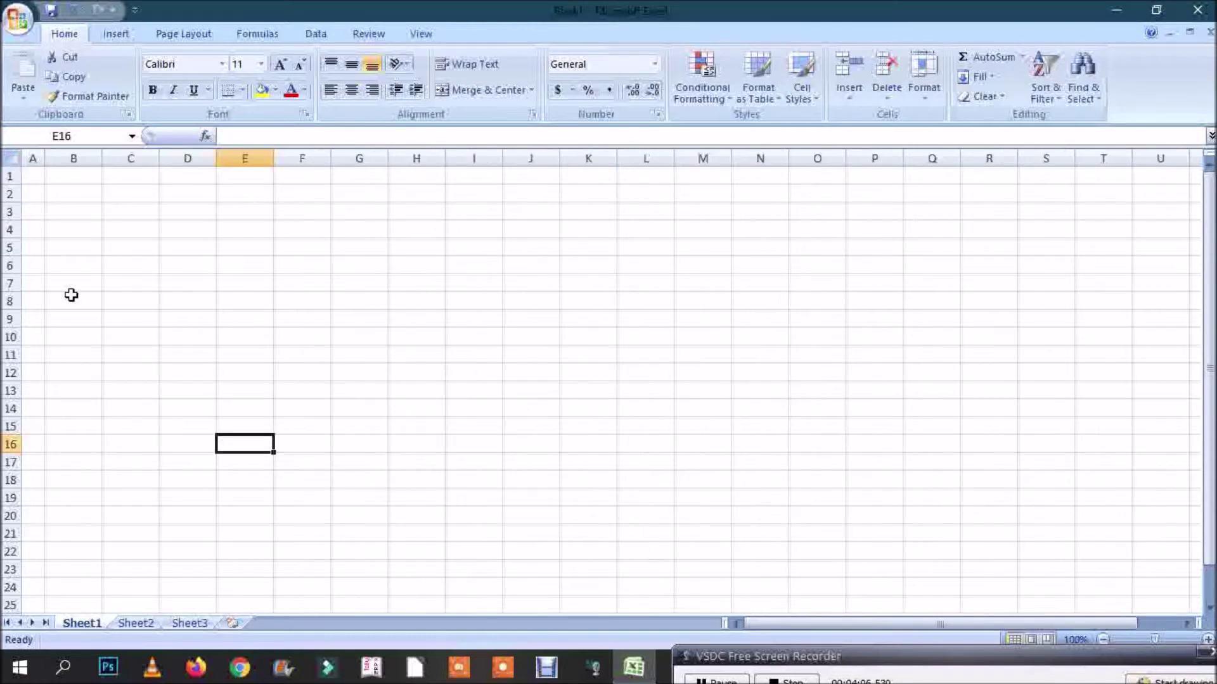
pyautogui.moveTo(45, 158)
pyautogui.mouseDown()
pyautogui.moveTo(260, 192)
pyautogui.moveTo(263, 157)
pyautogui.moveTo(58, 176)
pyautogui.mouseUp()
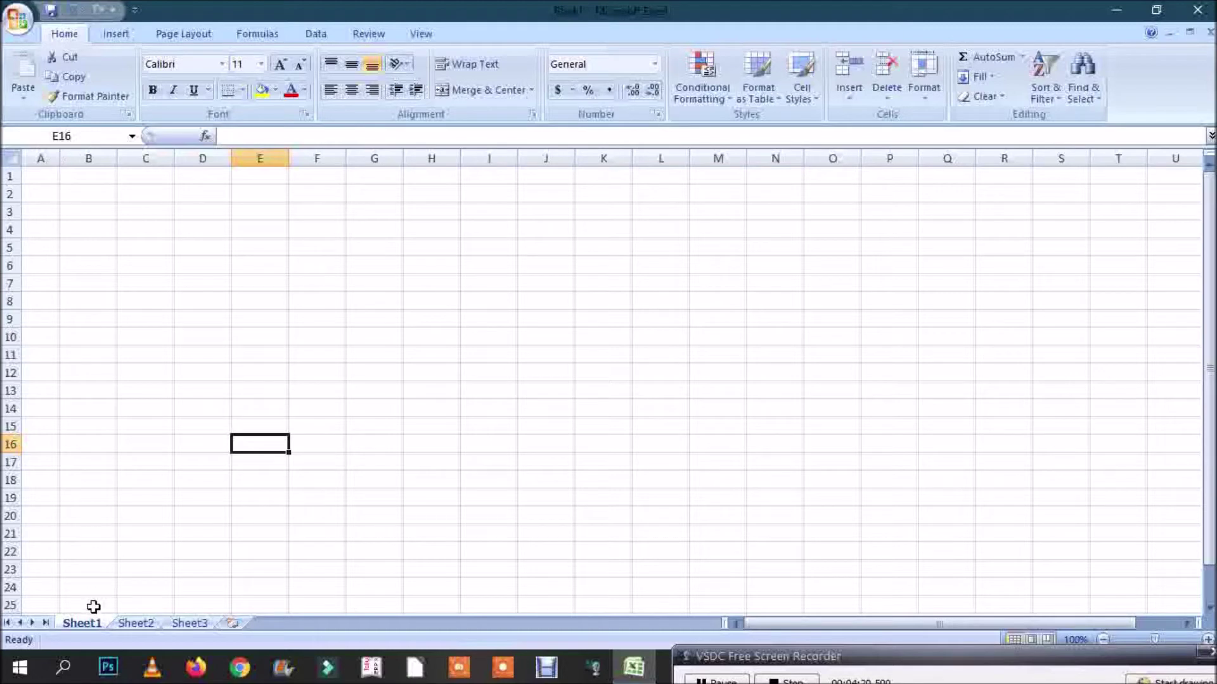
pyautogui.moveTo(60, 159); pyautogui.dragTo(336, 218)
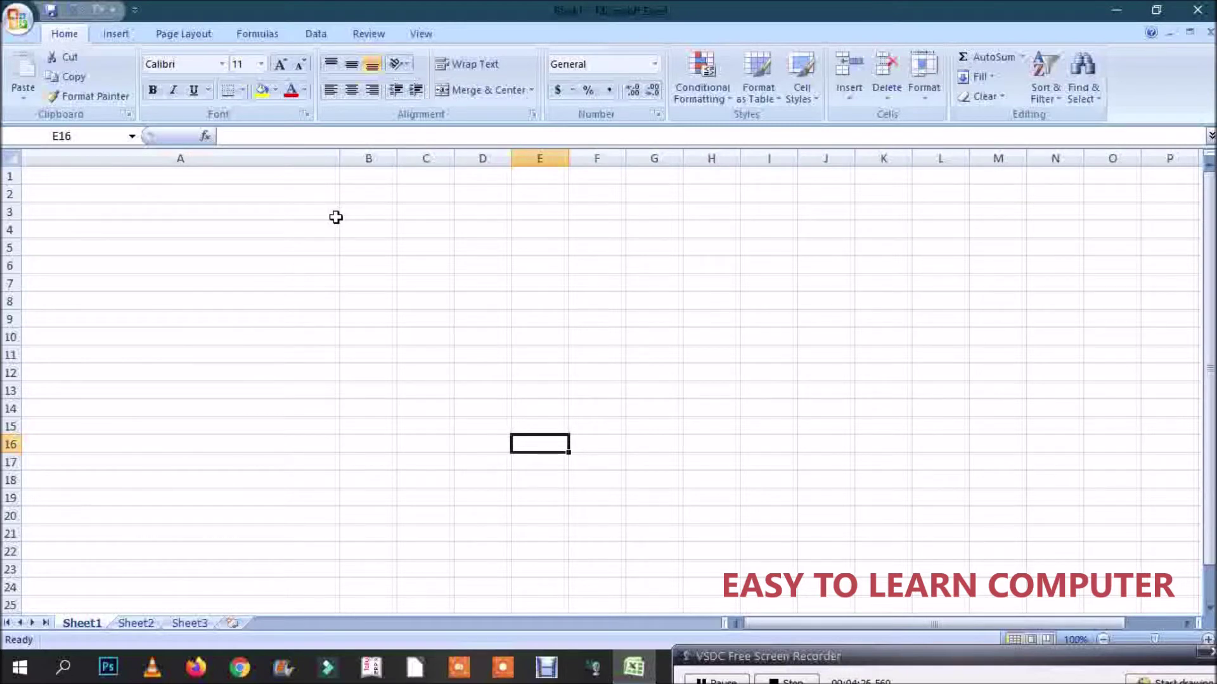
pyautogui.moveTo(339, 158); pyautogui.dragTo(62, 182)
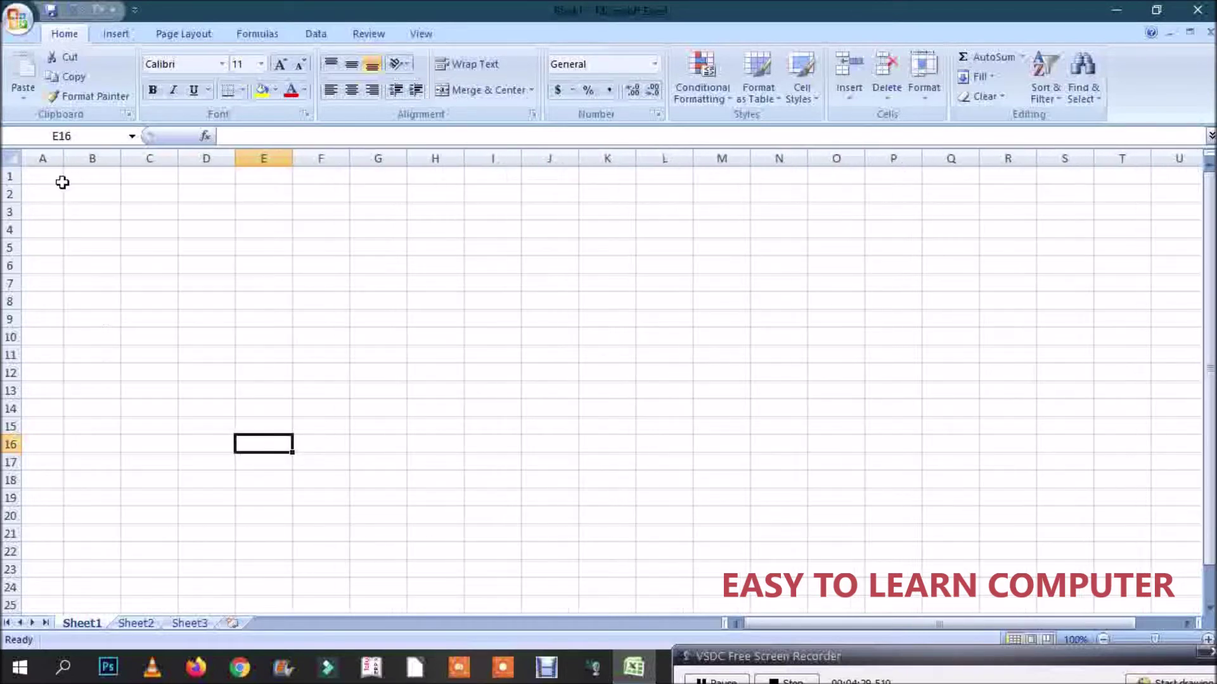
# Check column A on Sheet2, and widen column A on Sheet3 to more than twice the width of column B.
pyautogui.click(136, 623)
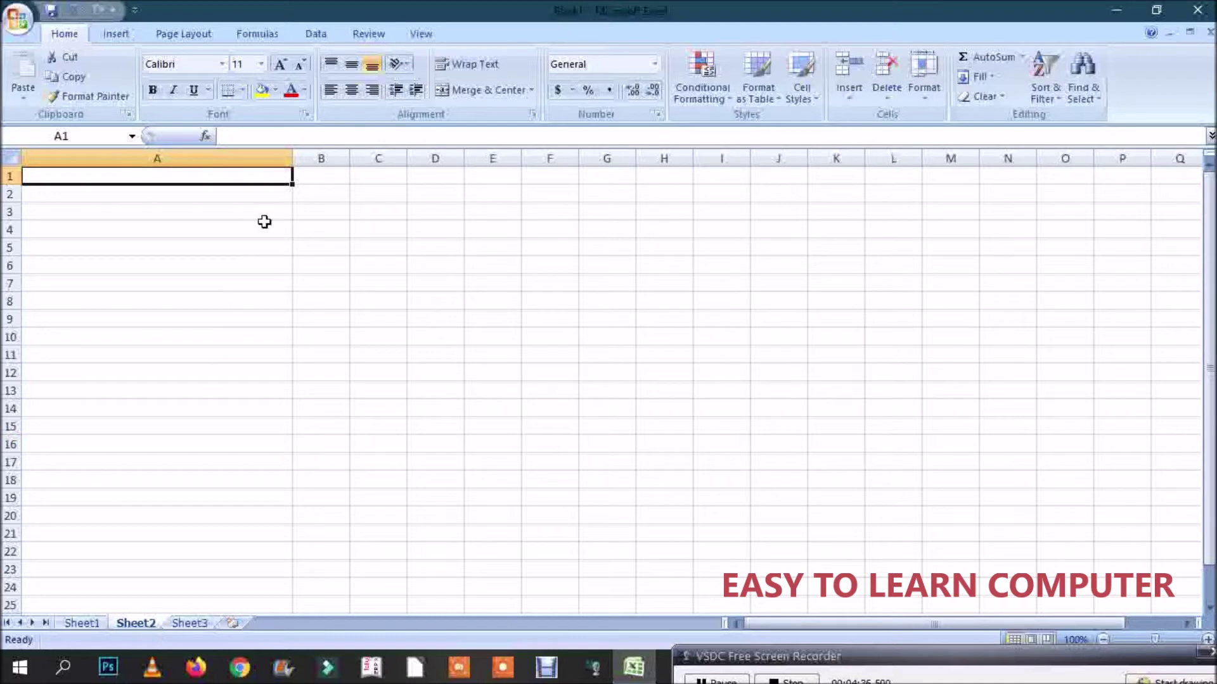
pyautogui.click(188, 623)
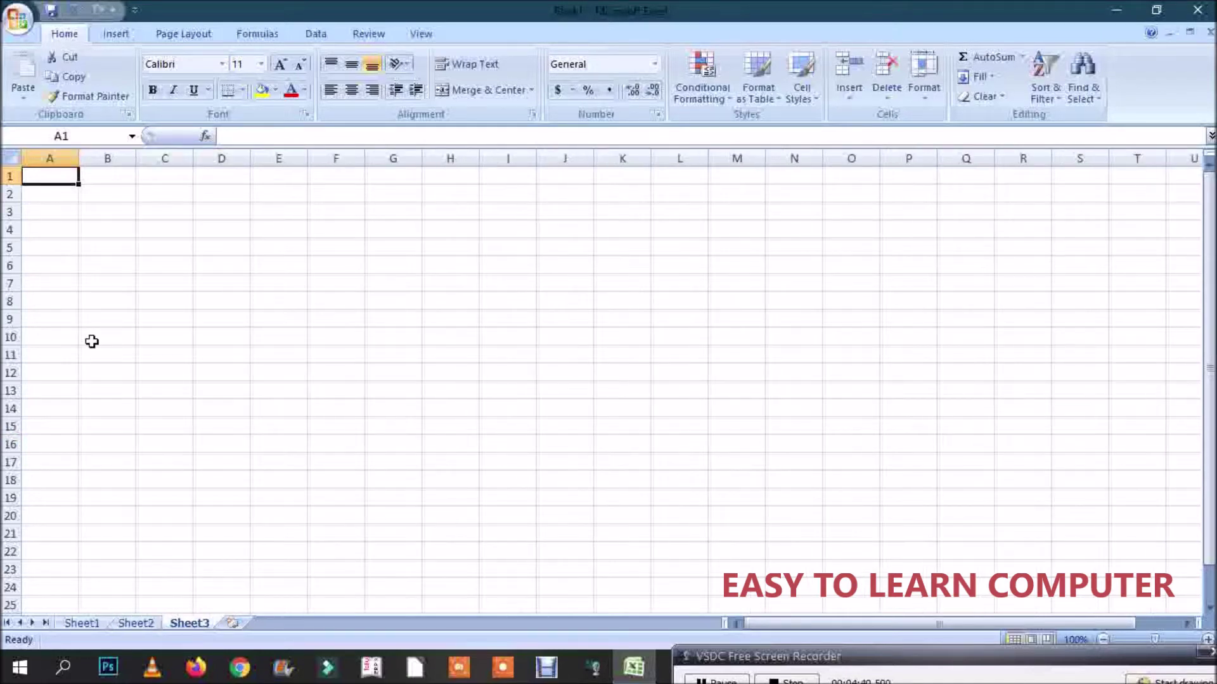
pyautogui.moveTo(75, 155); pyautogui.dragTo(162, 168)
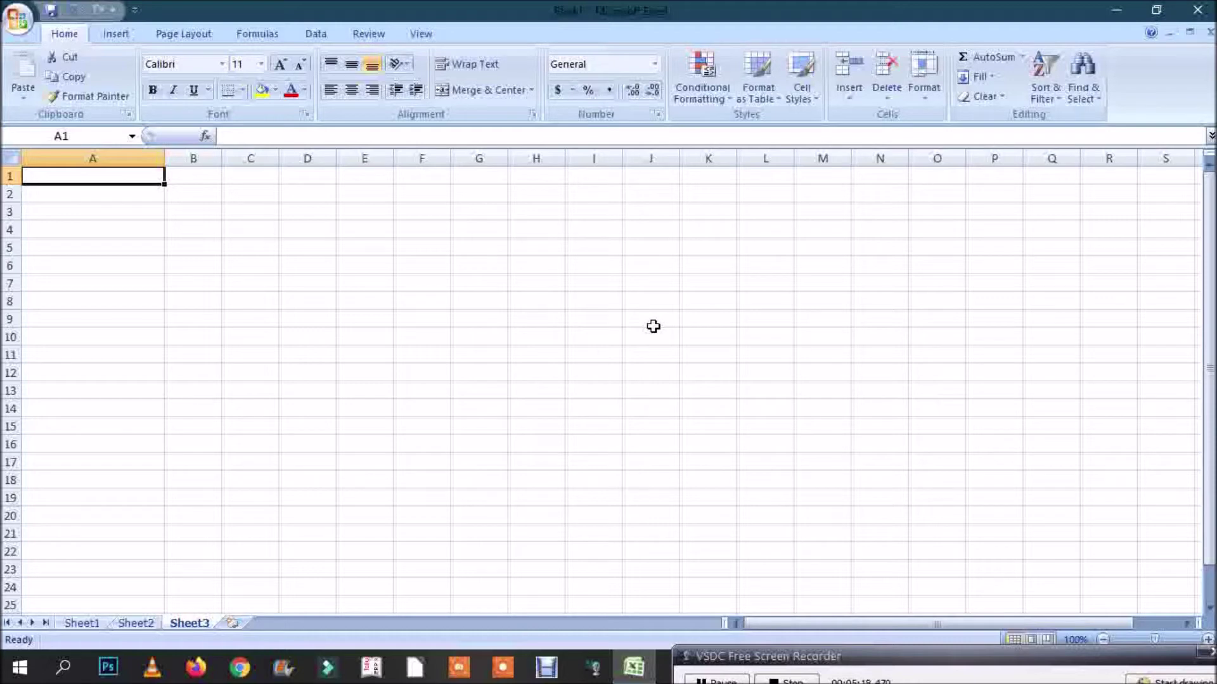
# Return to Sheet1, open its sheet name for renaming and clear the text.
pyautogui.click(81, 626)
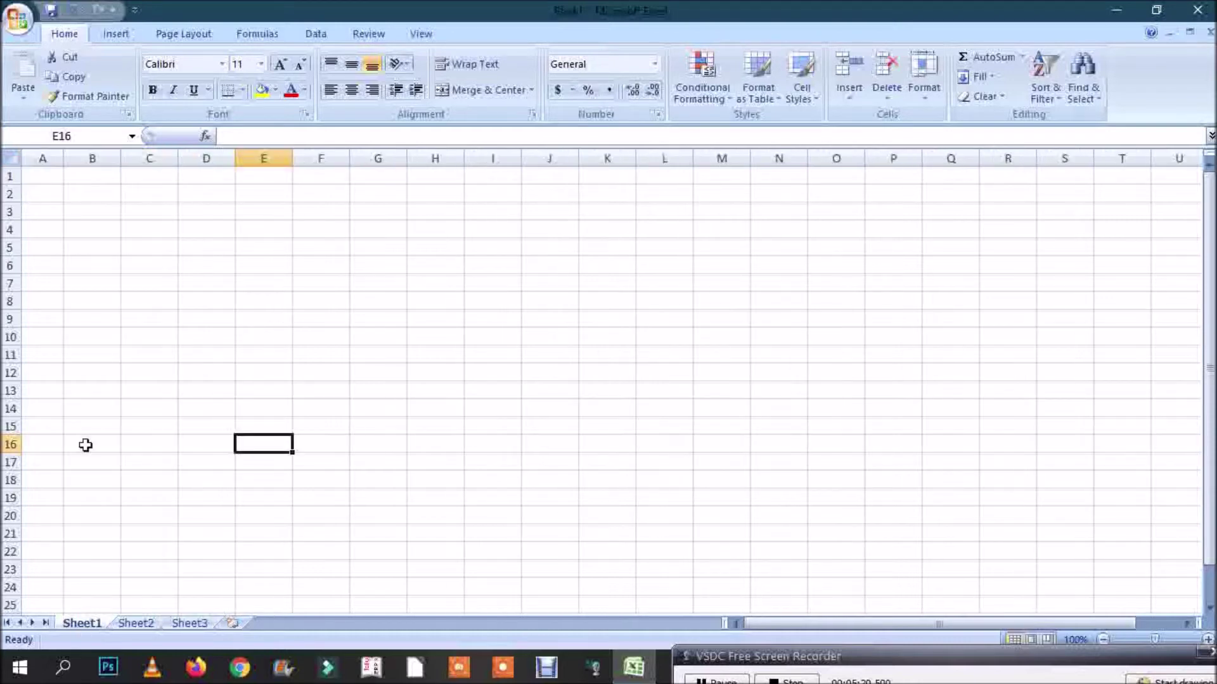
pyautogui.doubleClick(87, 625)
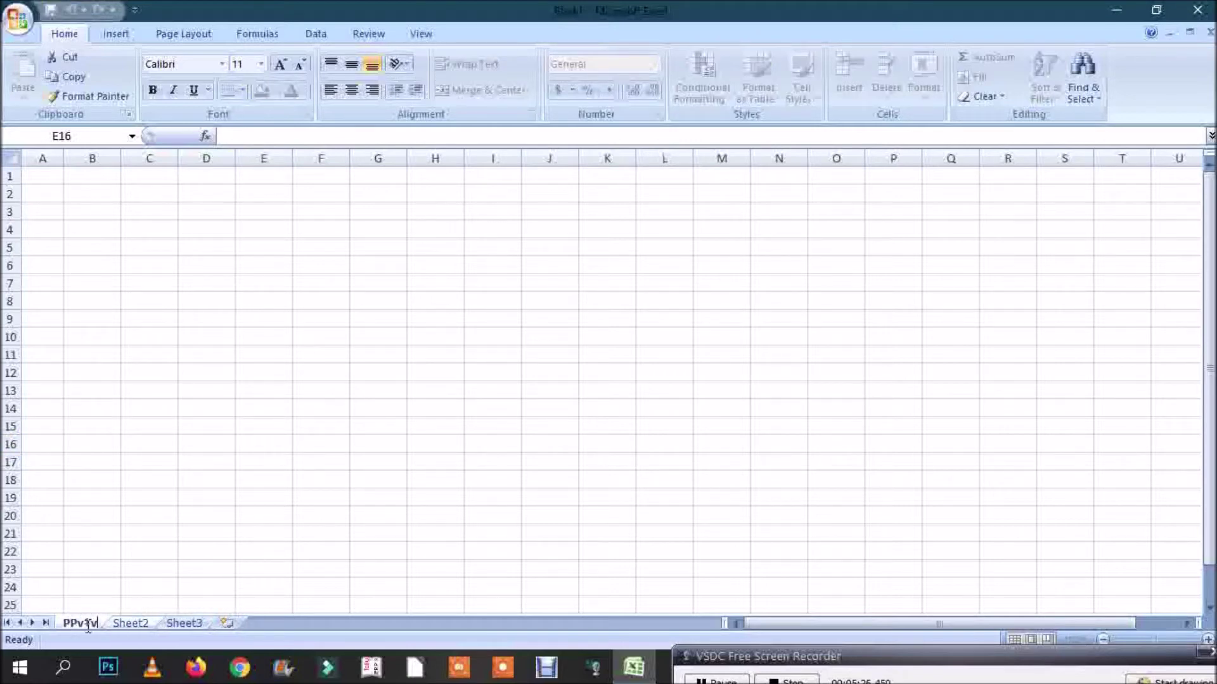
pyautogui.write('P')
pyautogui.press('BackSpace')
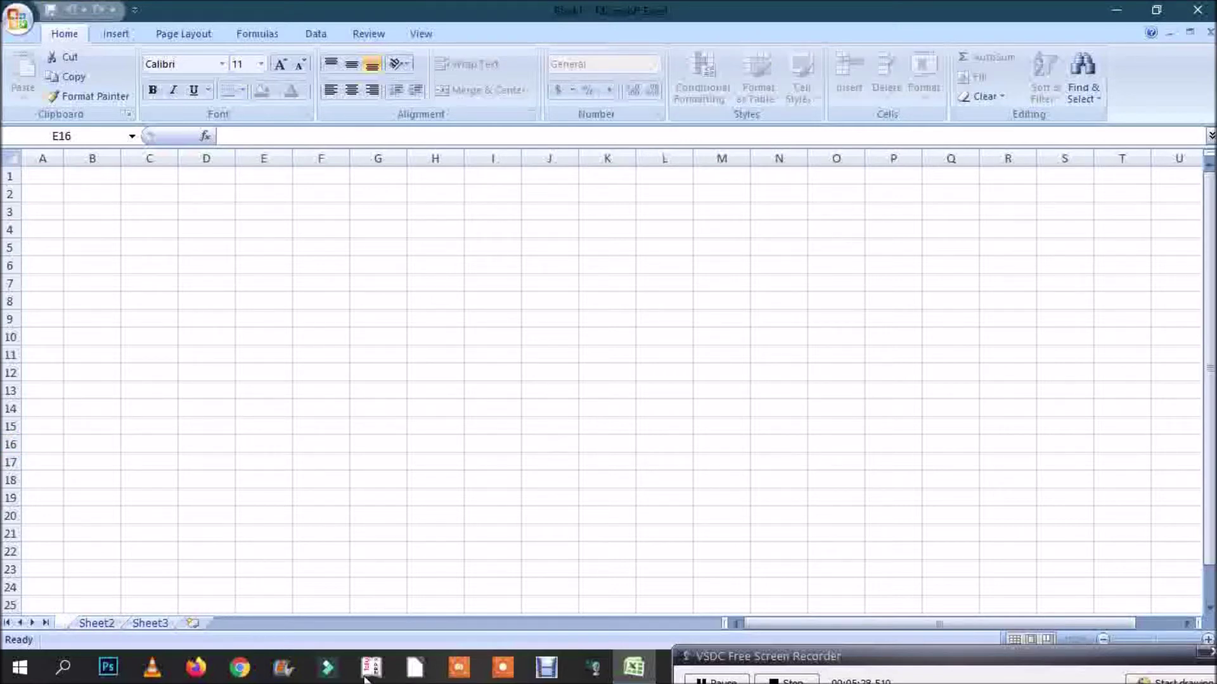
pyautogui.click(1028, 675)
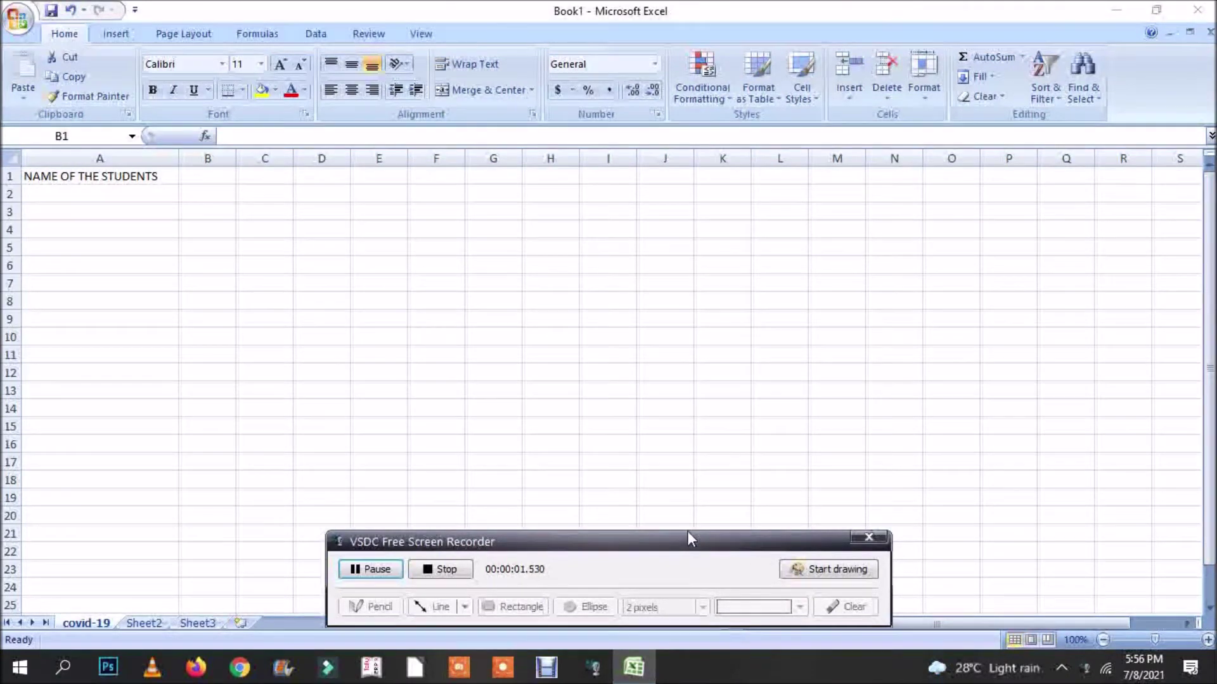
pyautogui.moveTo(684, 540); pyautogui.dragTo(992, 683)
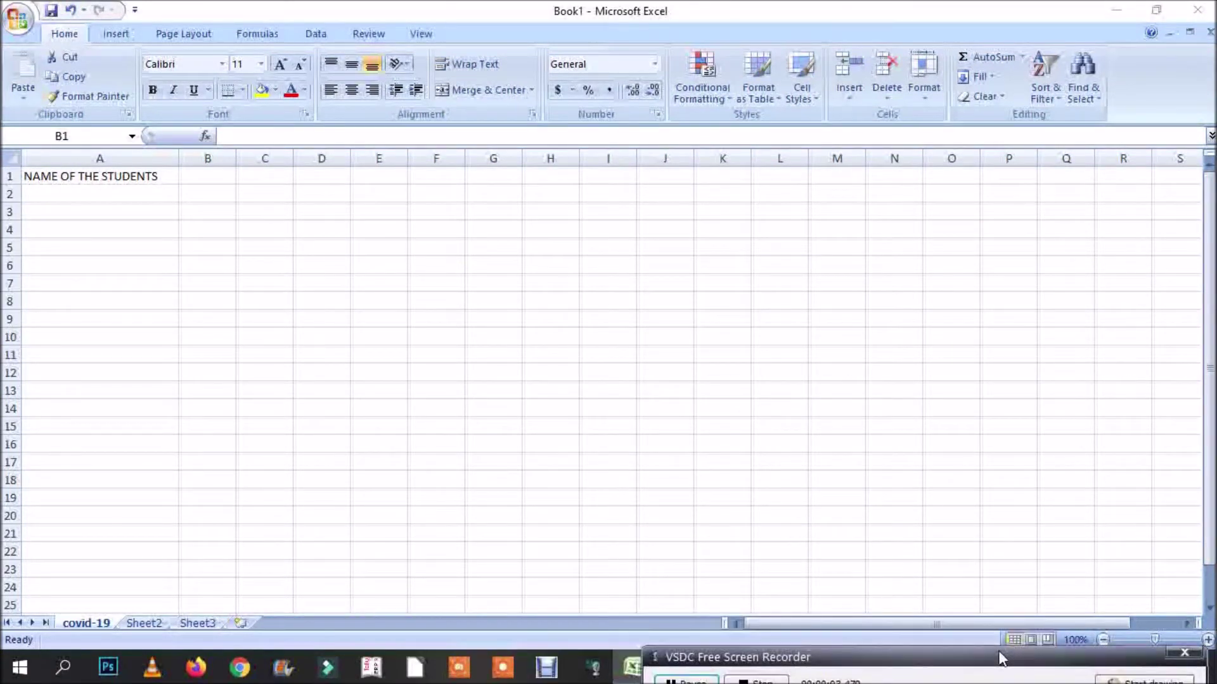
# Enter the column header GENDER in cell B1 of the covid-19 sheet.
pyautogui.click(195, 174)
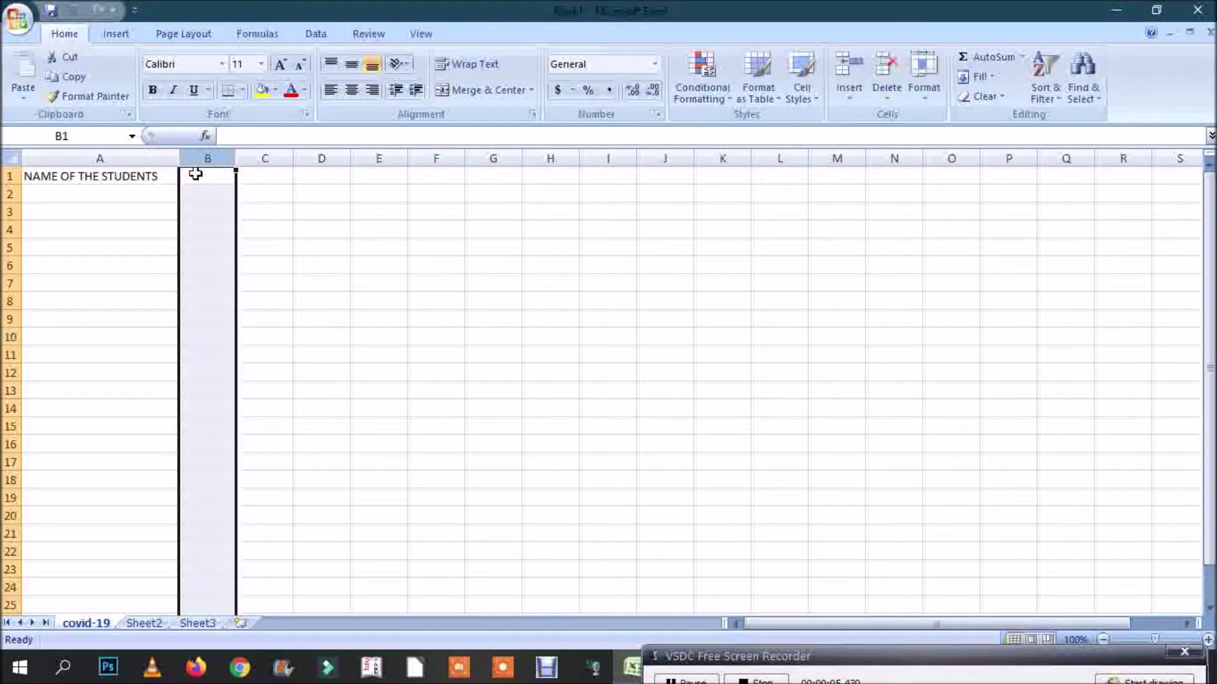
pyautogui.click(202, 176)
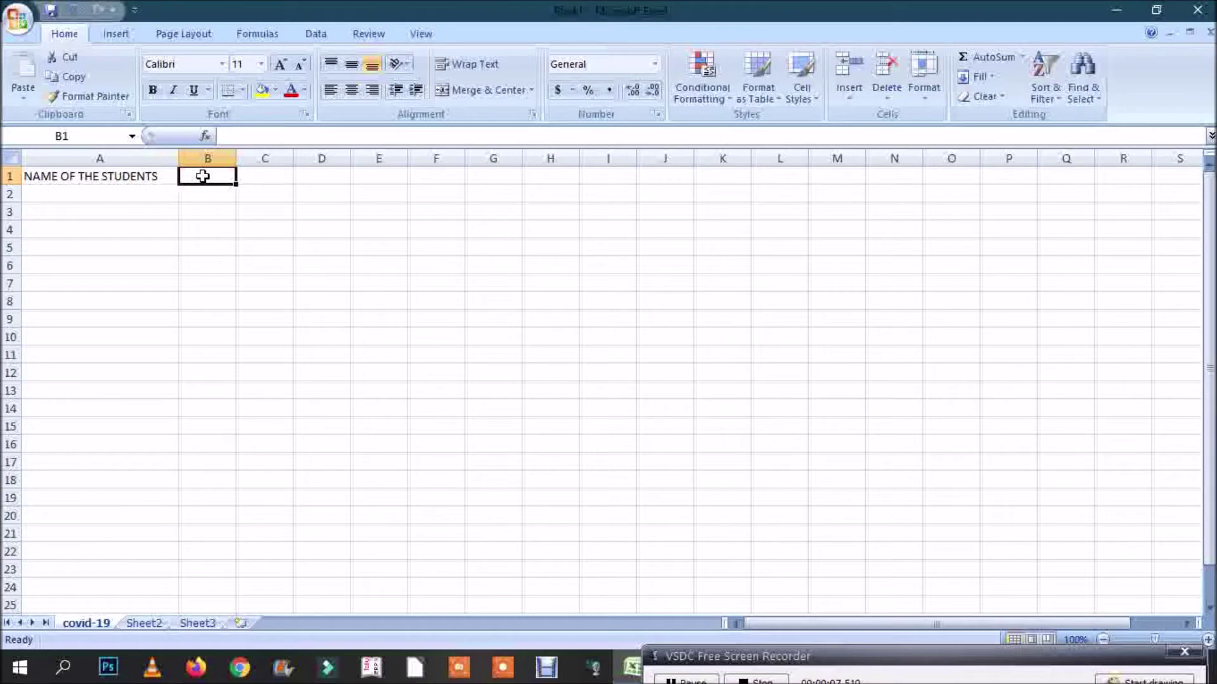
pyautogui.write('GENDER')
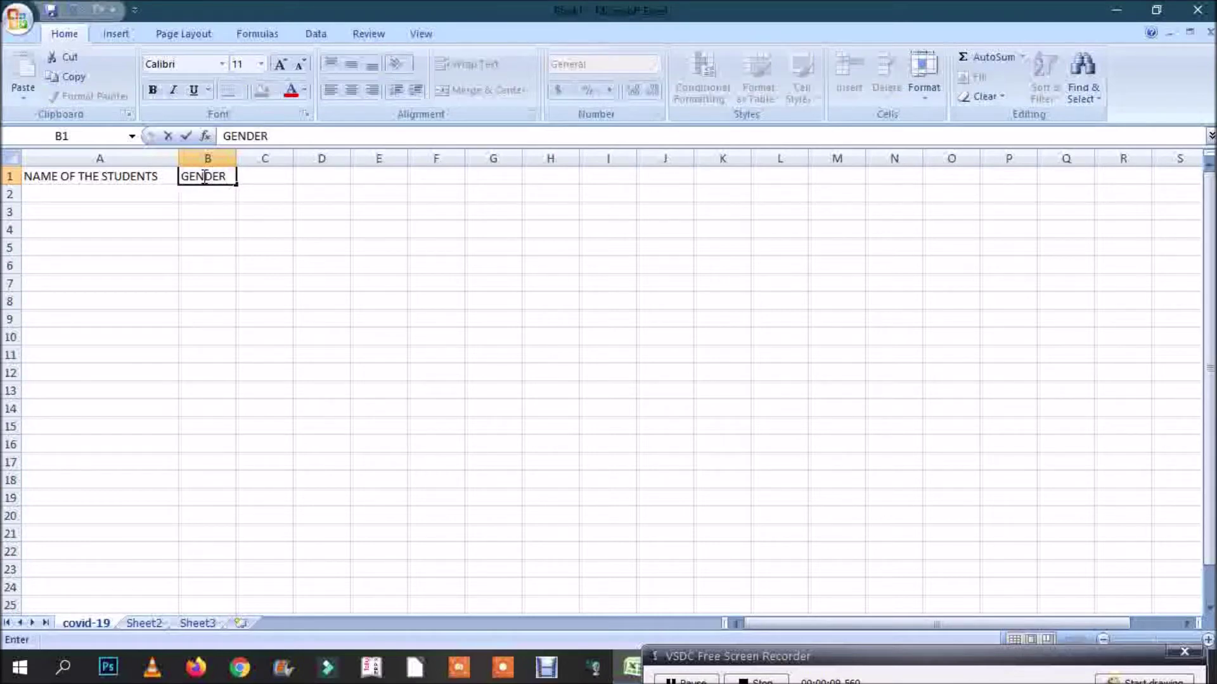
pyautogui.press('Tab')
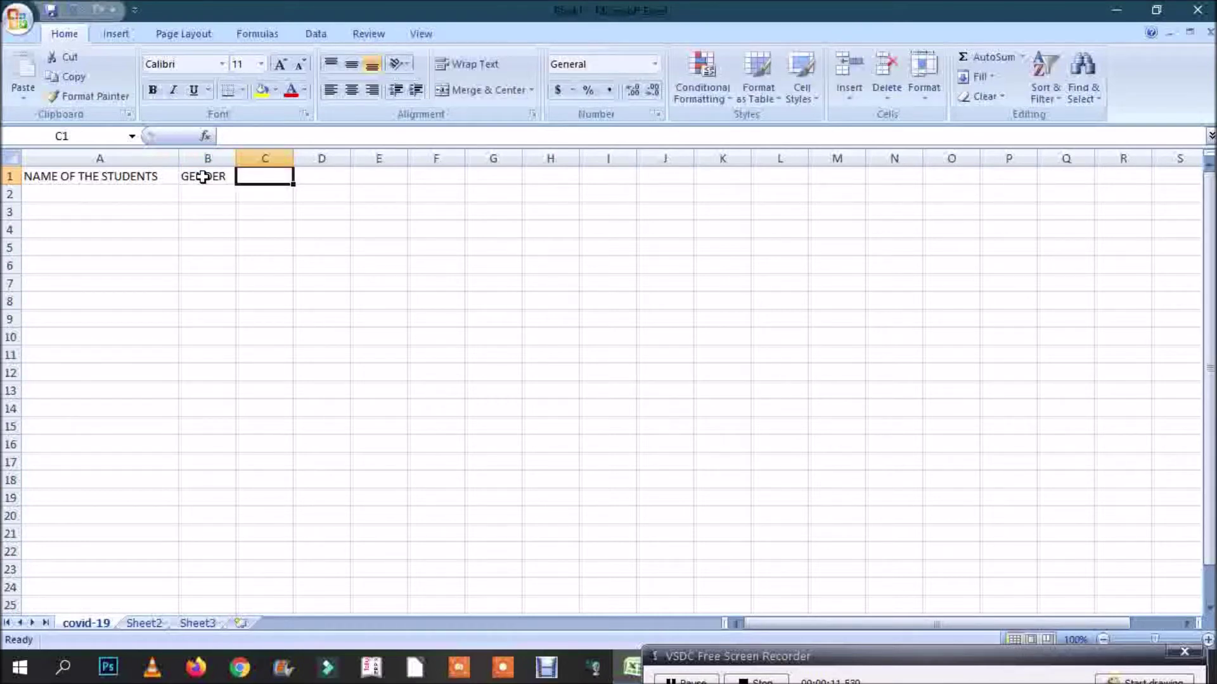
# Enter the header CUST_ADDRESS in cell C1 and widen column C well beyond the header text.
pyautogui.write('CUST_')
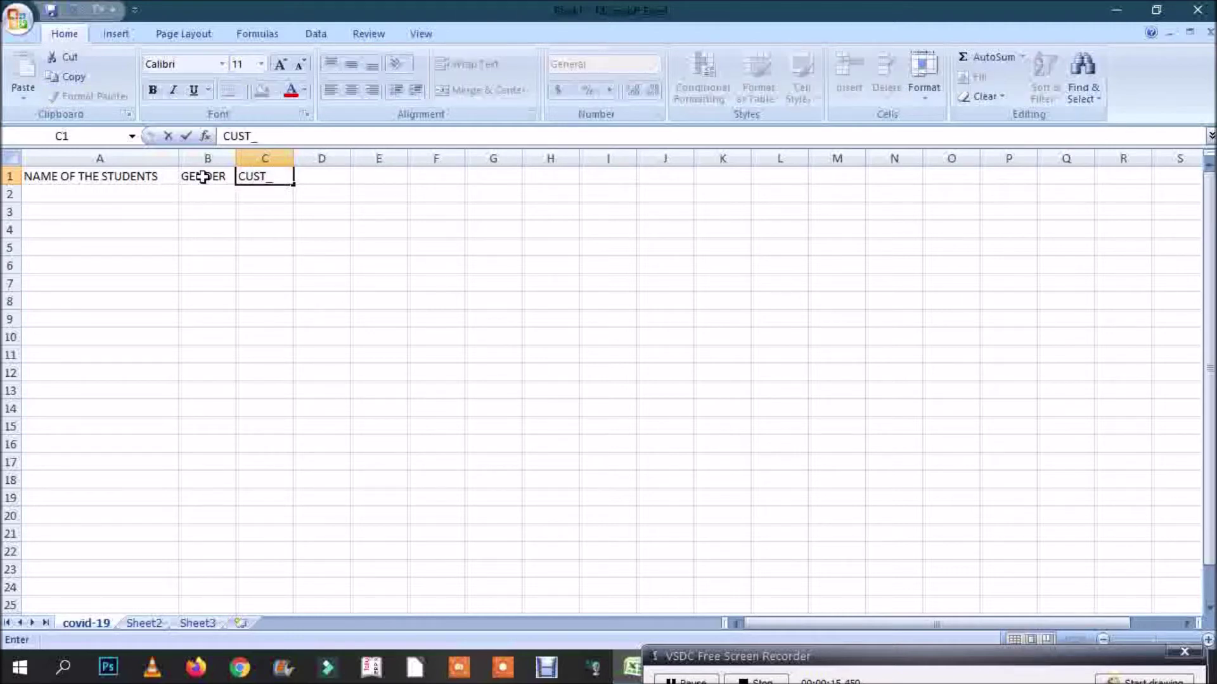
pyautogui.write('ADDRESS')
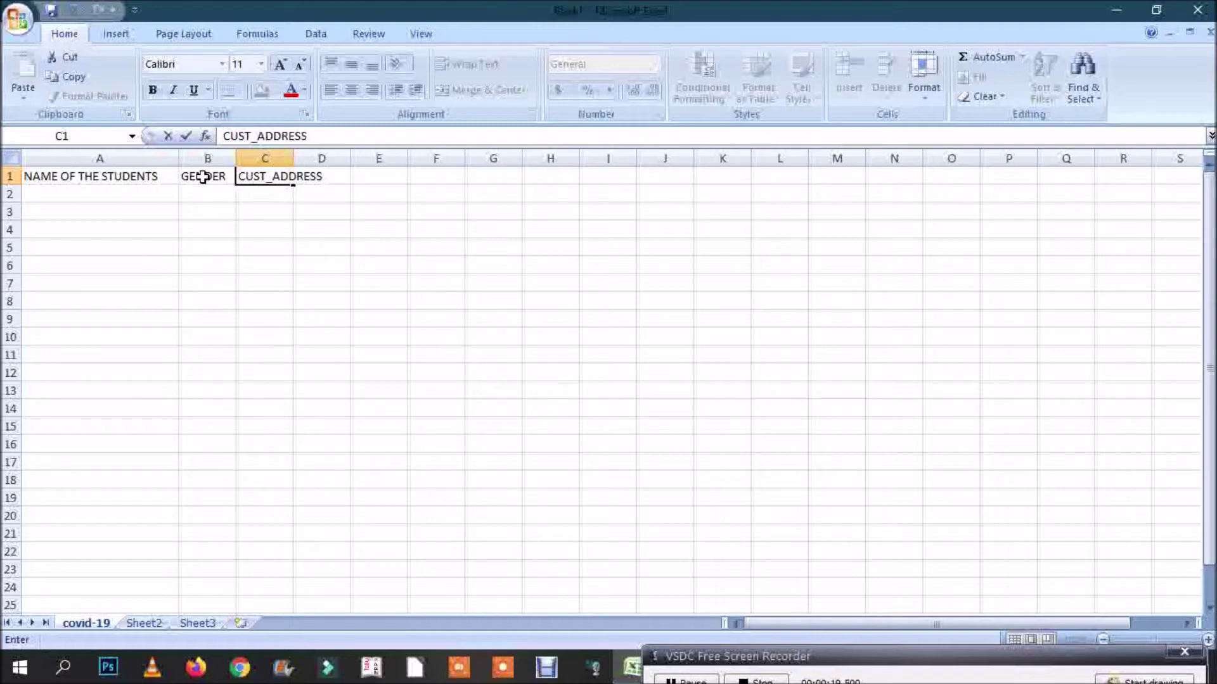
pyautogui.click(434, 301)
pyautogui.moveTo(292, 158); pyautogui.dragTo(406, 158)
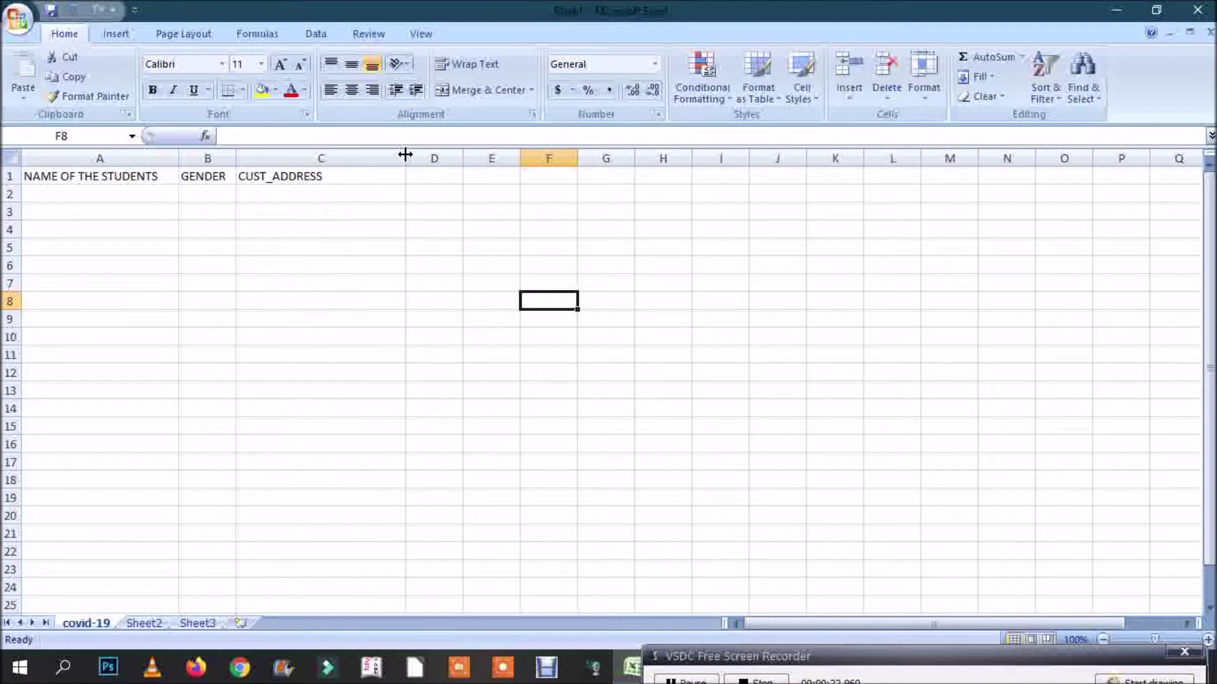
# Enter the header CONTACT NUMBER in cell D1 and widen column D to fit the text.
pyautogui.click(437, 173)
pyautogui.write('CO')
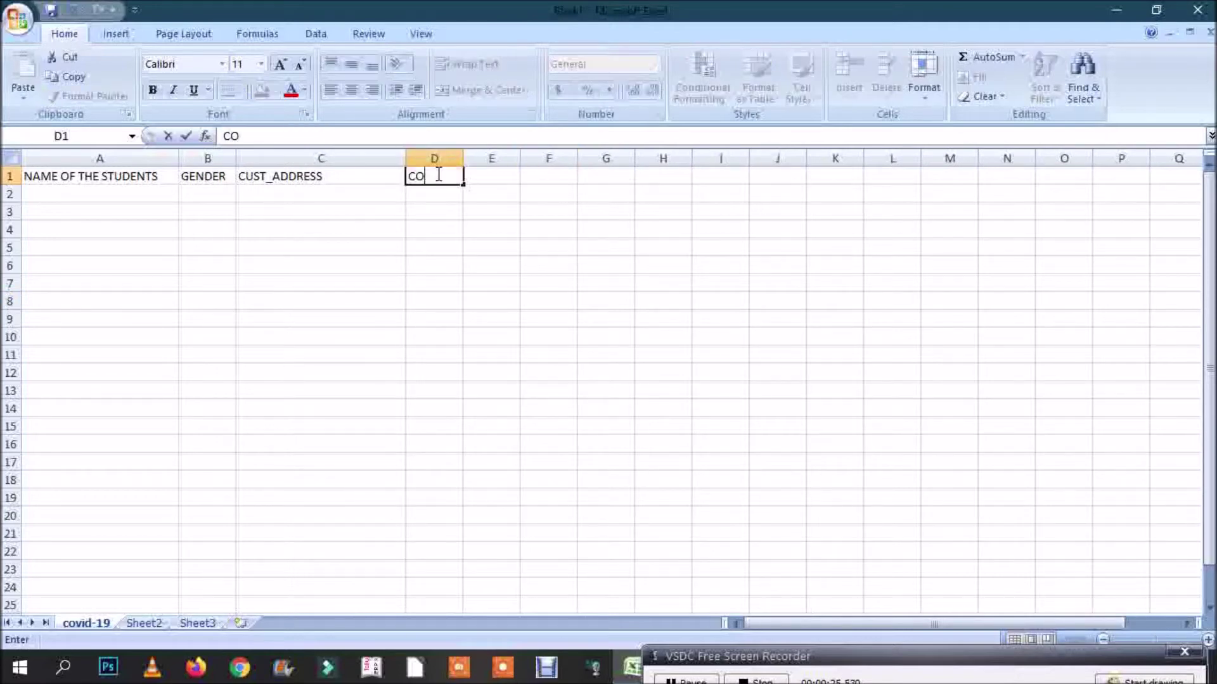
pyautogui.write('NTACT NUMBER')
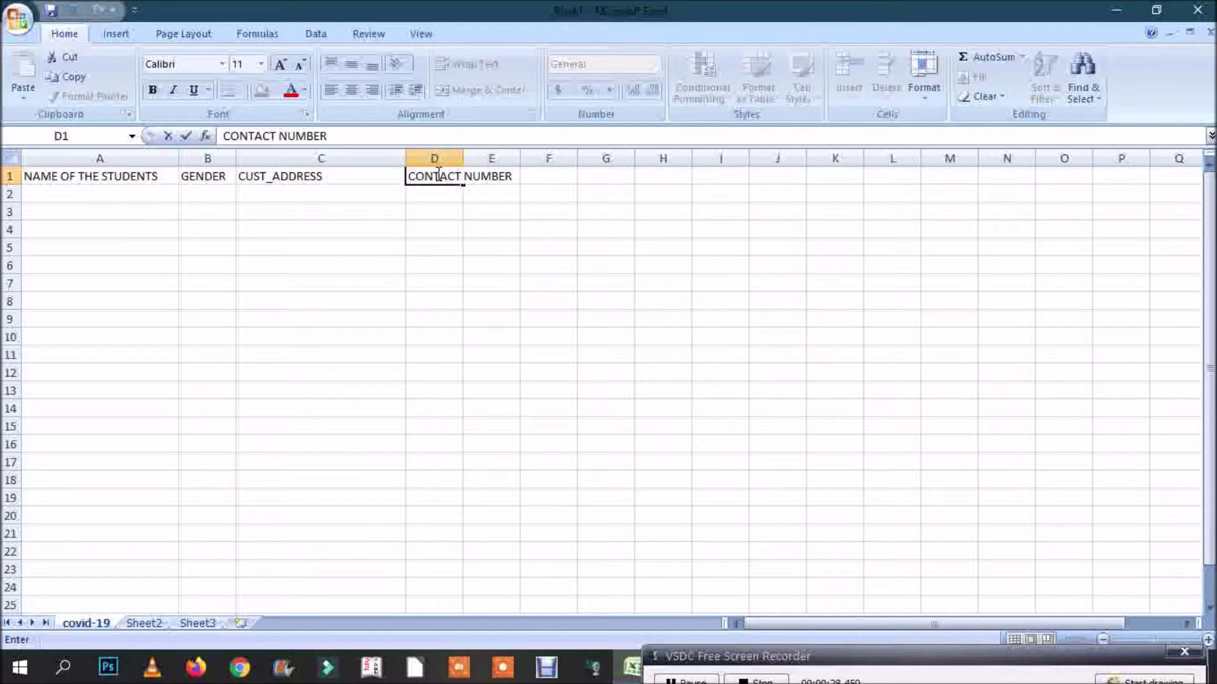
pyautogui.click(475, 158)
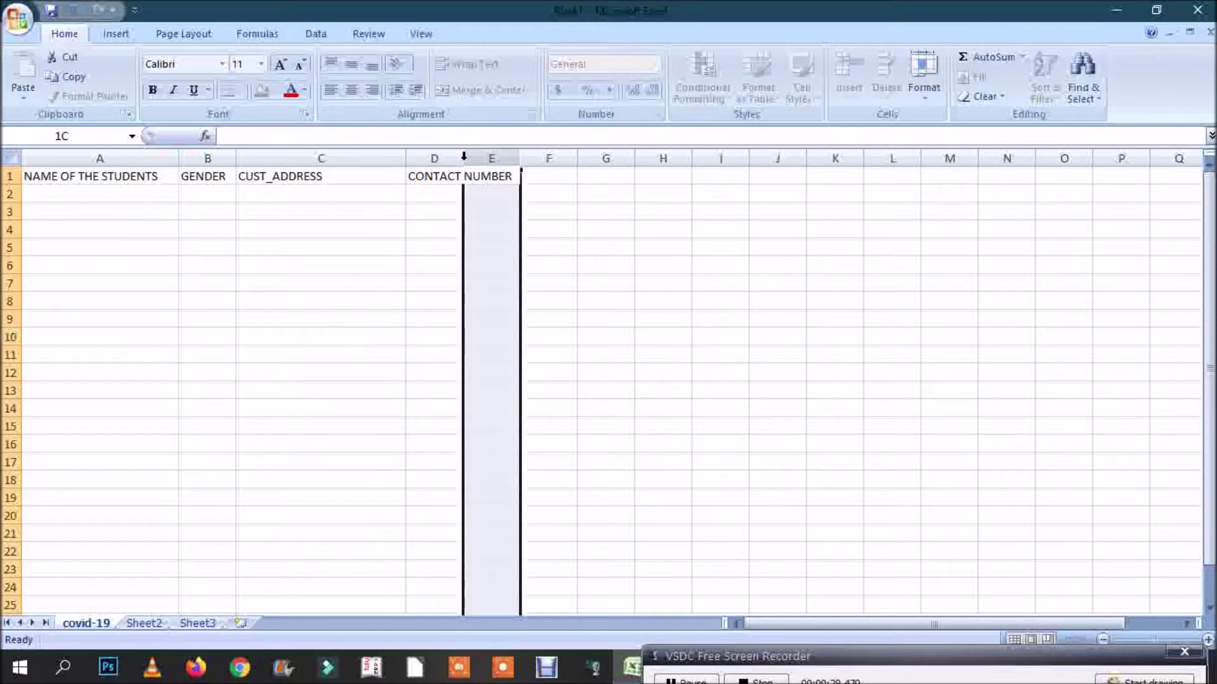
pyautogui.moveTo(463, 160); pyautogui.dragTo(523, 163)
pyautogui.click(398, 302)
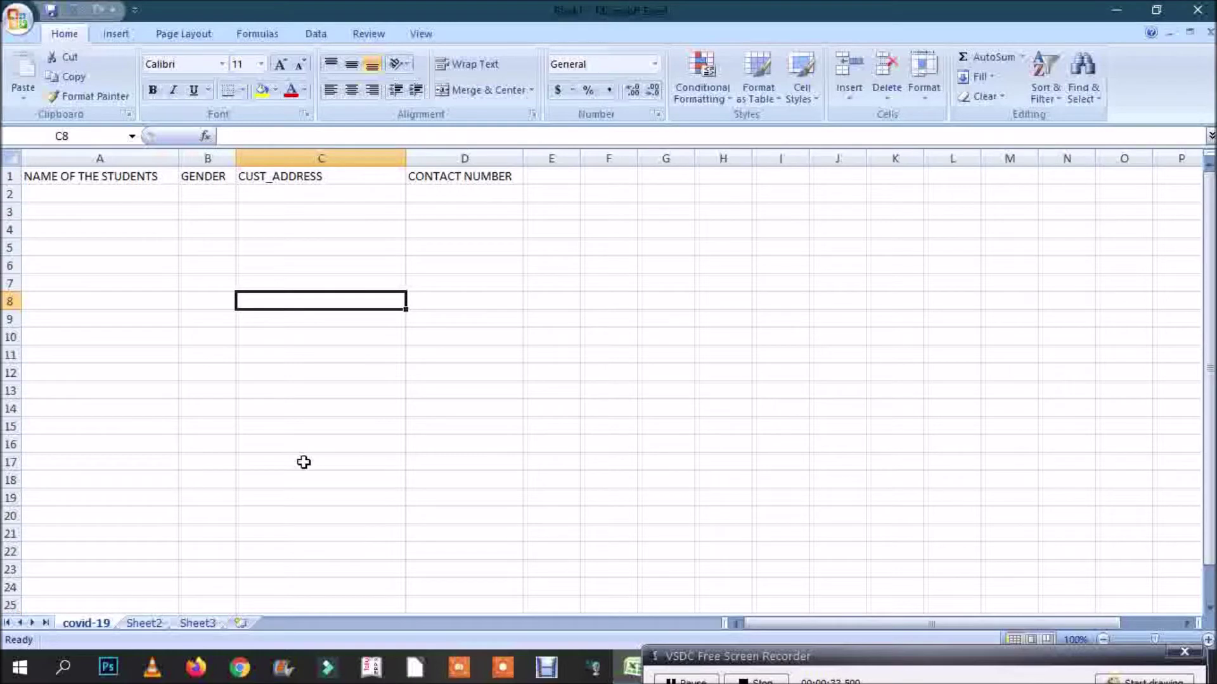
# Rename Sheet2 as EMP_SALARY.
pyautogui.click(142, 624)
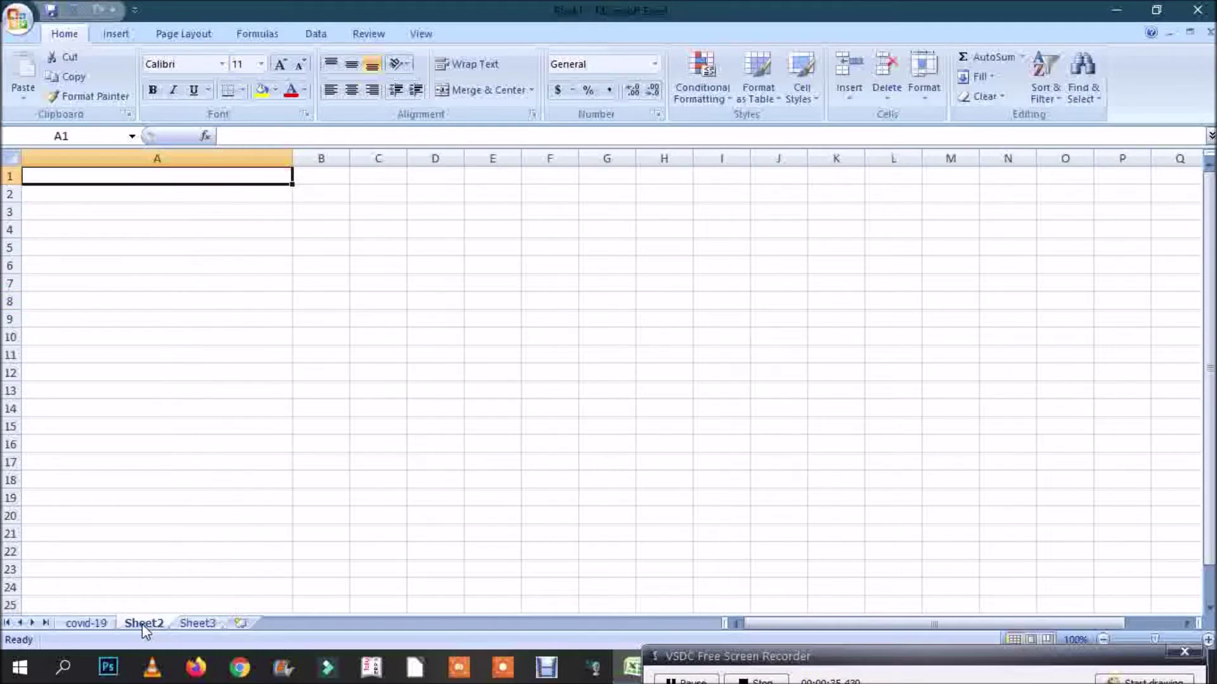
pyautogui.write('E')
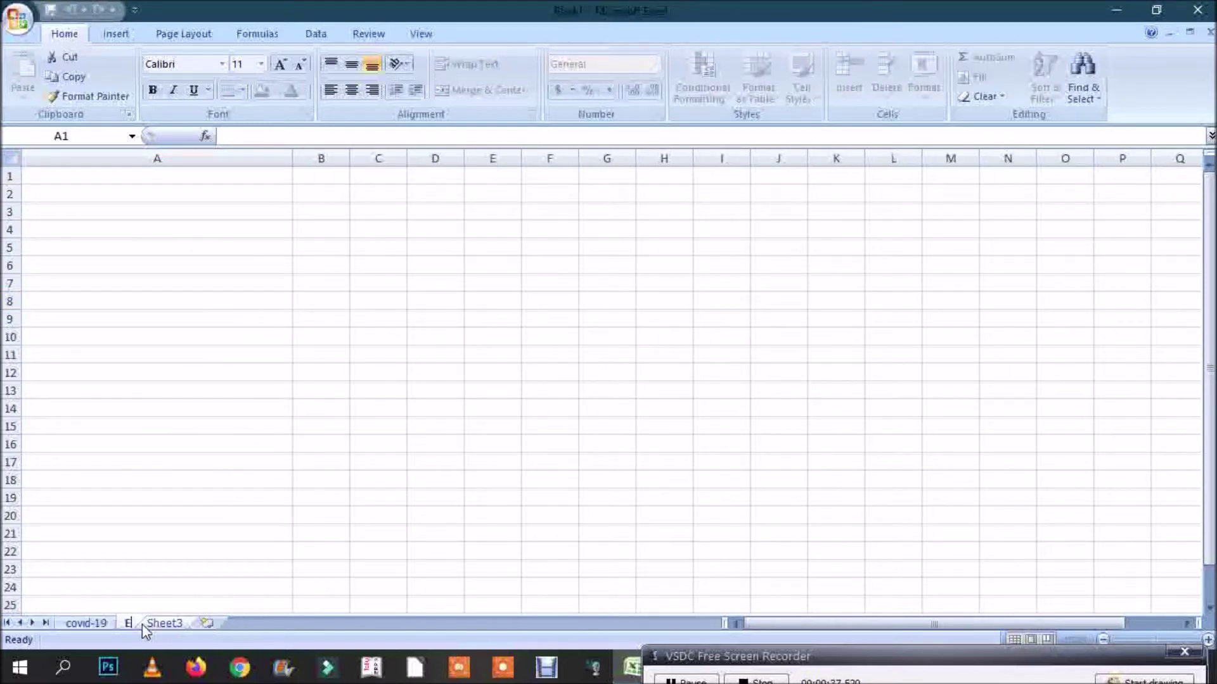
pyautogui.write('MP_SALARY')
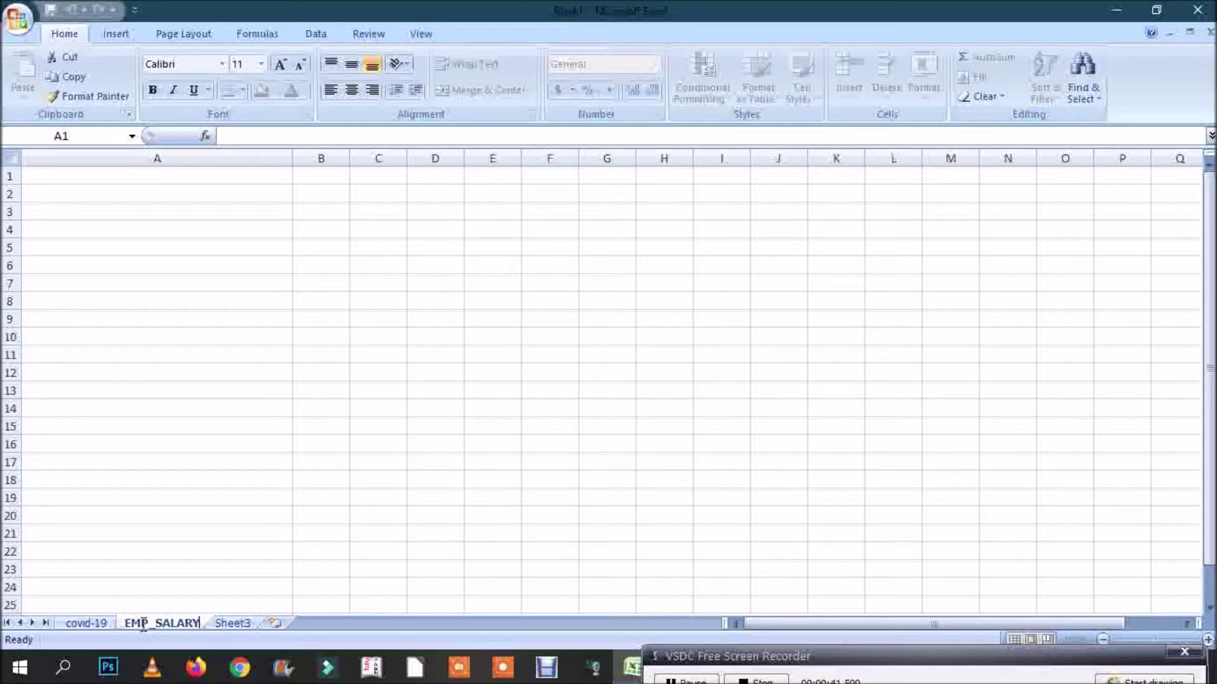
pyautogui.press('Return')
# Narrow column A to about the width of column B and enter the headers SL. NO., EMP_CODE and EMP_NAME in A1:C1.
pyautogui.moveTo(295, 159); pyautogui.dragTo(83, 183)
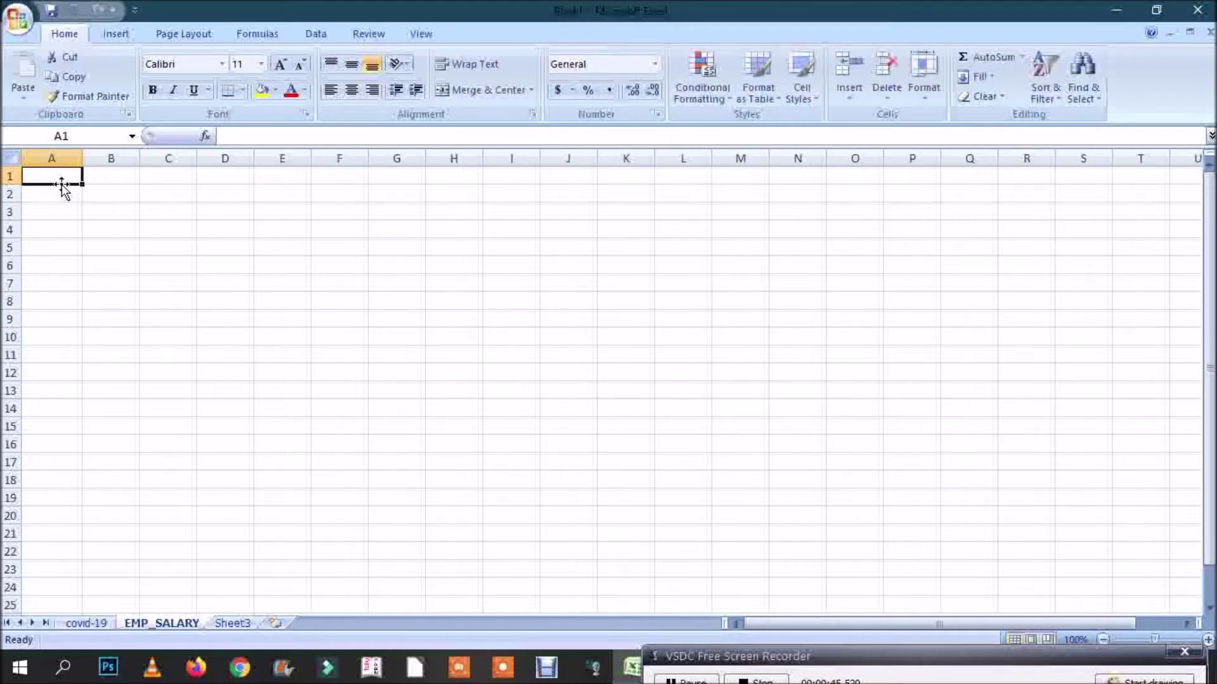
pyautogui.write('SL. NO')
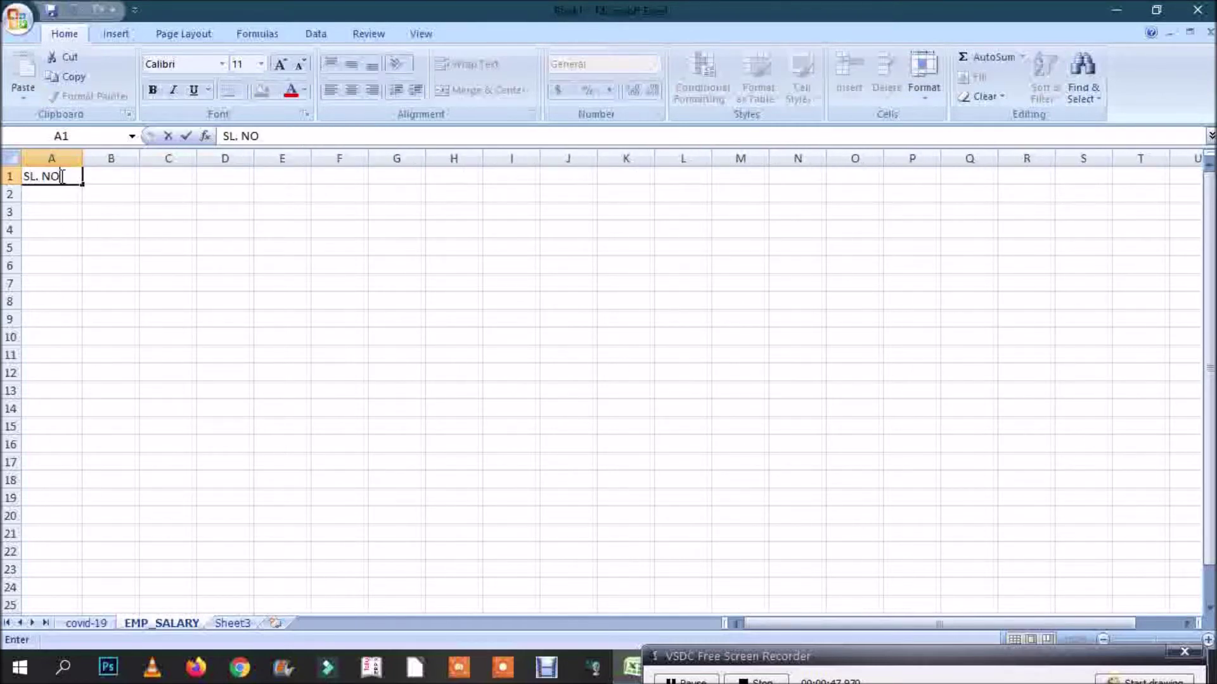
pyautogui.press('Tab')
pyautogui.write('E')
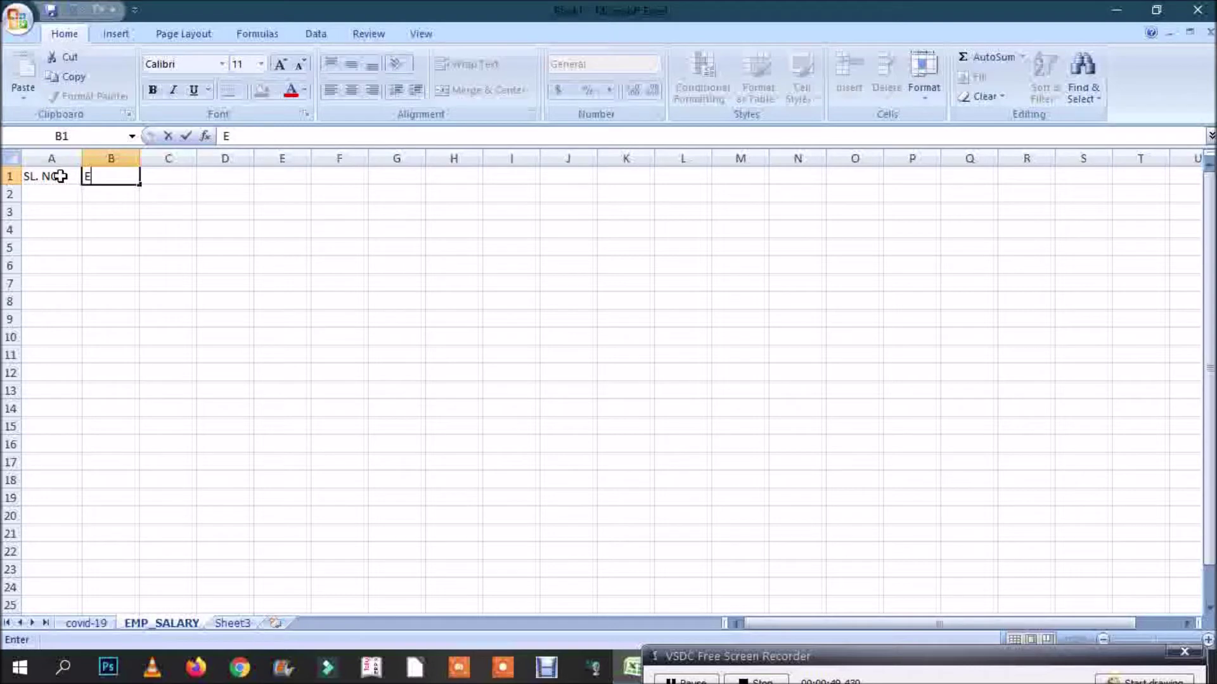
pyautogui.write('MP_CODE')
pyautogui.press('Tab')
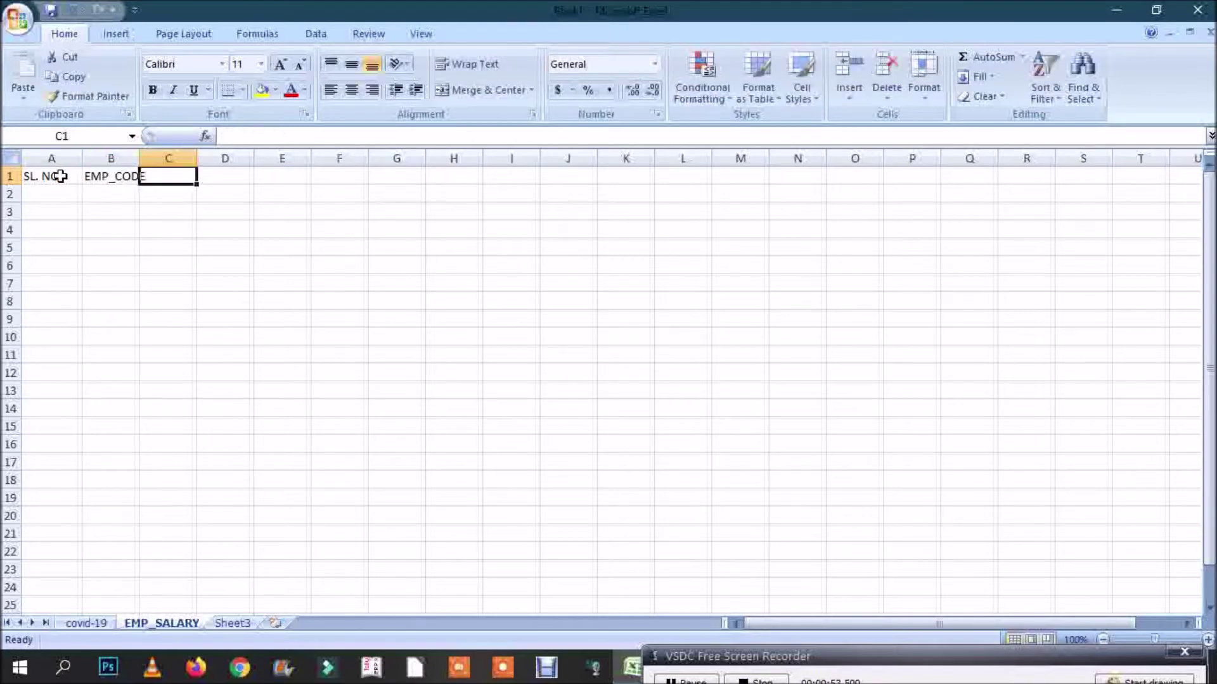
pyautogui.write('EMP')
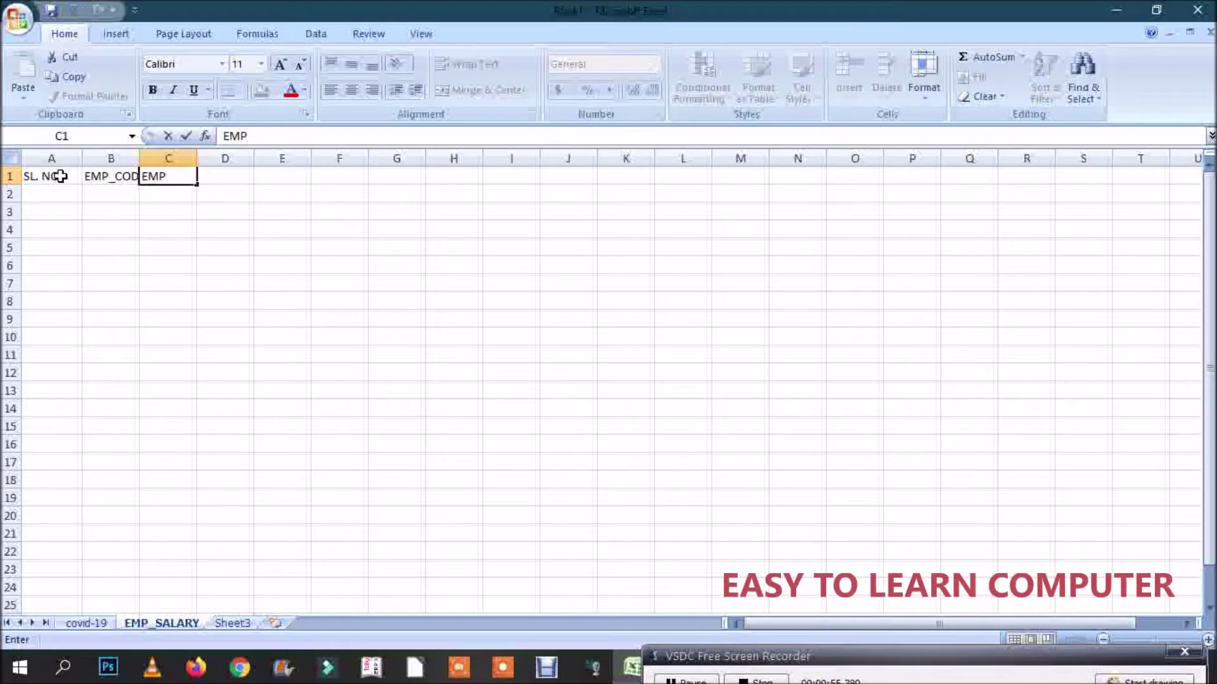
pyautogui.write('_NAME')
# Fit column B to the EMP_CODE header and widen column C to about twice the width of column B.
pyautogui.moveTo(130, 158); pyautogui.dragTo(162, 155)
pyautogui.moveTo(243, 159); pyautogui.dragTo(336, 156)
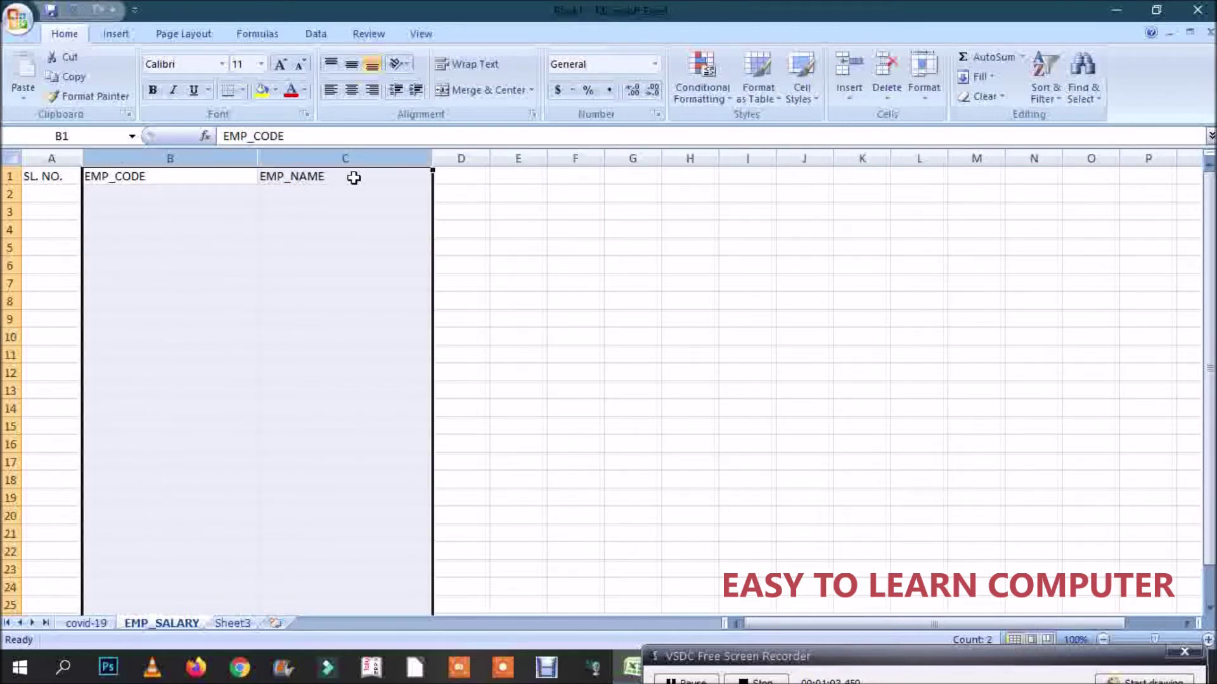
pyautogui.click(347, 176)
pyautogui.moveTo(258, 158); pyautogui.dragTo(161, 170)
# Enter the header DESIGNATION in cell D1 and widen column D slightly beyond the text.
pyautogui.moveTo(387, 162); pyautogui.dragTo(429, 158)
pyautogui.click(395, 172)
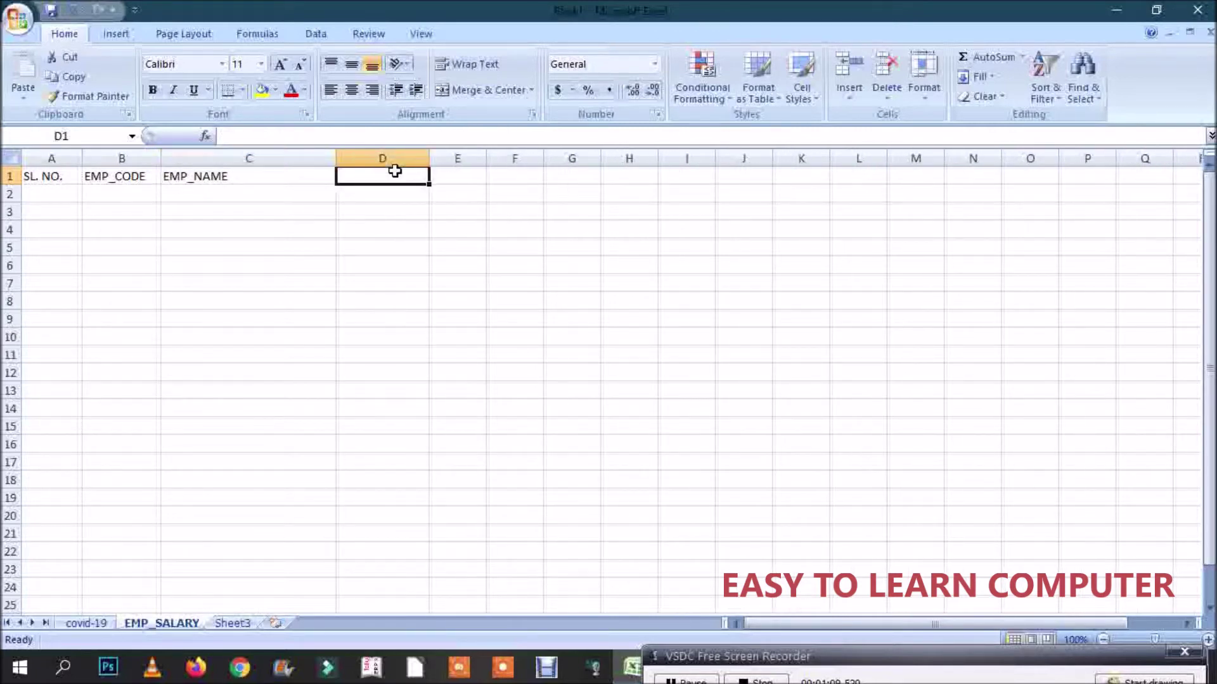
pyautogui.write('DESIGNATION')
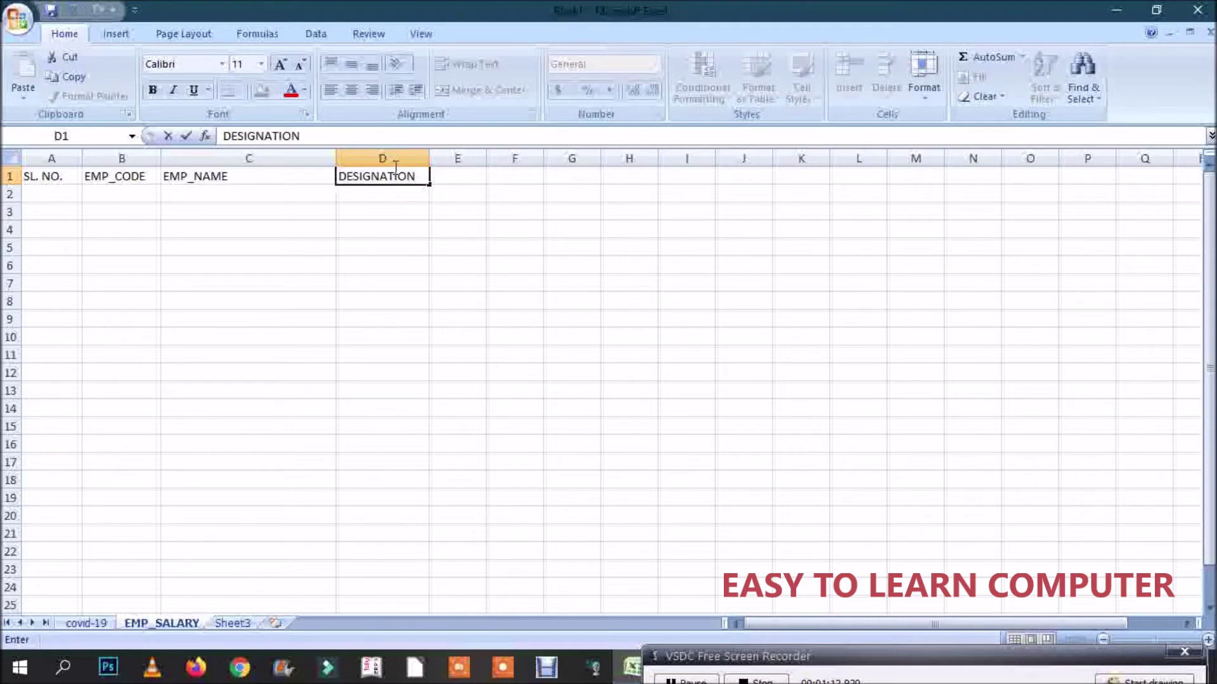
pyautogui.click(469, 247)
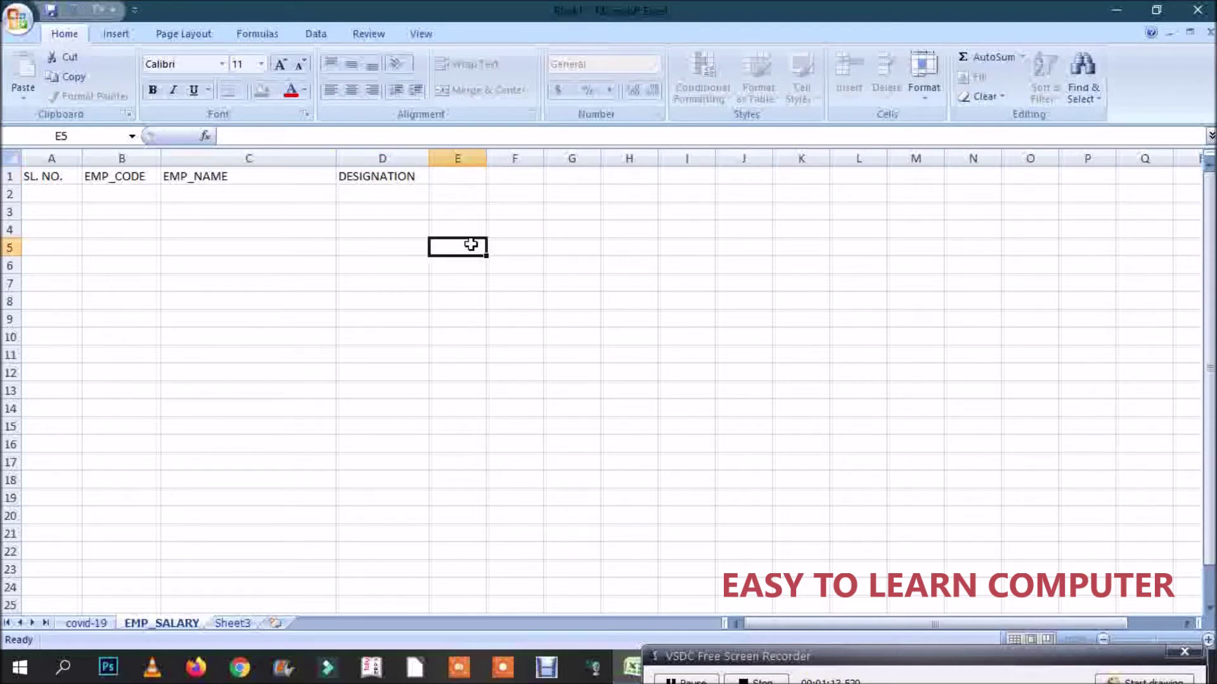
pyautogui.moveTo(430, 156); pyautogui.dragTo(440, 158)
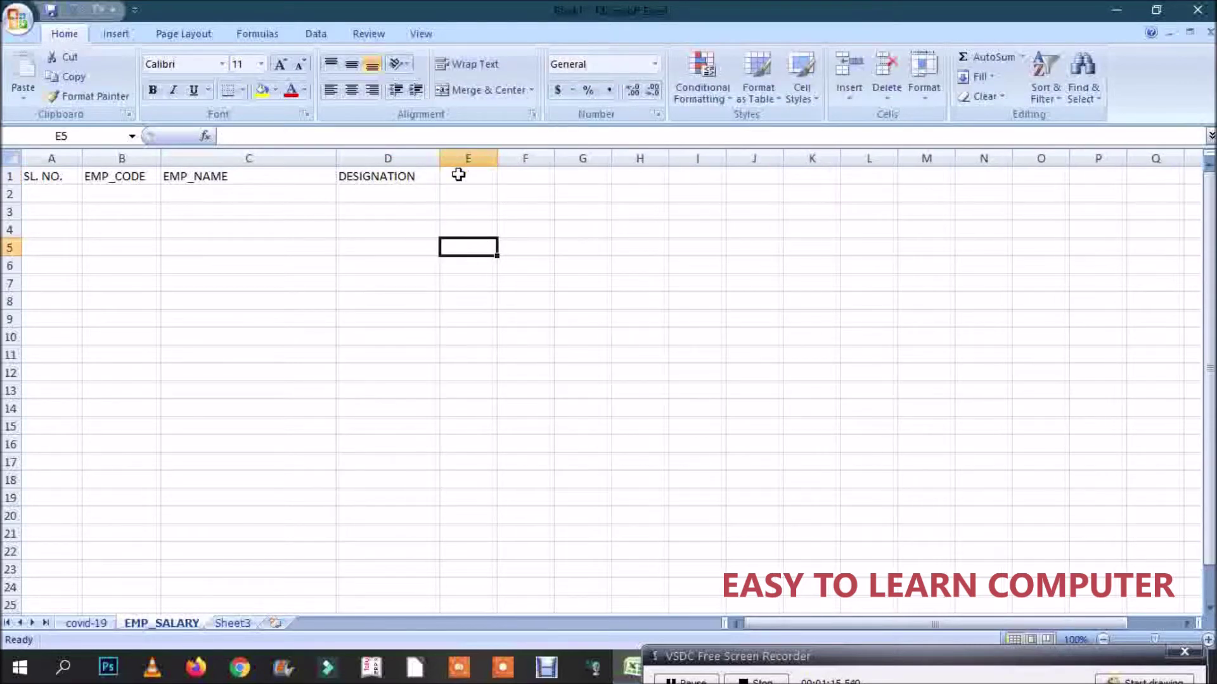
# Enter the header CONTACT NO. in cell E1 and widen column E to fit it.
pyautogui.click(456, 176)
pyautogui.write('C')
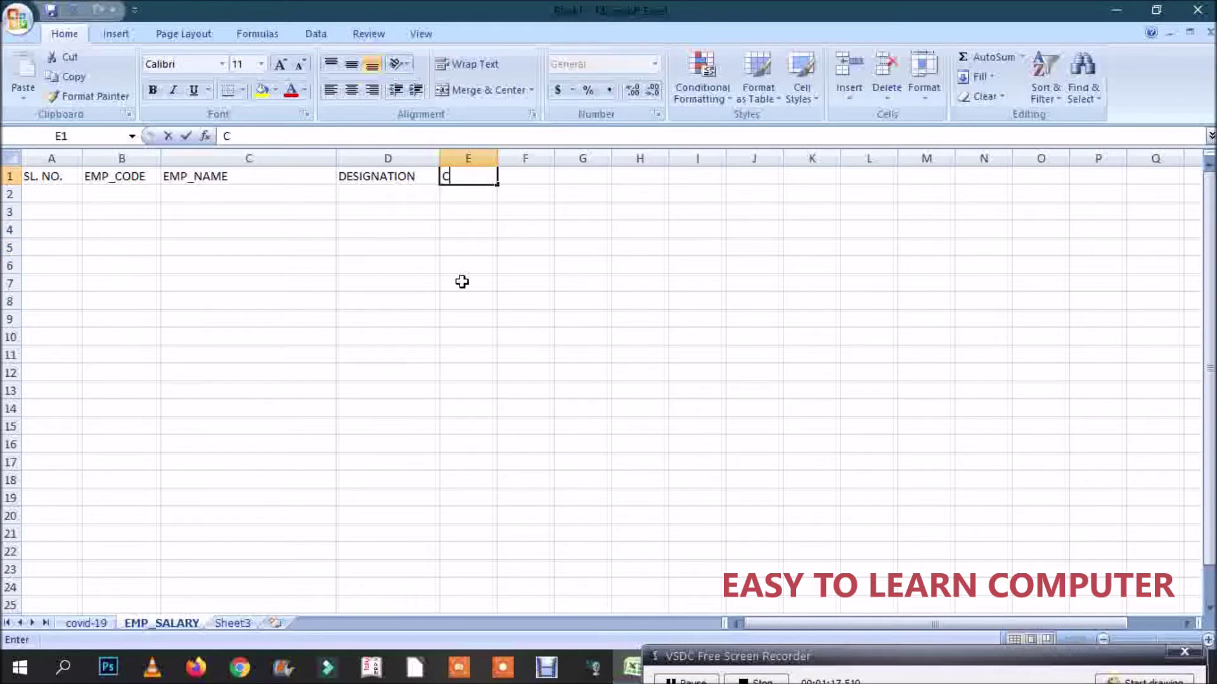
pyautogui.write('ONTACT DE')
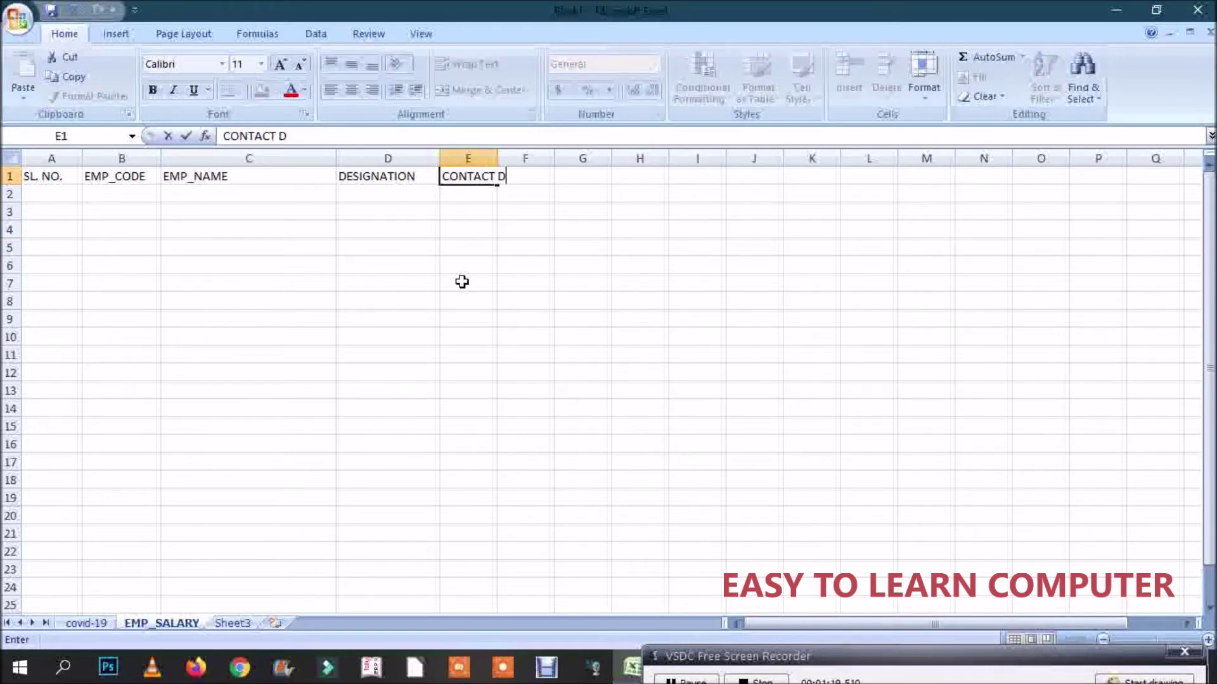
pyautogui.press('BackSpace')
pyautogui.press('BackSpace')
pyautogui.write('NO.')
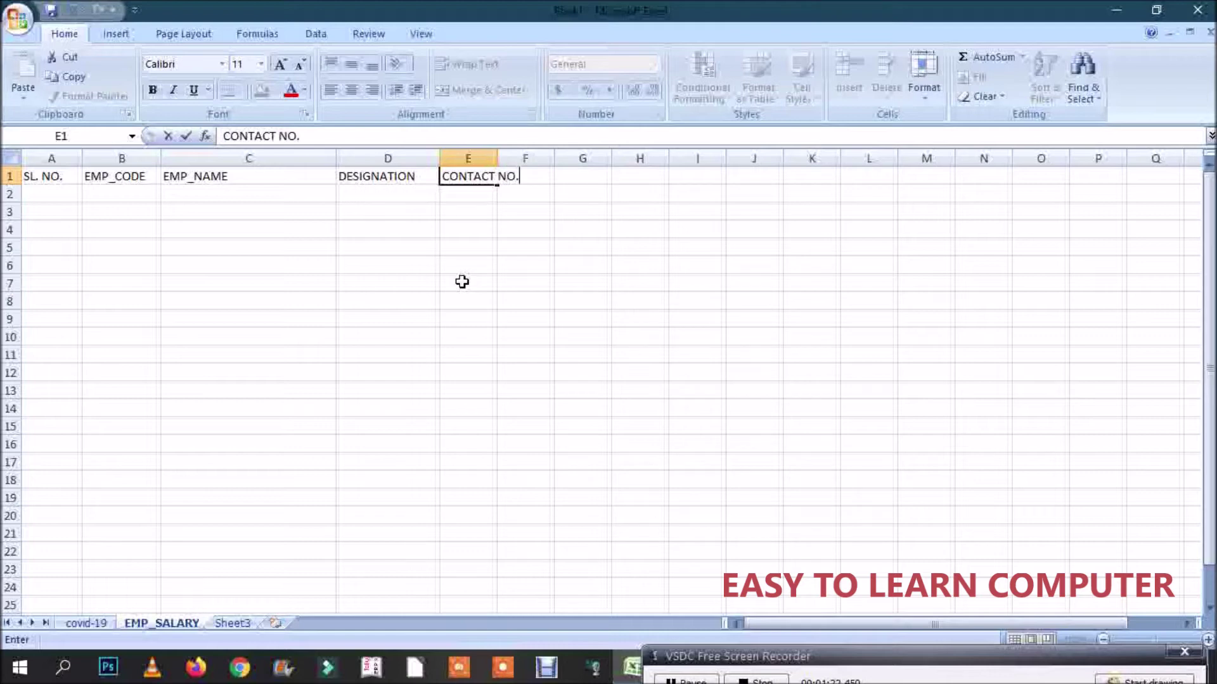
pyautogui.click(494, 158)
pyautogui.moveTo(498, 156); pyautogui.dragTo(533, 158)
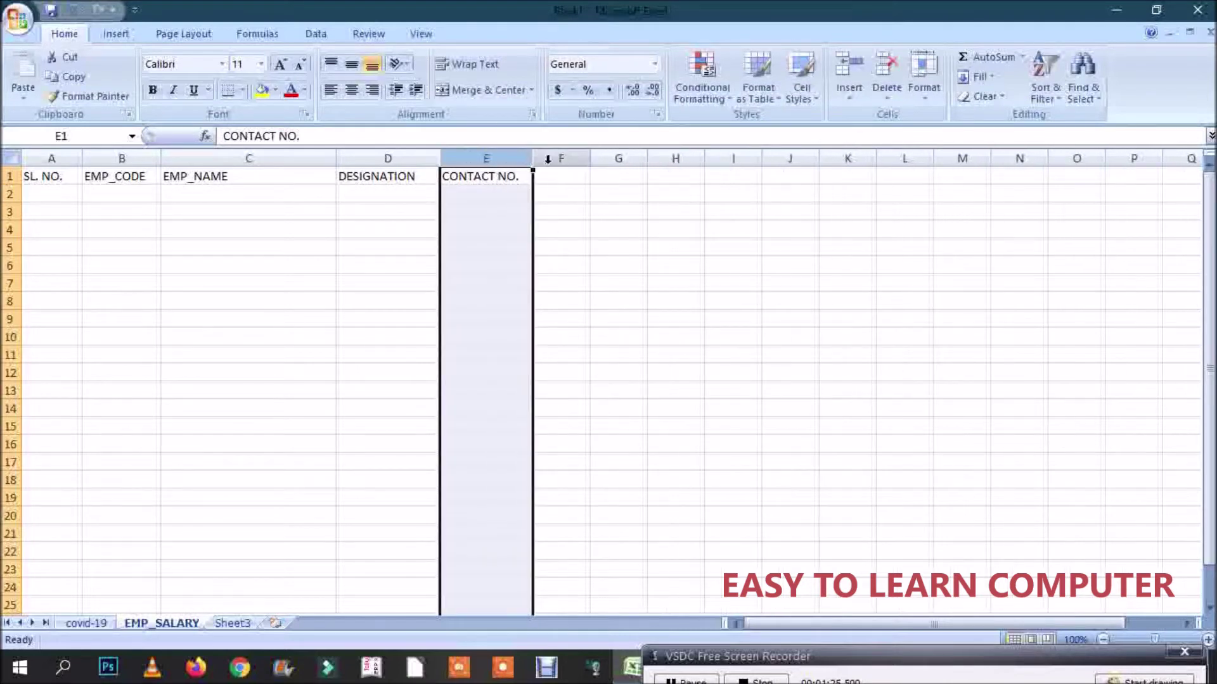
# Enter the header BASIC PAY in cell F1 and widen column F slightly beyond the text.
pyautogui.click(559, 175)
pyautogui.click(560, 191)
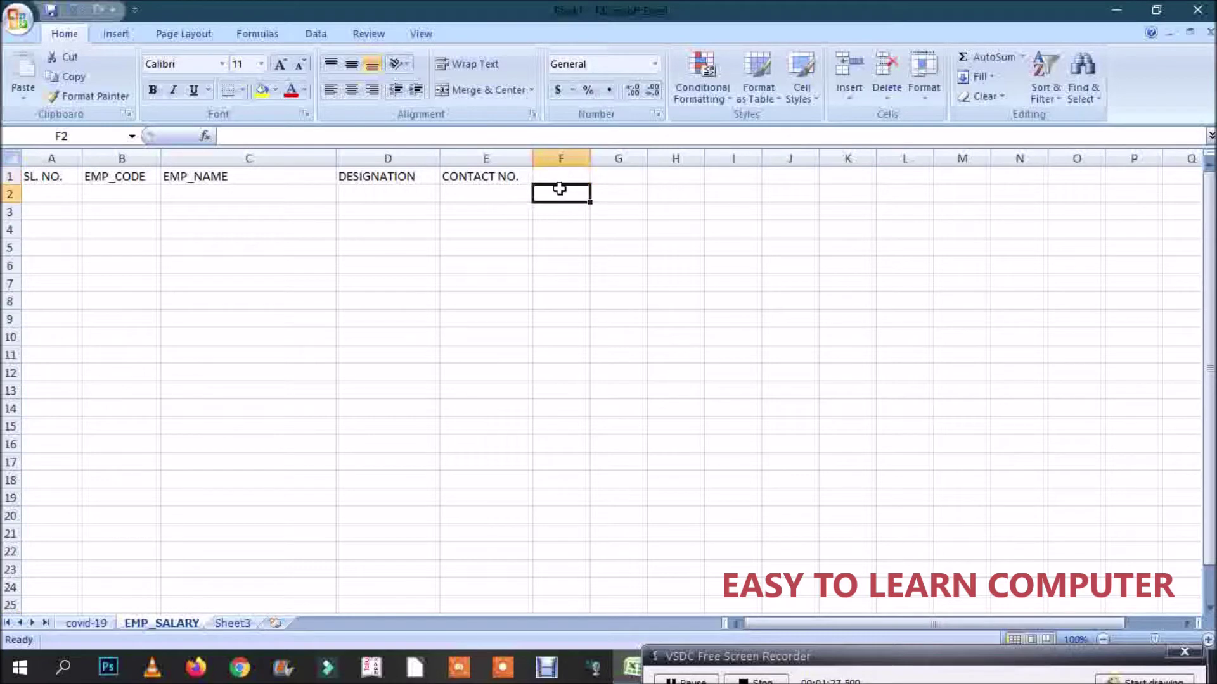
pyautogui.write('BA')
pyautogui.press('BackSpace')
pyautogui.press('BackSpace')
pyautogui.click(560, 174)
pyautogui.write('BASIC PAY')
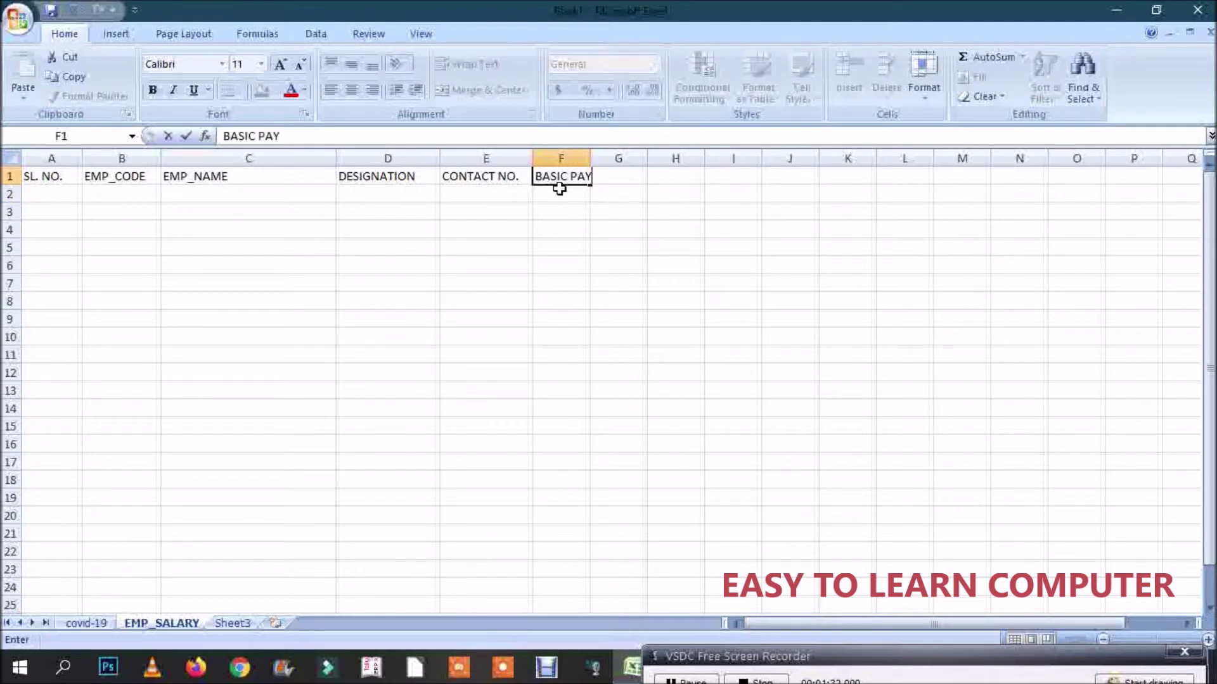
pyautogui.click(562, 229)
pyautogui.moveTo(591, 159); pyautogui.dragTo(606, 158)
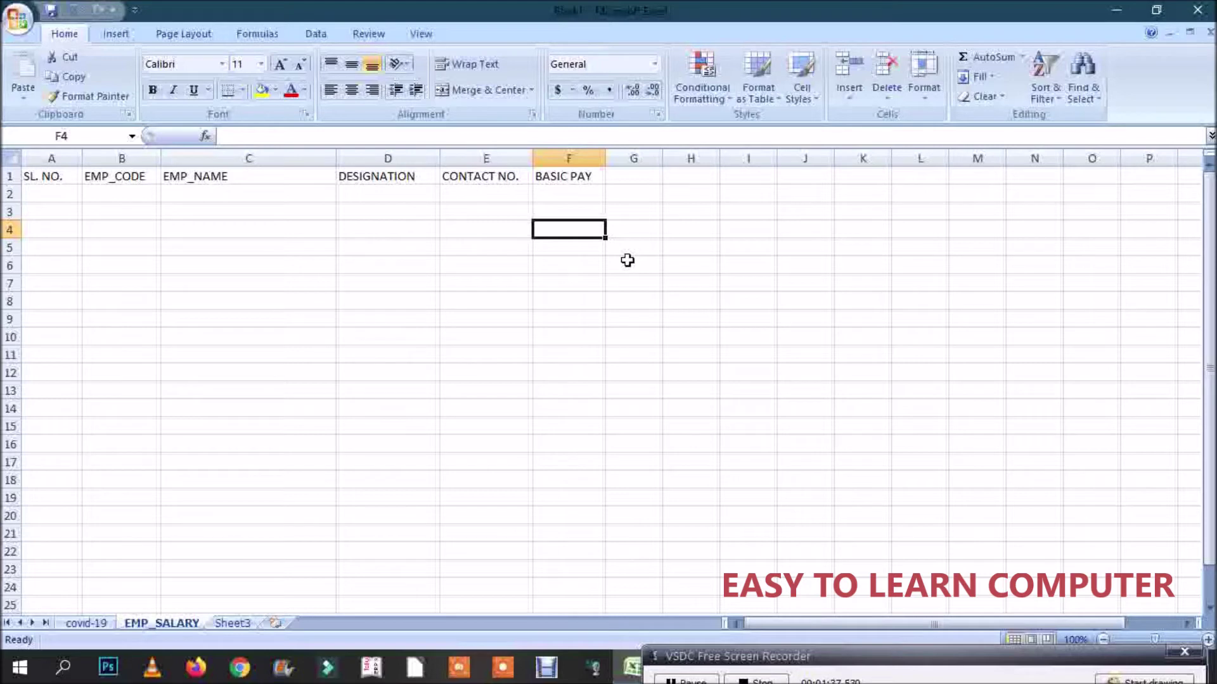
# Compare the headers on the covid-19 and EMP_SALARY sheets, ending on EMP_SALARY.
pyautogui.click(82, 626)
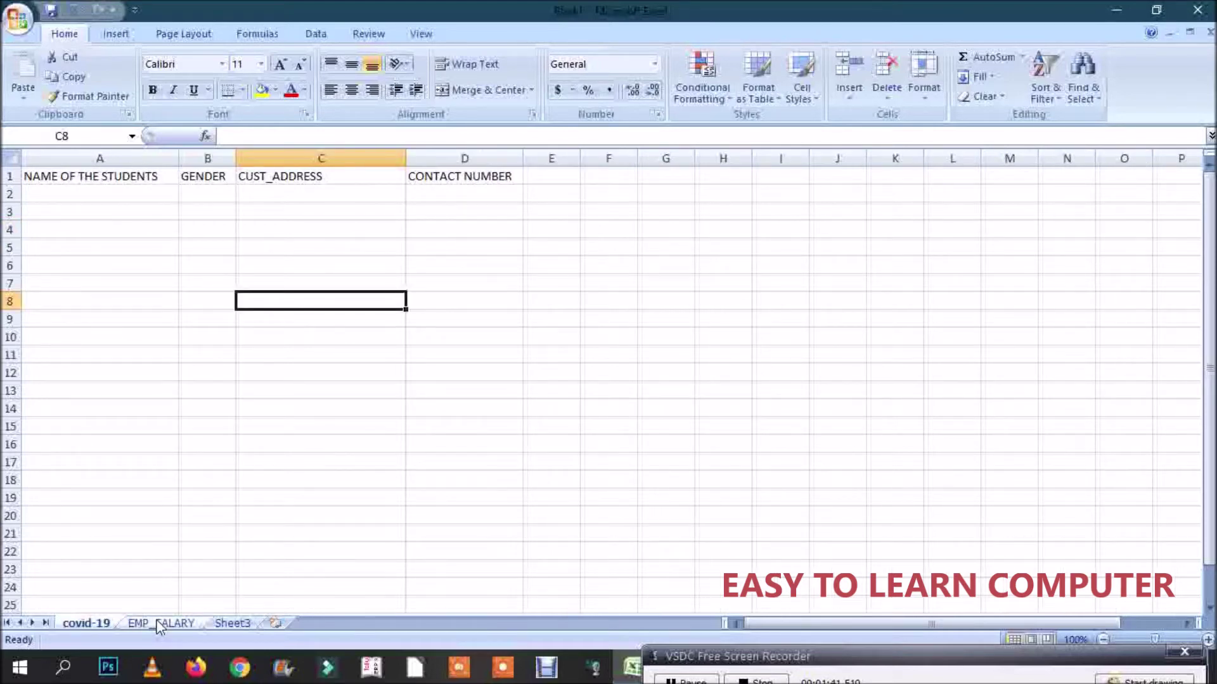
pyautogui.click(158, 625)
pyautogui.click(102, 624)
pyautogui.click(152, 625)
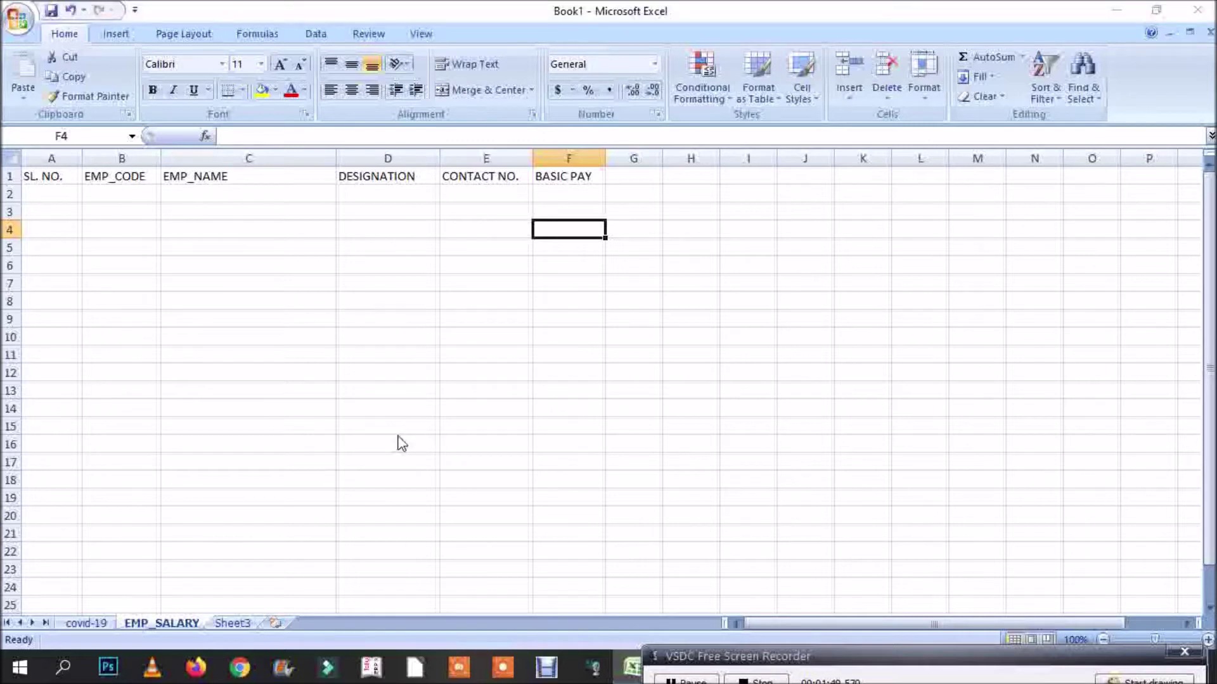
# Save the workbook as KK in the Documents folder, in Excel Workbook format.
pyautogui.write('KK')
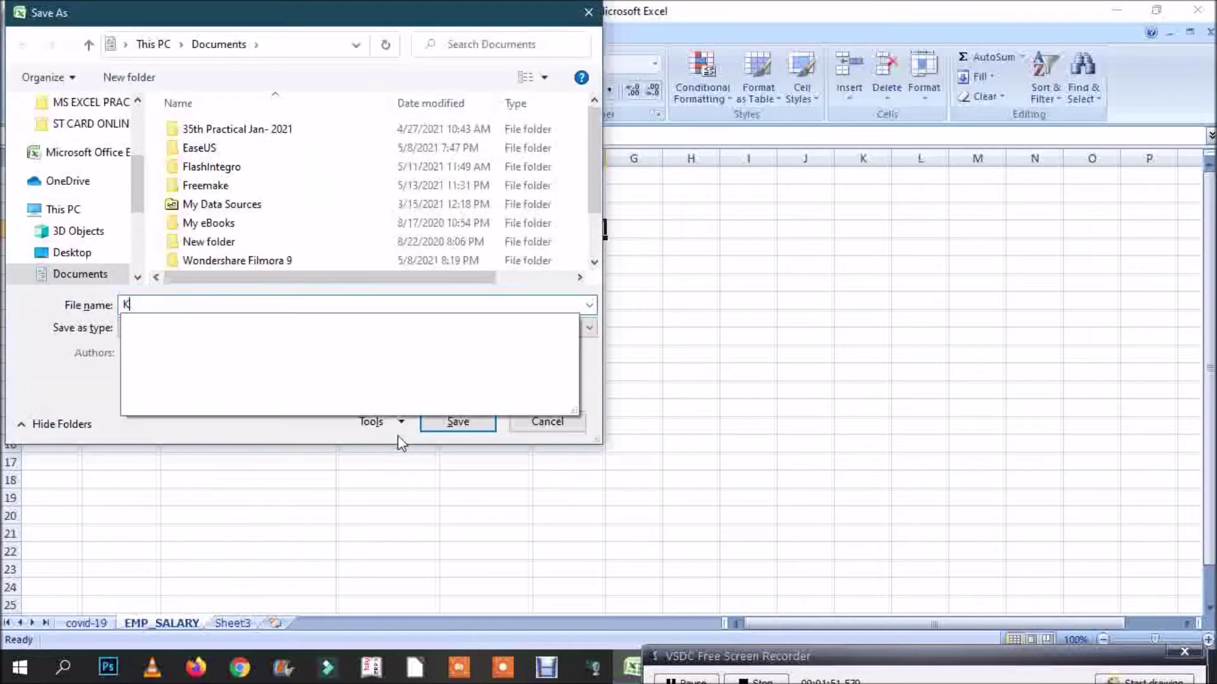
pyautogui.click(461, 425)
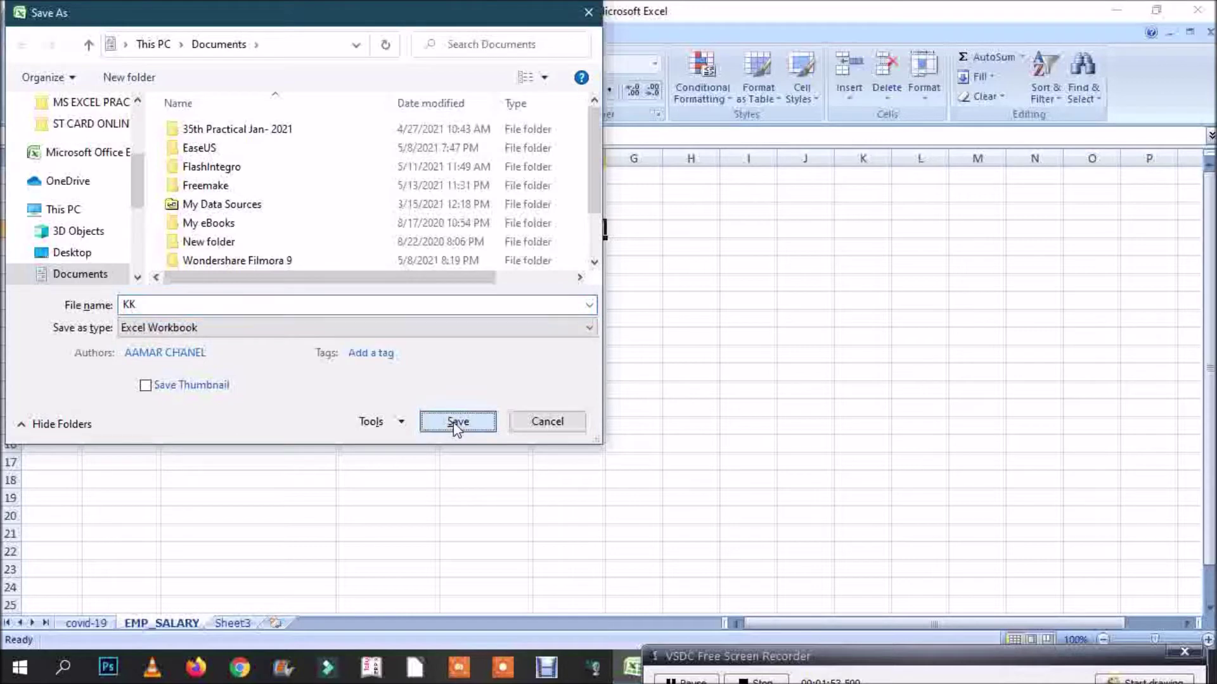
pyautogui.click(457, 424)
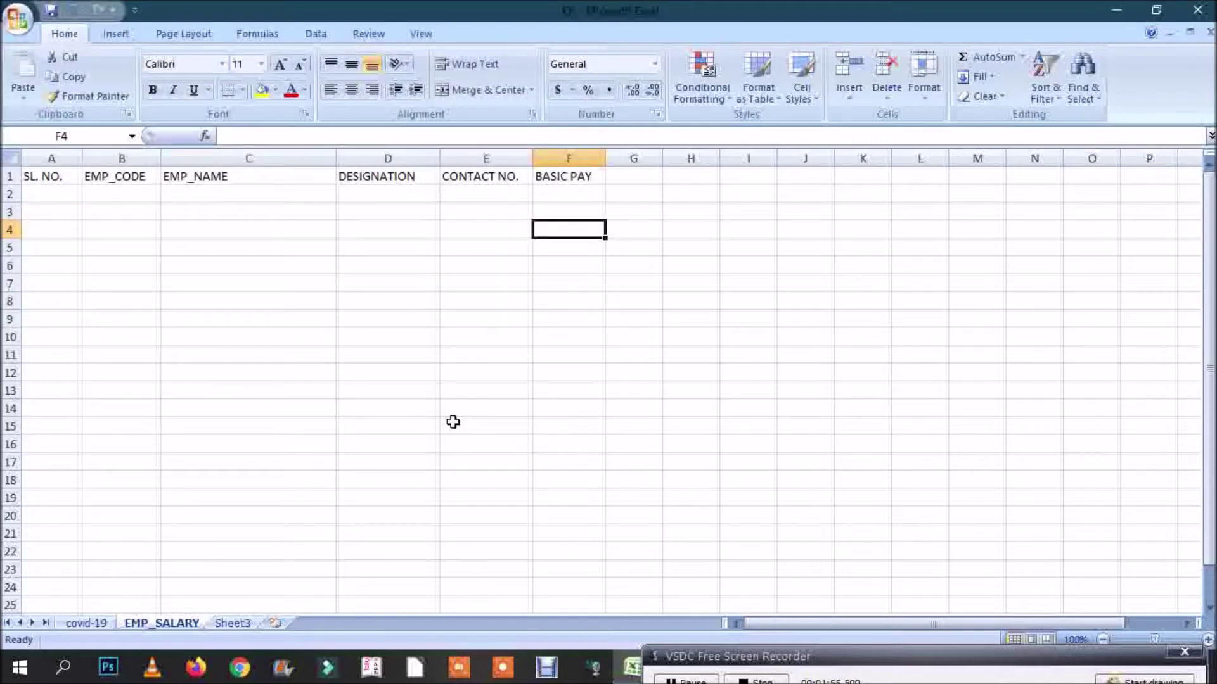
# Open Sheet3 and add five new blank worksheets after it.
pyautogui.click(233, 623)
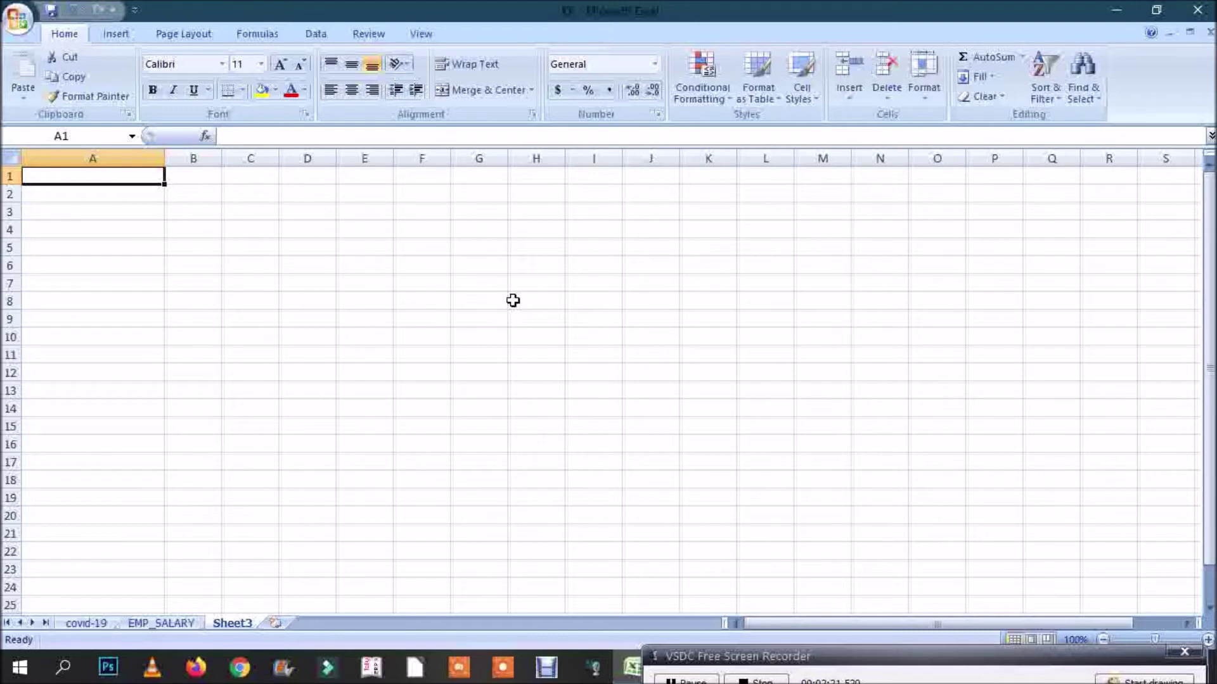
pyautogui.click(280, 625)
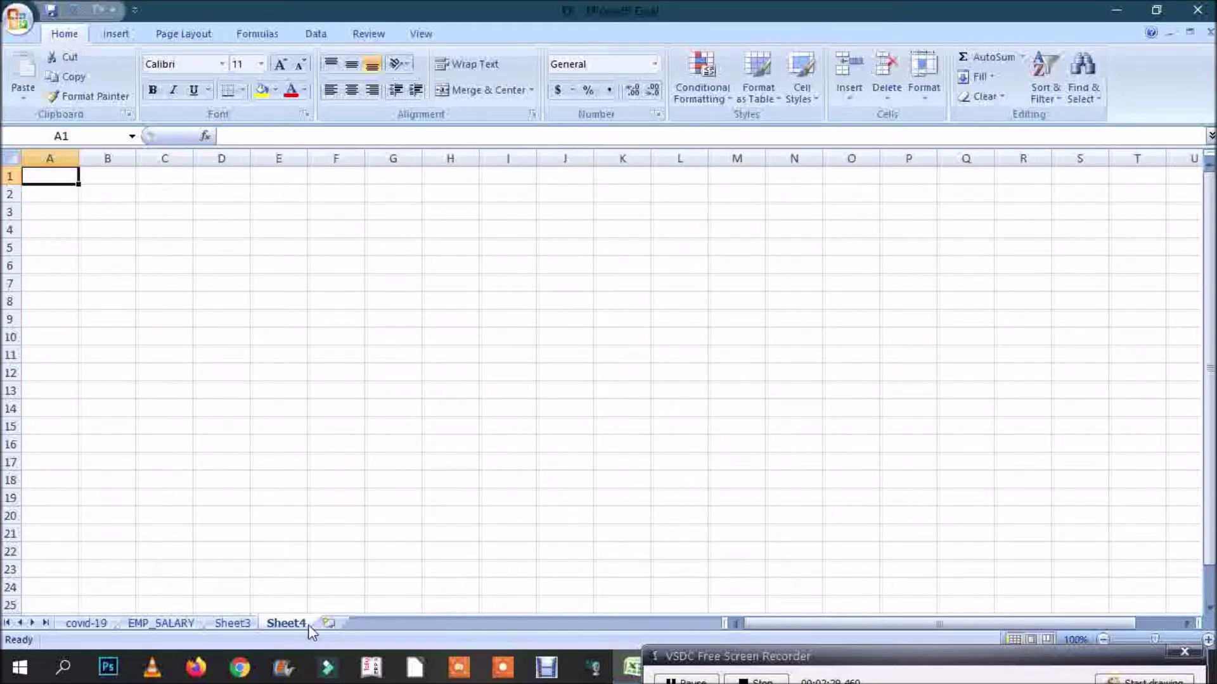
pyautogui.click(328, 624)
pyautogui.click(383, 624)
pyautogui.click(435, 624)
pyautogui.click(499, 623)
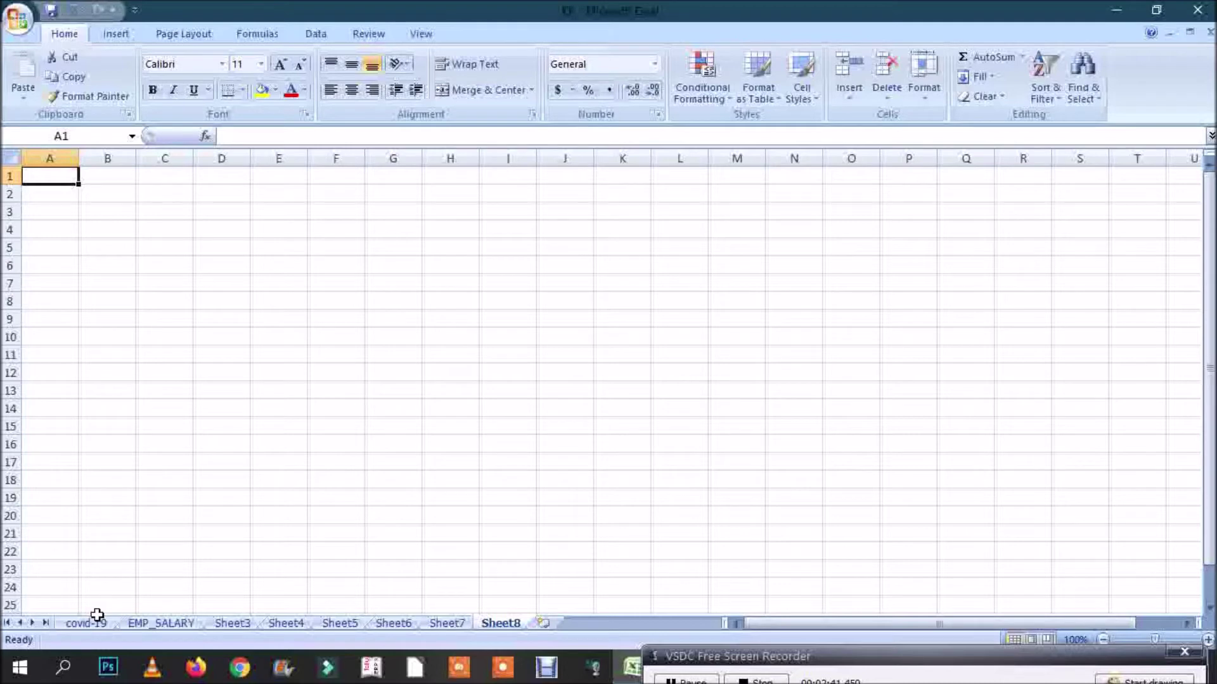
# Check the covid-19 and EMP_SALARY sheets, and narrow column A on Sheet3 to about the width of column B.
pyautogui.click(92, 623)
pyautogui.click(158, 625)
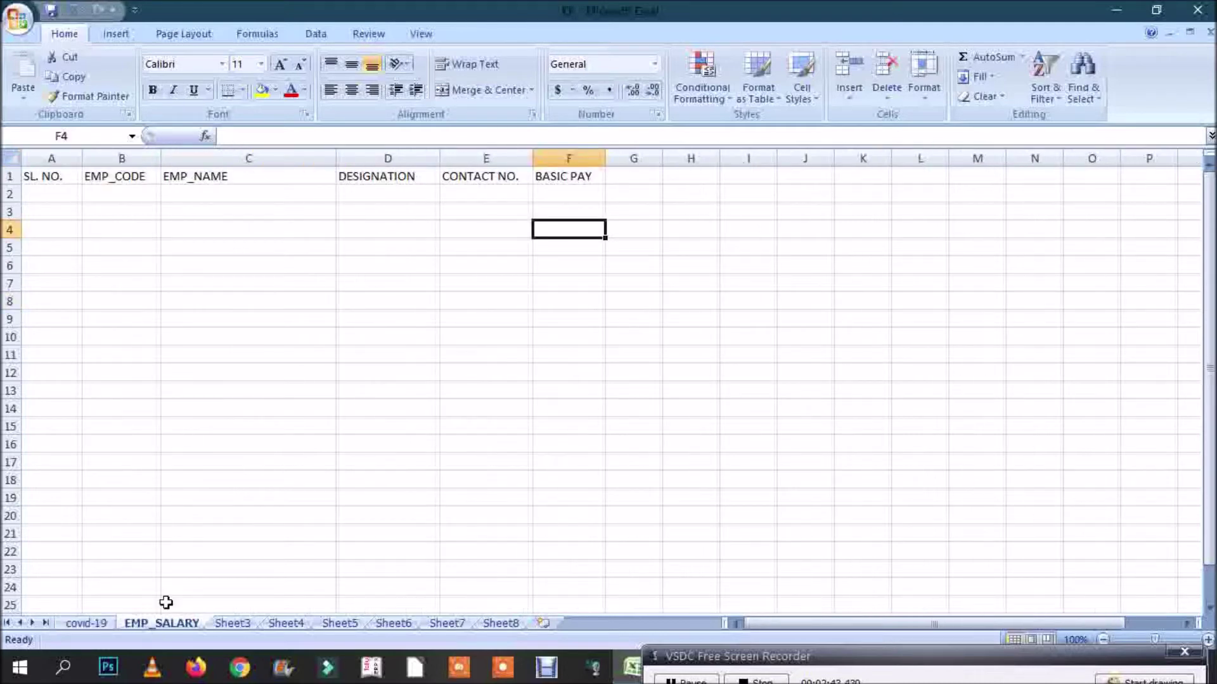
pyautogui.click(236, 624)
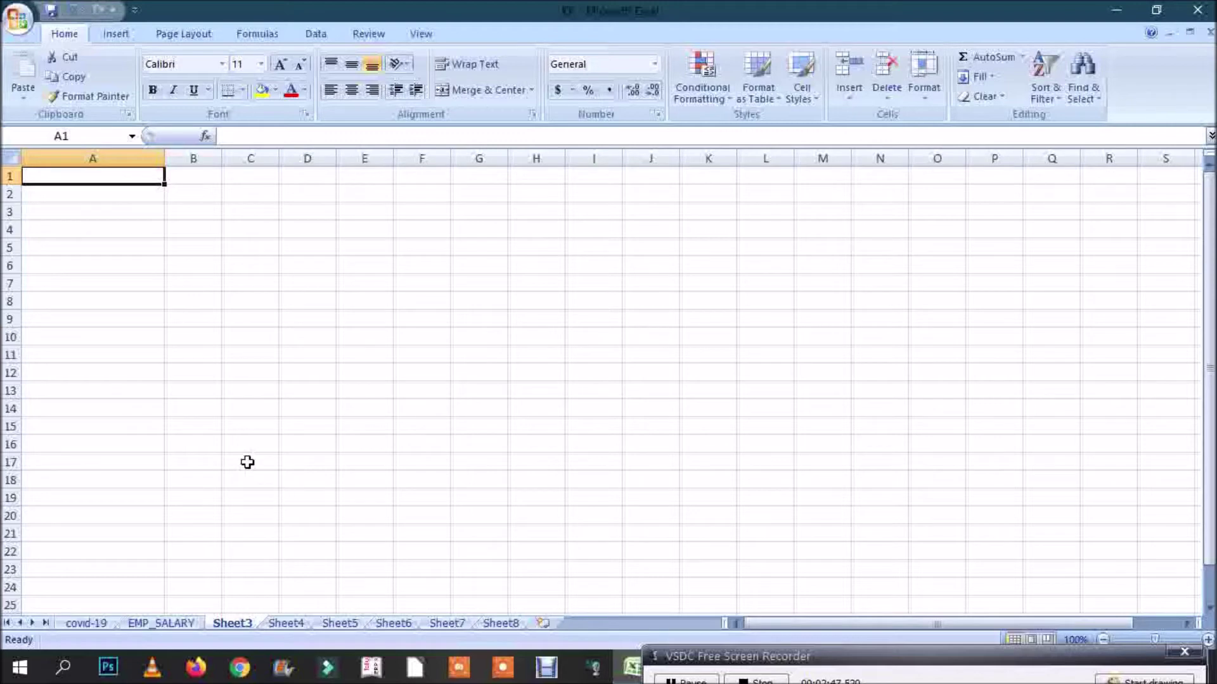
pyautogui.moveTo(165, 155); pyautogui.dragTo(83, 159)
pyautogui.click(216, 235)
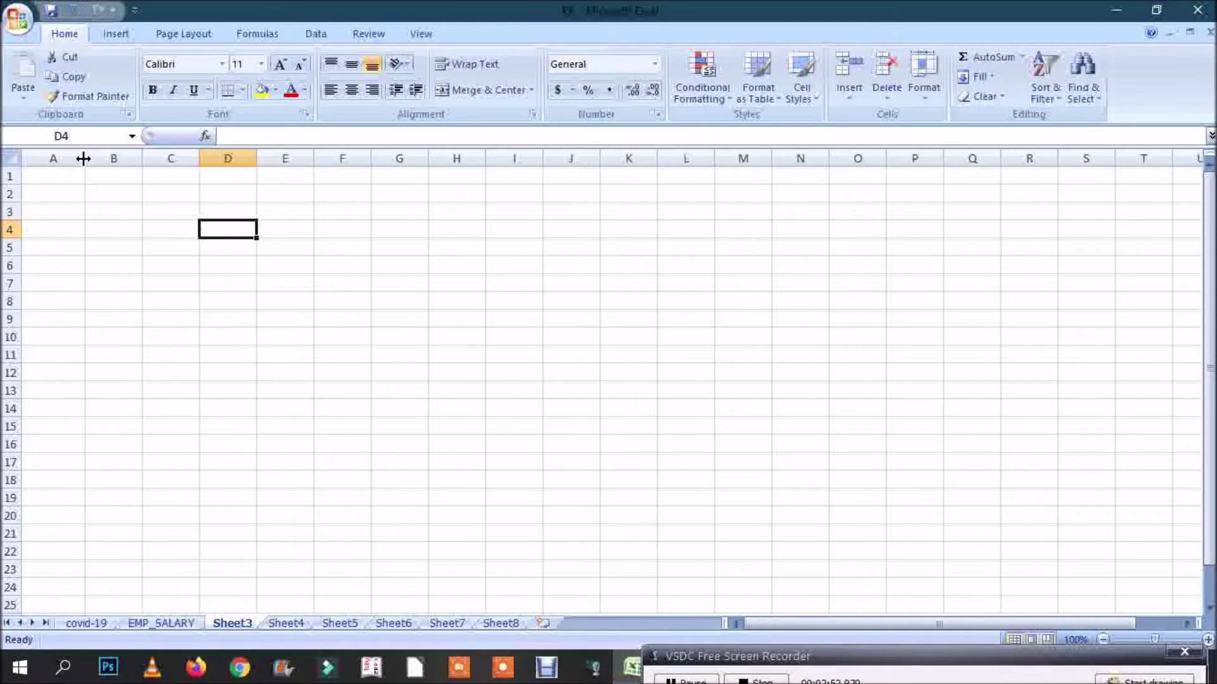
# Select the range C4:O19 on Sheet3, followed by the whole of column E and the whole of row 4.
pyautogui.click(362, 322)
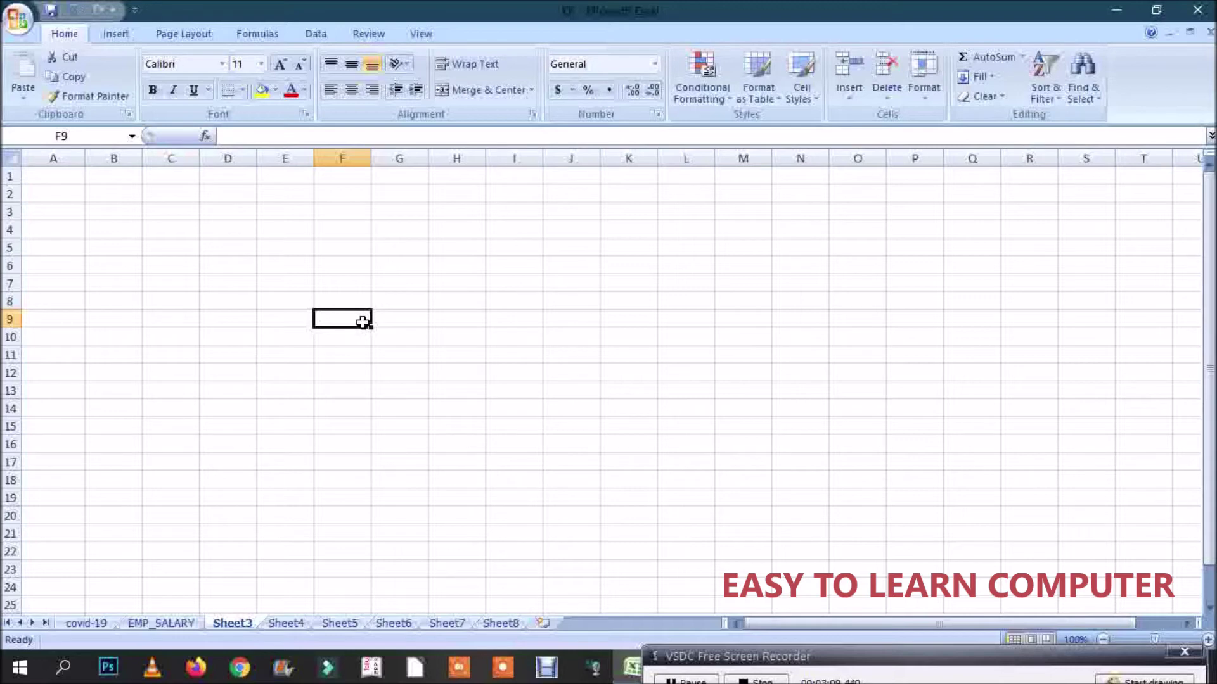
pyautogui.moveTo(168, 230); pyautogui.dragTo(842, 495)
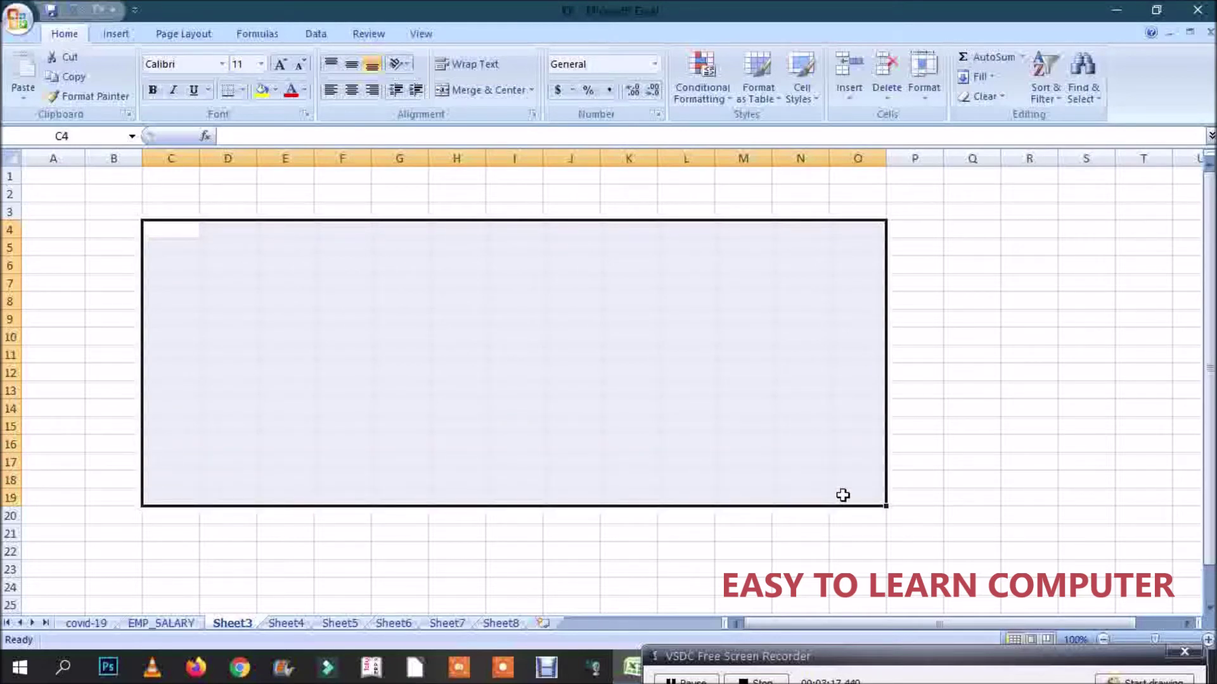
pyautogui.click(175, 227)
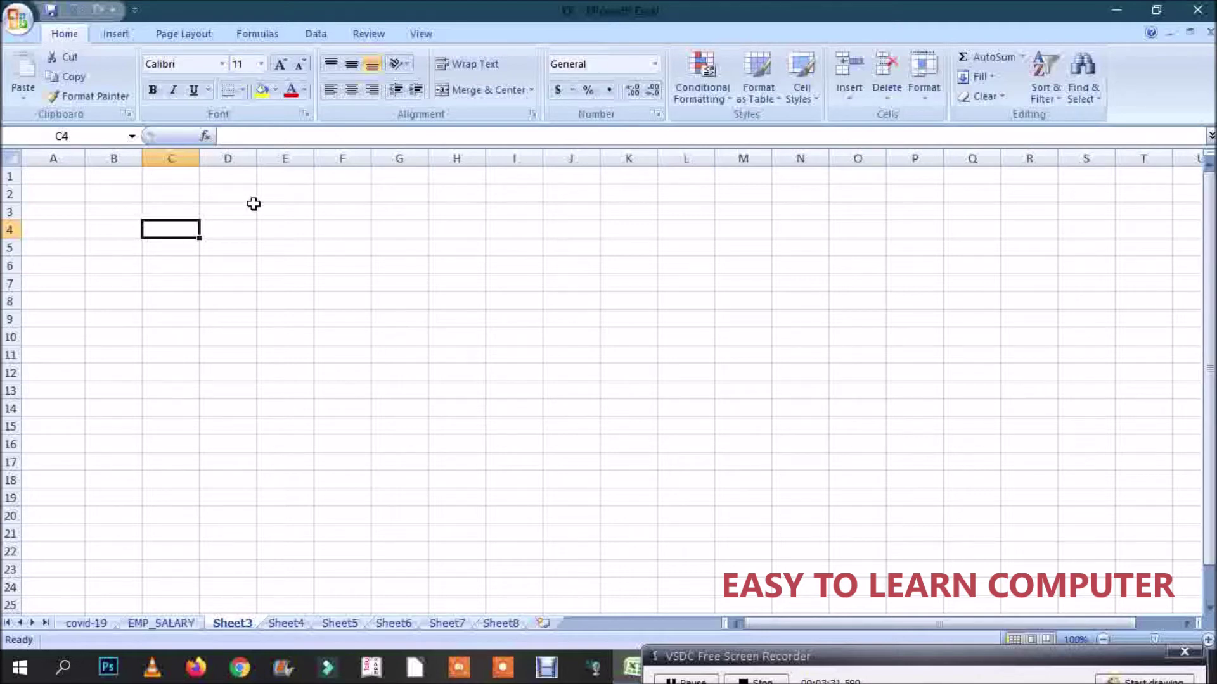
pyautogui.click(297, 156)
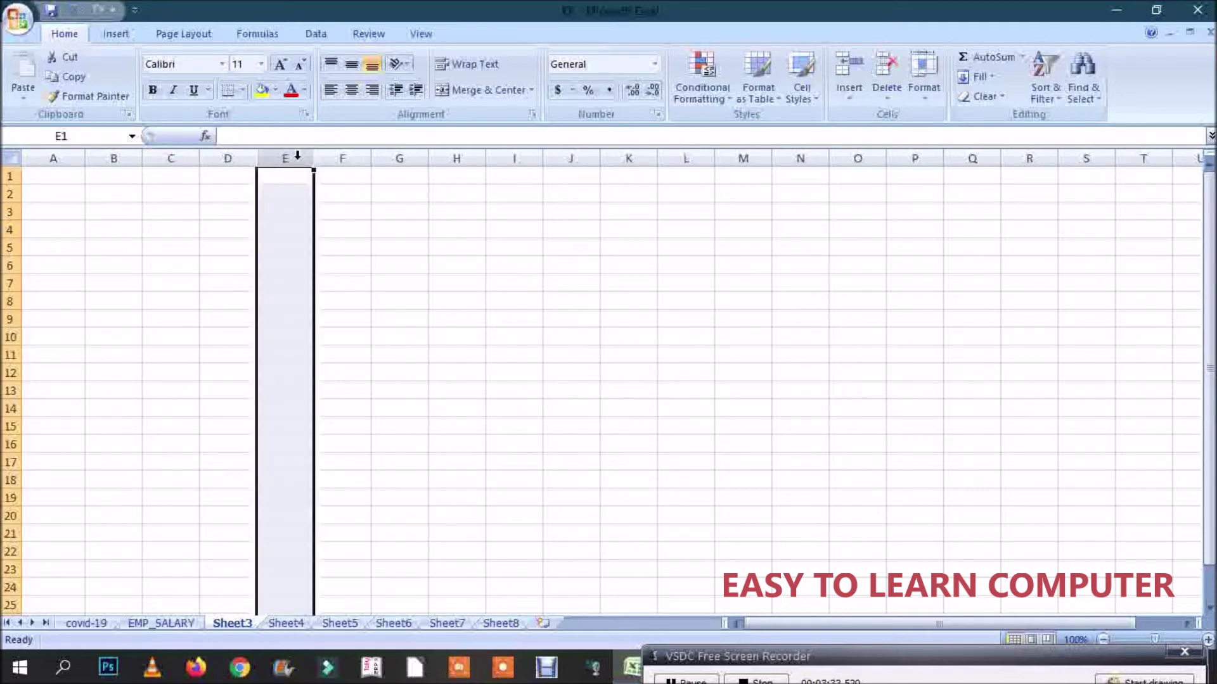
pyautogui.click(11, 228)
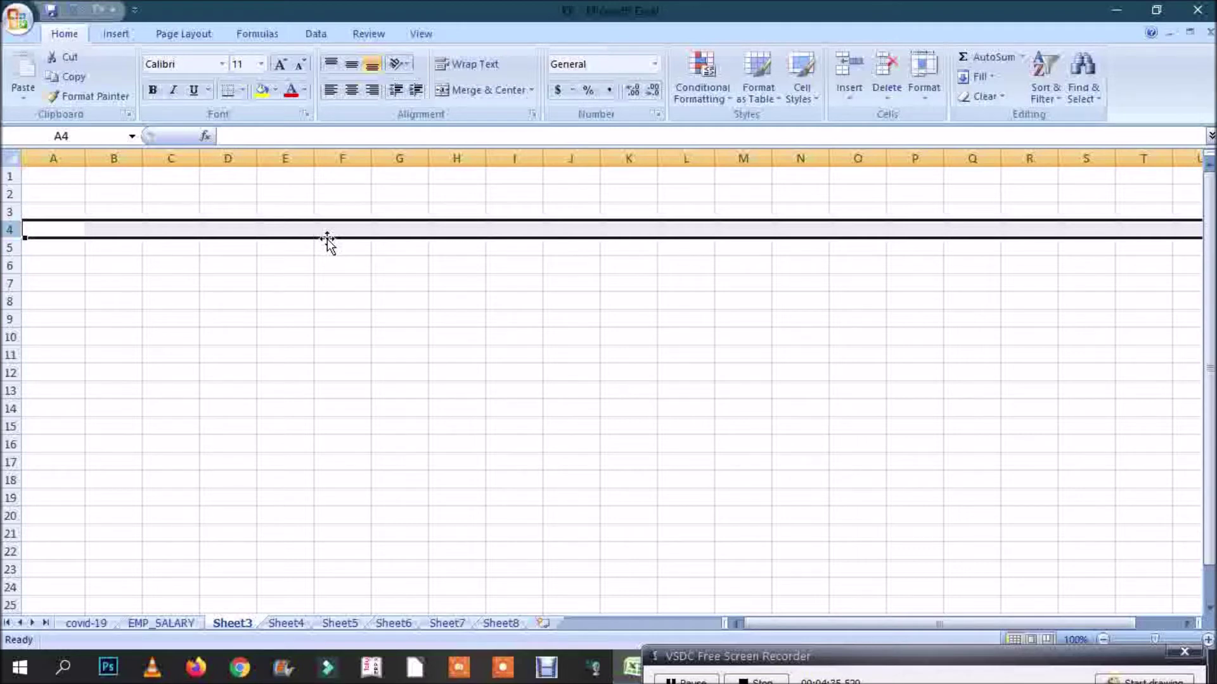
pyautogui.click(381, 284)
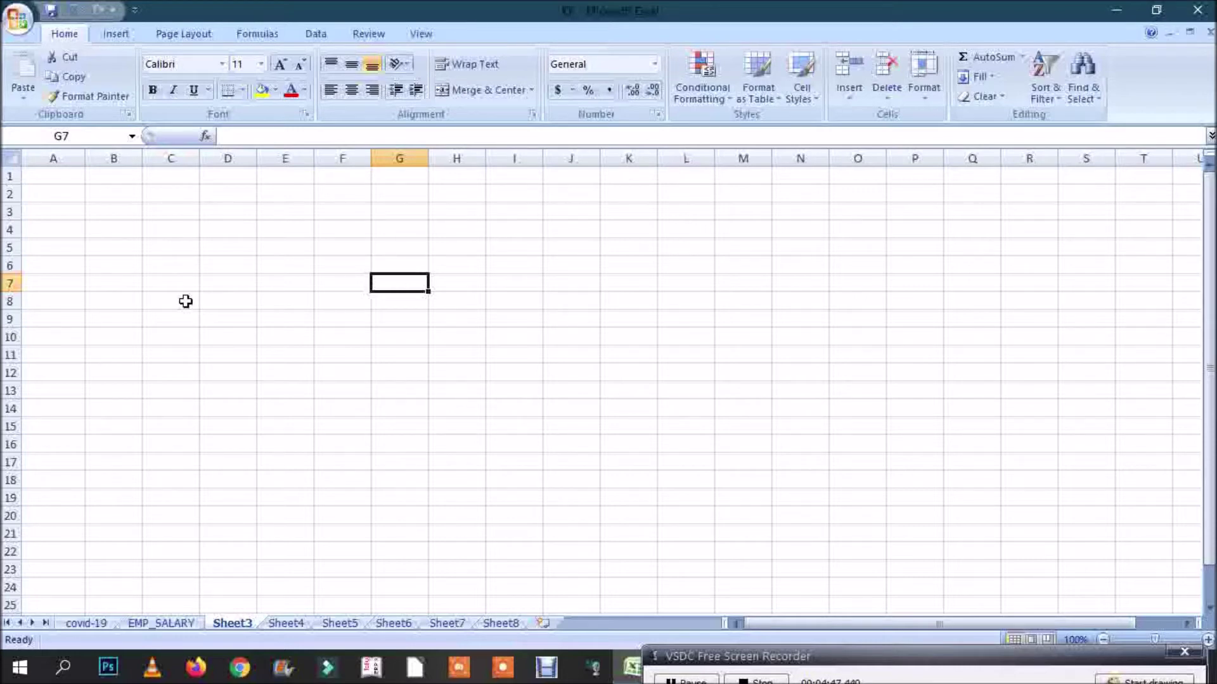
pyautogui.click(397, 208)
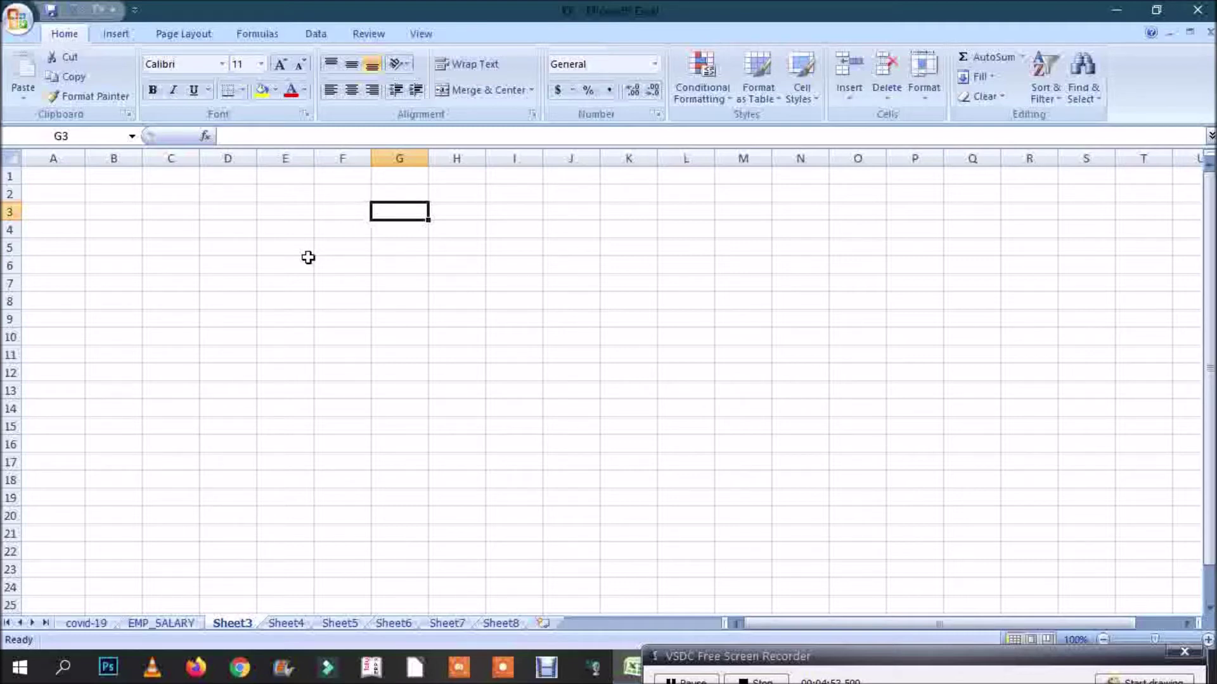
# Jump from cell A1 to the last column of row 1 on Sheet3, and return to A1.
pyautogui.click(53, 177)
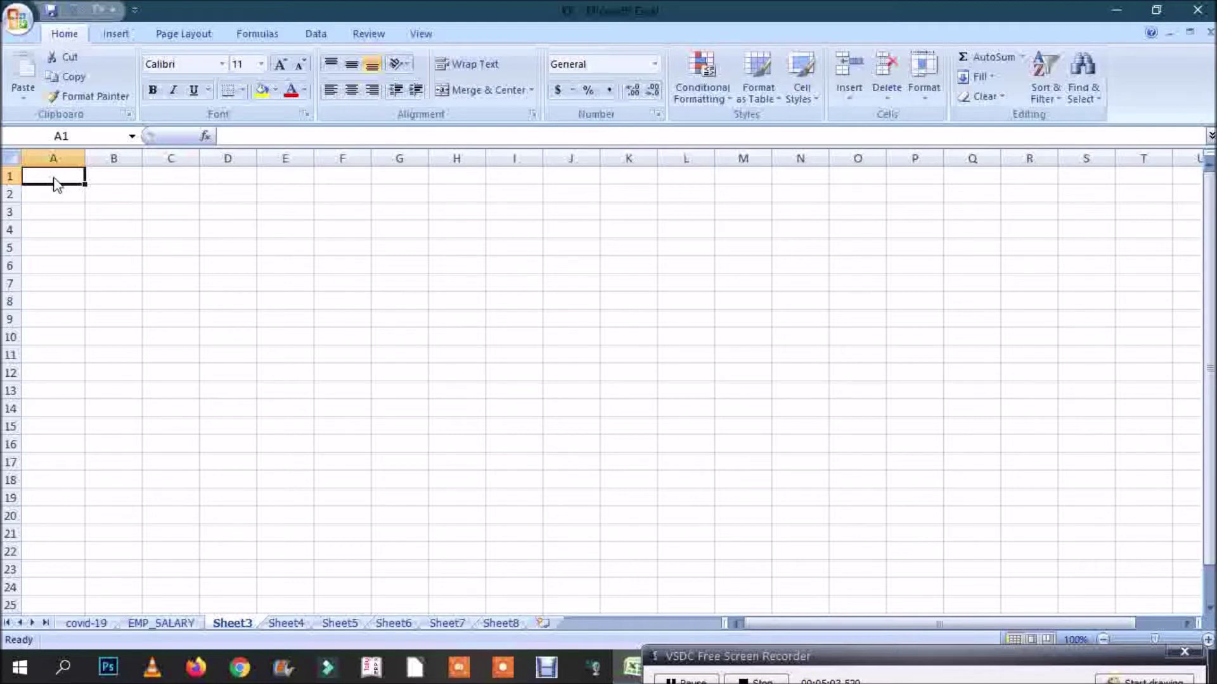
pyautogui.hotkey('ctrl', 'Right')
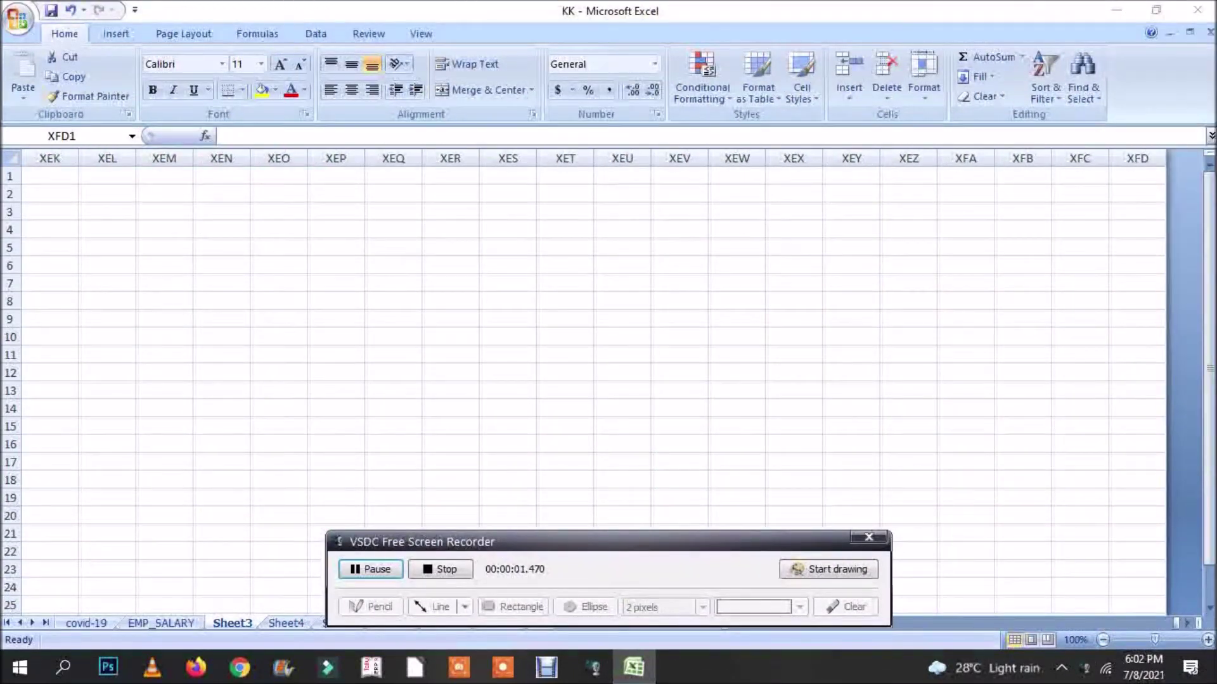
pyautogui.moveTo(769, 543); pyautogui.dragTo(981, 682)
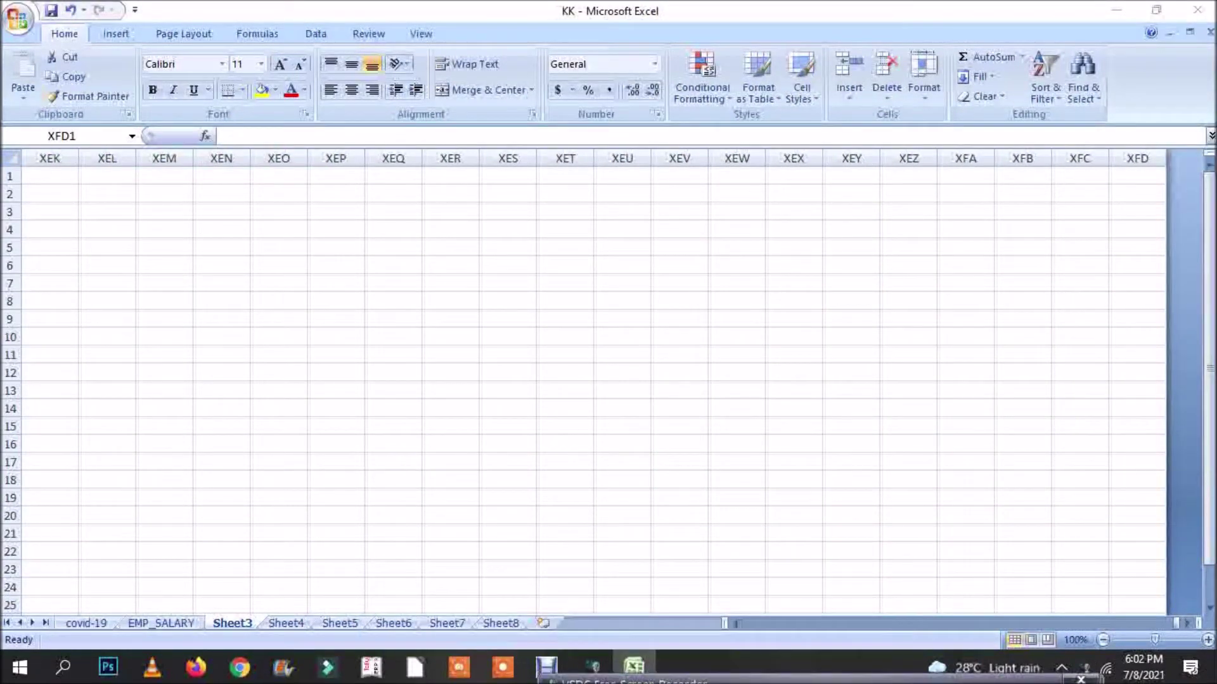
pyautogui.click(1142, 176)
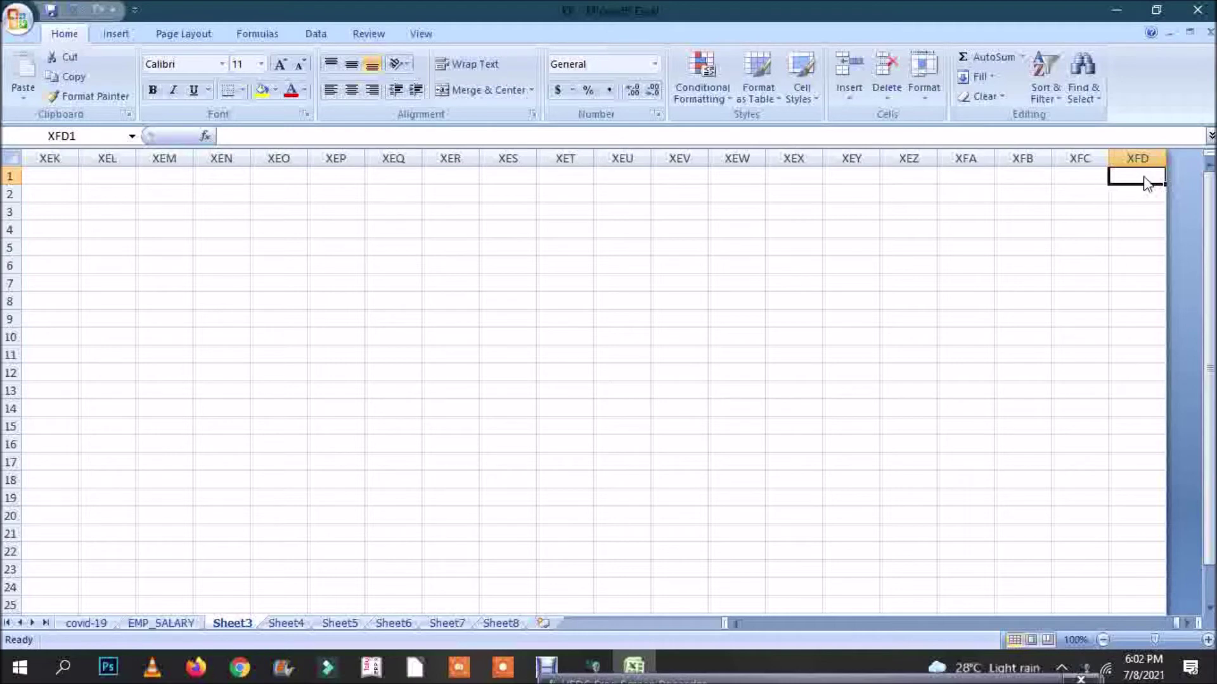
pyautogui.hotkey('ctrl', 'Left')
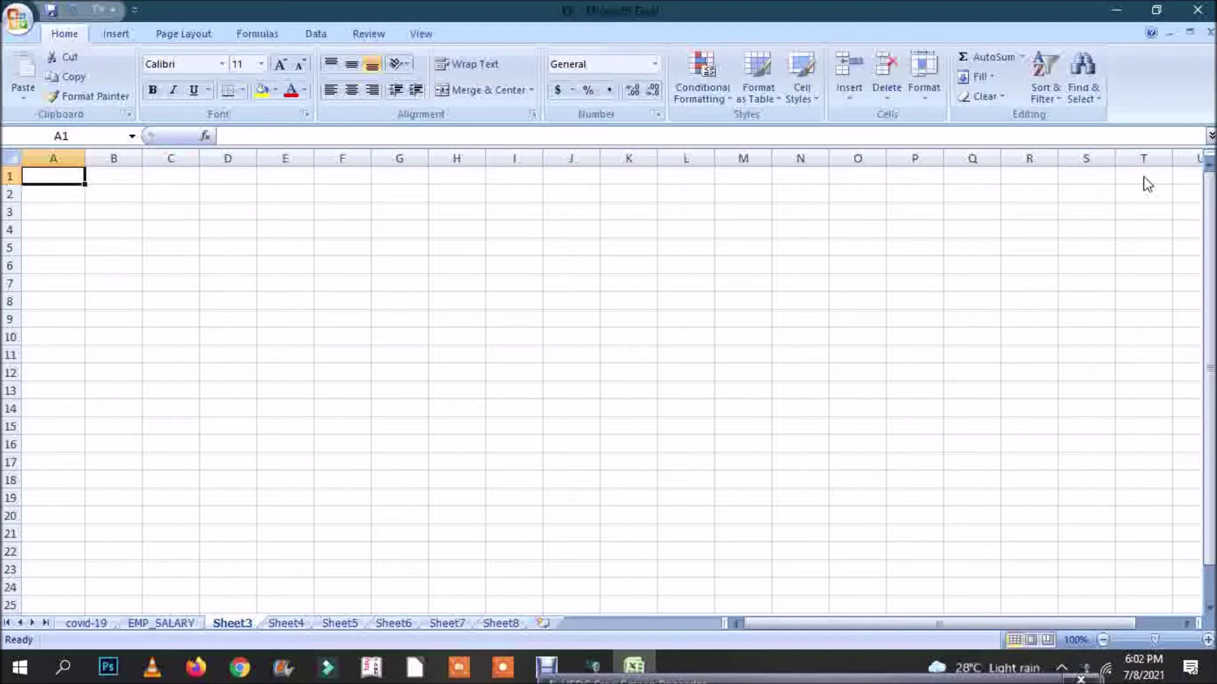
# Jump from A1 to the last row of column A and on to the sheet's very last cell, ending back at A1.
pyautogui.hotkey('ctrl', 'Down')
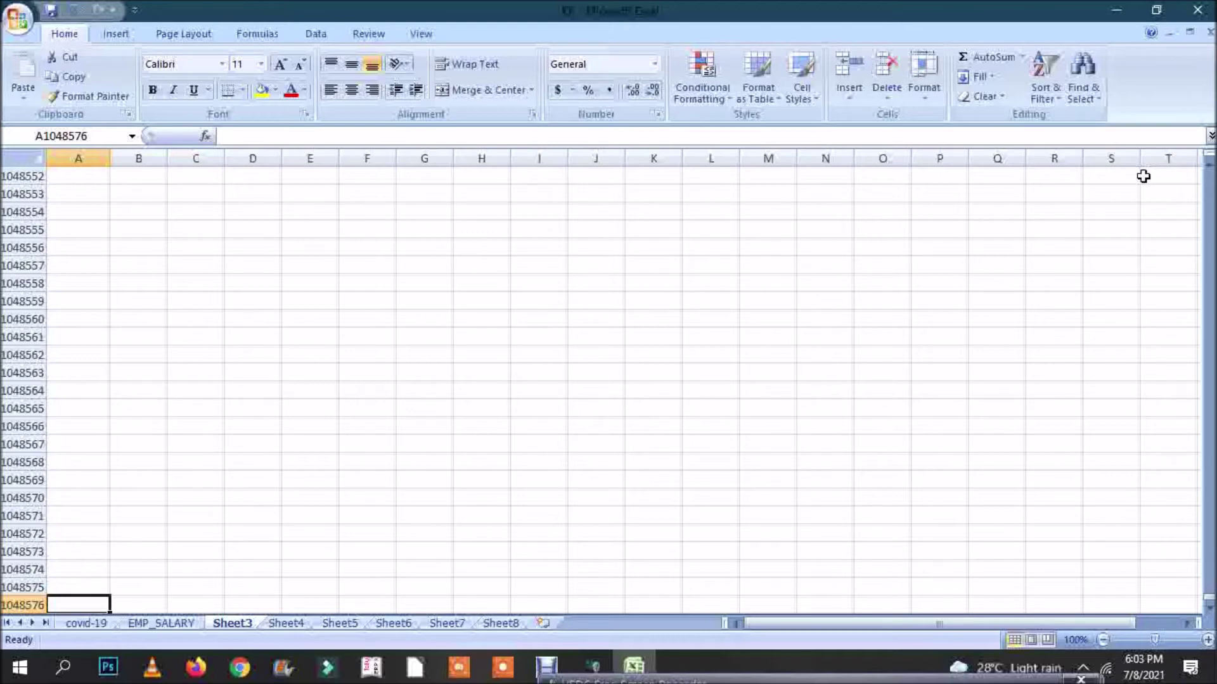
pyautogui.hotkey('ctrl', 'Home')
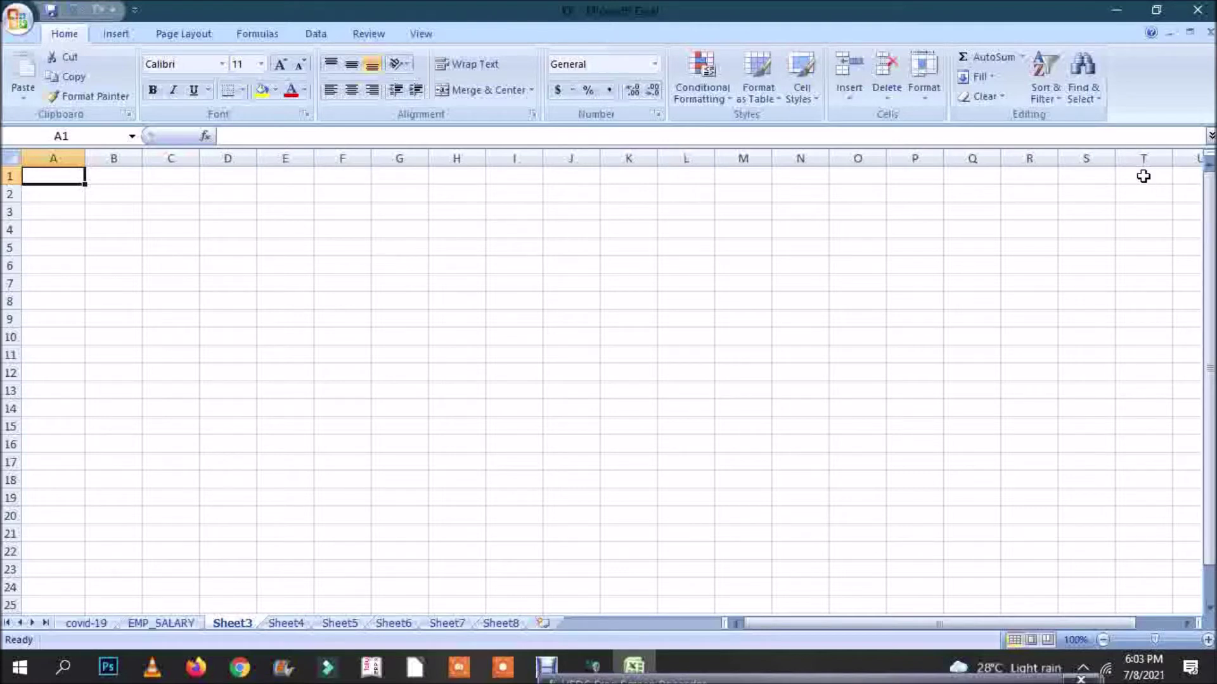
pyautogui.hotkey('ctrl', 'Down')
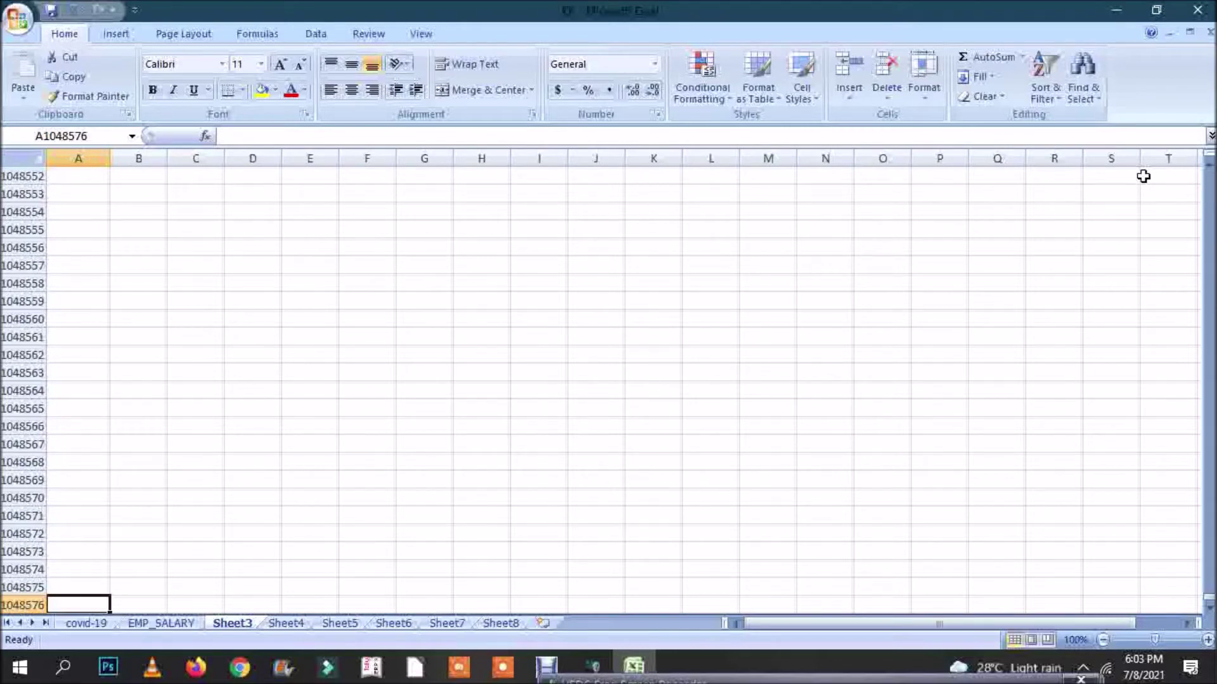
pyautogui.hotkey('ctrl', 'Right')
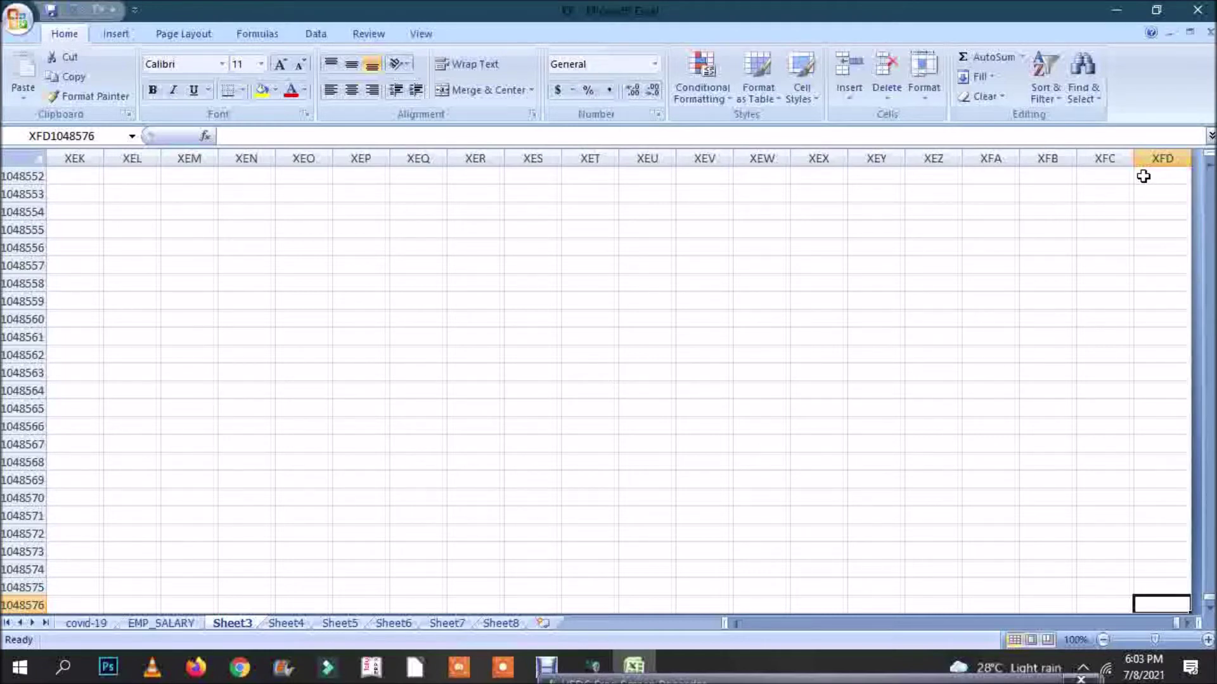
pyautogui.hotkey('ctrl', 'Home')
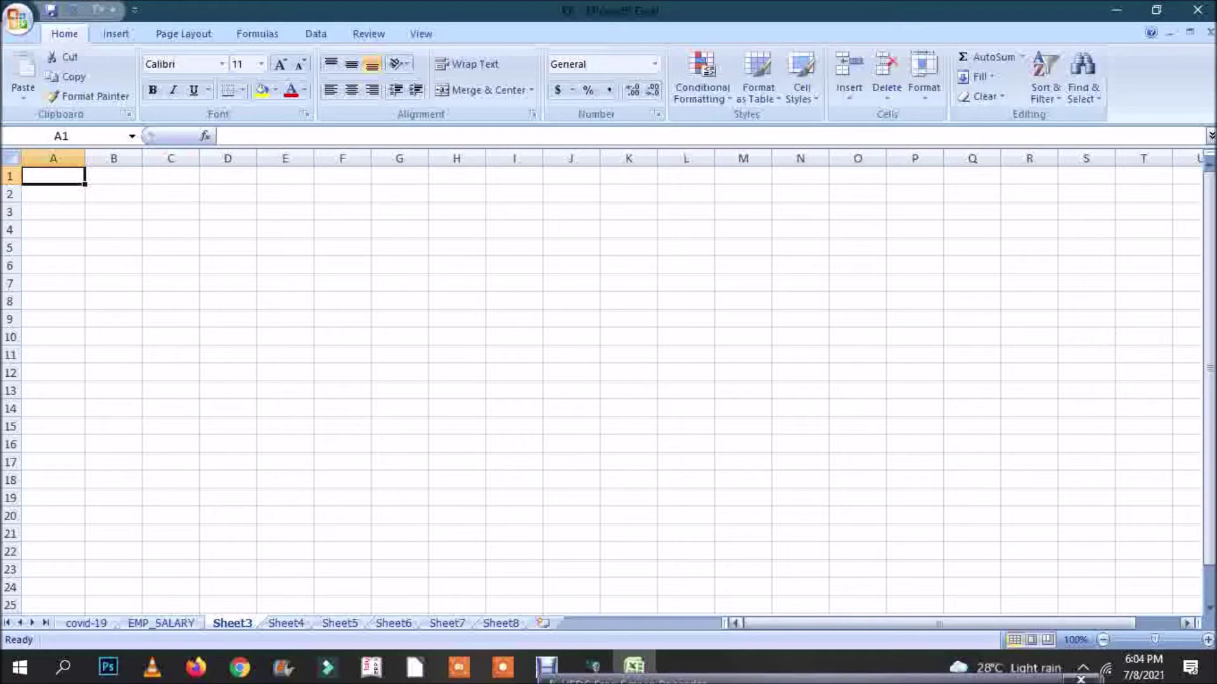
pyautogui.moveTo(870, 683); pyautogui.dragTo(894, 550)
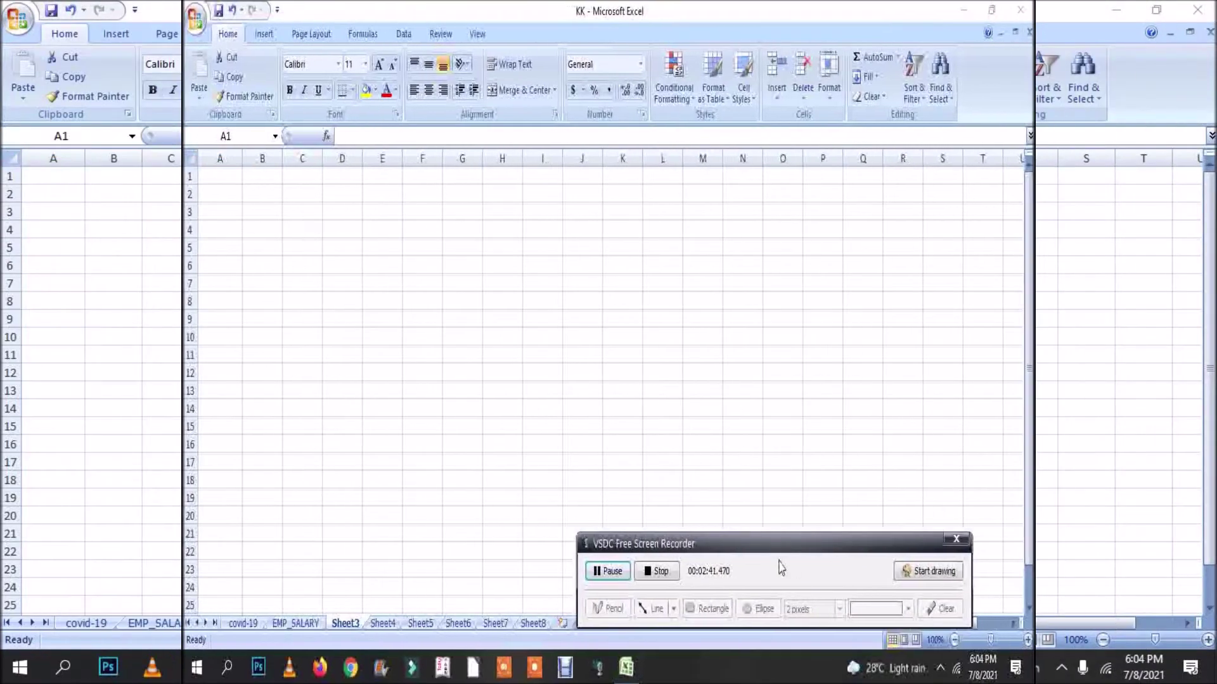
pyautogui.moveTo(641, 548); pyautogui.dragTo(1006, 683)
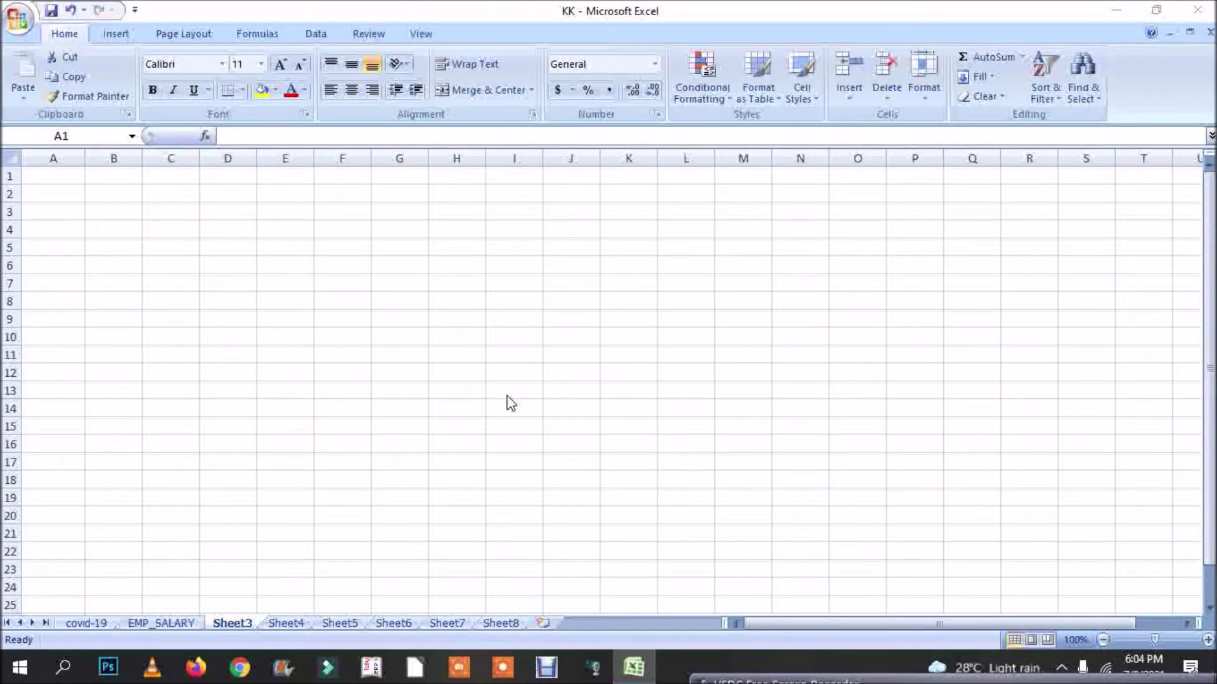
# Enter the number 252 in cell A1 and the text KK in cell A2 of Sheet3.
pyautogui.click(59, 178)
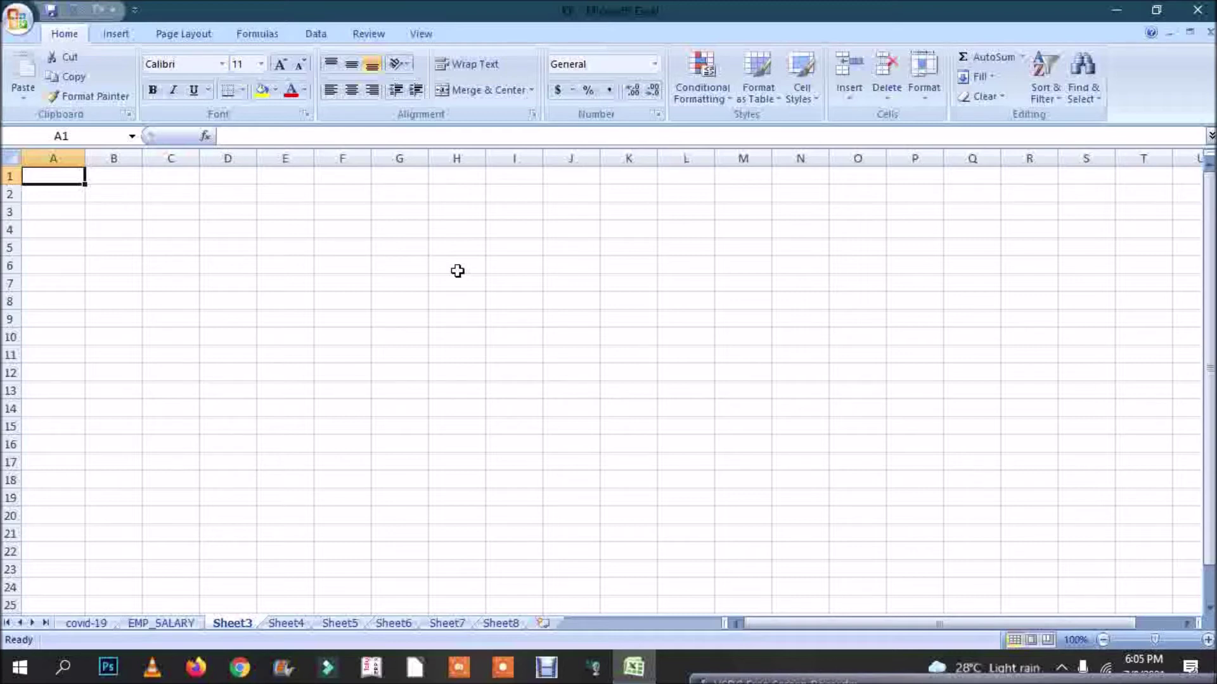
pyautogui.write('252')
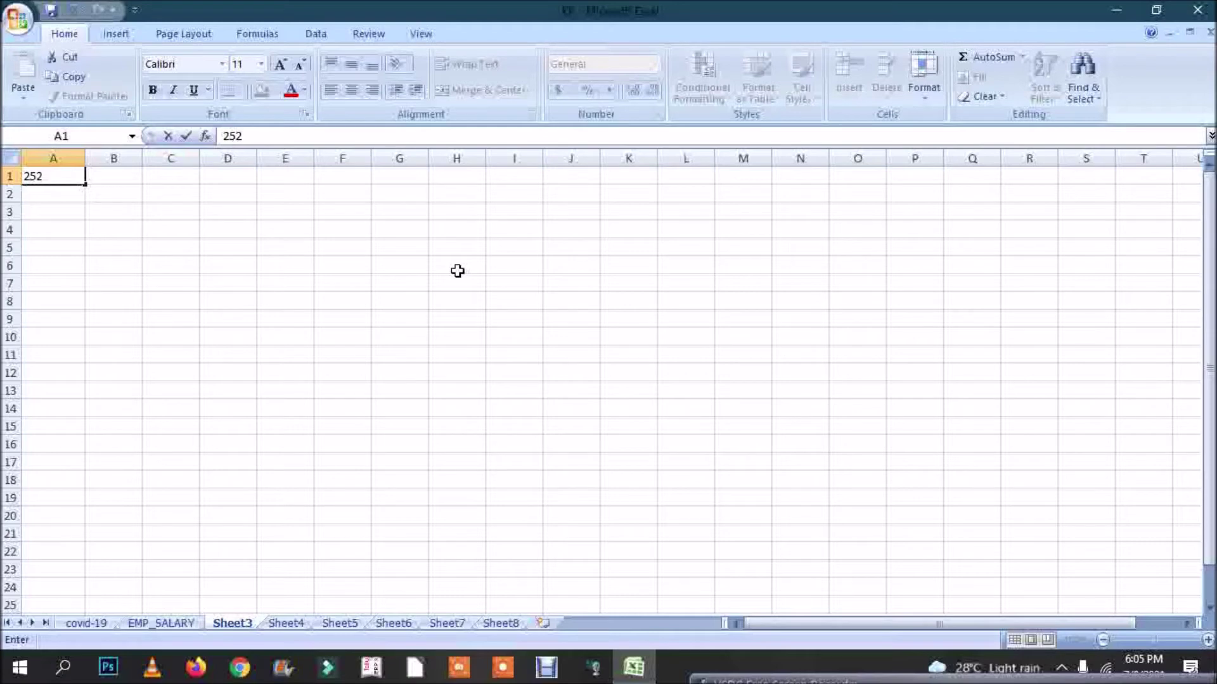
pyautogui.press('Return')
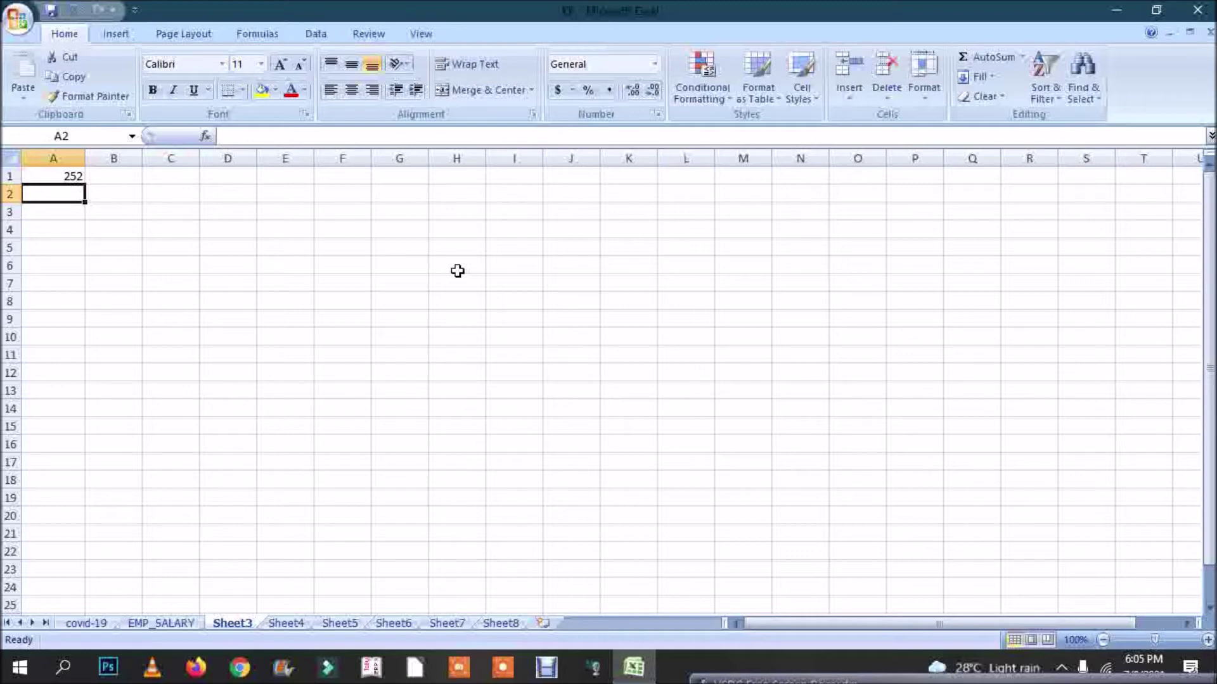
pyautogui.write('KK')
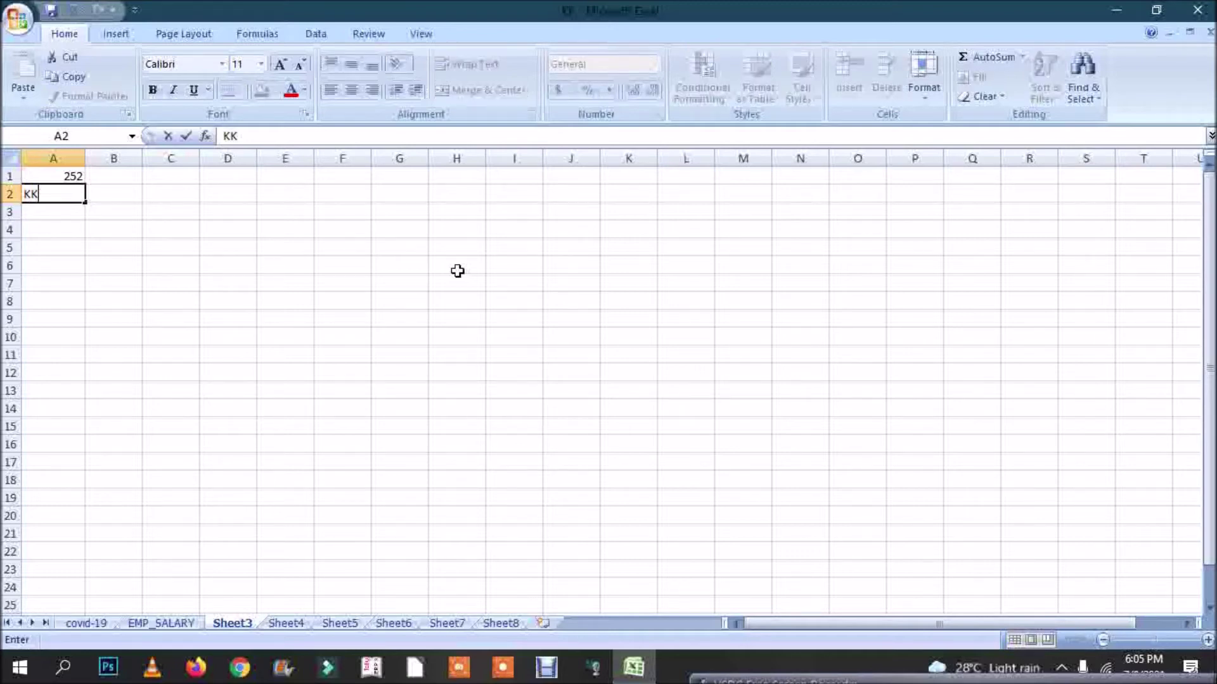
pyautogui.press('Return')
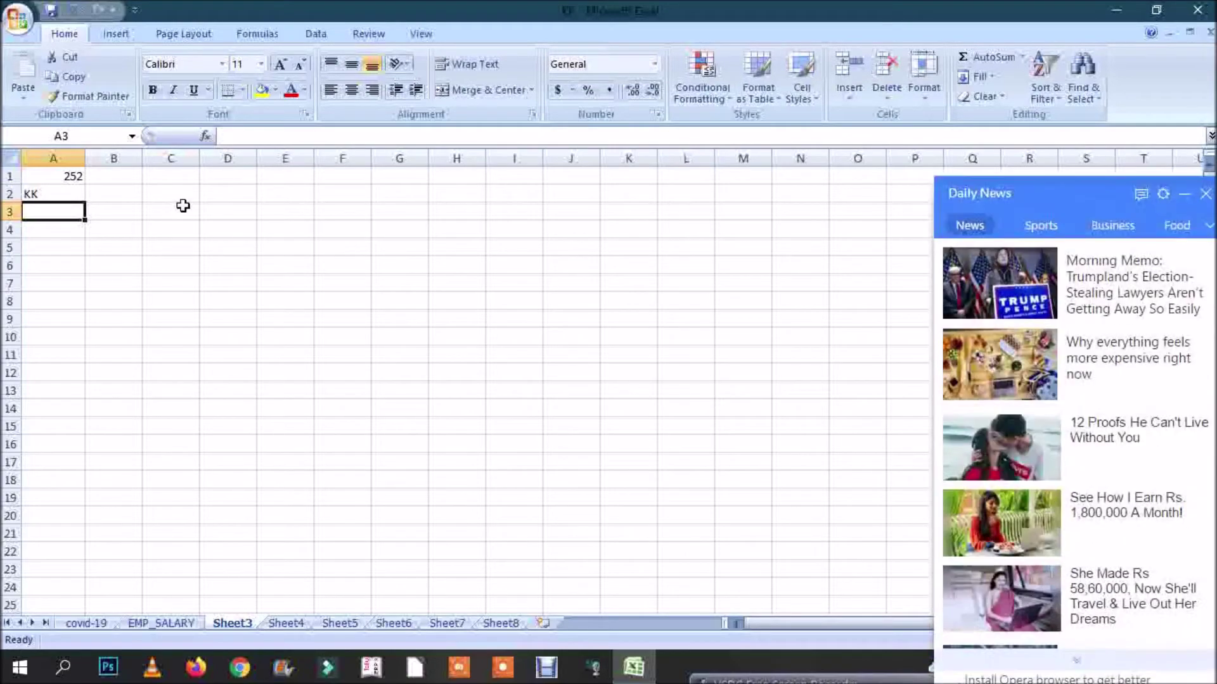
# Try centre and right alignment on cells A1:A2, dismiss the Daily News pop-up, and finish with both cells left-aligned.
pyautogui.moveTo(74, 178); pyautogui.dragTo(74, 193)
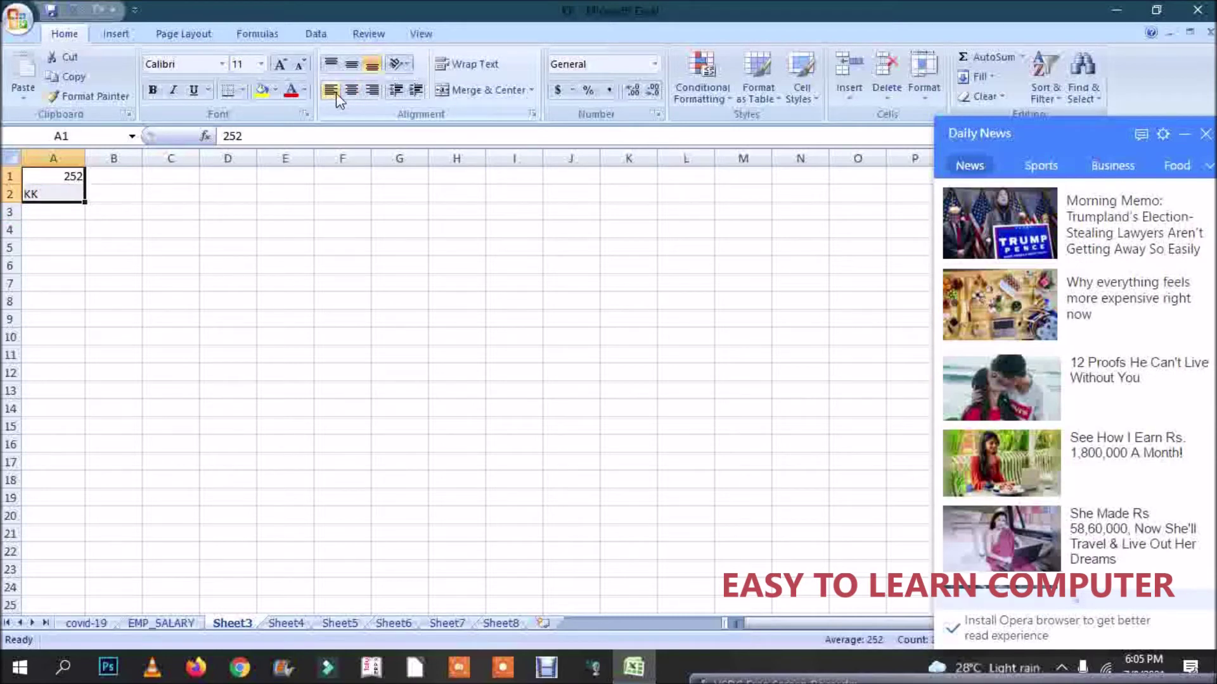
pyautogui.click(352, 91)
pyautogui.click(1204, 135)
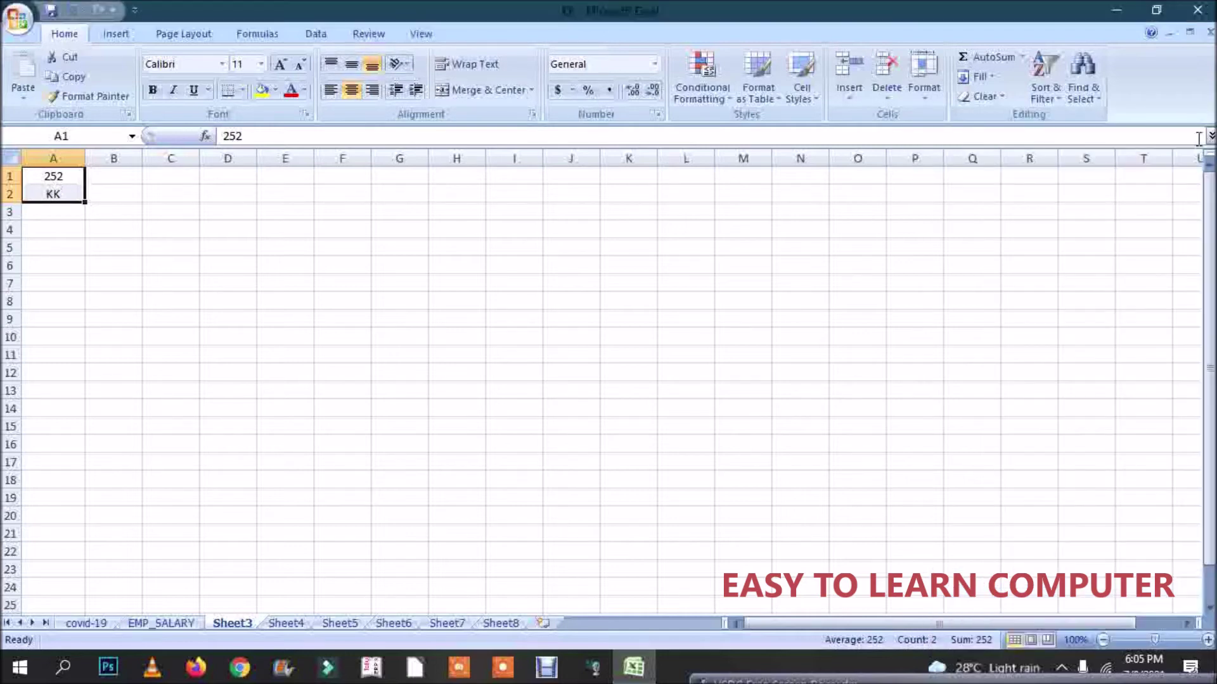
pyautogui.click(331, 92)
pyautogui.click(351, 92)
pyautogui.click(373, 92)
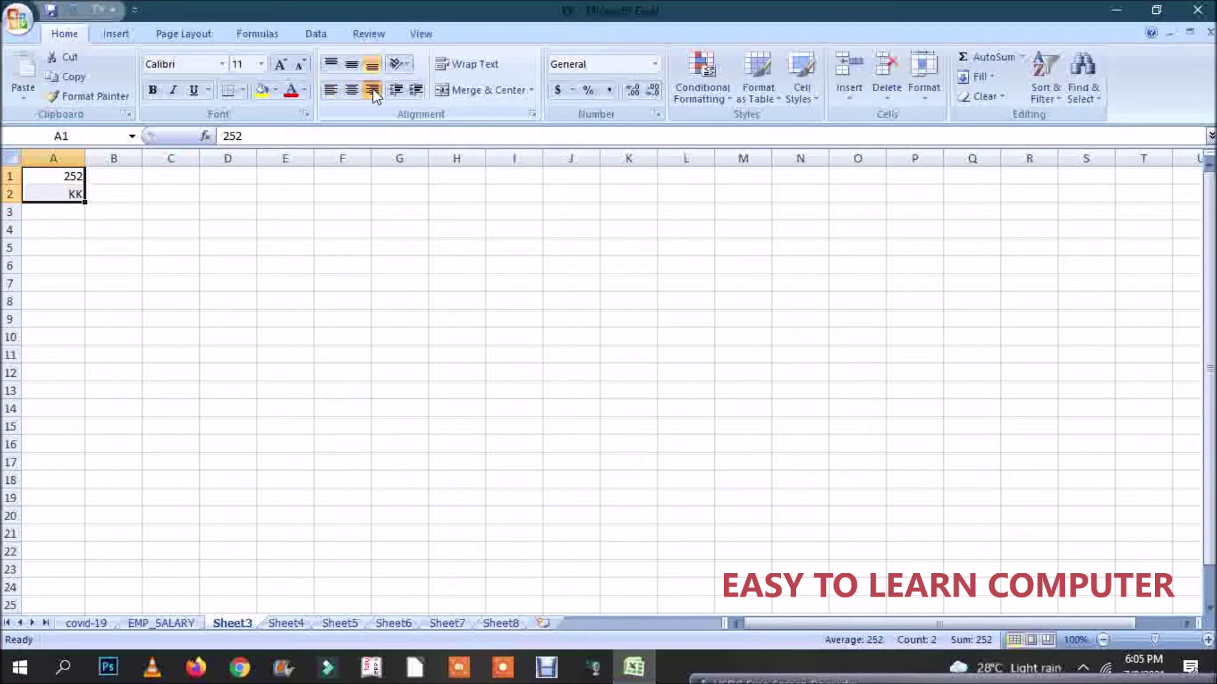
pyautogui.click(352, 92)
pyautogui.click(332, 93)
# Enter the number 33 in cell D4 and the text KKK in cell D5.
pyautogui.click(235, 226)
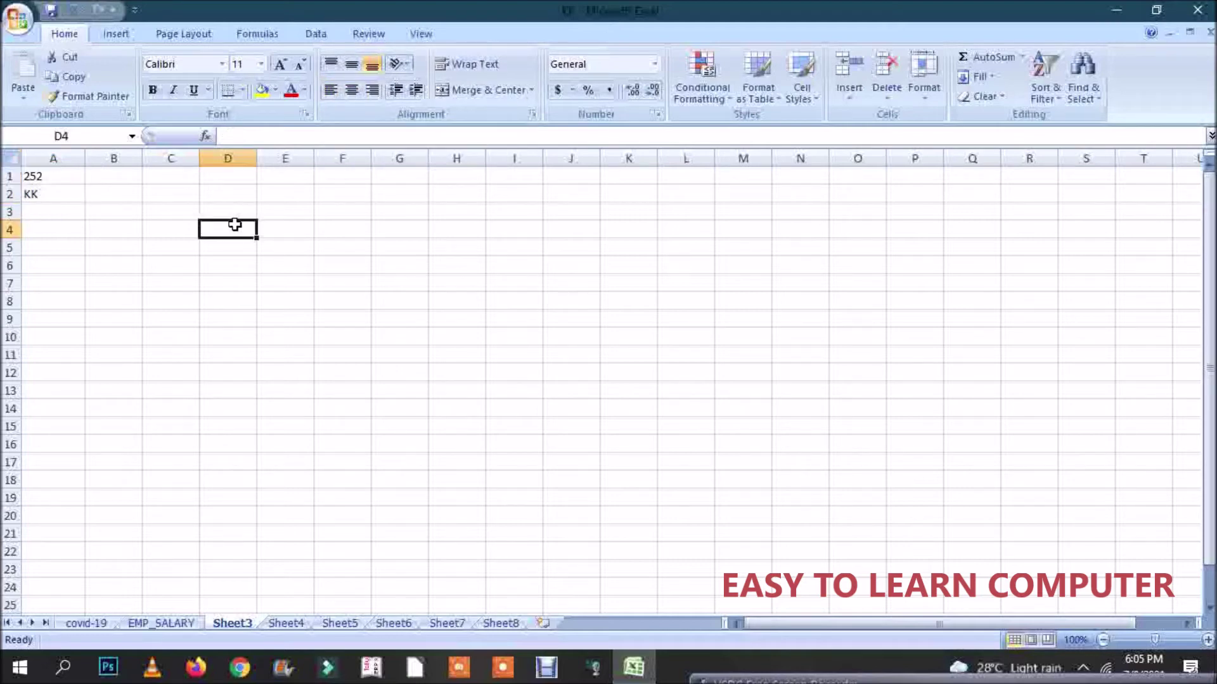
pyautogui.write('33')
pyautogui.press('Return')
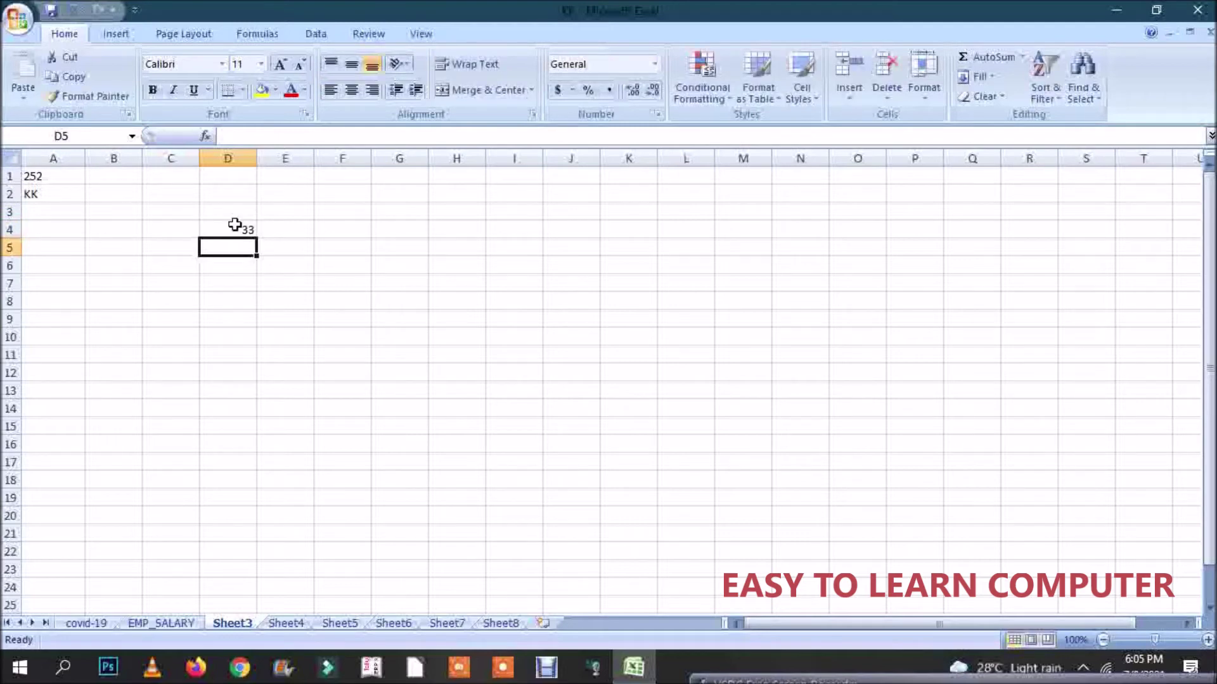
pyautogui.write('KKK')
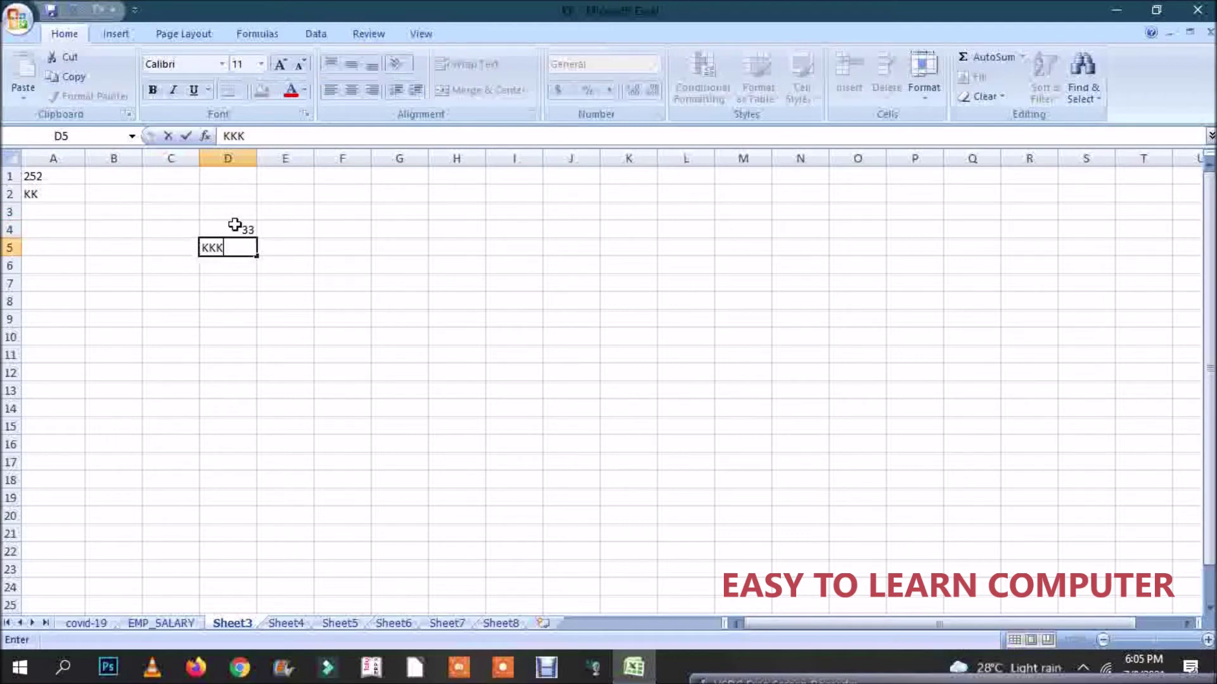
pyautogui.press('Return')
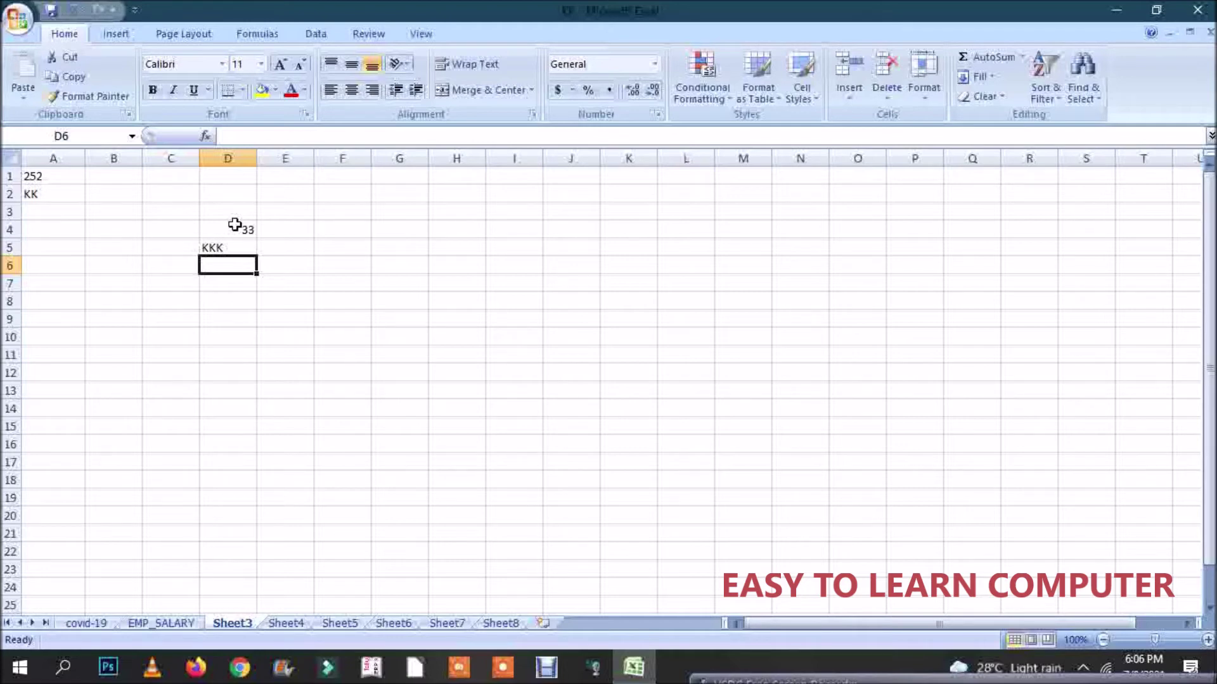
# Enter 3652 as text in cell D6 by prefixing it with an apostrophe.
pyautogui.write("'")
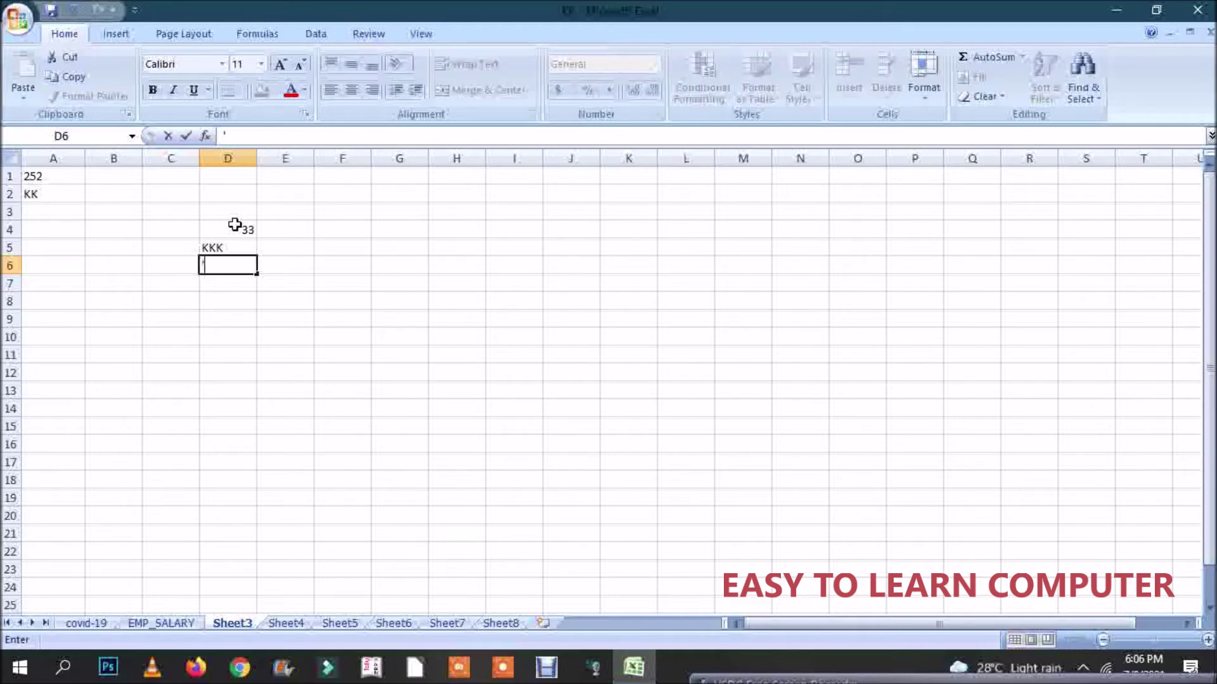
pyautogui.write('3652')
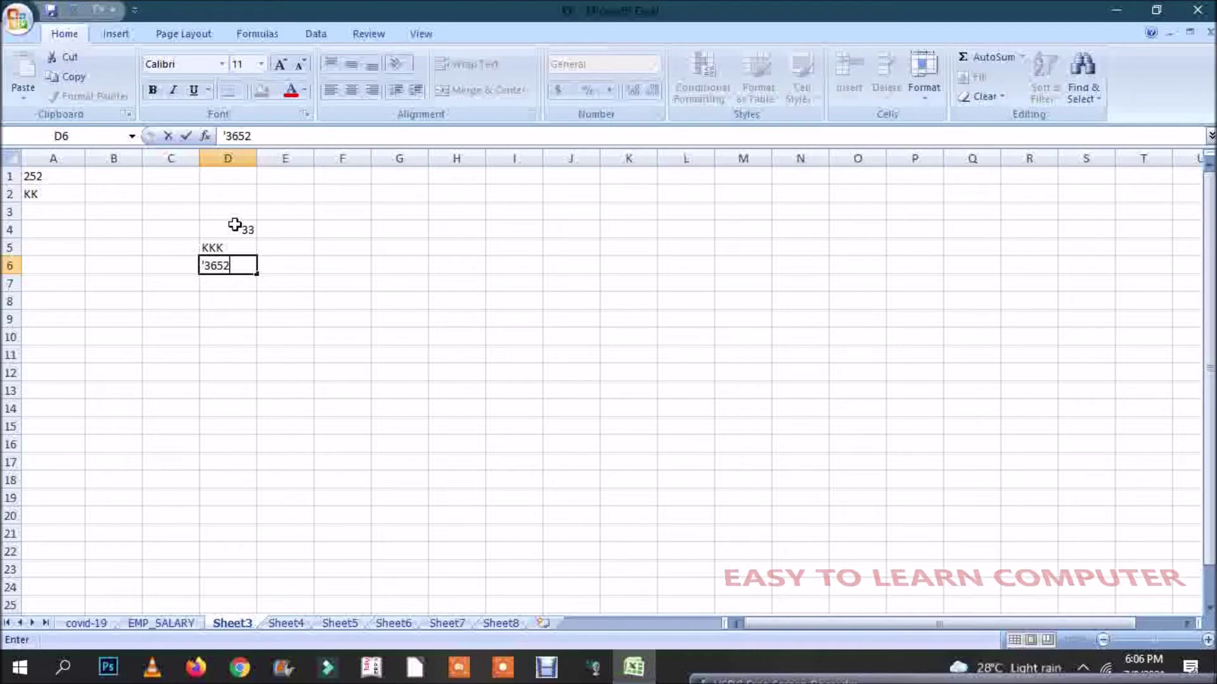
pyautogui.press('Return')
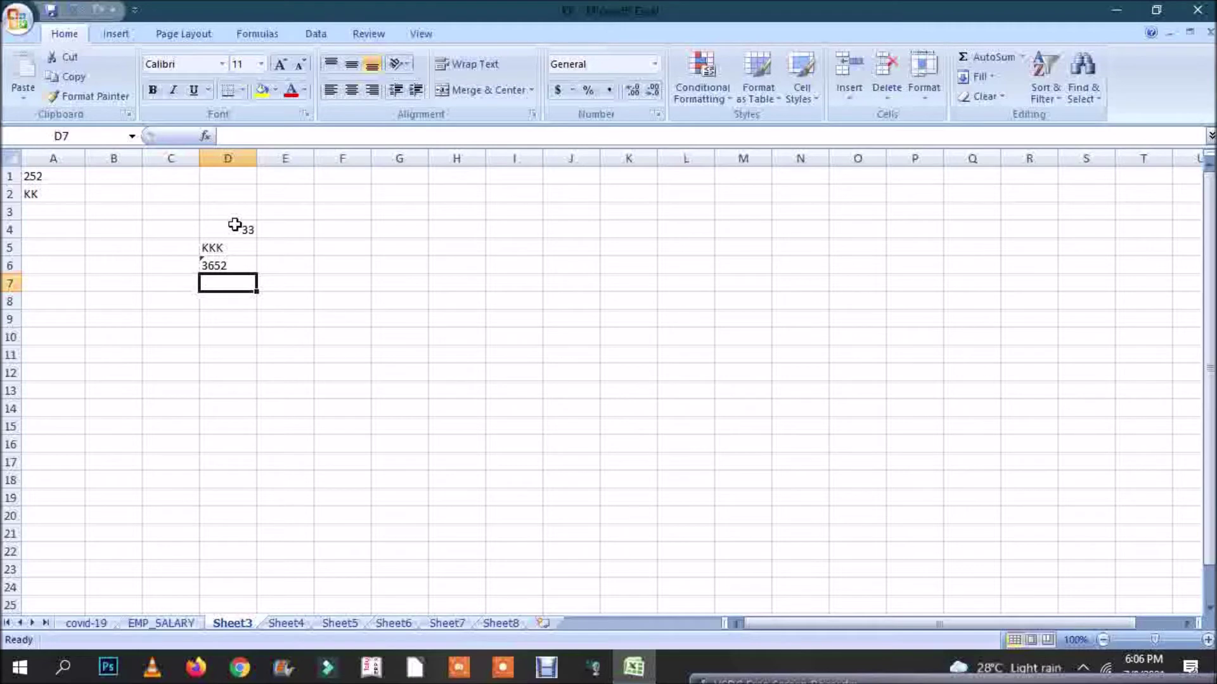
# Enter the numbers 0000.20 in cell D7 and 10.20 in cell D8.
pyautogui.write('0000')
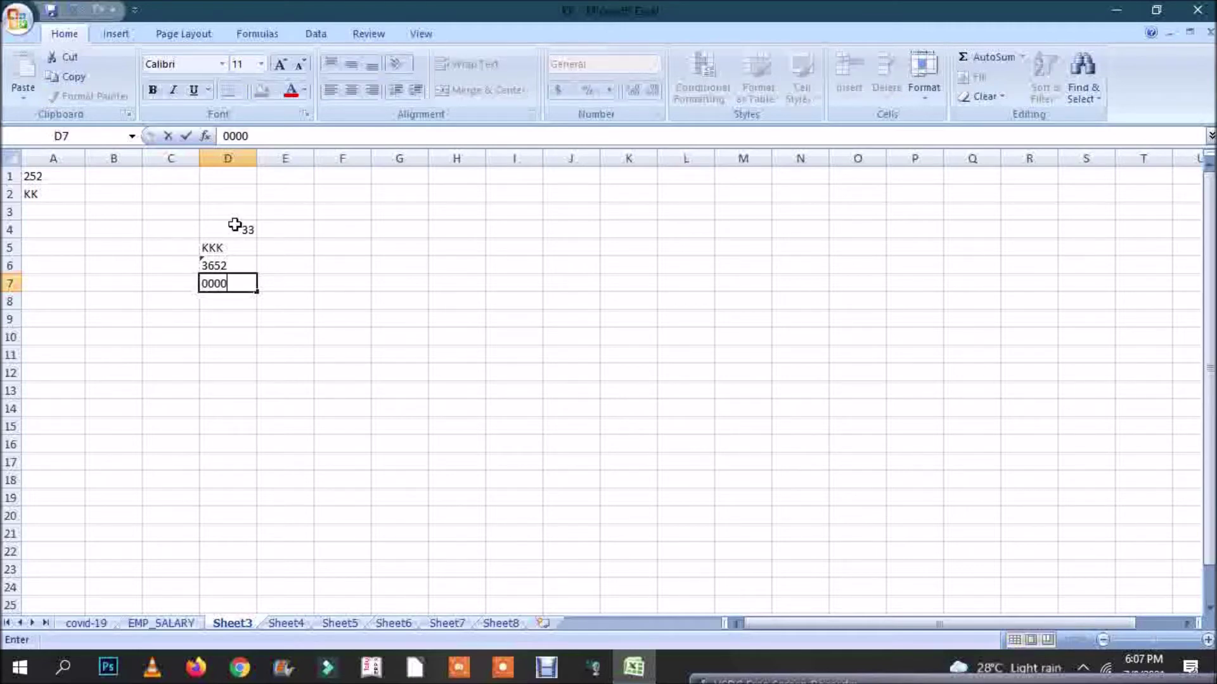
pyautogui.write('.20')
pyautogui.press('Return')
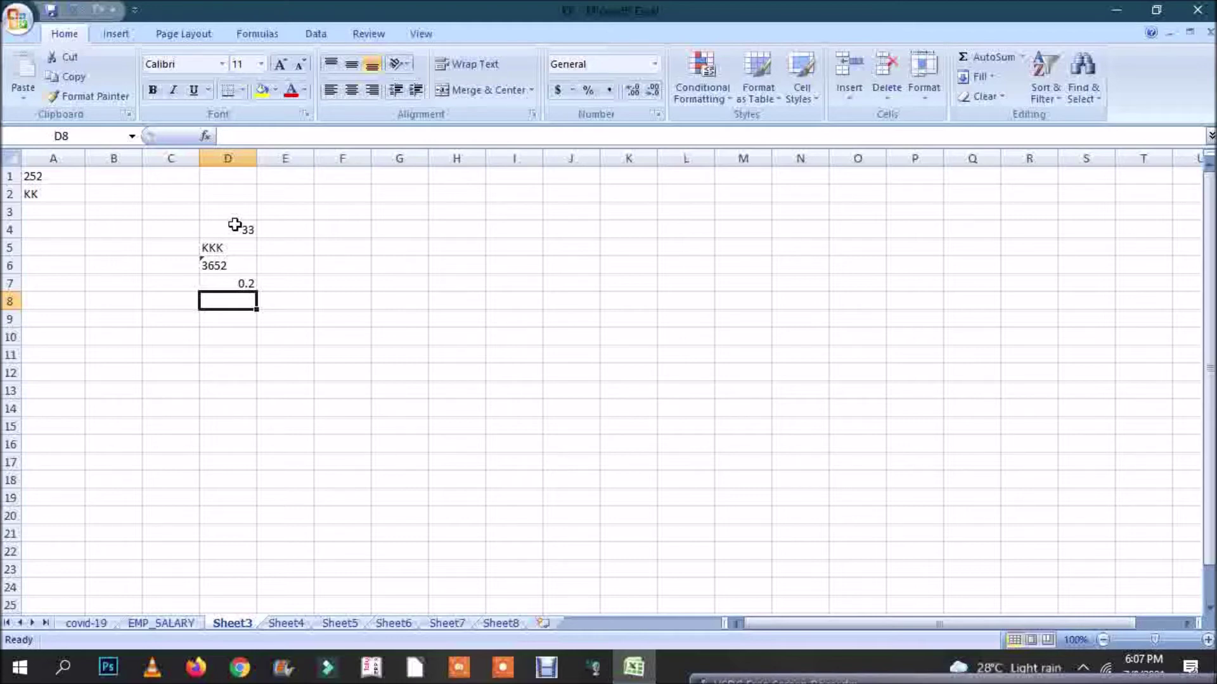
pyautogui.write('10.20')
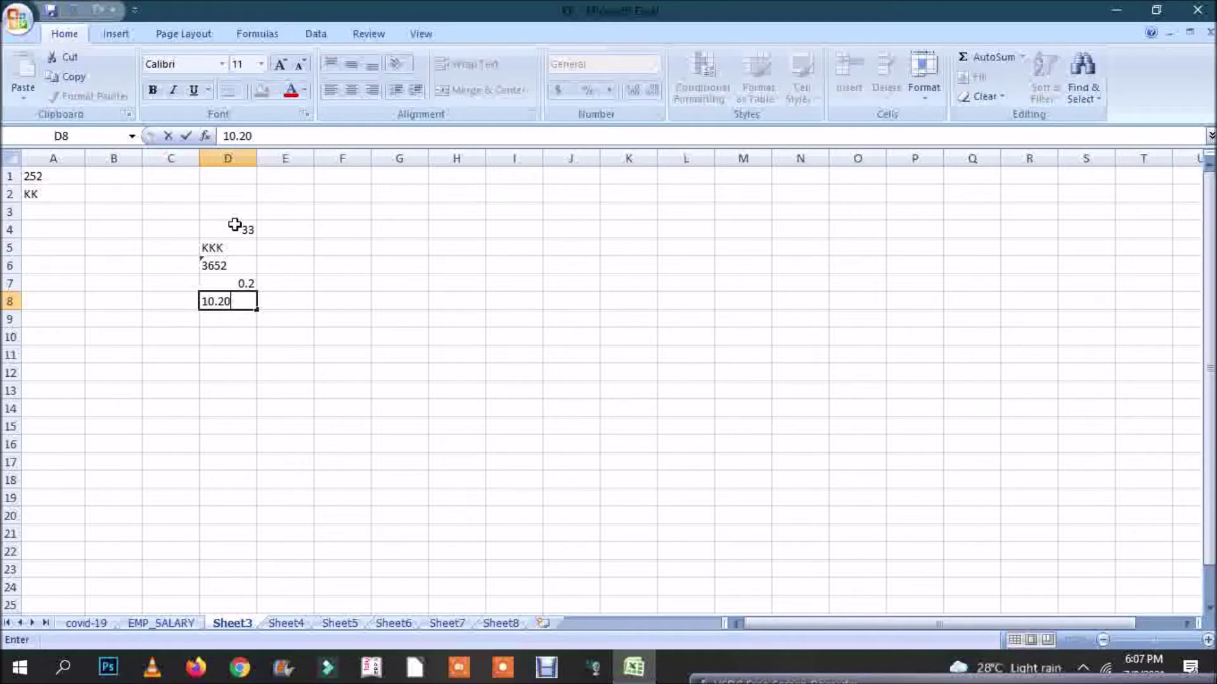
pyautogui.press('Return')
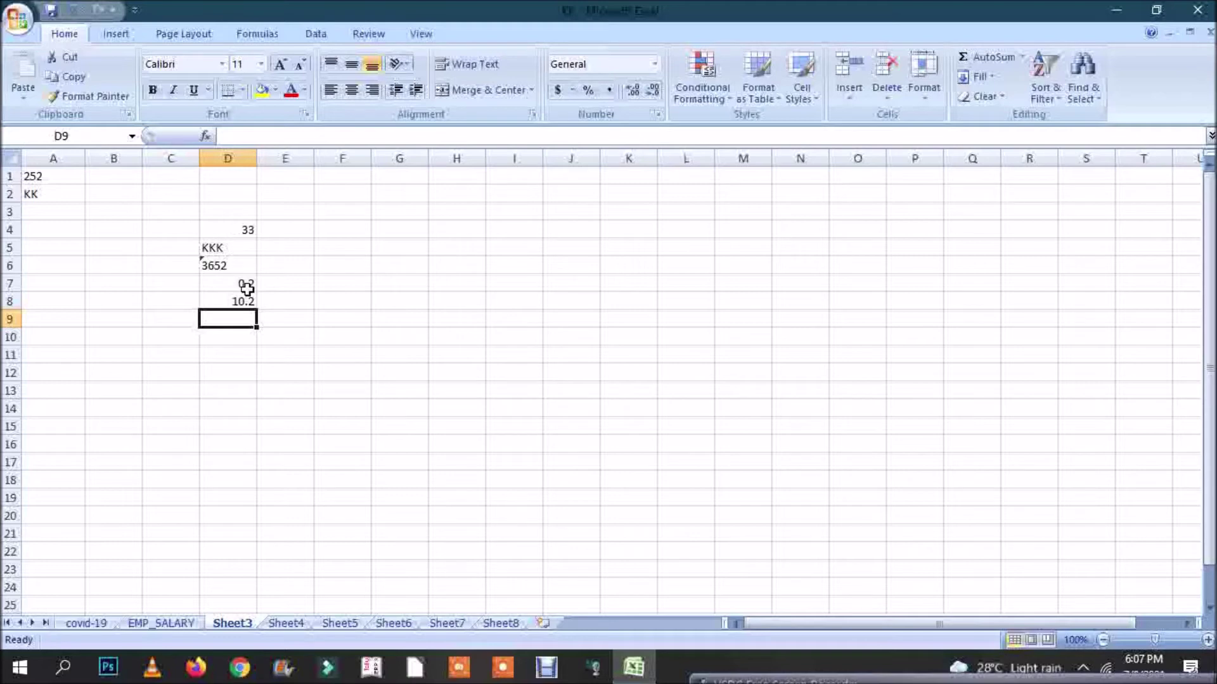
# Increase the decimals of cells D8 and D7 so both numbers display two decimal places.
pyautogui.click(240, 302)
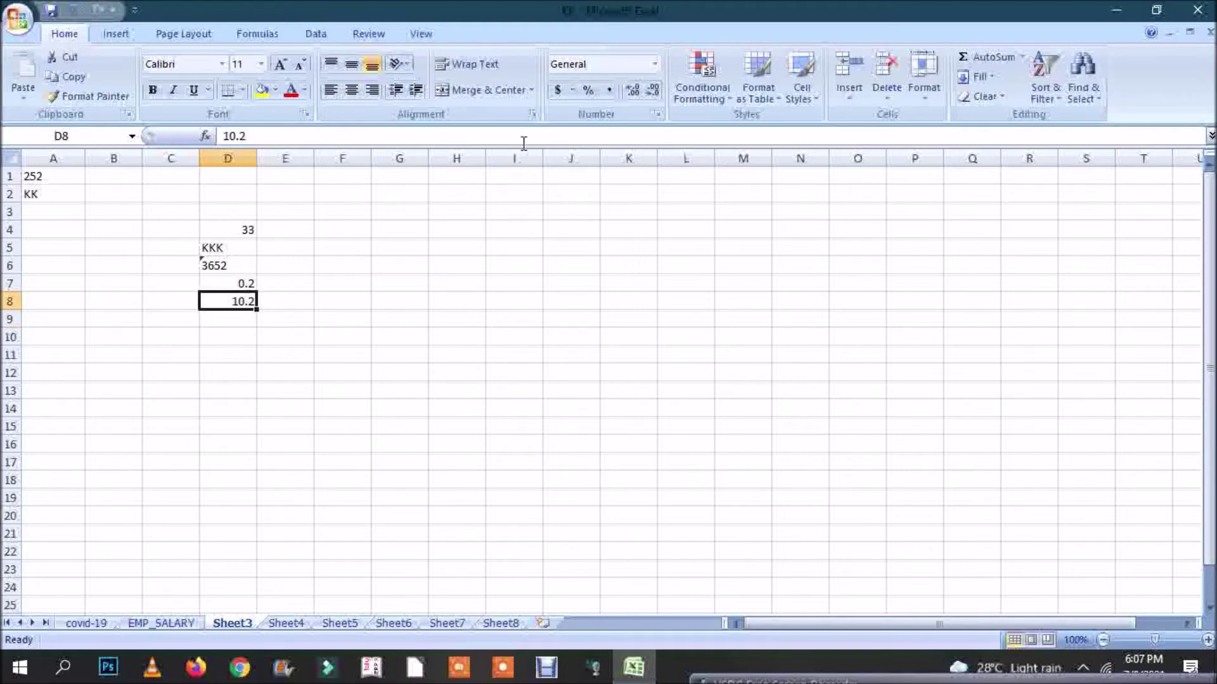
pyautogui.click(632, 93)
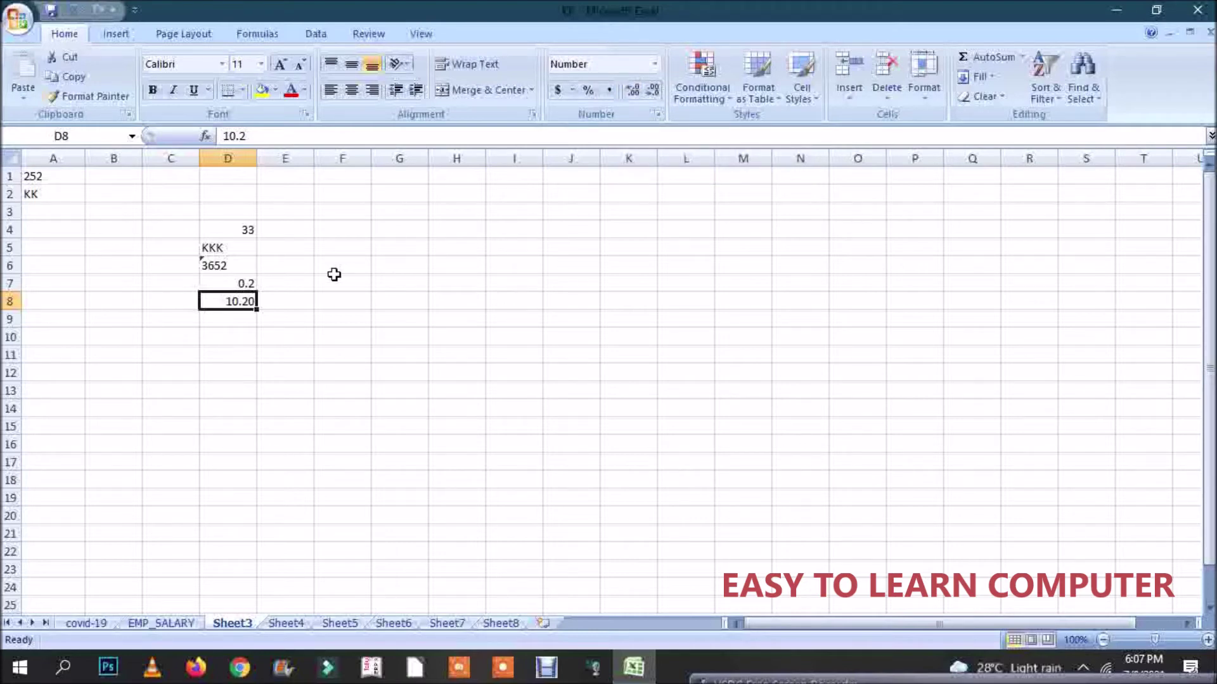
pyautogui.click(228, 283)
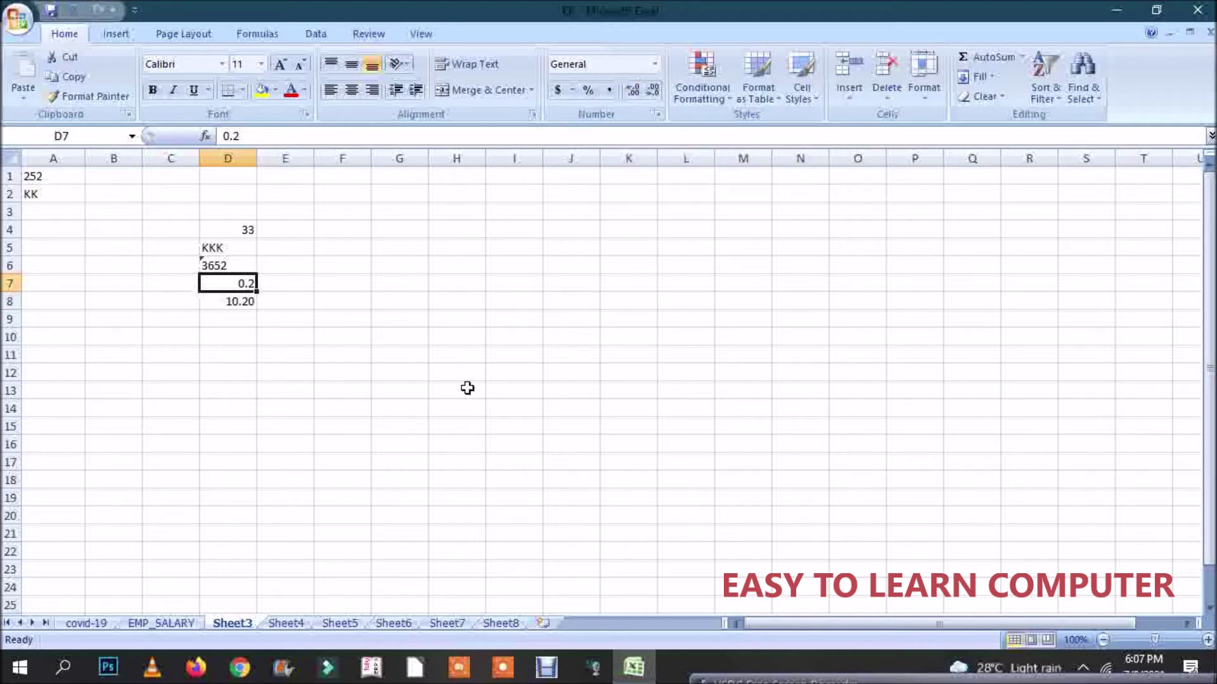
pyautogui.click(632, 92)
# Edit cell D7 to hold 0000.2 as text by adding an apostrophe and the leading zeros.
pyautogui.click(225, 136)
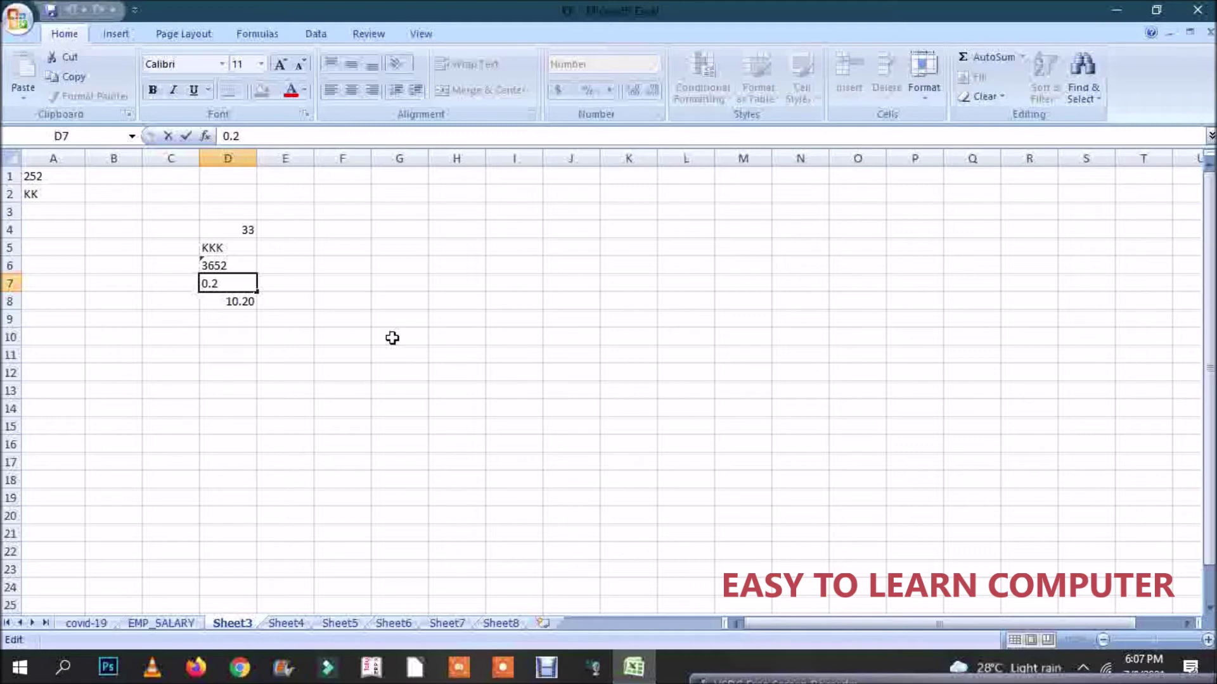
pyautogui.write("'0")
pyautogui.write('00')
pyautogui.press('Return')
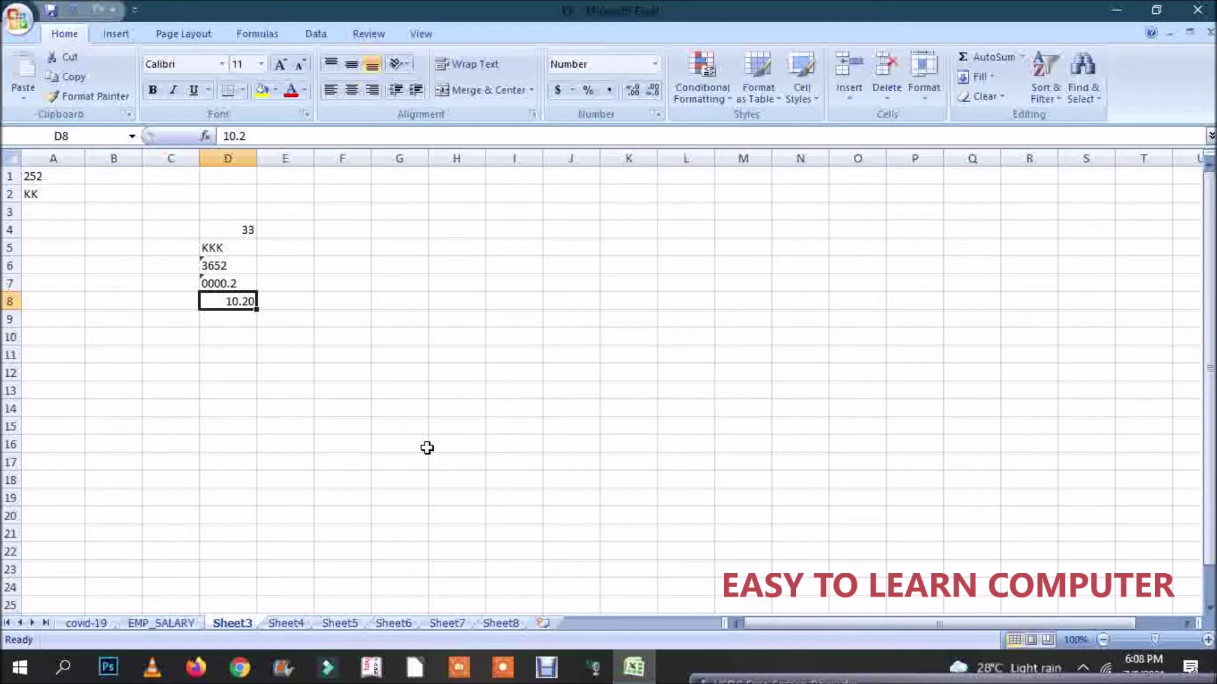
# Enter 555 in cell H10 and 333 in cell H11 as text, each prefixed with an apostrophe.
pyautogui.click(451, 343)
pyautogui.write("'")
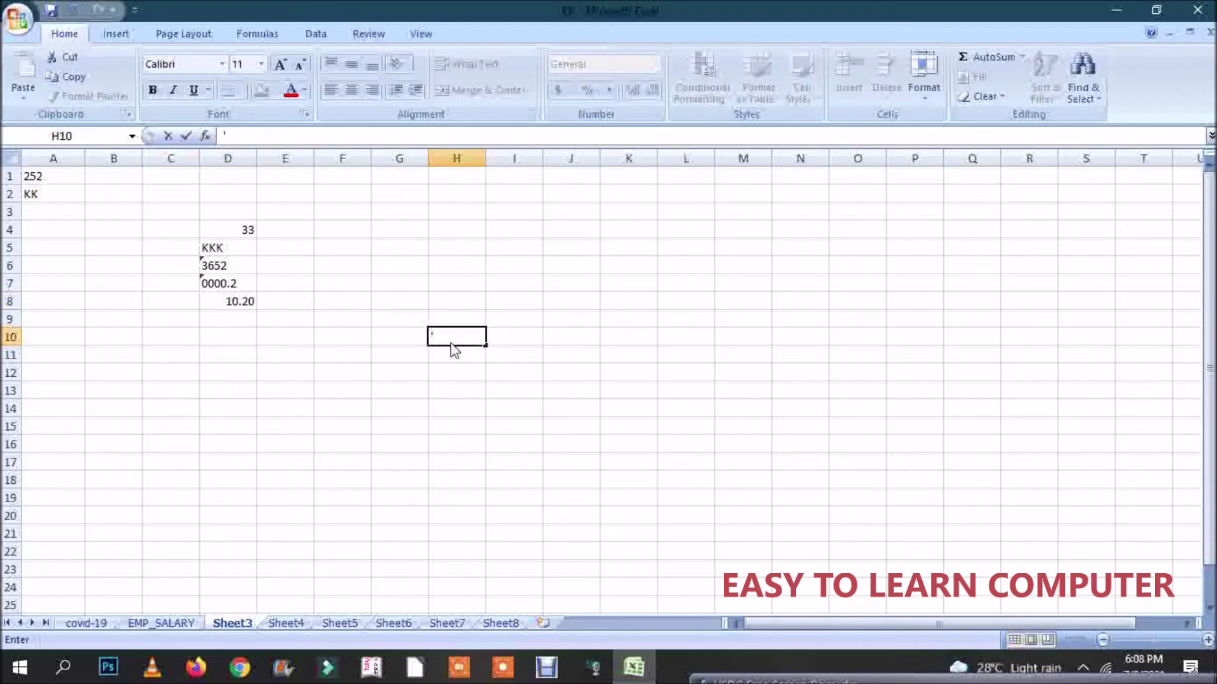
pyautogui.write('555')
pyautogui.press('Return')
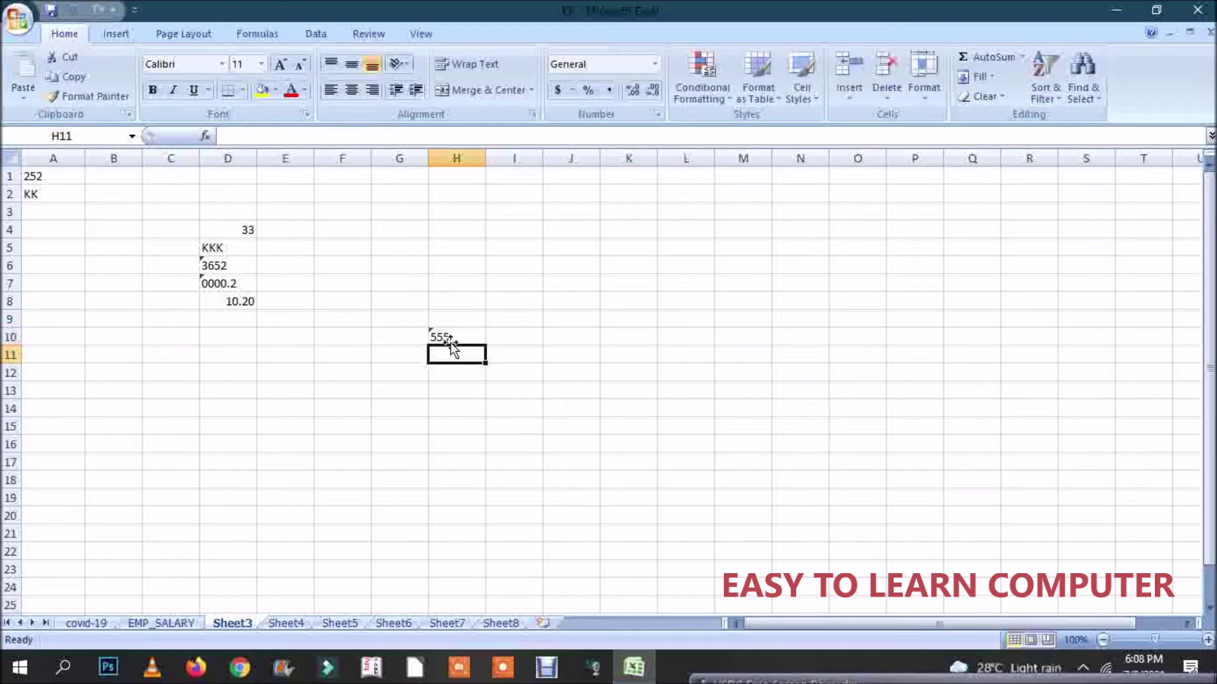
pyautogui.write("'3")
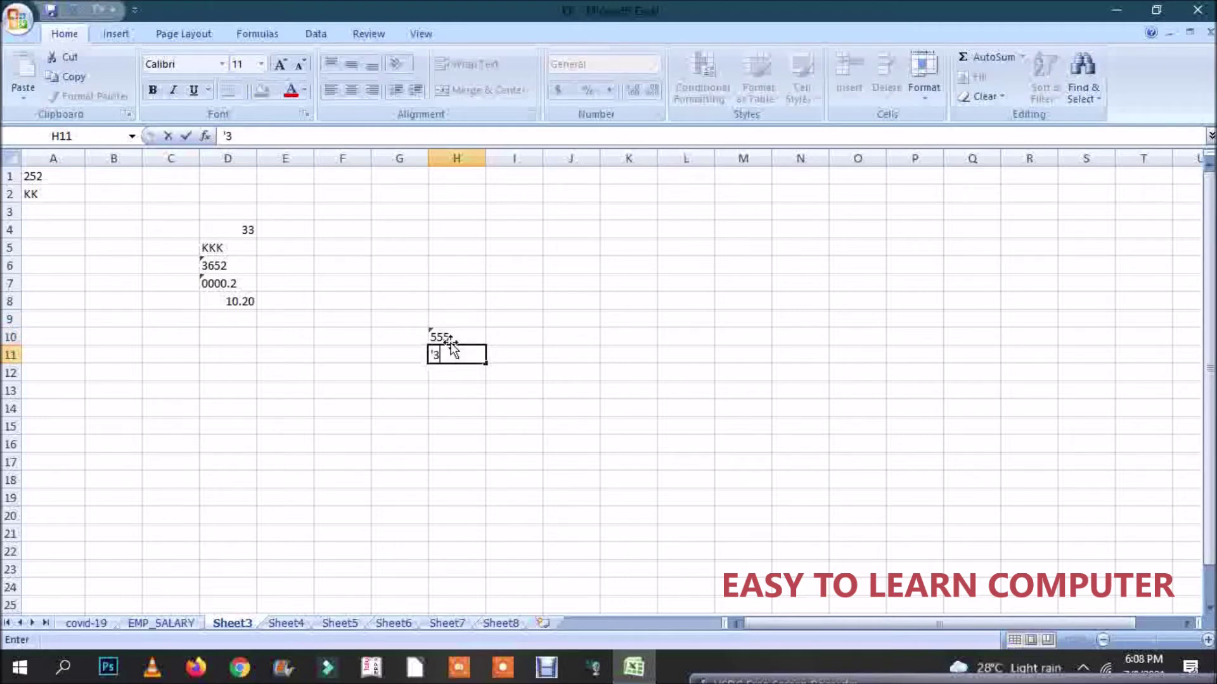
pyautogui.write('33')
pyautogui.press('Return')
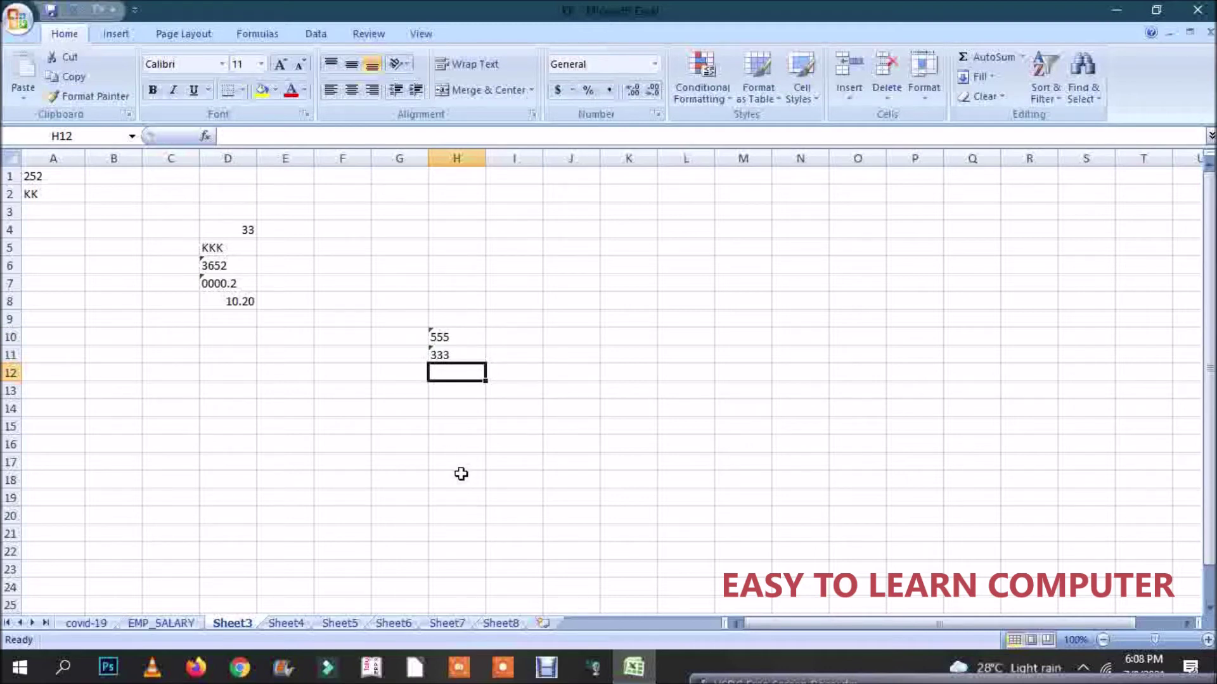
# Add the two text-stored numbers in cell H12 with the formula =H10+H11.
pyautogui.write('=')
pyautogui.click(457, 336)
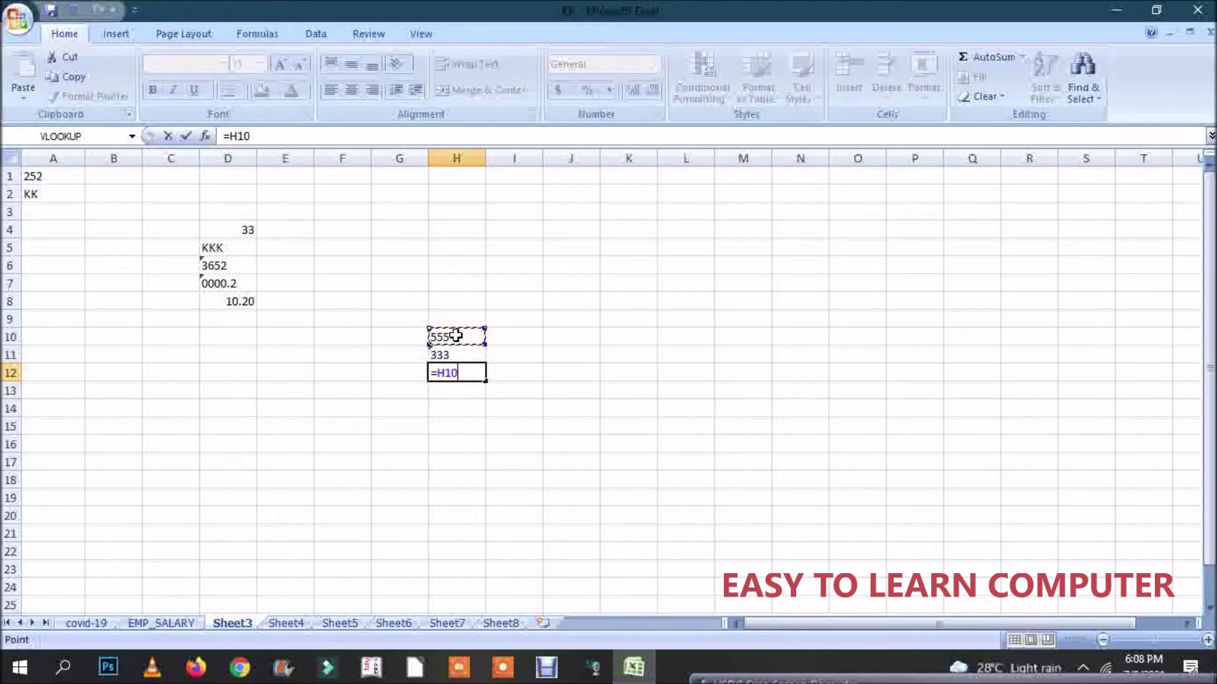
pyautogui.write('+')
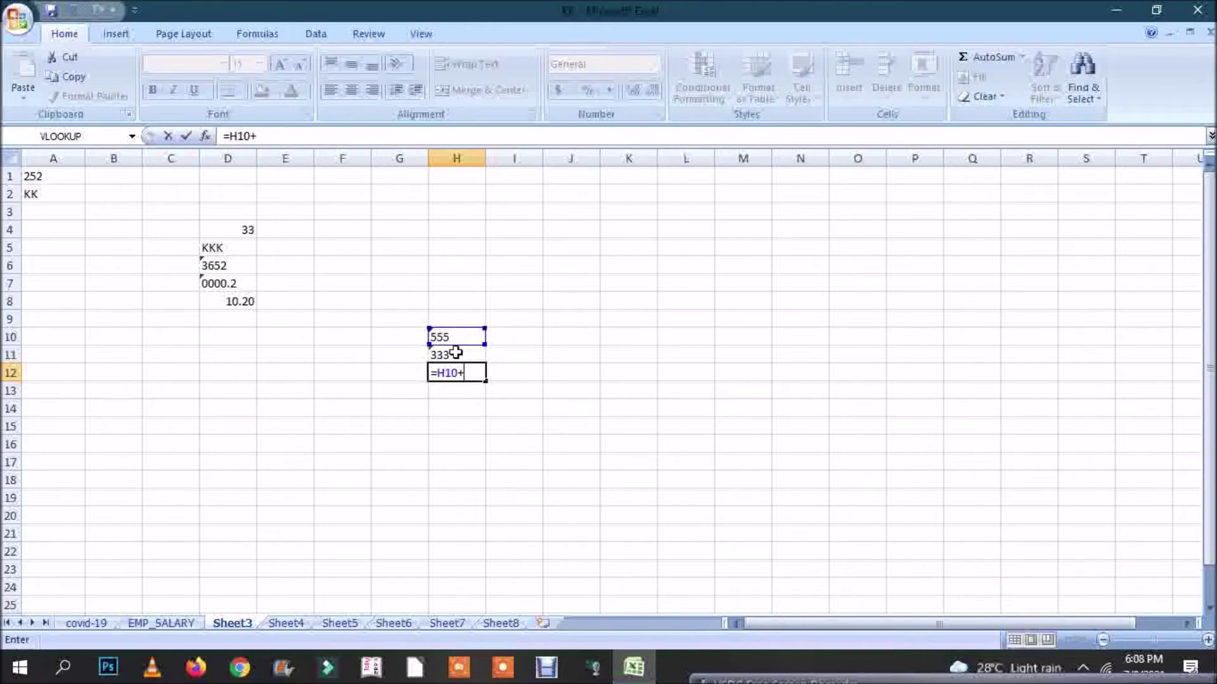
pyautogui.click(458, 354)
pyautogui.press('Return')
pyautogui.click(467, 372)
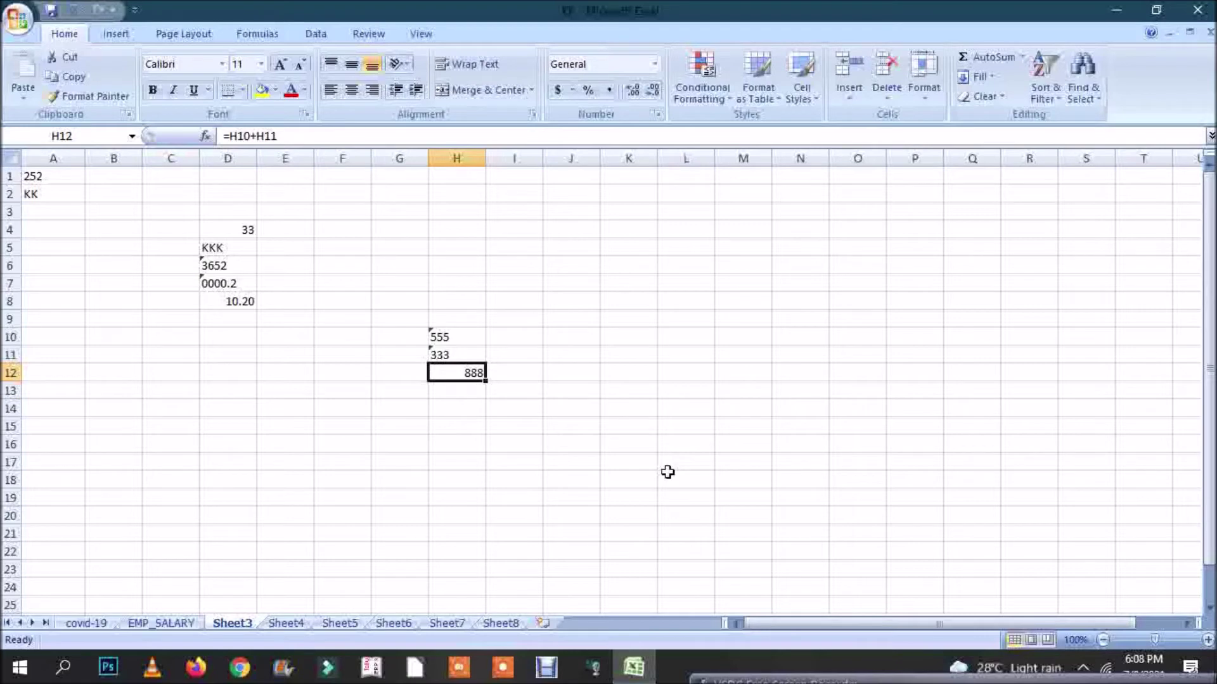
# Enter the plain numbers 663 in cell I10 and 55 in cell I11.
pyautogui.click(523, 339)
pyautogui.write('66')
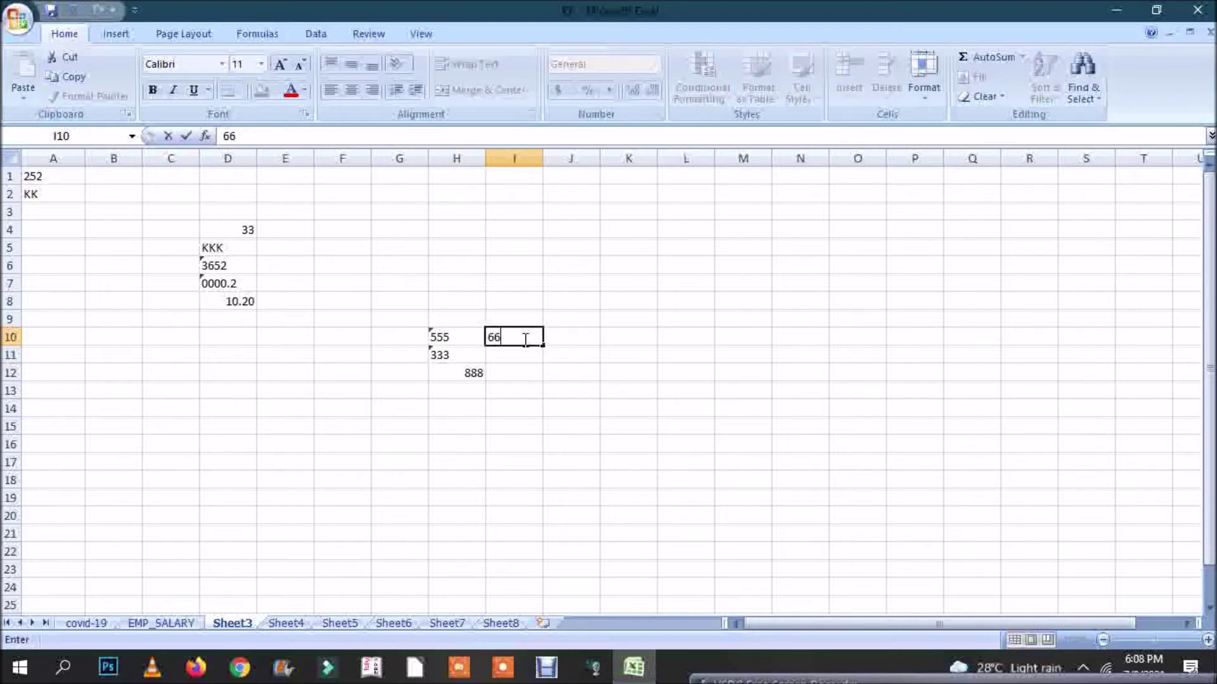
pyautogui.write('3')
pyautogui.click(784, 682)
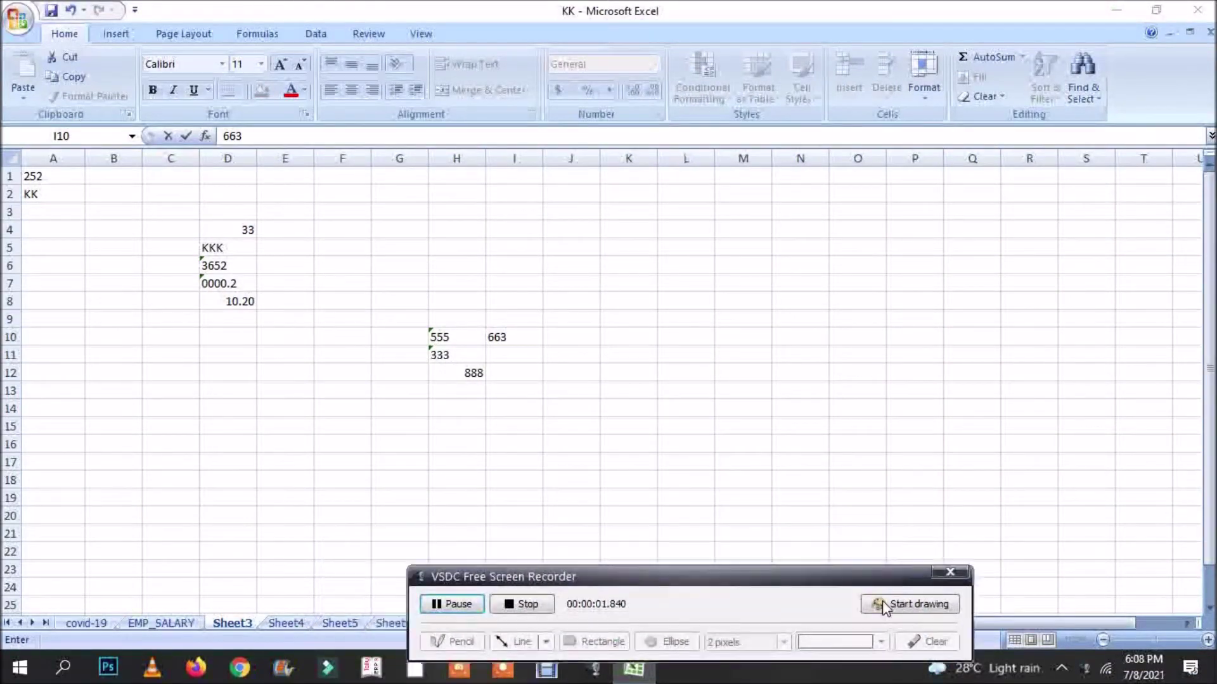
pyautogui.click(516, 374)
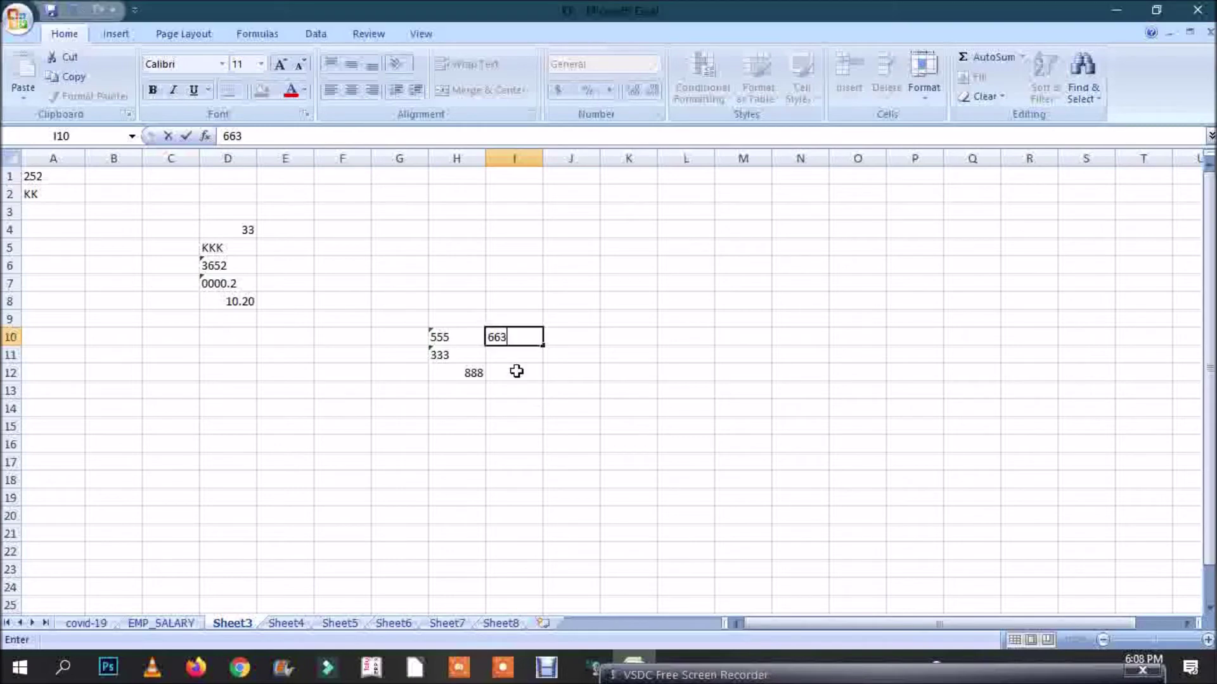
pyautogui.press('Return')
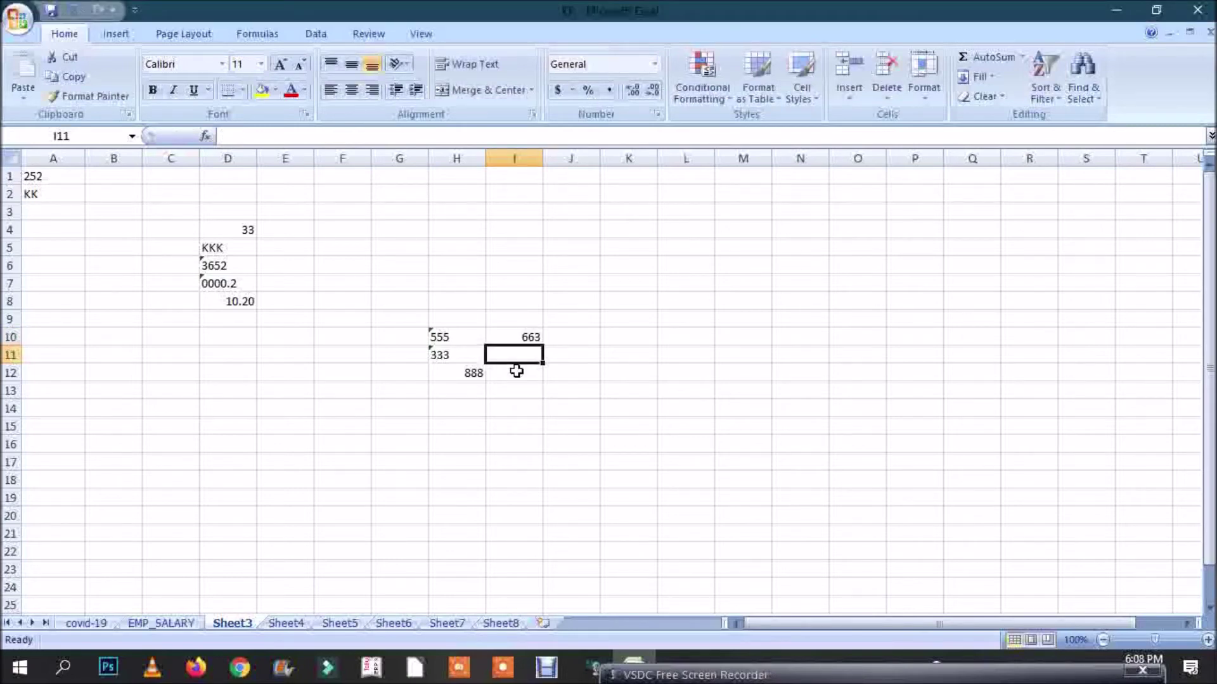
pyautogui.write('55')
pyautogui.press('Return')
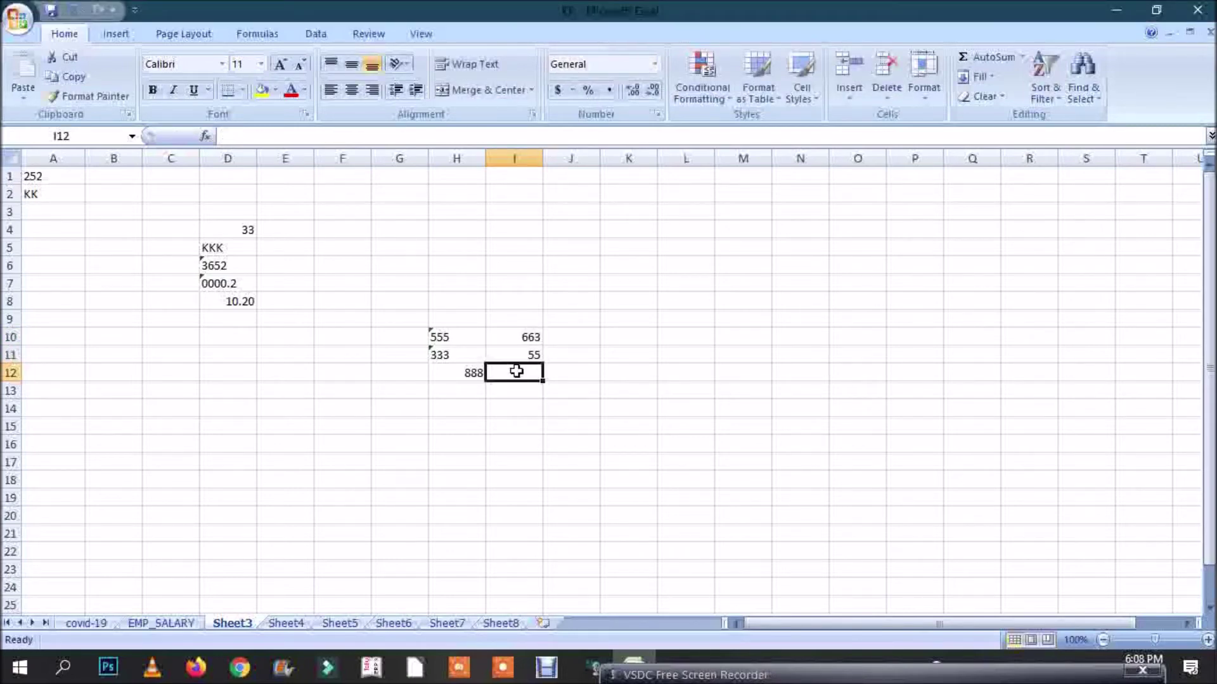
# Subtract the two numbers in cell I12 with the formula =I10-I11.
pyautogui.write('=')
pyautogui.click(518, 338)
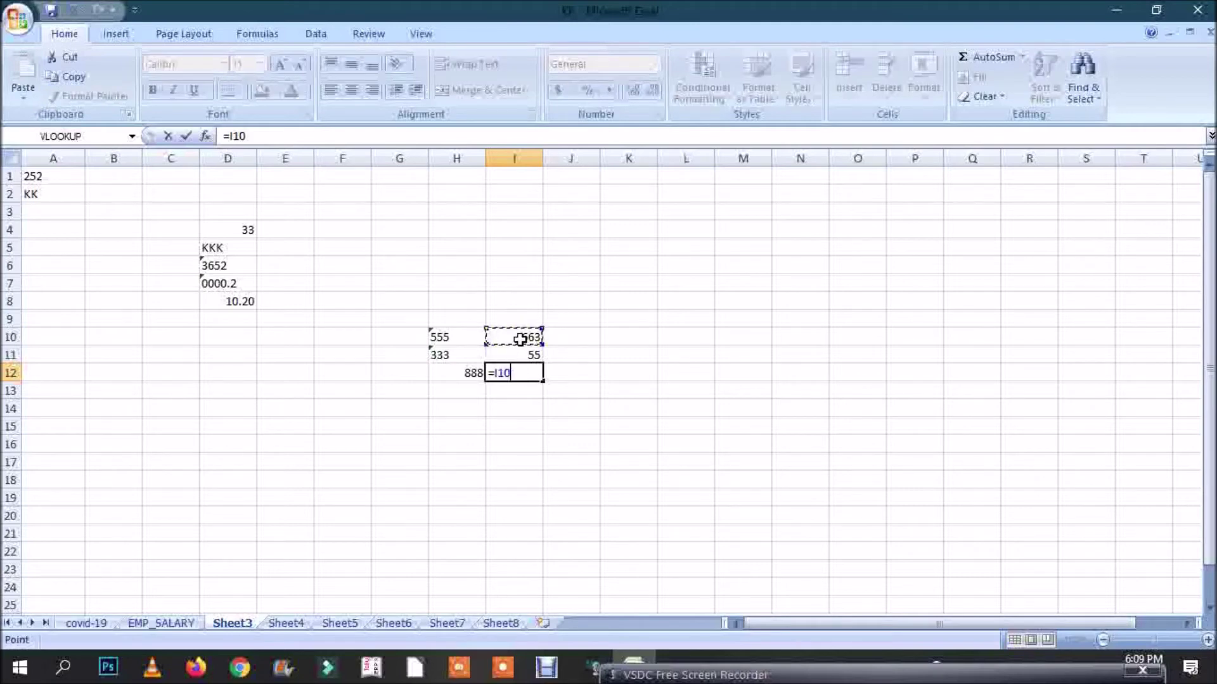
pyautogui.write('-')
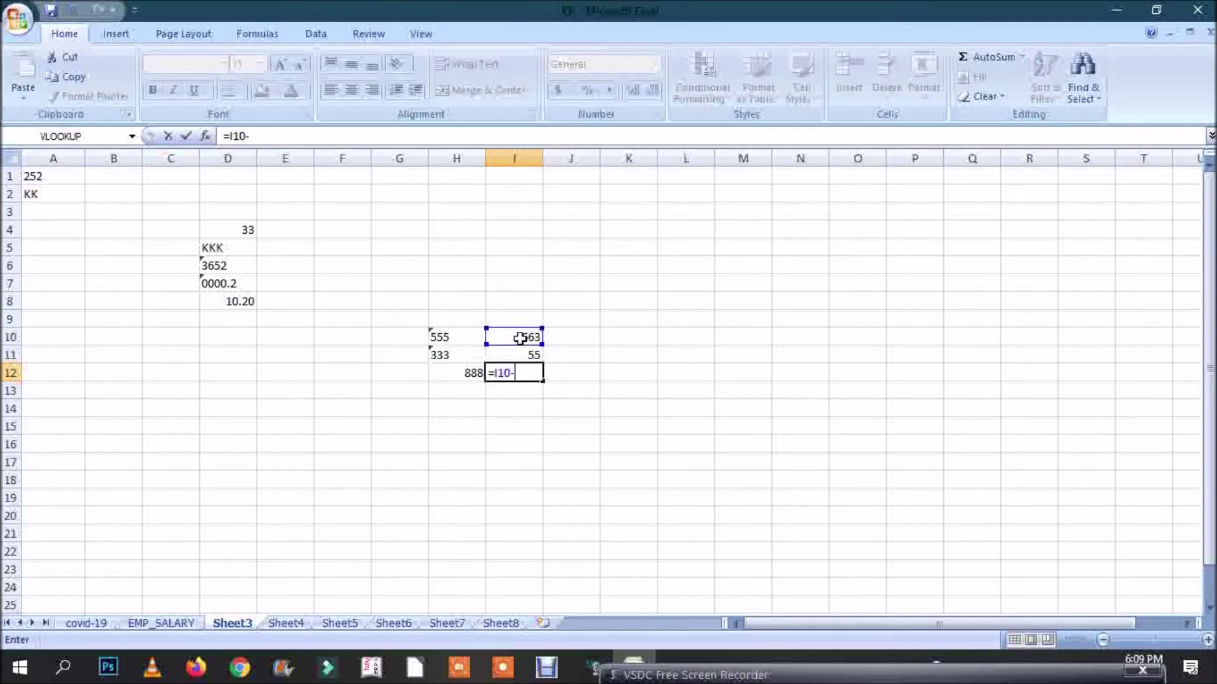
pyautogui.click(521, 355)
pyautogui.press('Return')
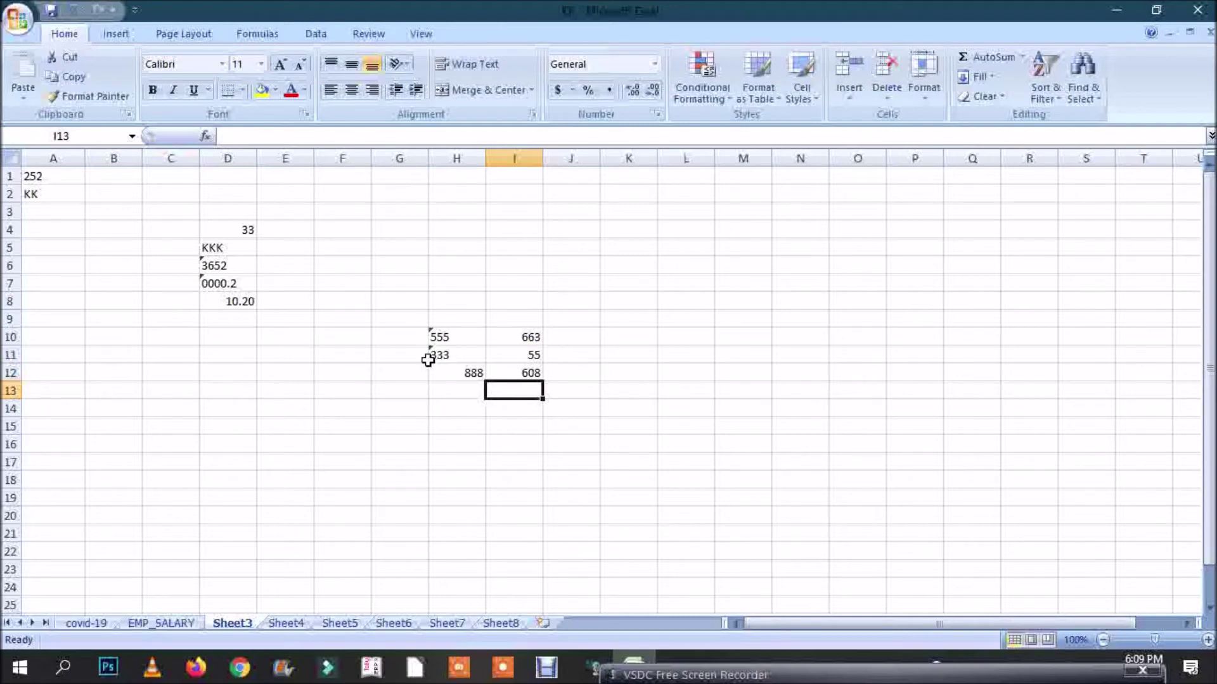
# Clear all the sample entries on Sheet3 by deleting the contents of range A1:L17.
pyautogui.click(470, 337)
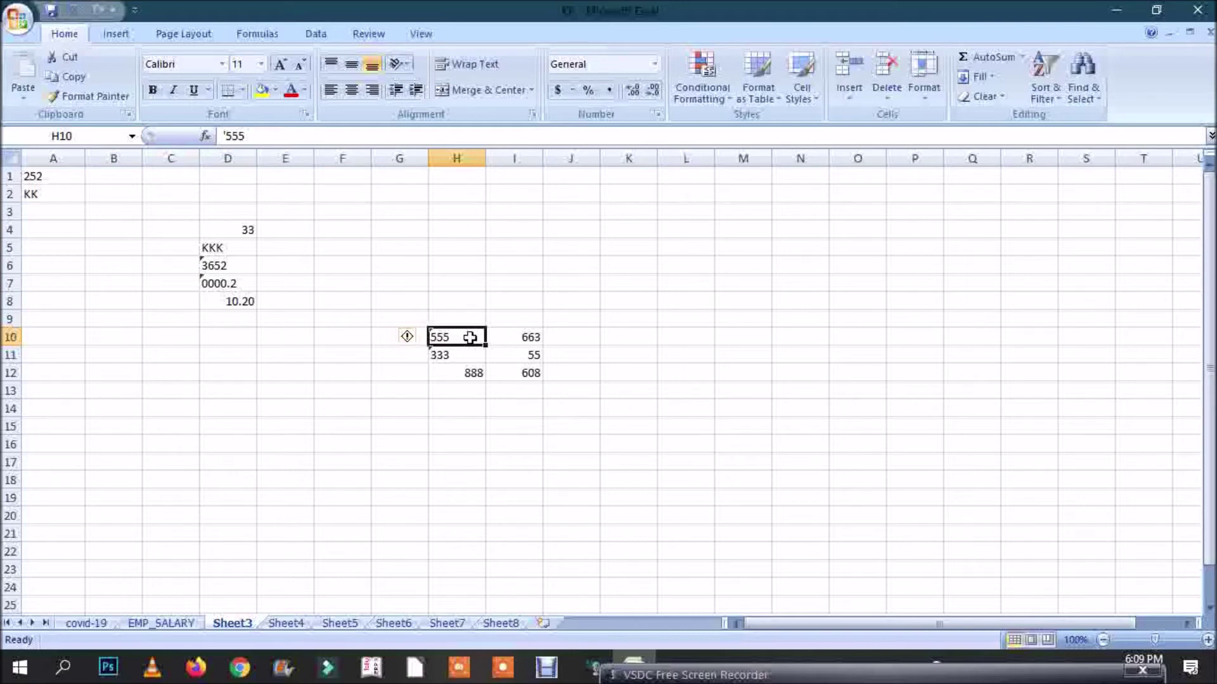
pyautogui.moveTo(59, 176); pyautogui.dragTo(663, 454)
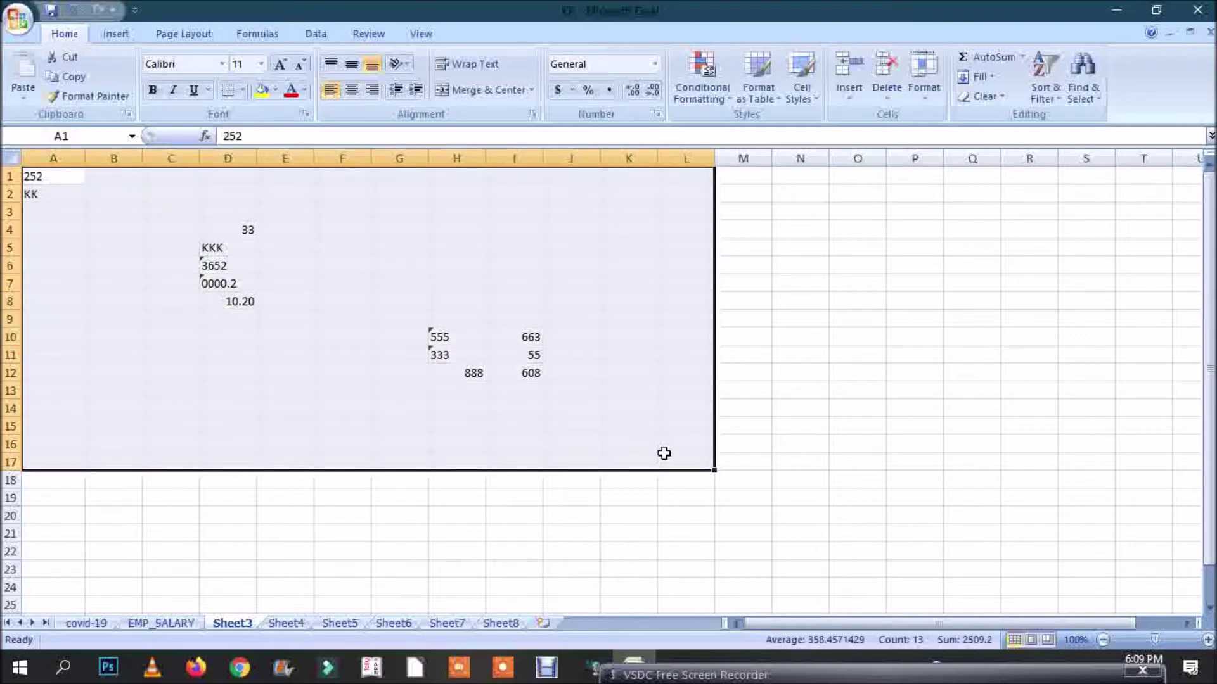
pyautogui.press('Delete')
pyautogui.click(272, 317)
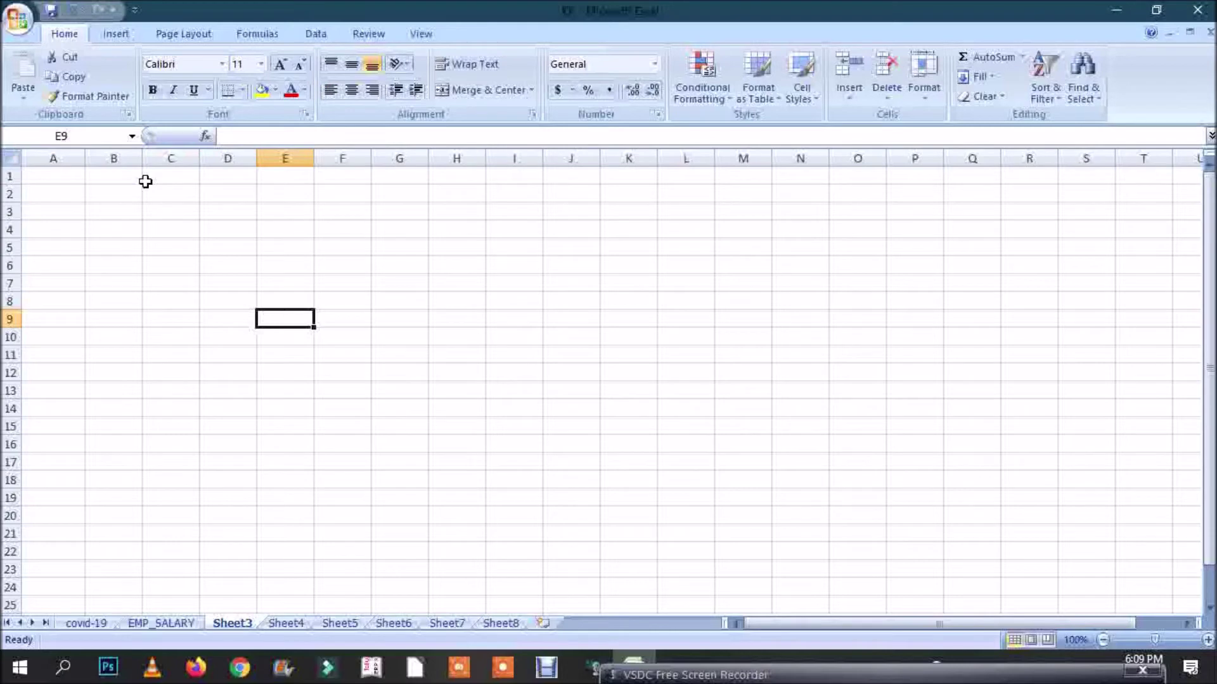
# Enter the text COMPUTER EDUCATION in cell C2.
pyautogui.click(182, 193)
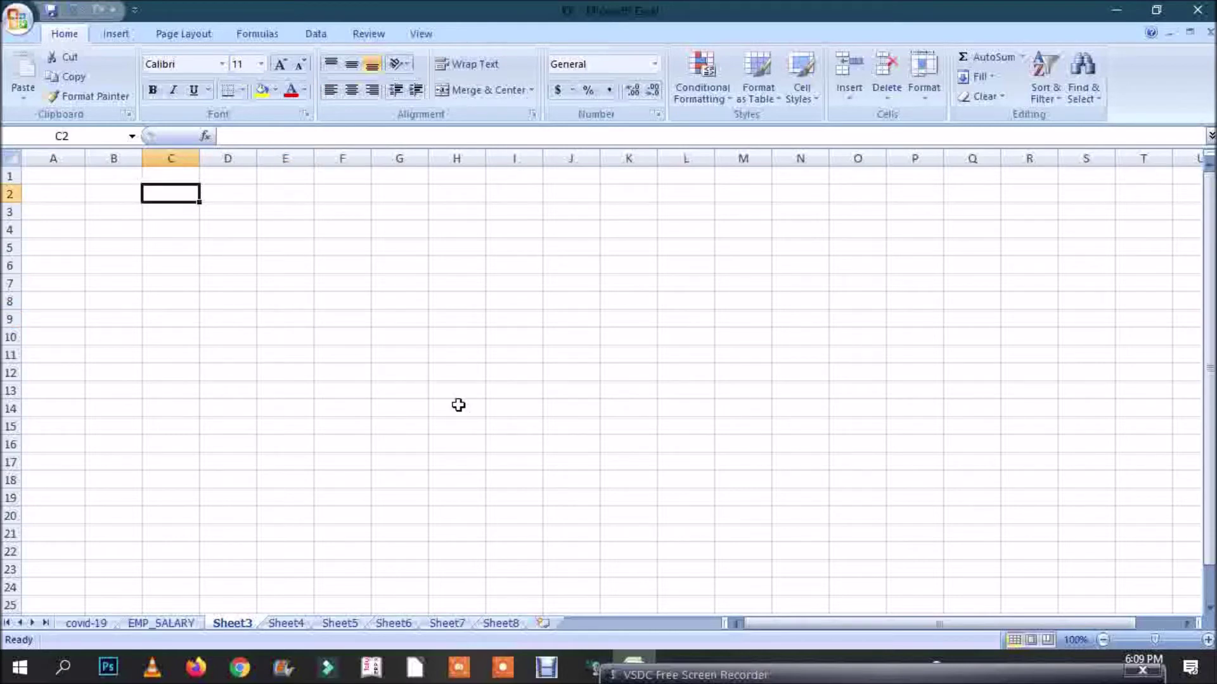
pyautogui.write('COMPUTER ')
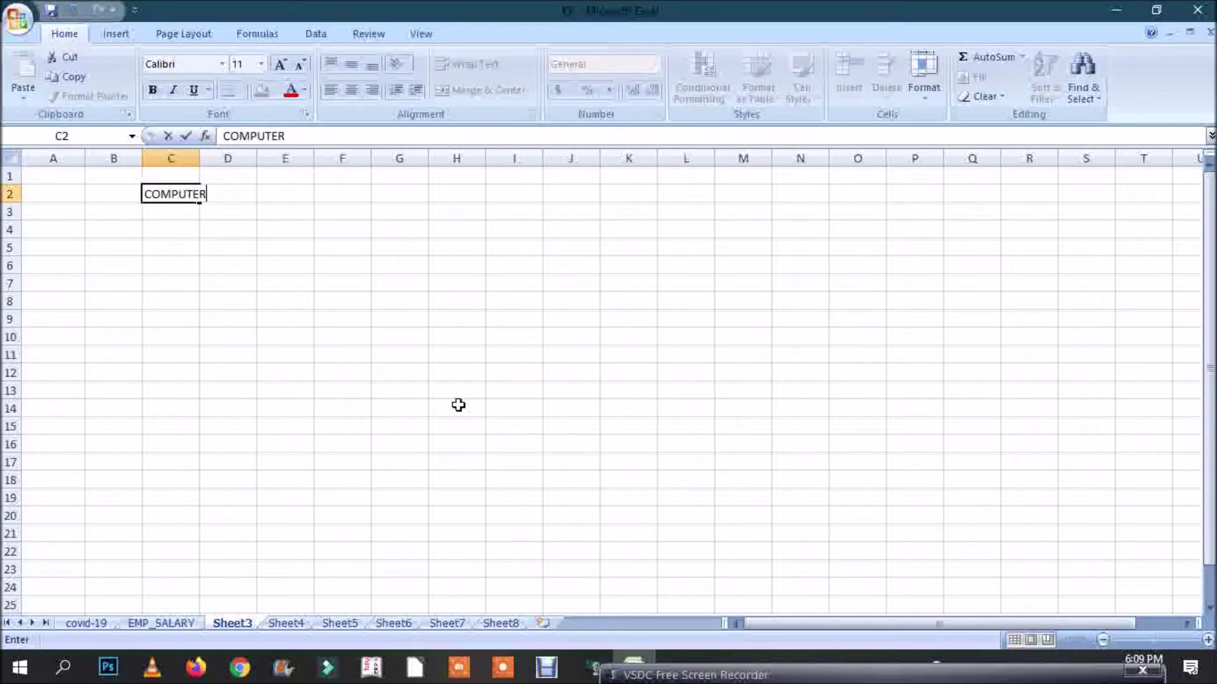
pyautogui.write('EDUCATION')
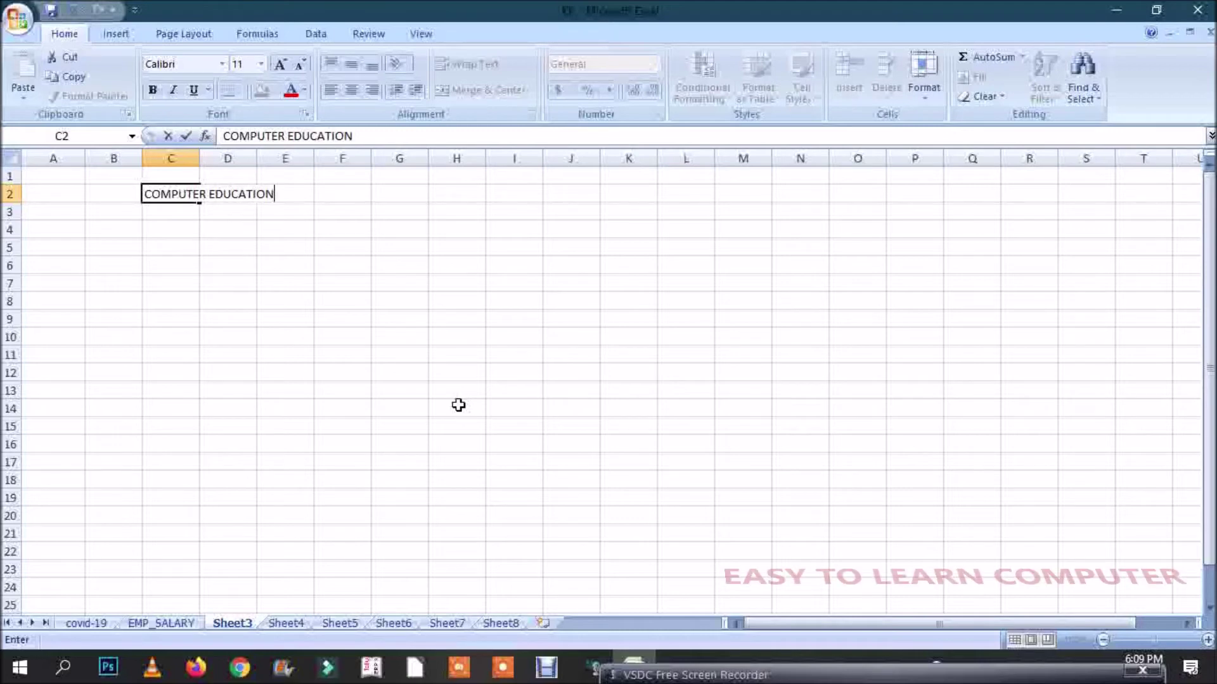
pyautogui.click(296, 330)
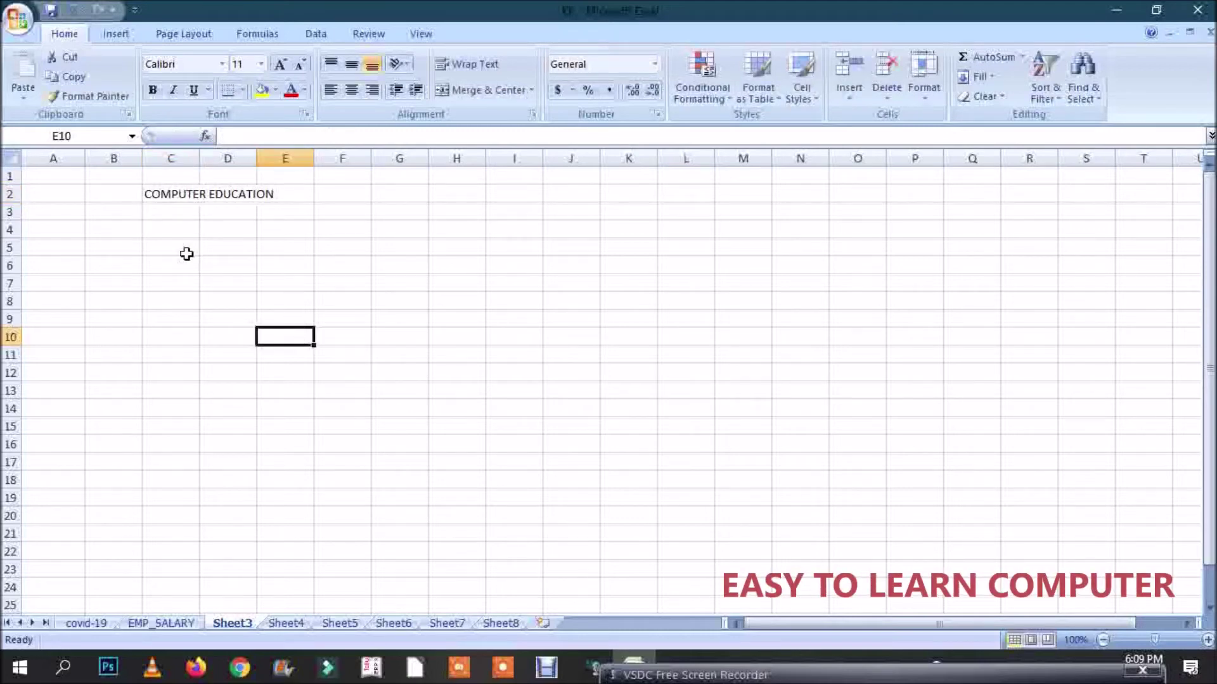
# Try widening column C to fit the text in C2, and undo the width change.
pyautogui.moveTo(197, 158); pyautogui.dragTo(289, 174)
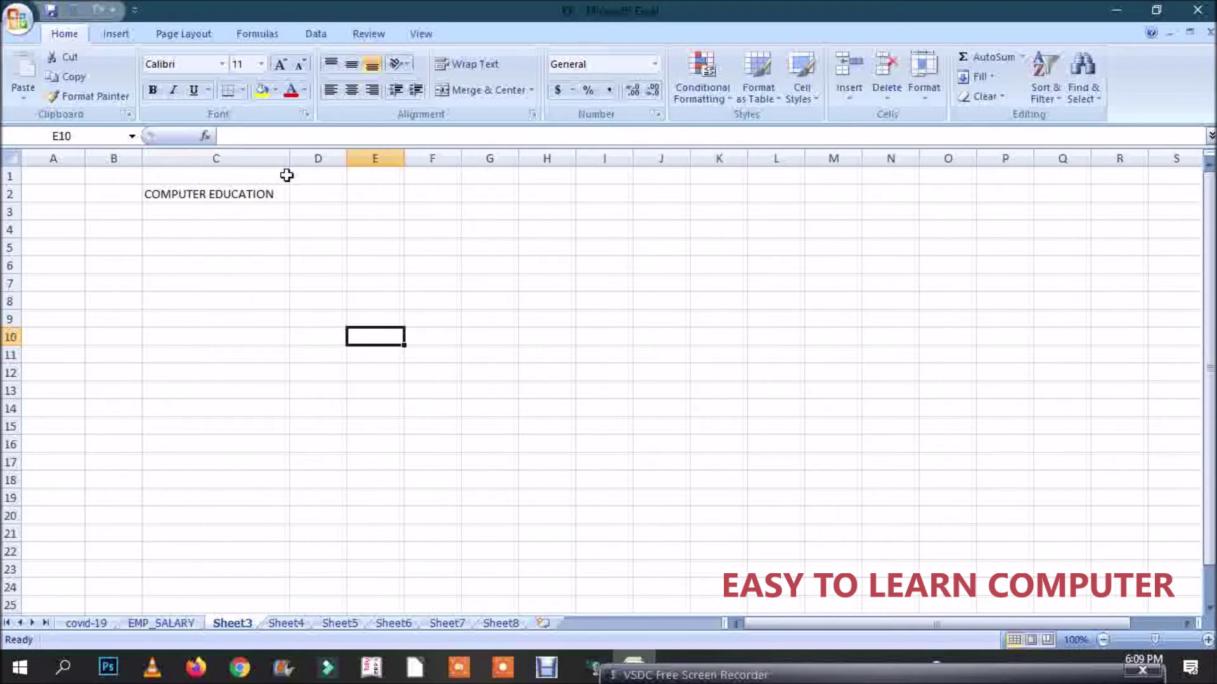
pyautogui.hotkey('ctrl', 'z')
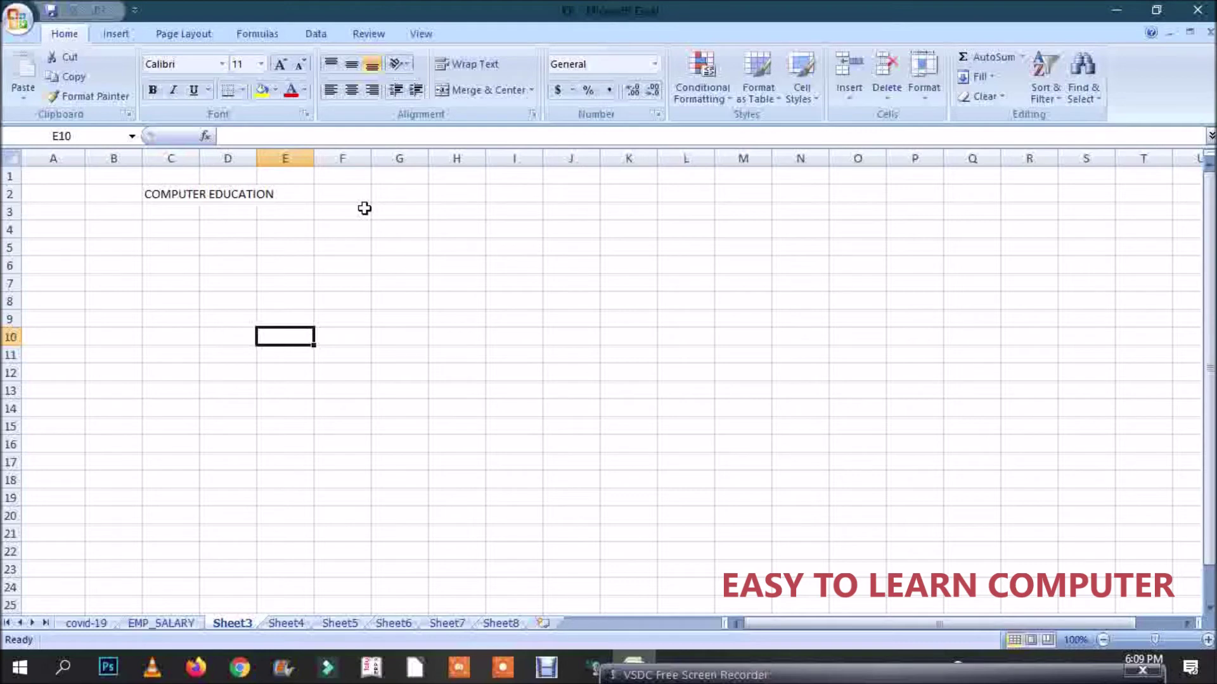
# Enter the text ADDRESS in cell F2.
pyautogui.click(350, 192)
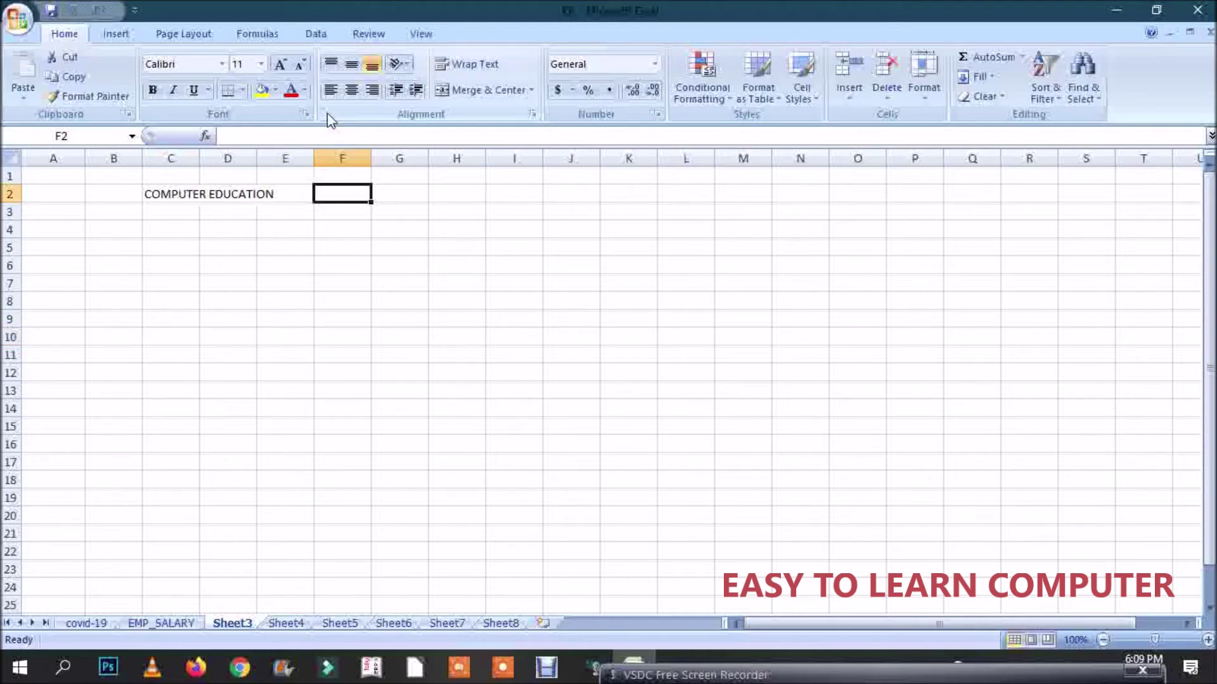
pyautogui.write('ADDRES')
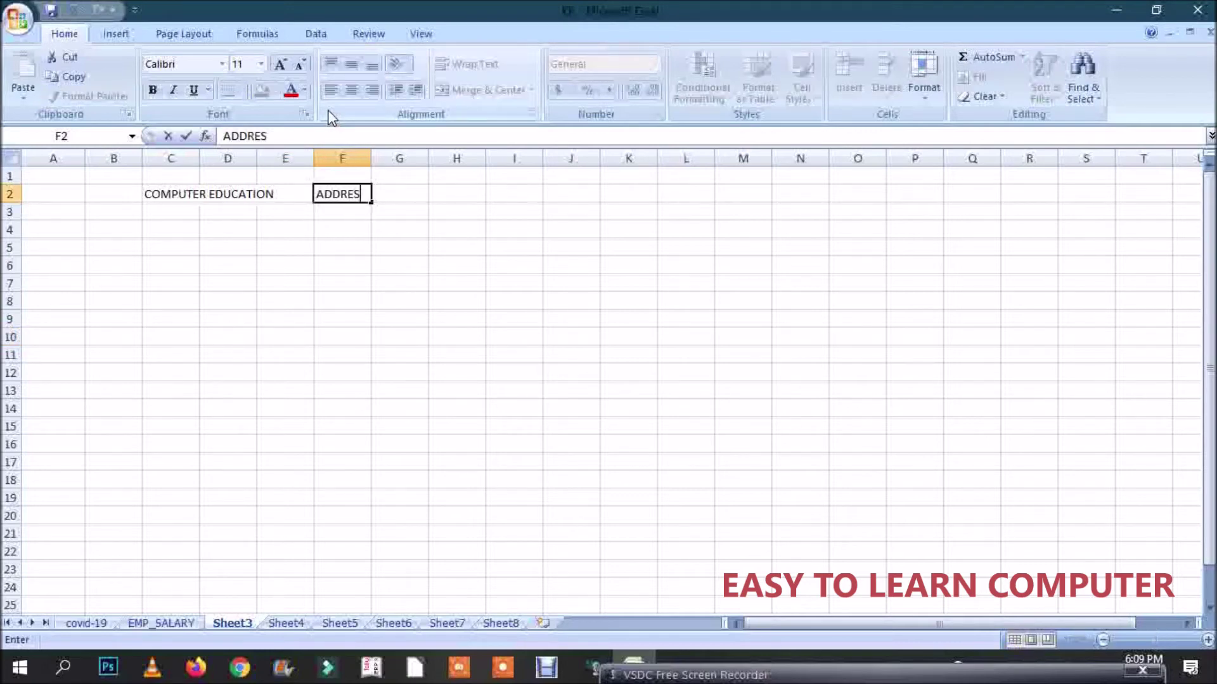
pyautogui.write('S')
pyautogui.click(362, 244)
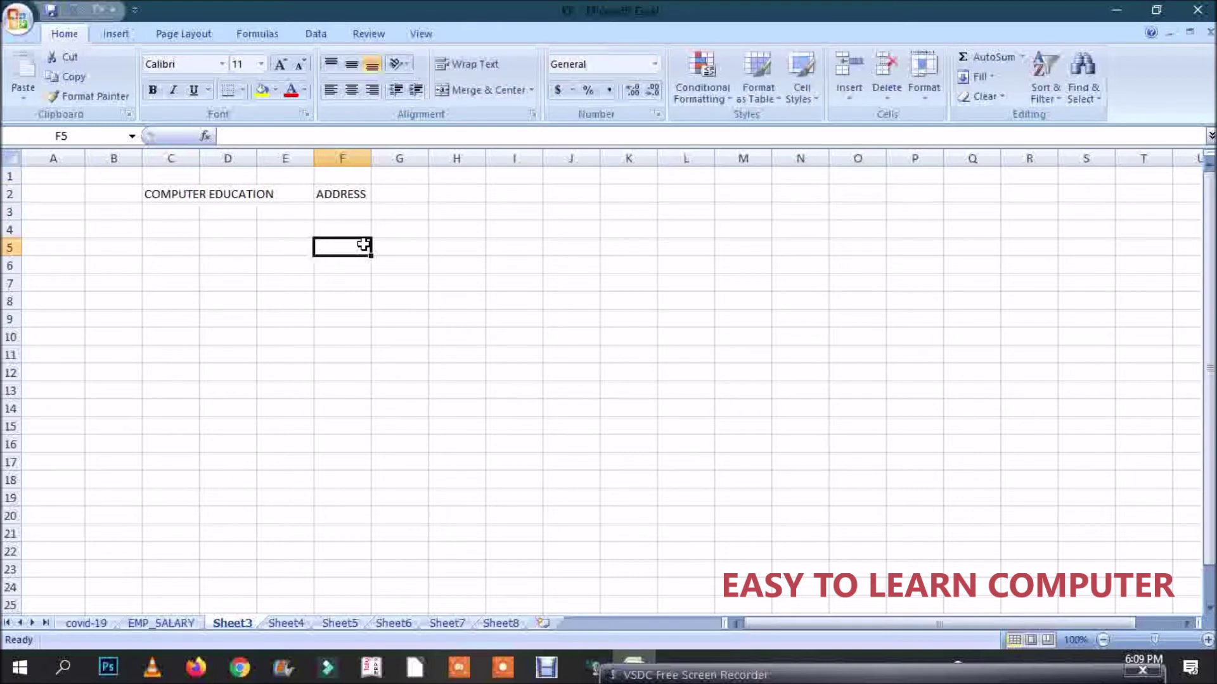
# Widen column C until COMPUTER EDUCATION fits inside it, and move the ADDRESS entry from F2 to D2.
pyautogui.moveTo(201, 160); pyautogui.dragTo(280, 168)
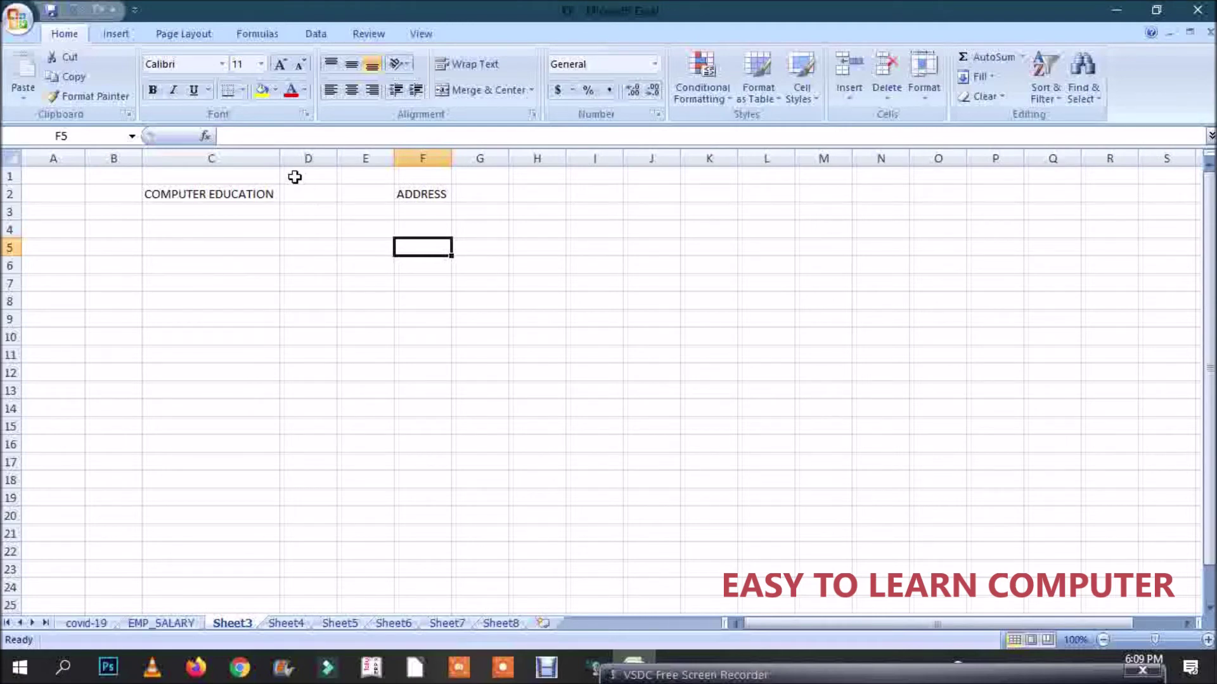
pyautogui.moveTo(279, 159); pyautogui.dragTo(280, 159)
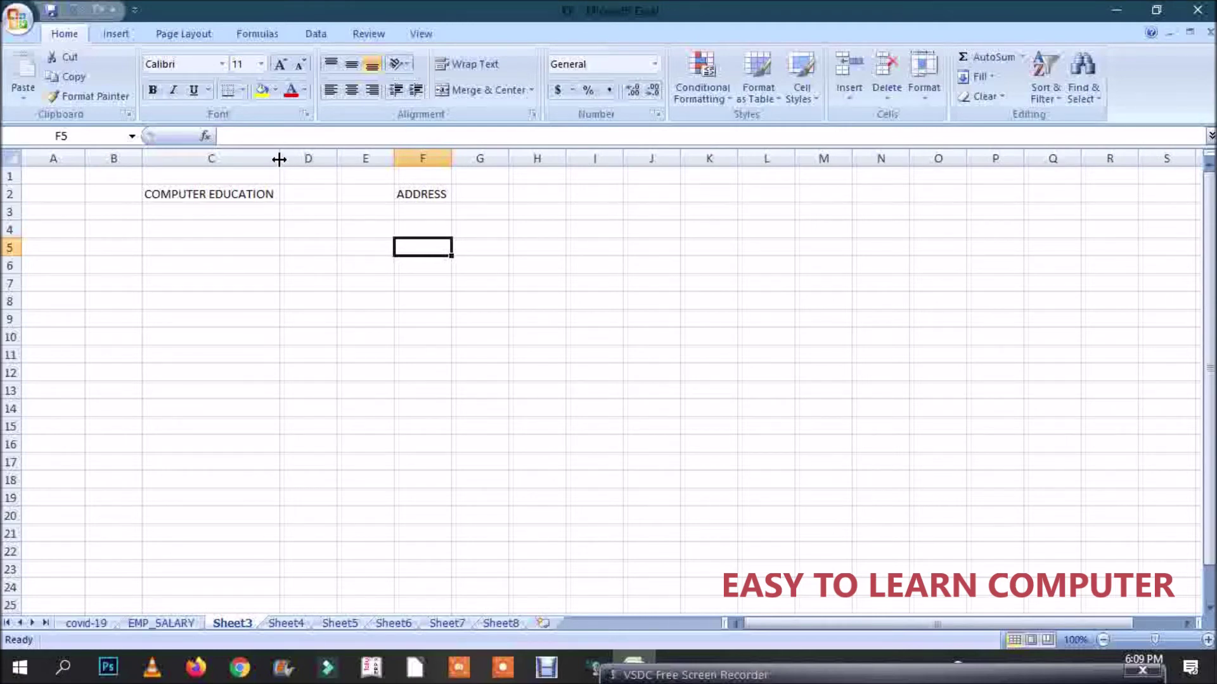
pyautogui.click(403, 193)
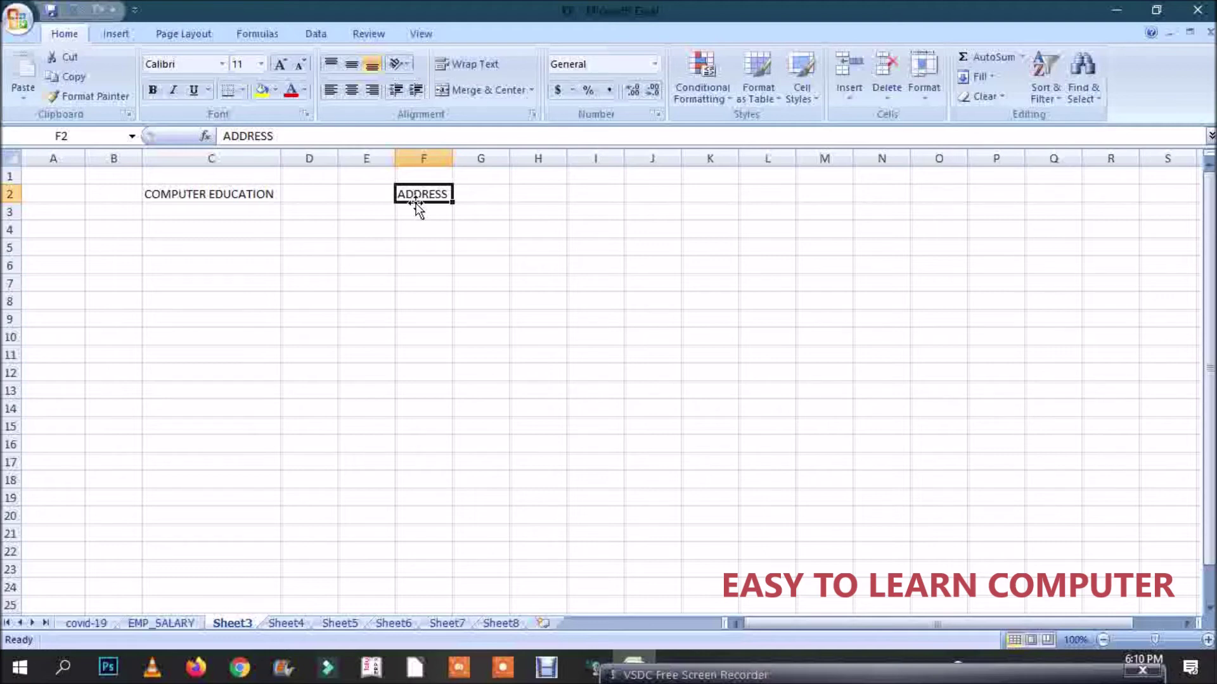
pyautogui.moveTo(417, 204); pyautogui.dragTo(320, 203)
pyautogui.click(454, 332)
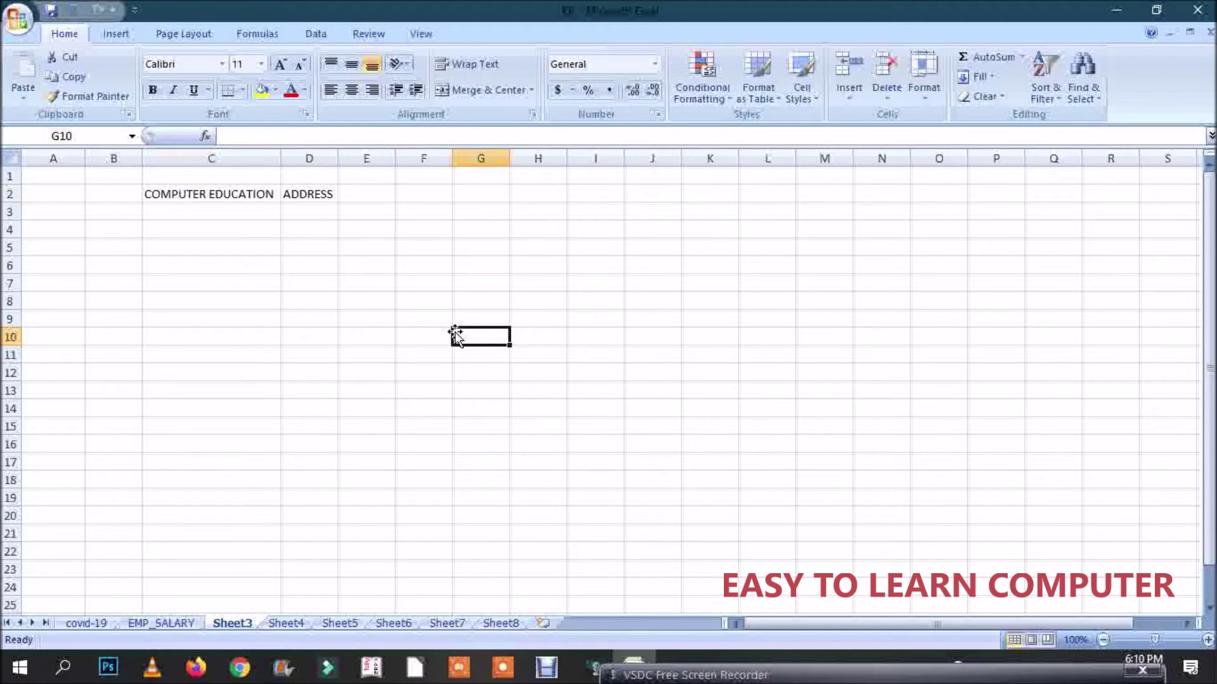
pyautogui.click(317, 194)
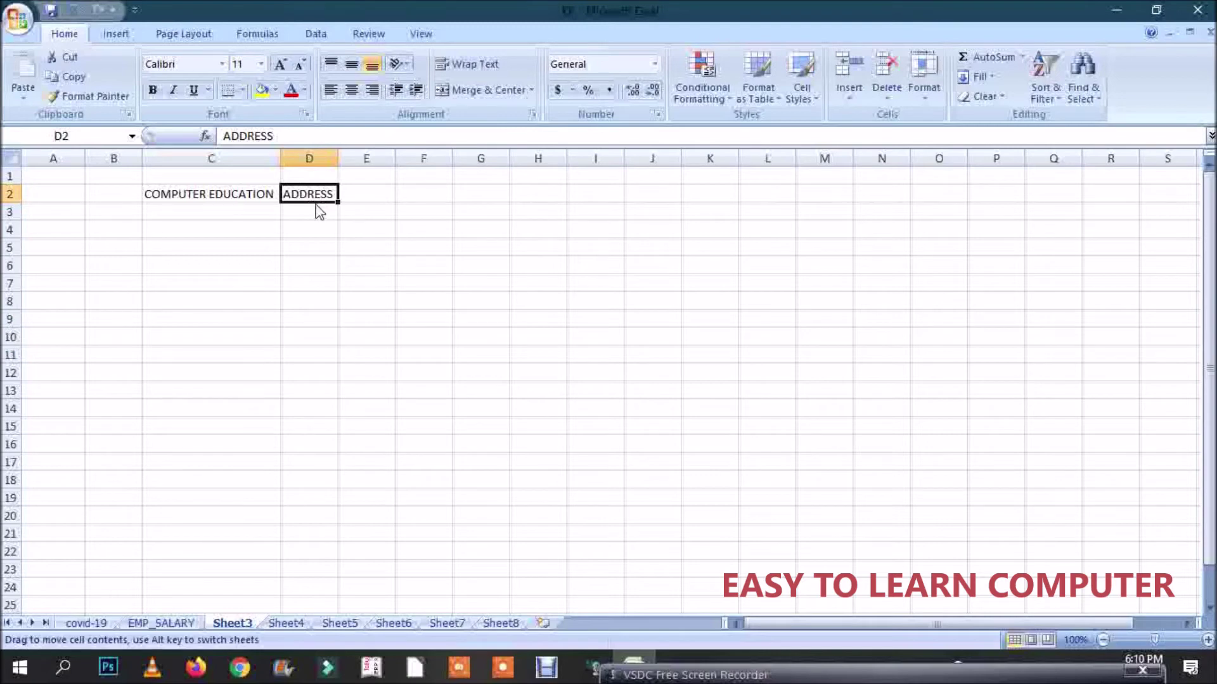
pyautogui.moveTo(317, 205)
pyautogui.mouseDown()
pyautogui.moveTo(618, 445)
pyautogui.moveTo(1035, 482)
pyautogui.moveTo(791, 216)
pyautogui.moveTo(206, 324)
pyautogui.moveTo(641, 356)
pyautogui.moveTo(354, 370)
pyautogui.moveTo(291, 250)
pyautogui.moveTo(299, 196)
pyautogui.mouseUp()
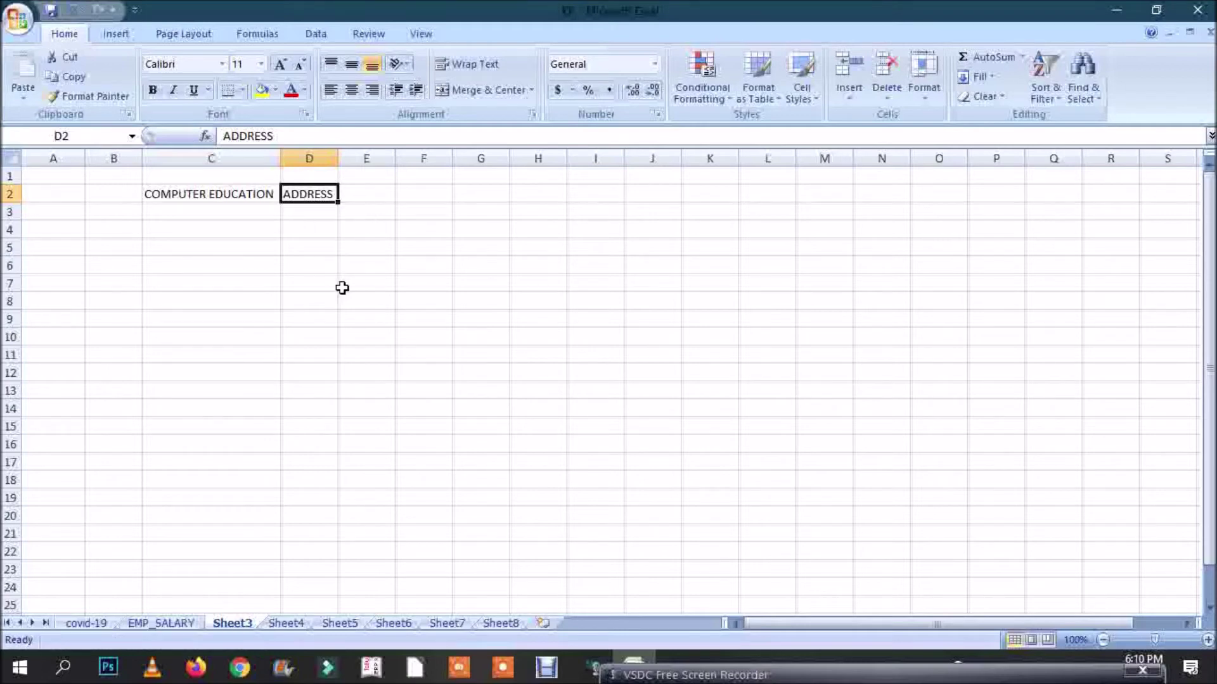
pyautogui.click(342, 287)
# Enter COMPUTER EDUCATION in cell C3 and ADDRESS in cell D3.
pyautogui.click(249, 213)
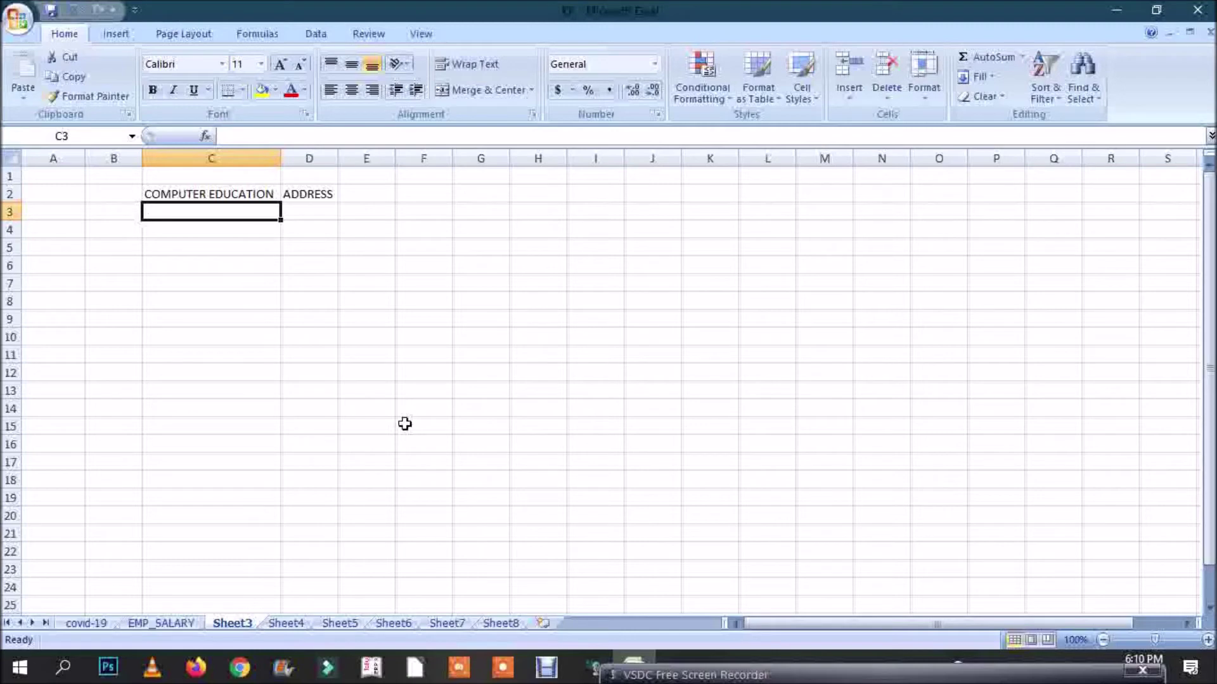
pyautogui.write('COMPUTER EDUCATION')
pyautogui.press('Return')
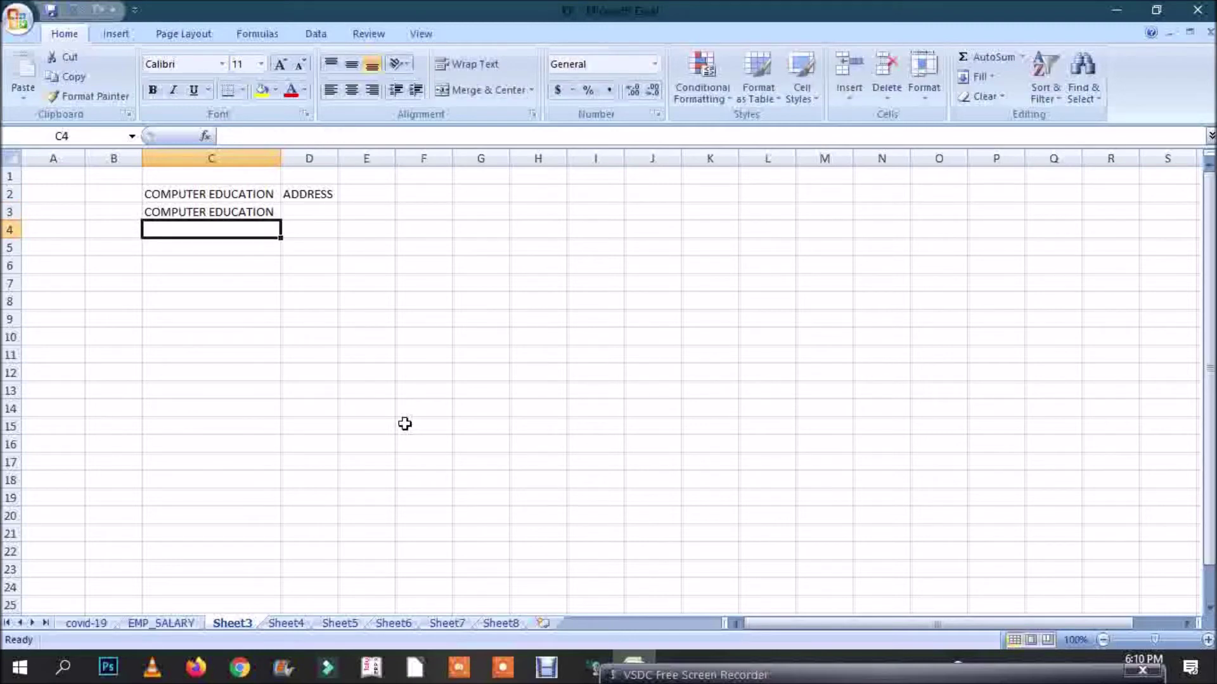
pyautogui.press('Right')
pyautogui.press('Up')
pyautogui.write('A')
pyautogui.press('Return')
# Enter AADHAAR, ADDRESS and AADHAAR in cells D4 to D6, and autofit the width of column D.
pyautogui.press('Right')
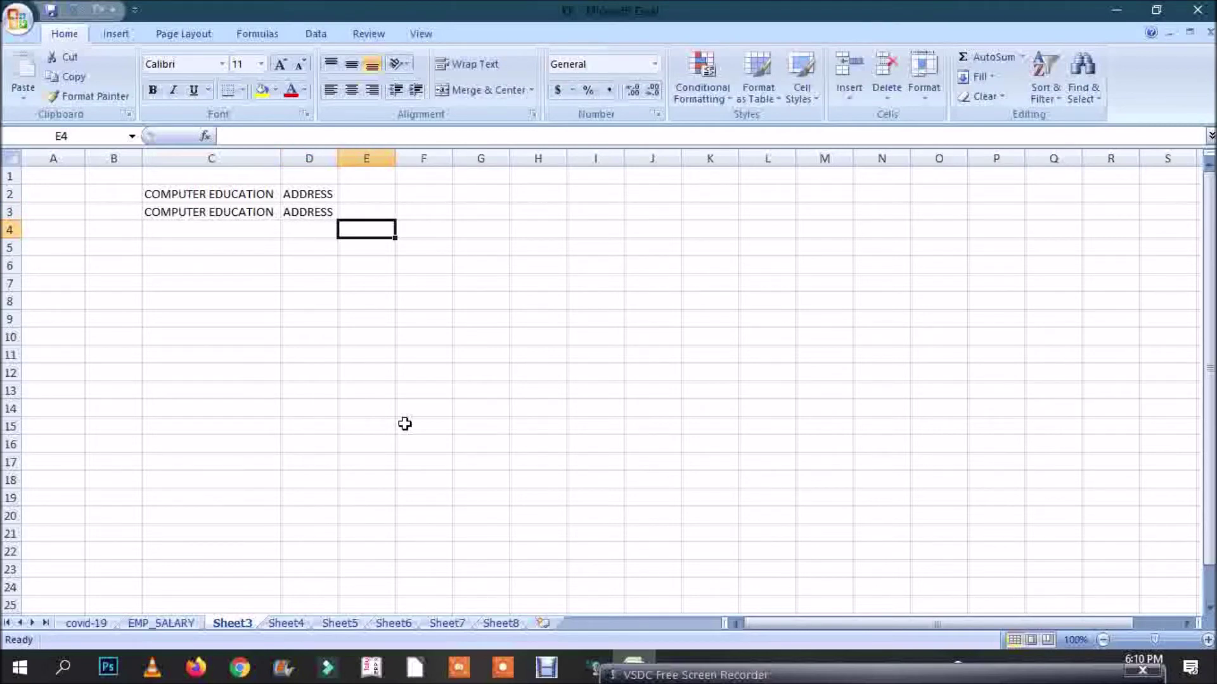
pyautogui.press('Left')
pyautogui.write('A')
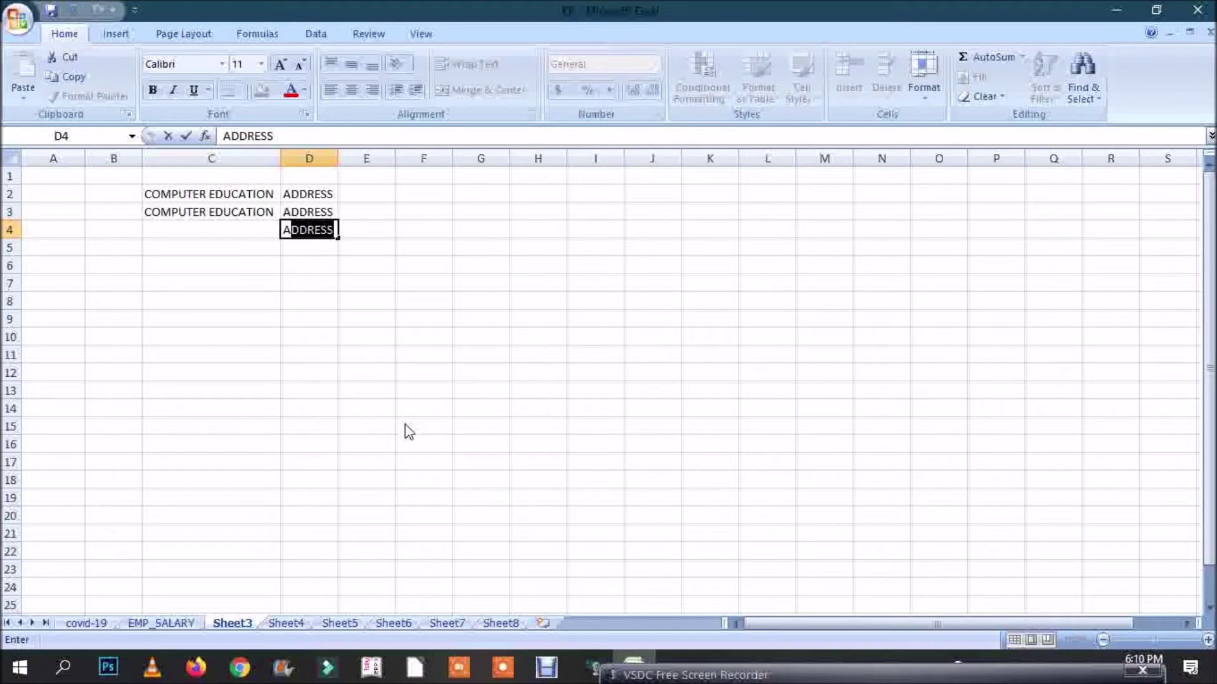
pyautogui.write('ADHAAR')
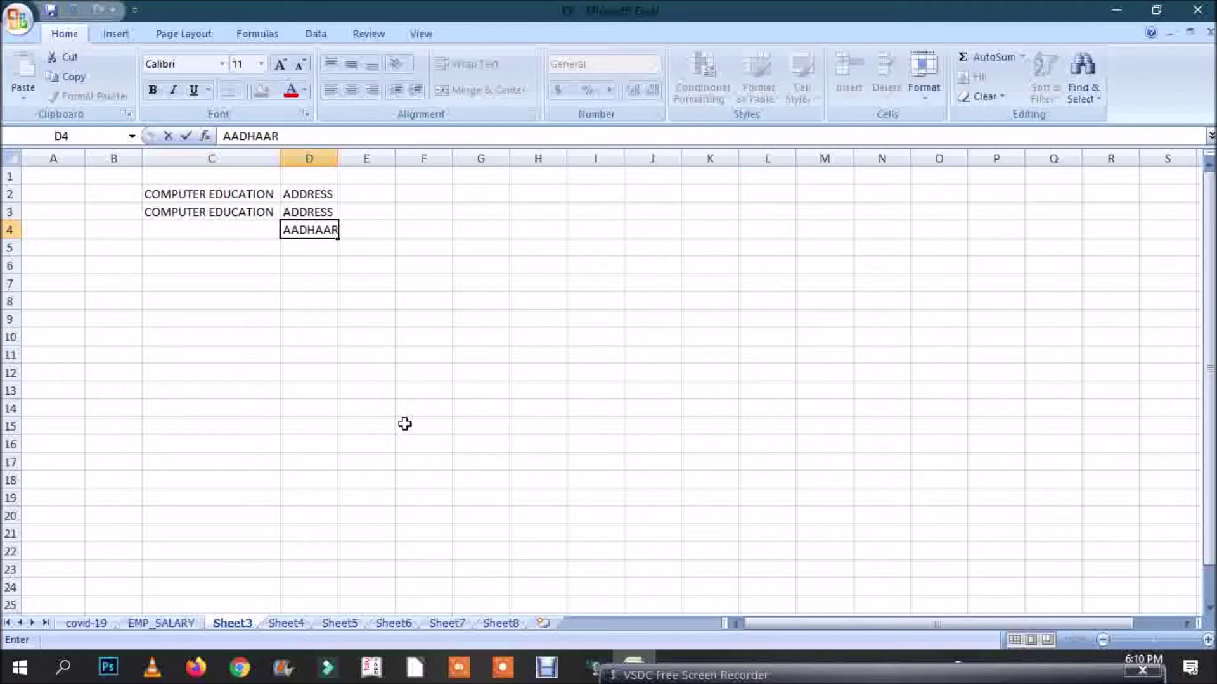
pyautogui.press('Return')
pyautogui.write('A')
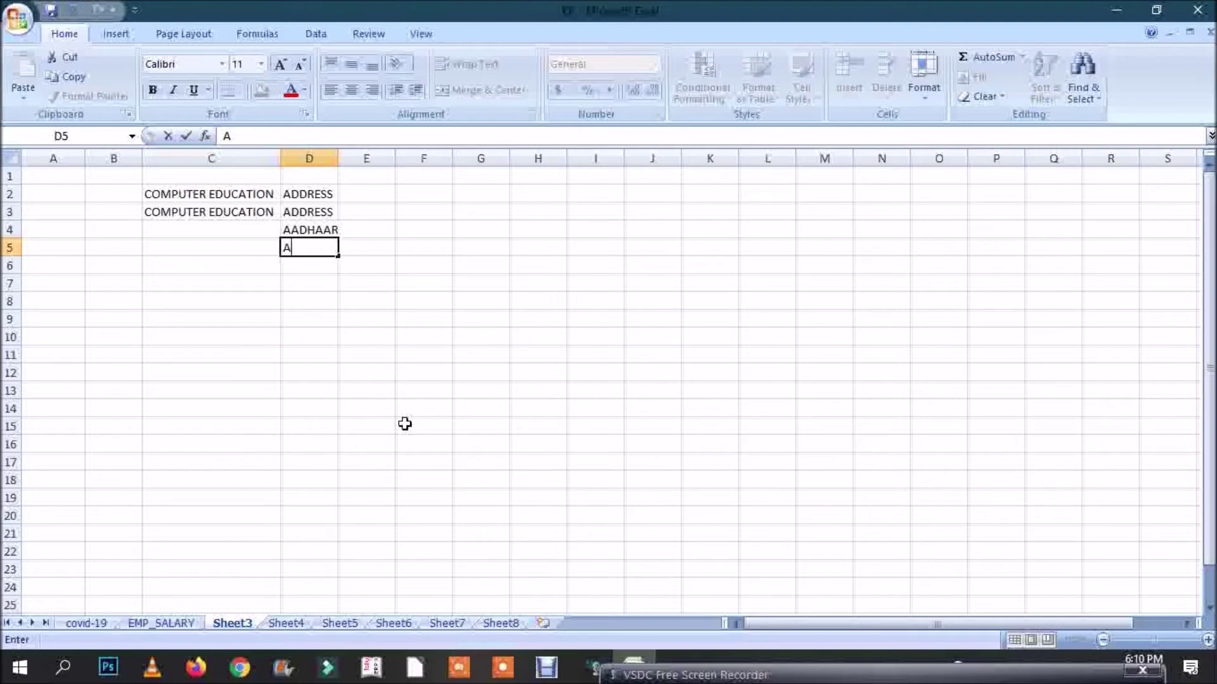
pyautogui.write('DDRESS')
pyautogui.press('Return')
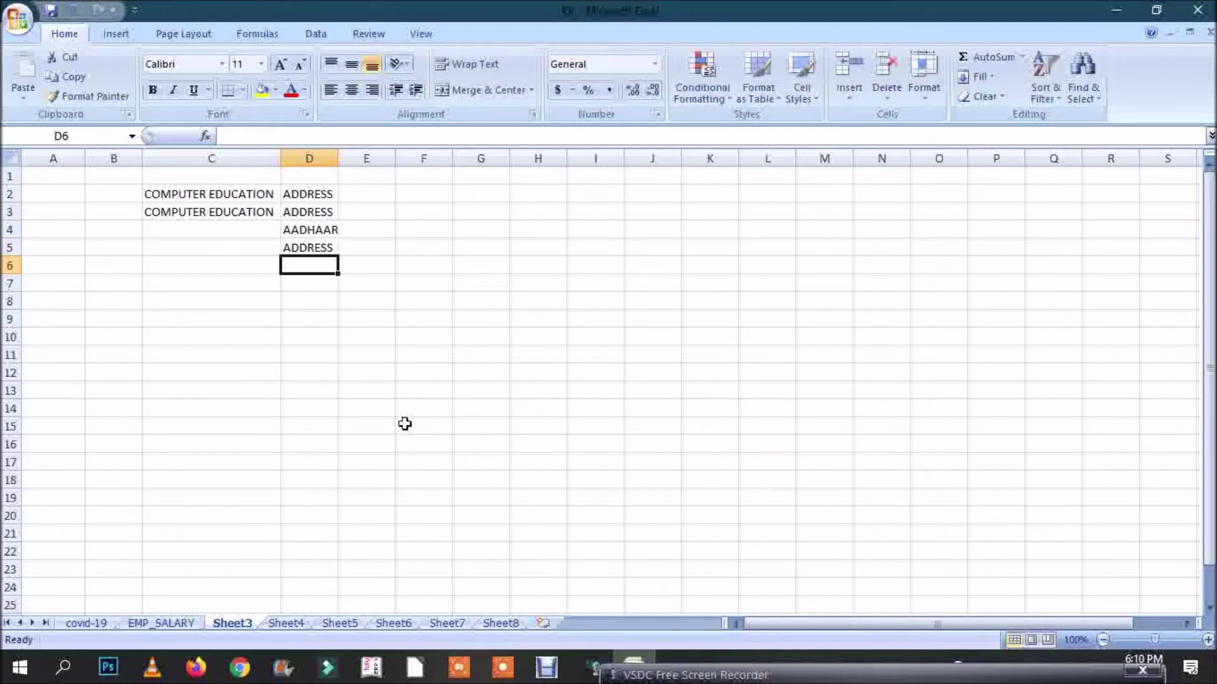
pyautogui.write('AADHAAR')
pyautogui.press('Return')
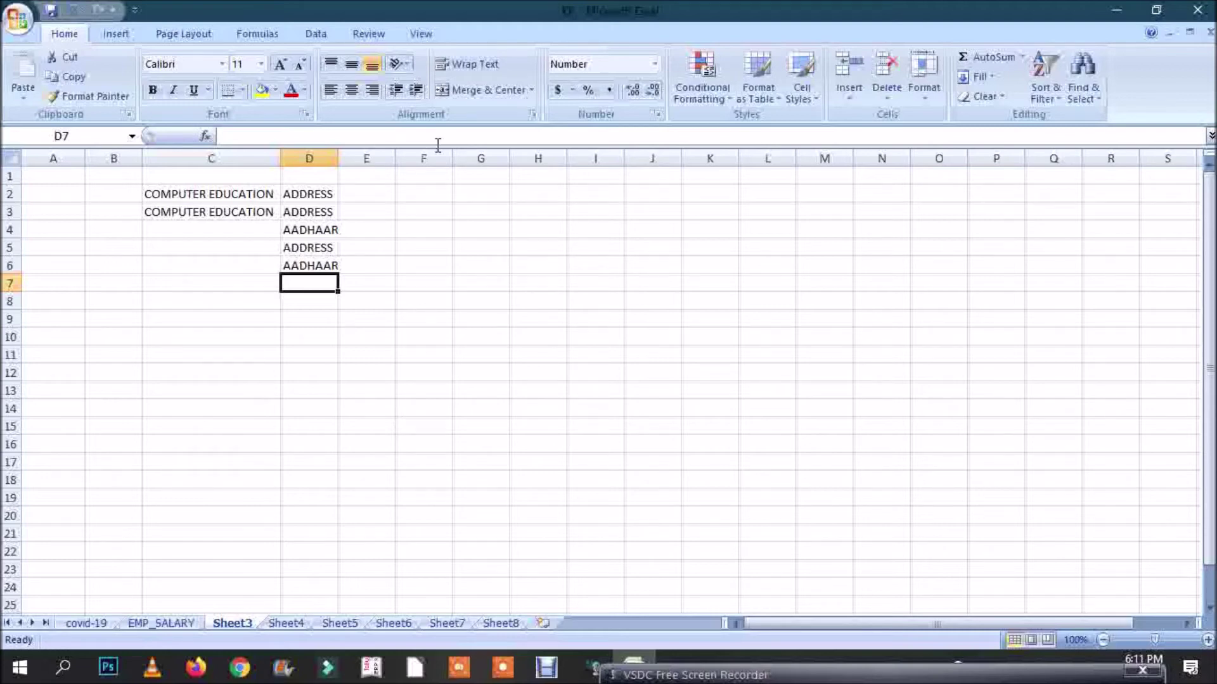
pyautogui.doubleClick(337, 160)
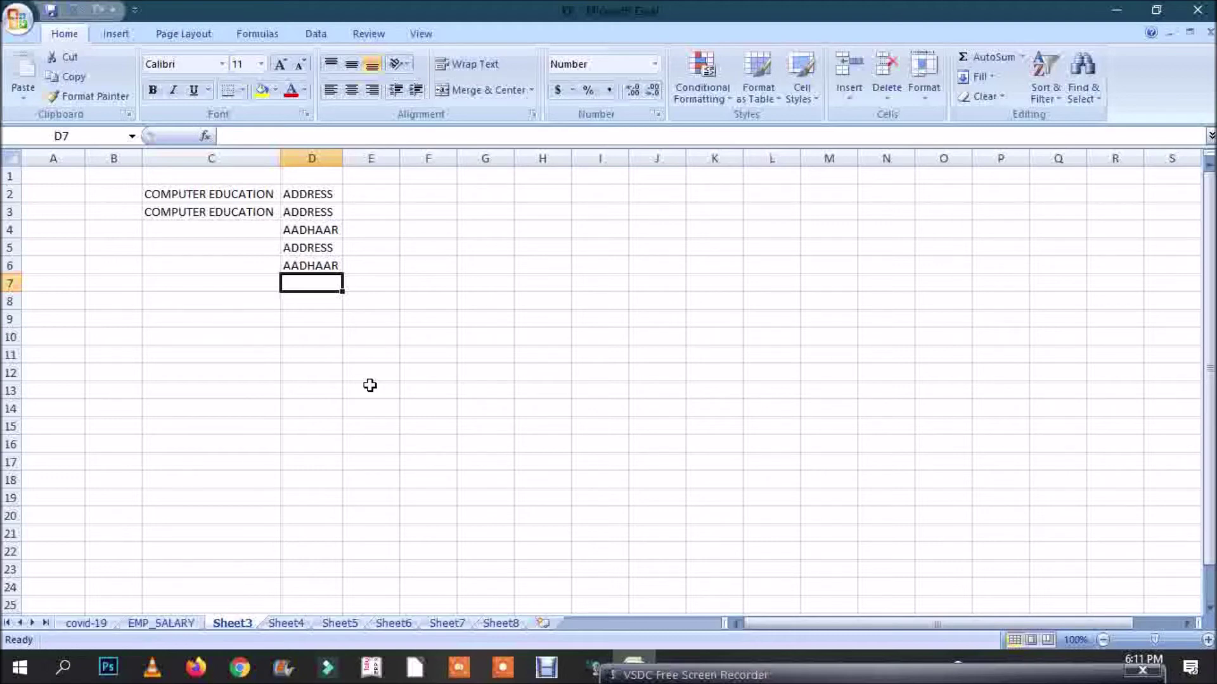
# Clear the sample entries by deleting the contents of range C2:G9.
pyautogui.moveTo(231, 196); pyautogui.dragTo(472, 313)
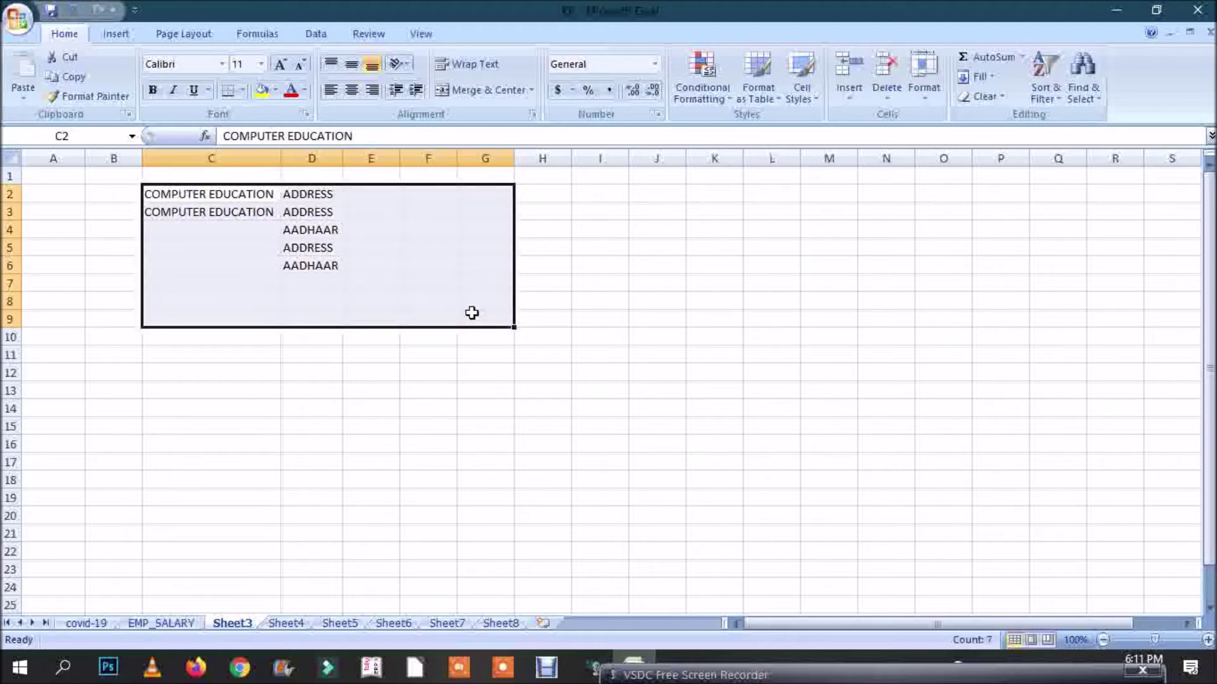
pyautogui.press('Delete')
pyautogui.click(268, 244)
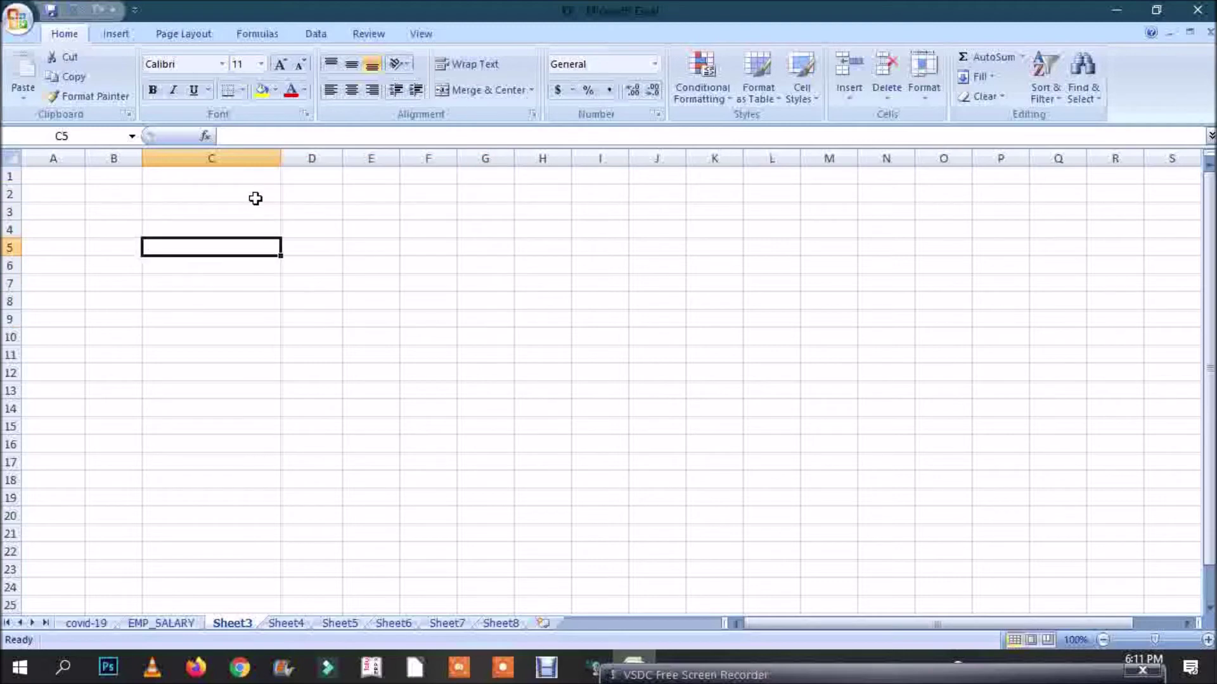
# Enter the text COMPUTER in cell C2.
pyautogui.click(255, 195)
pyautogui.write('C')
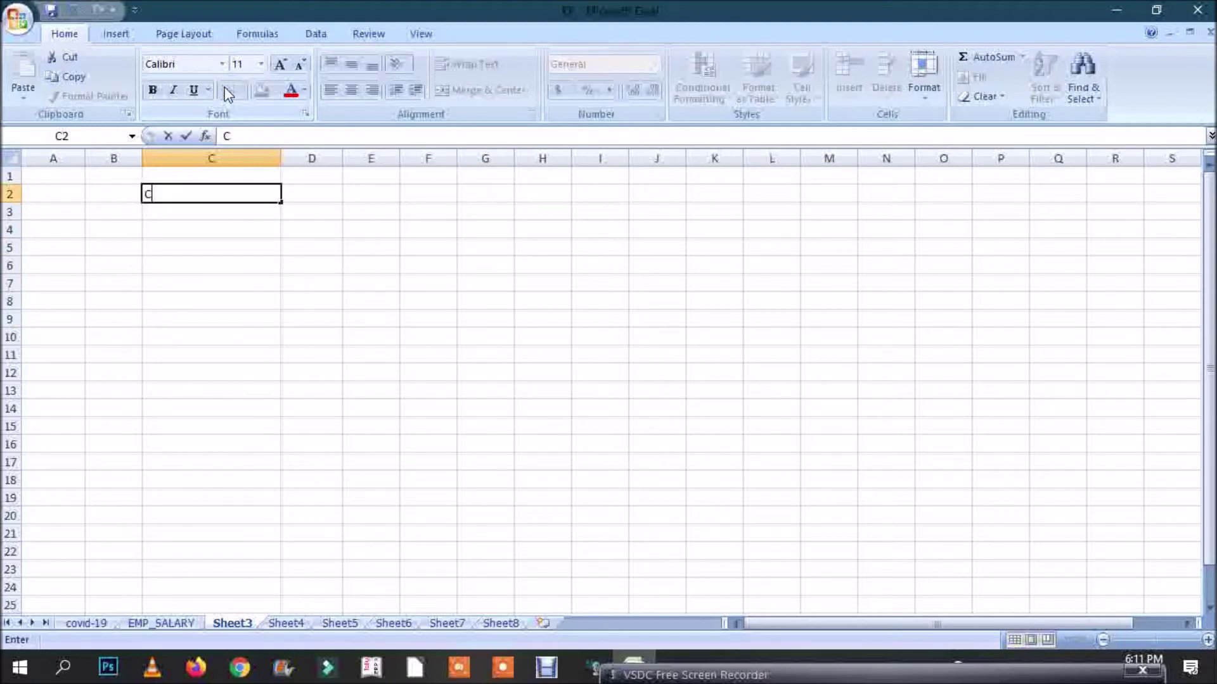
pyautogui.write('OMPUTER')
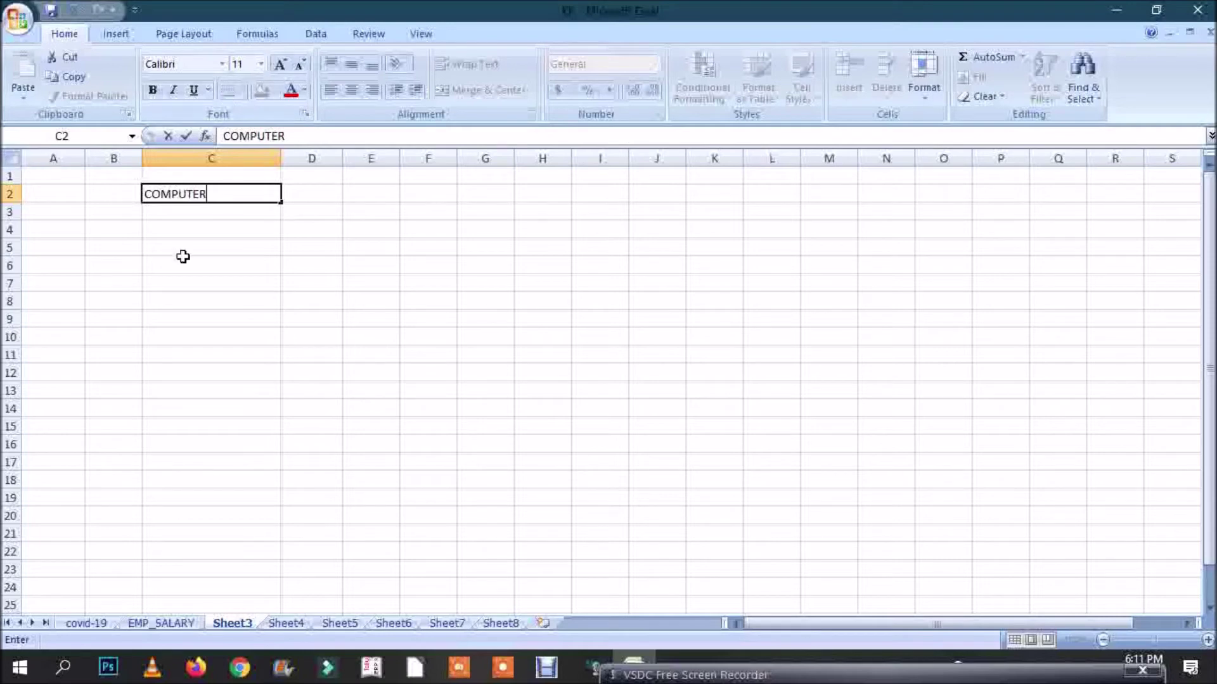
pyautogui.click(283, 288)
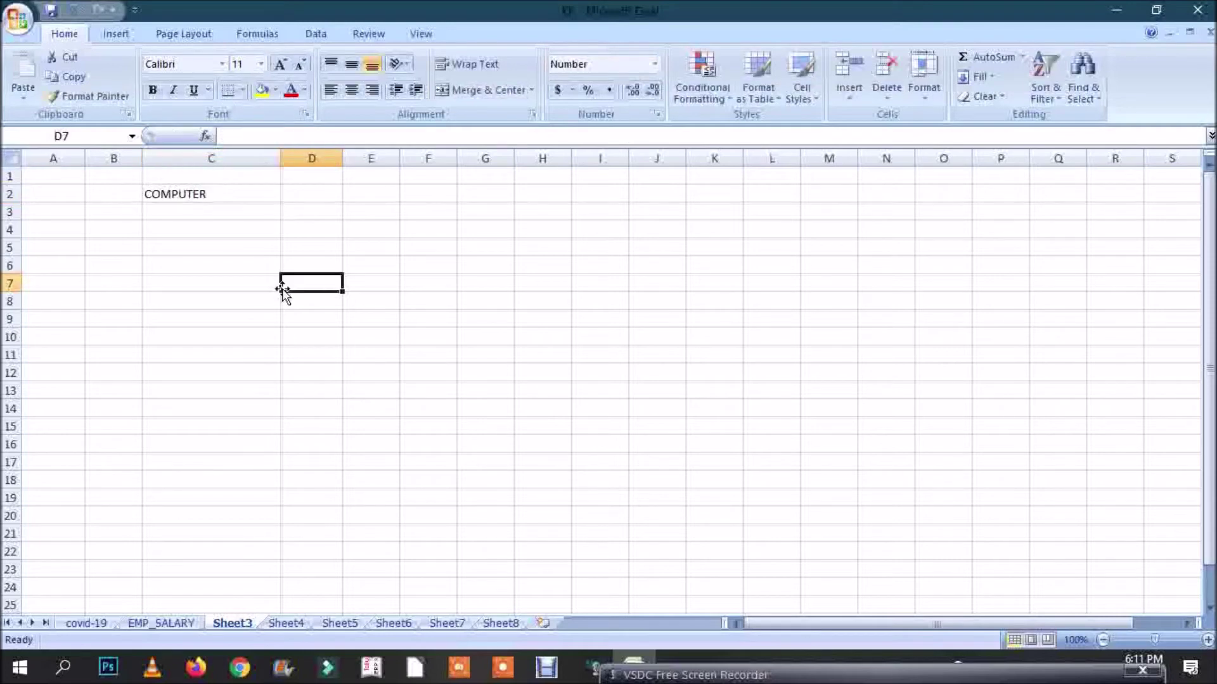
# Try filling COMPUTER from cell C2 down to C19, and undo the fill.
pyautogui.click(252, 194)
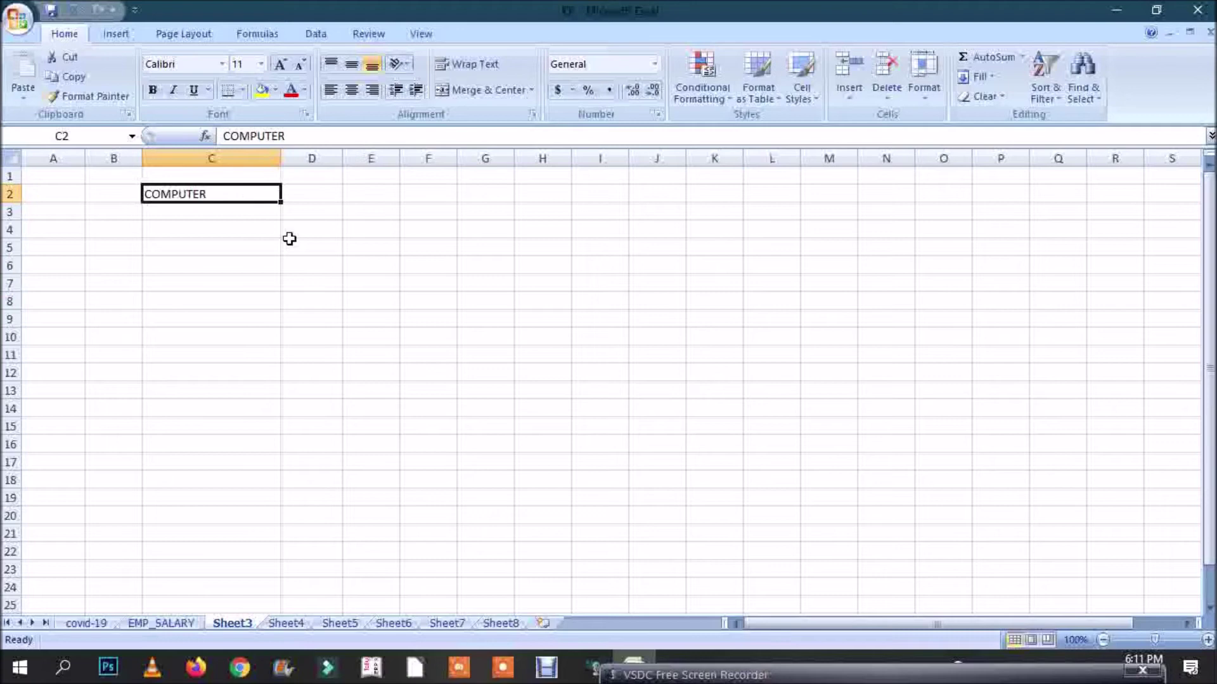
pyautogui.moveTo(279, 203); pyautogui.dragTo(235, 507)
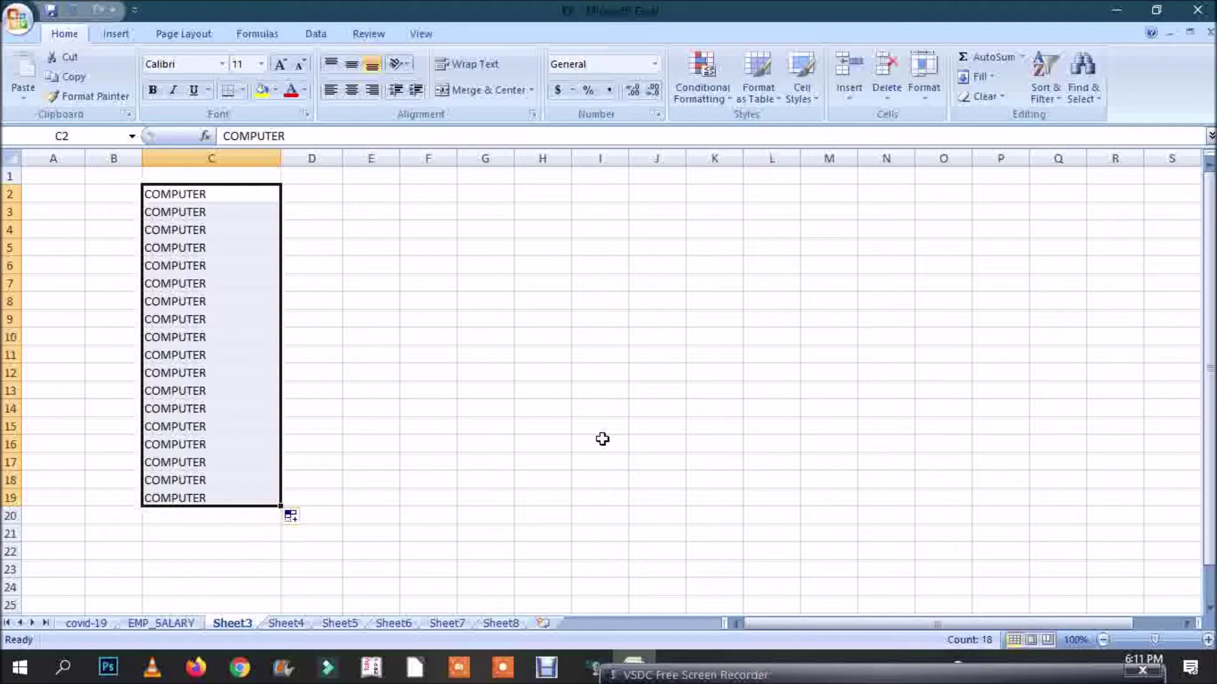
pyautogui.hotkey('ctrl', 'z')
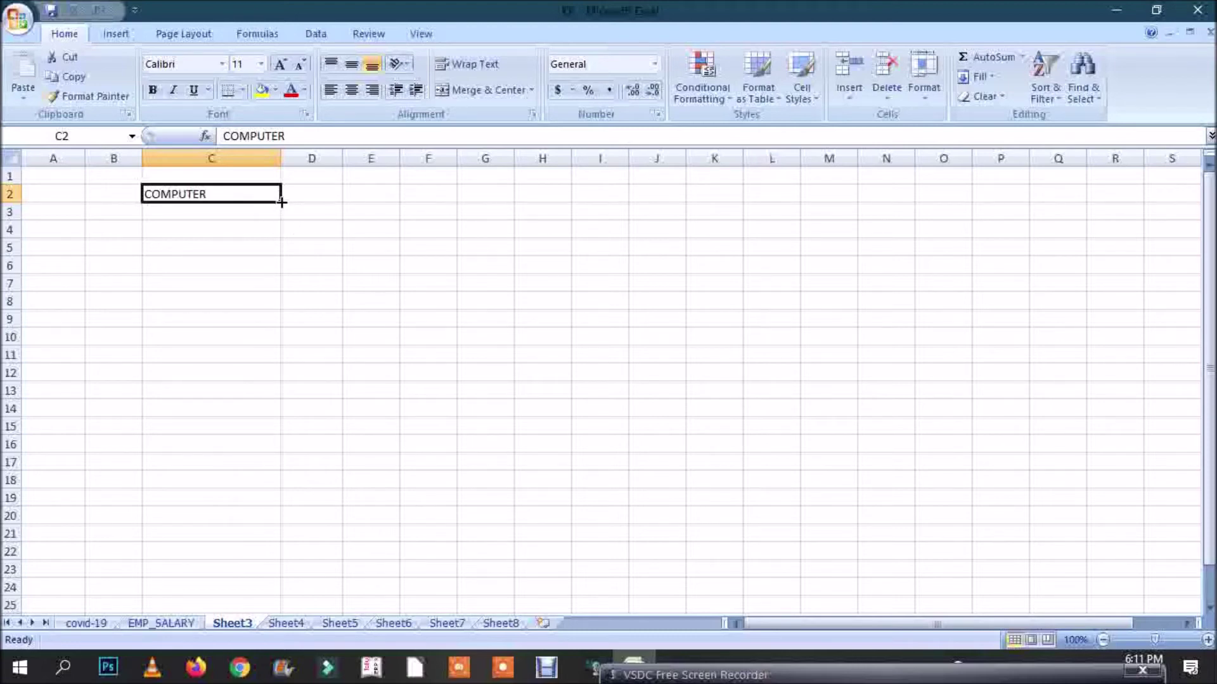
# Fill the COMPUTER entry in cell C2 down the column through C21.
pyautogui.moveTo(282, 202); pyautogui.dragTo(278, 512)
pyautogui.moveTo(278, 520); pyautogui.dragTo(277, 543)
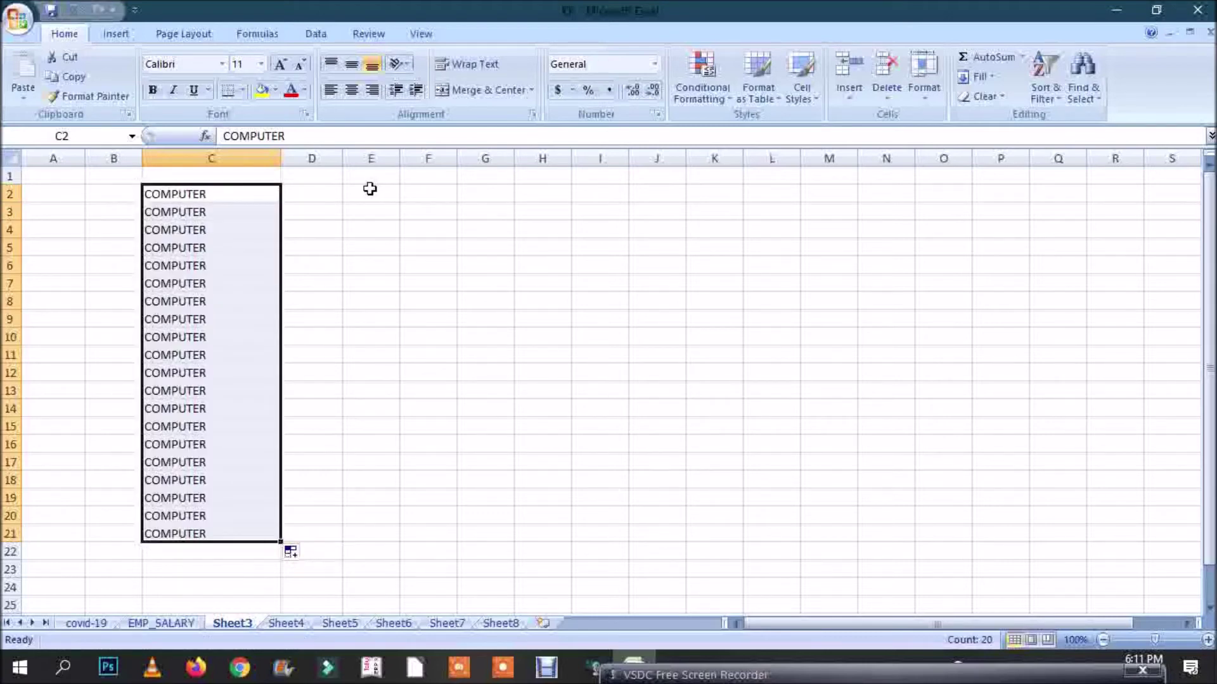
# Enter the number 1 in cell D2 and fill it down the column through D21.
pyautogui.click(335, 193)
pyautogui.write('1')
pyautogui.press('Return')
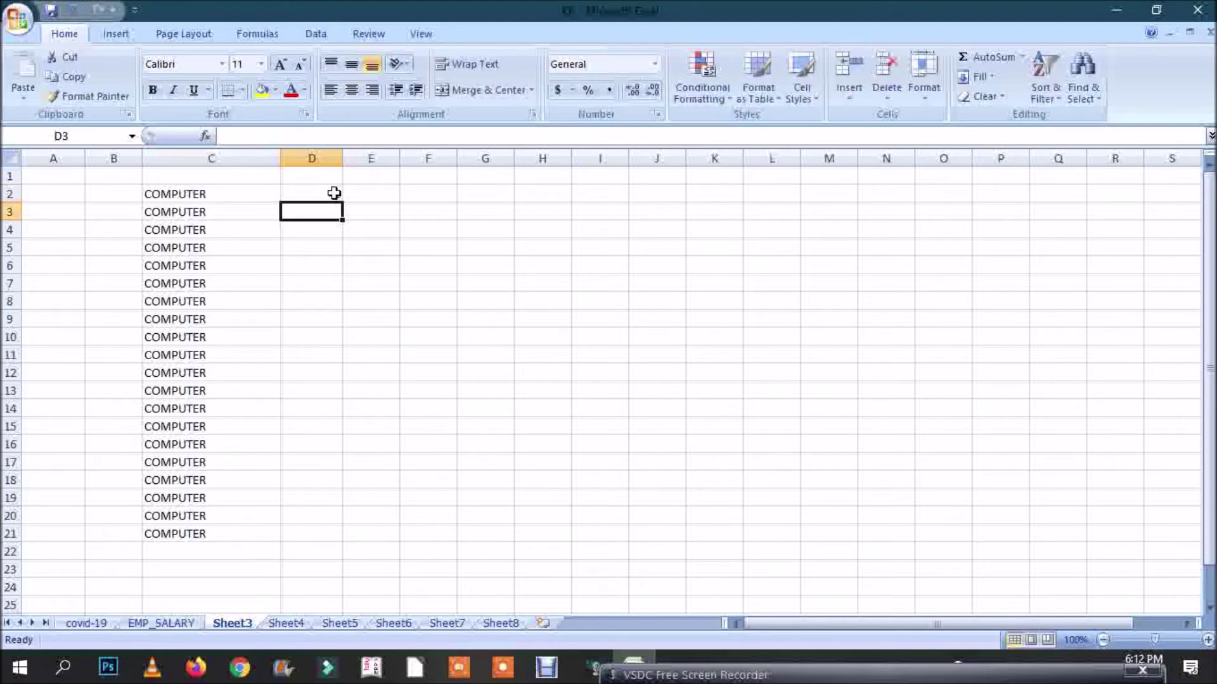
pyautogui.click(334, 193)
pyautogui.moveTo(342, 203); pyautogui.dragTo(343, 540)
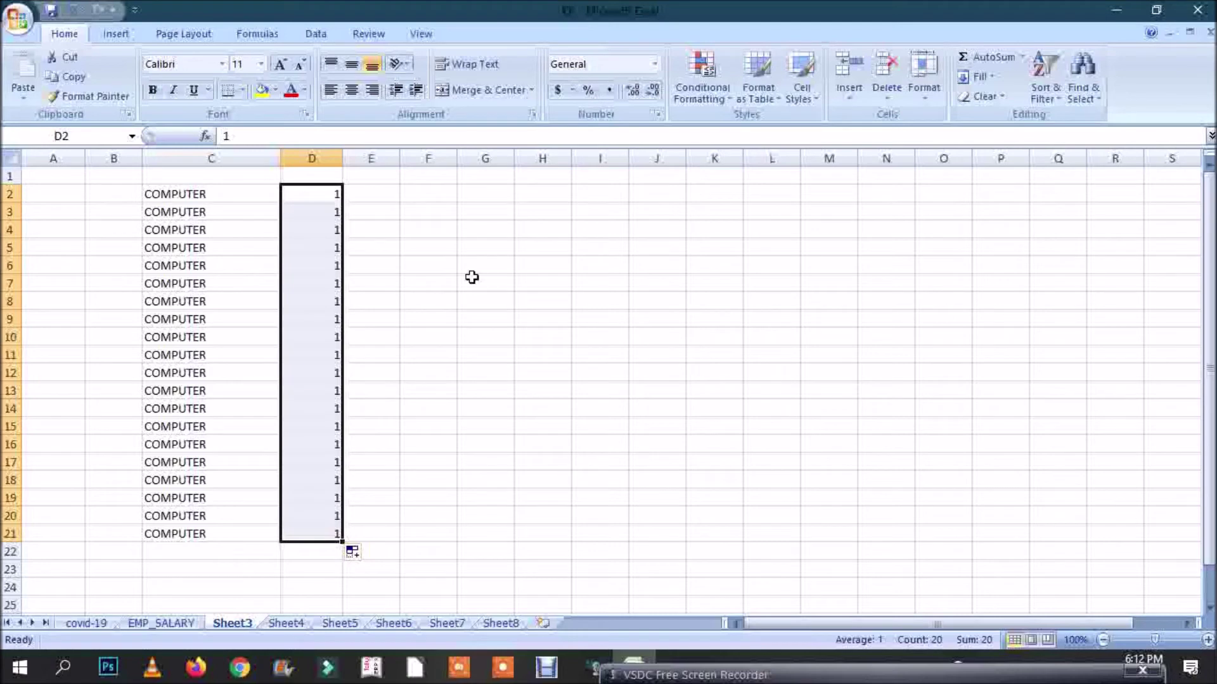
# Enter the text JANNUARY in cell E2 and widen column E to fit it.
pyautogui.click(389, 195)
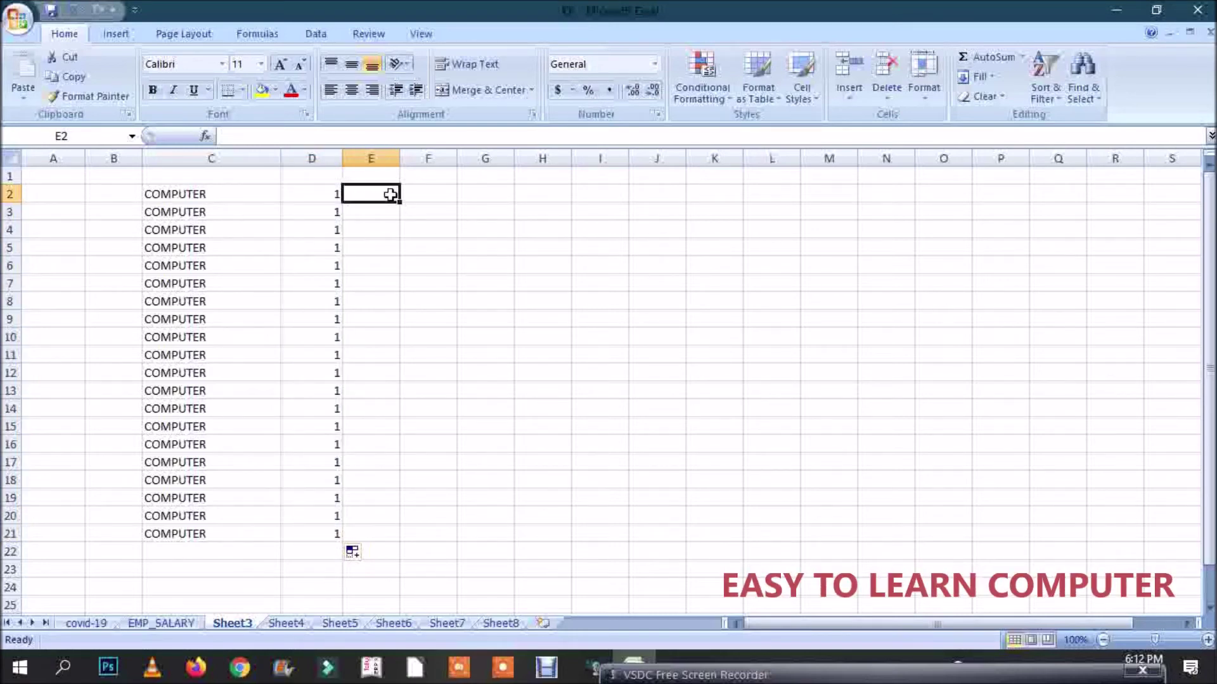
pyautogui.write('JANN')
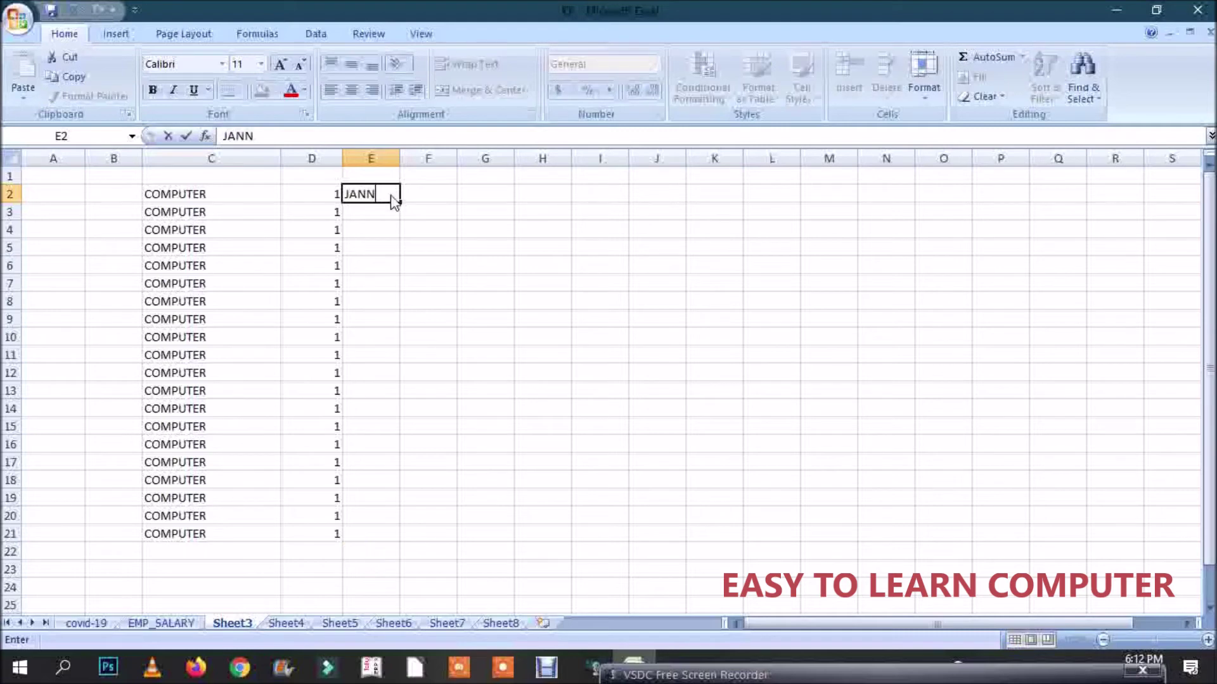
pyautogui.write('UARY')
pyautogui.click(424, 244)
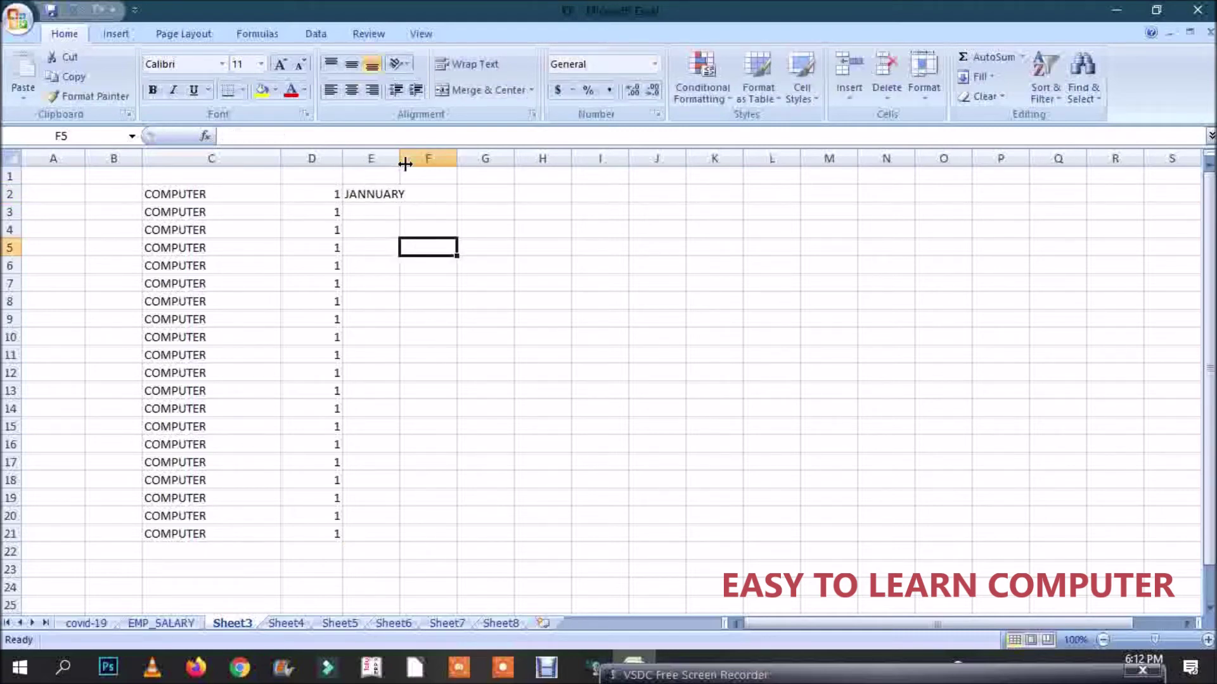
pyautogui.moveTo(400, 154); pyautogui.dragTo(408, 153)
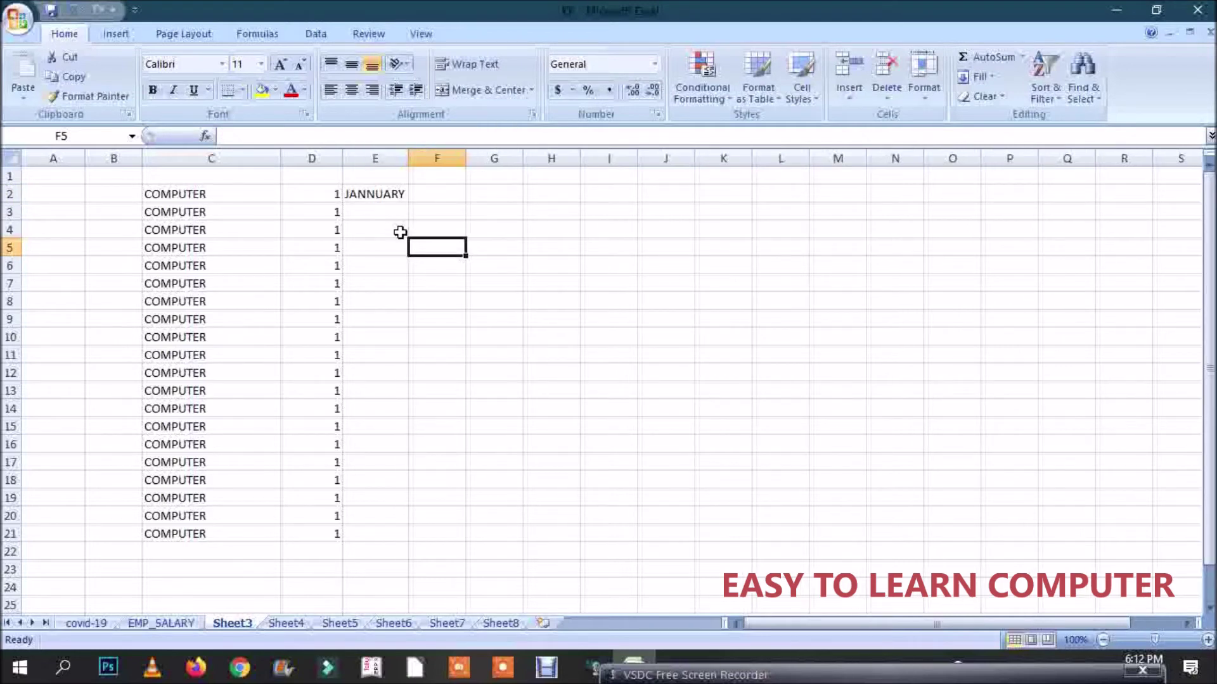
# Fill the JANNUARY entry in cell E2 down the column through E11.
pyautogui.click(398, 193)
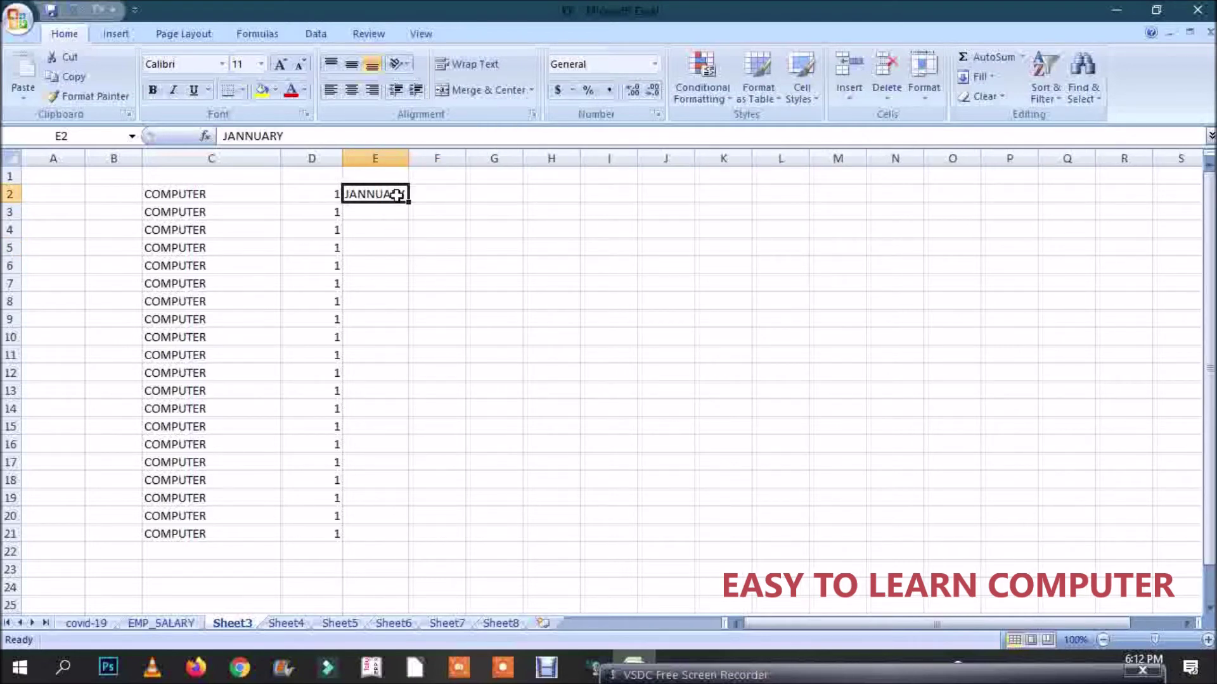
pyautogui.moveTo(406, 202); pyautogui.dragTo(413, 364)
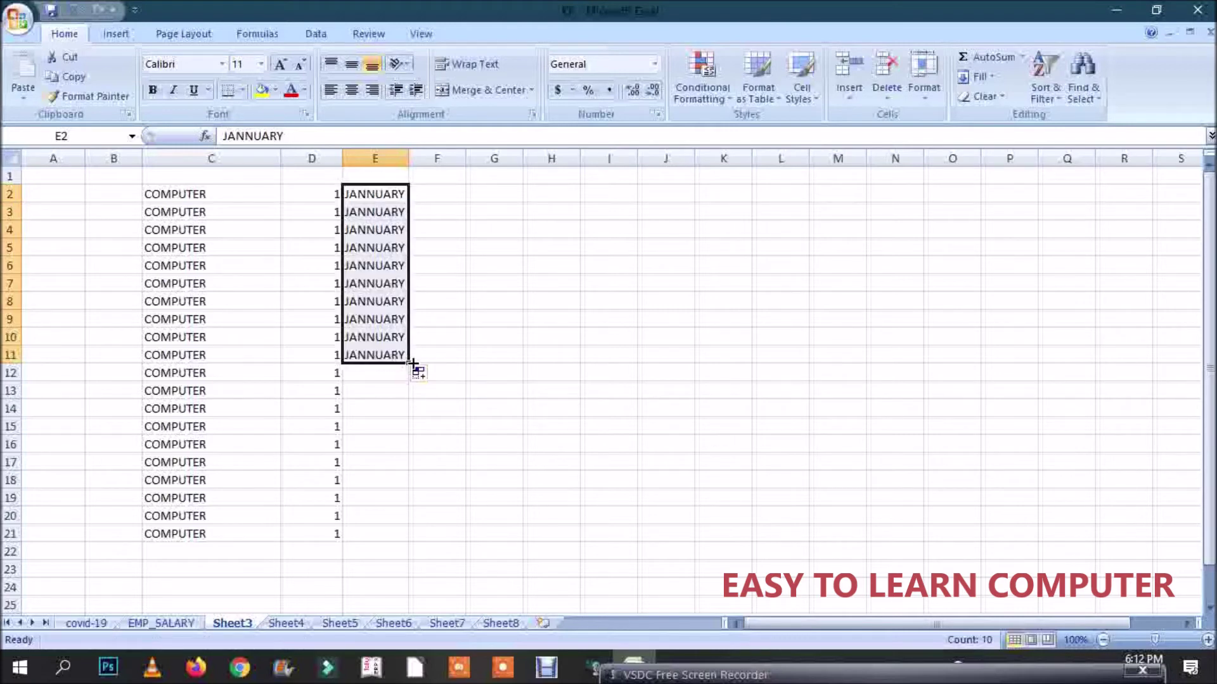
# Replace the E2 entry with JANUARY, fill the month series down through E13, and widen column E slightly.
pyautogui.hotkey('ctrl', 'z')
pyautogui.press('Delete')
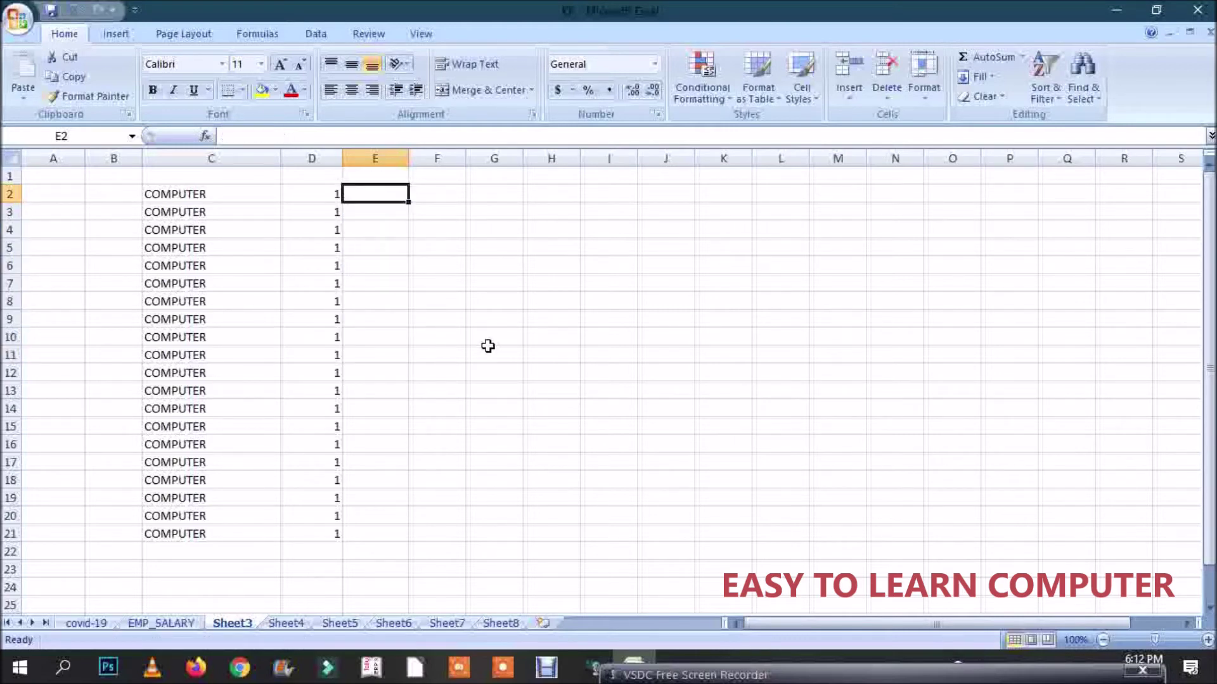
pyautogui.write('JANUARY')
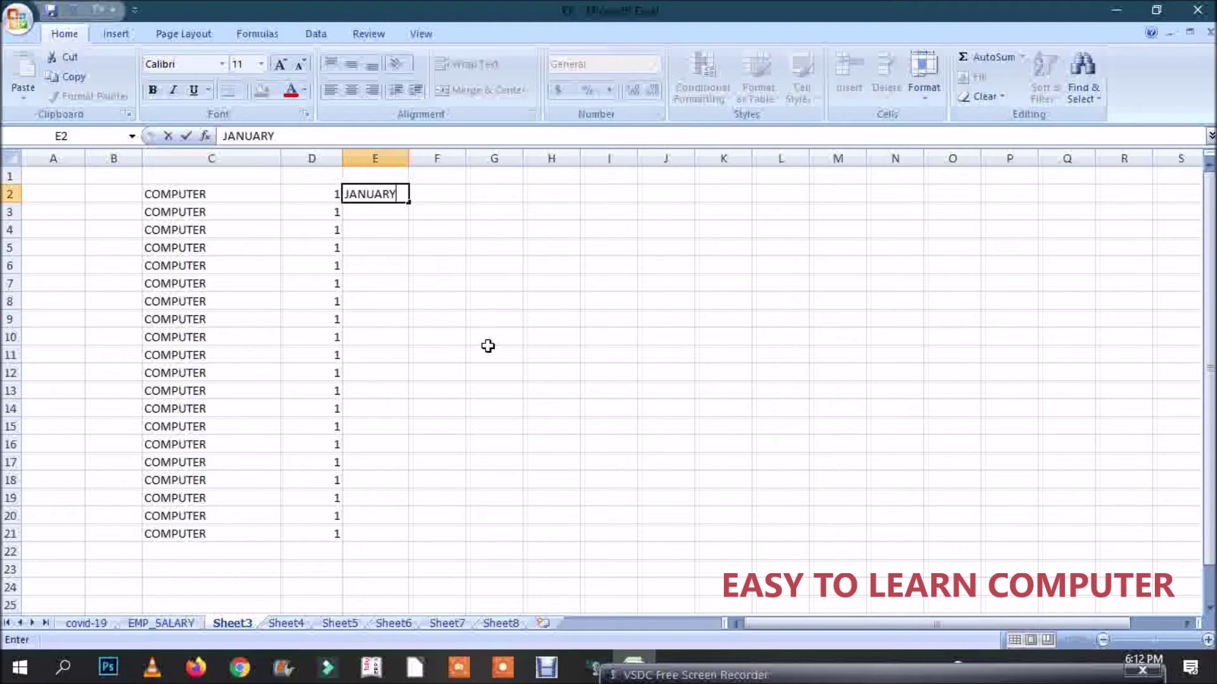
pyautogui.moveTo(409, 202); pyautogui.dragTo(398, 391)
pyautogui.click(536, 462)
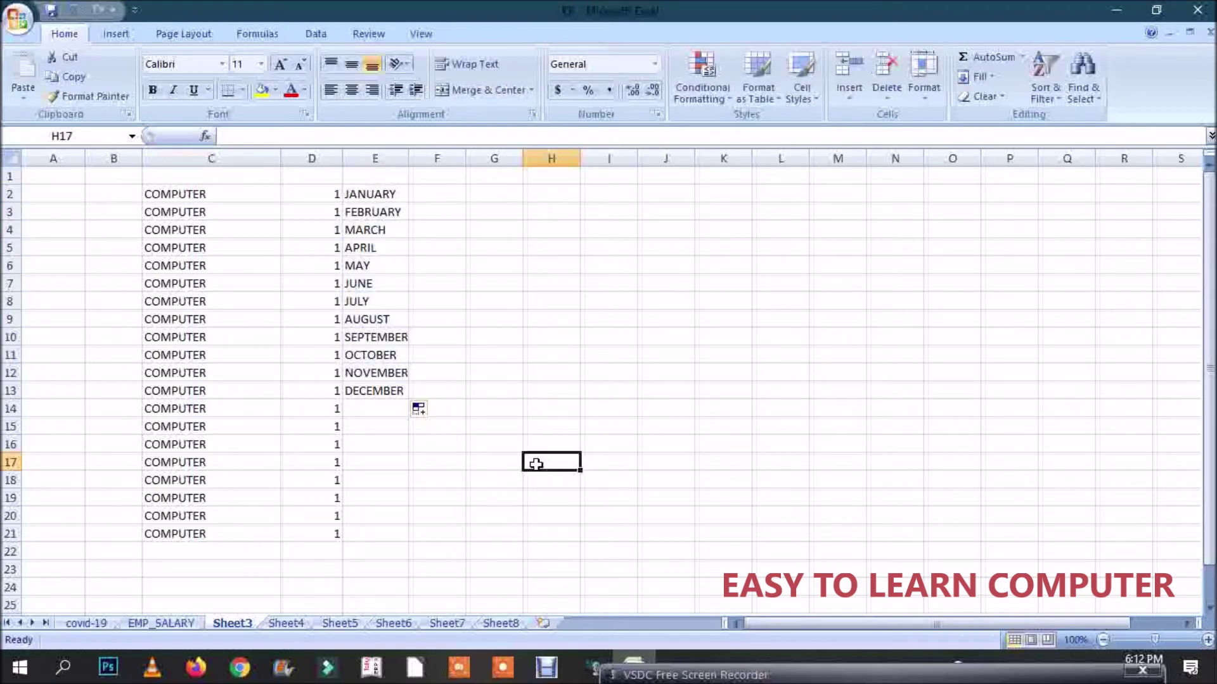
pyautogui.moveTo(409, 159); pyautogui.dragTo(413, 159)
# Enter JAN in cell F2 and fill the abbreviated month series down through F13.
pyautogui.click(434, 191)
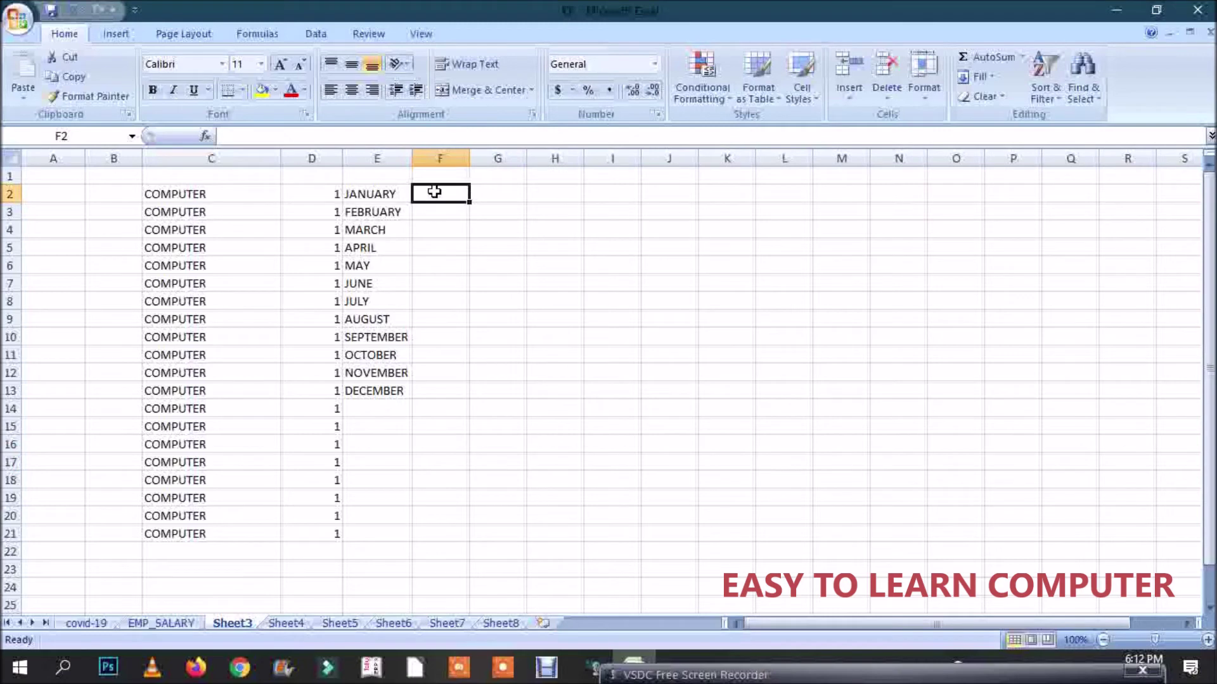
pyautogui.write('JAN')
pyautogui.moveTo(468, 201); pyautogui.dragTo(466, 397)
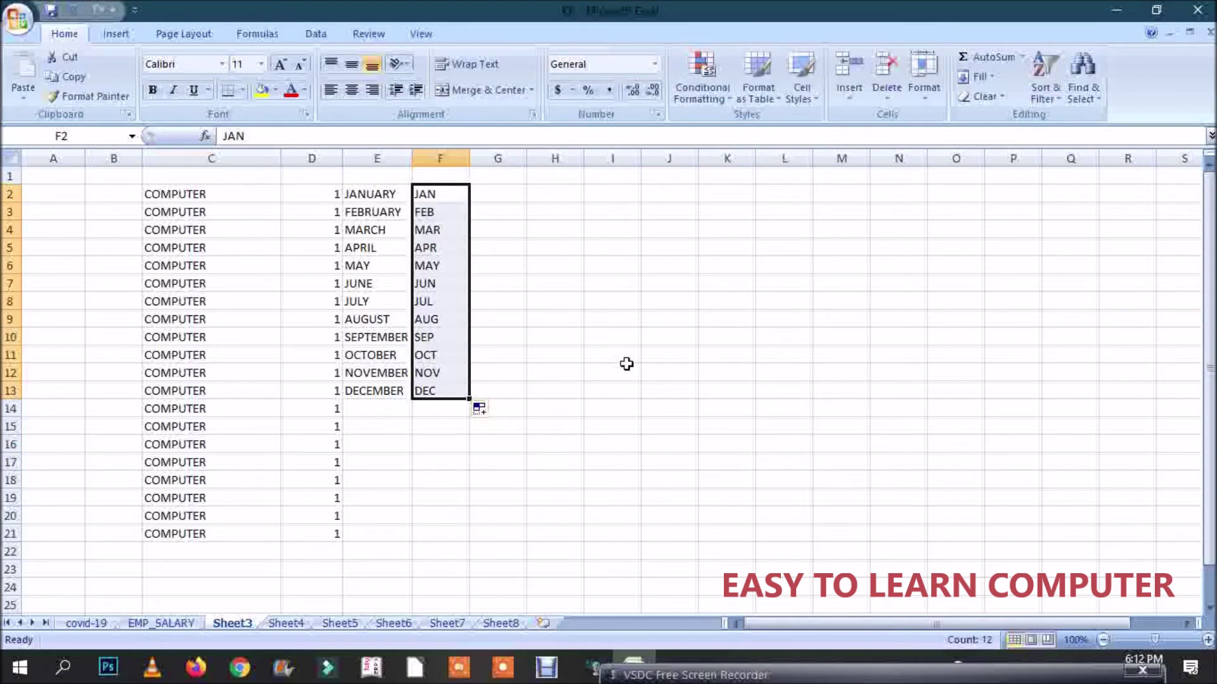
# Enter the letter A in cell G2 and fill it down the column through G22.
pyautogui.click(512, 190)
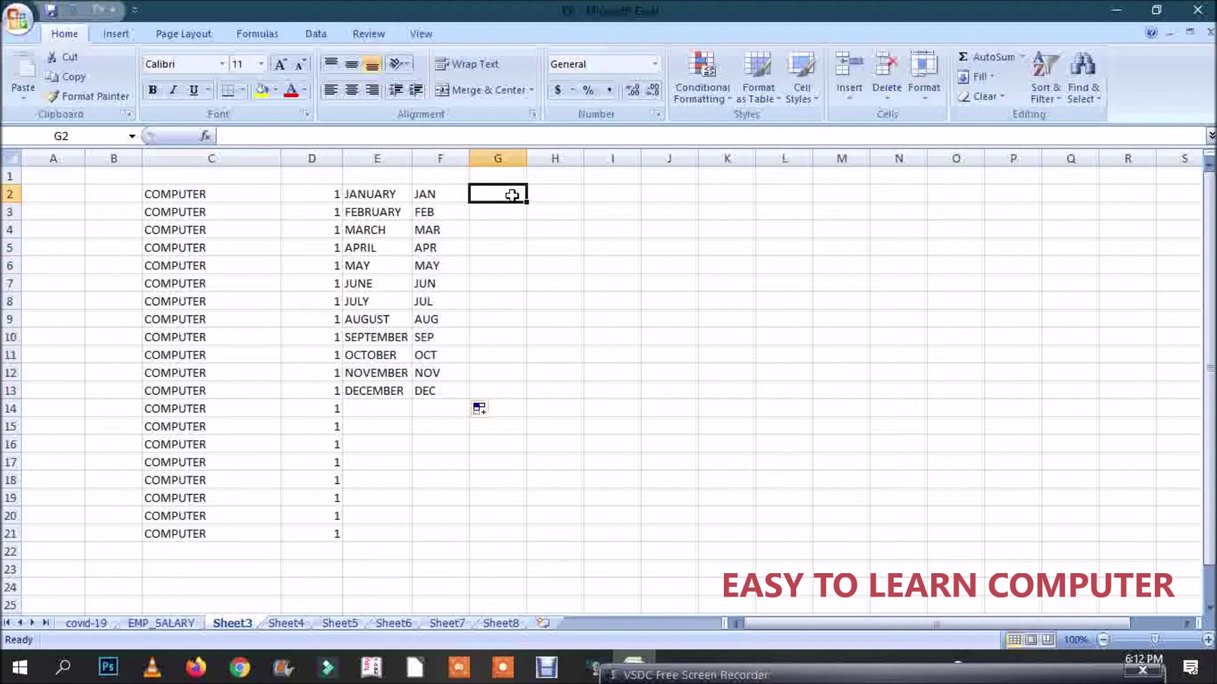
pyautogui.write('A')
pyautogui.moveTo(527, 202); pyautogui.dragTo(500, 561)
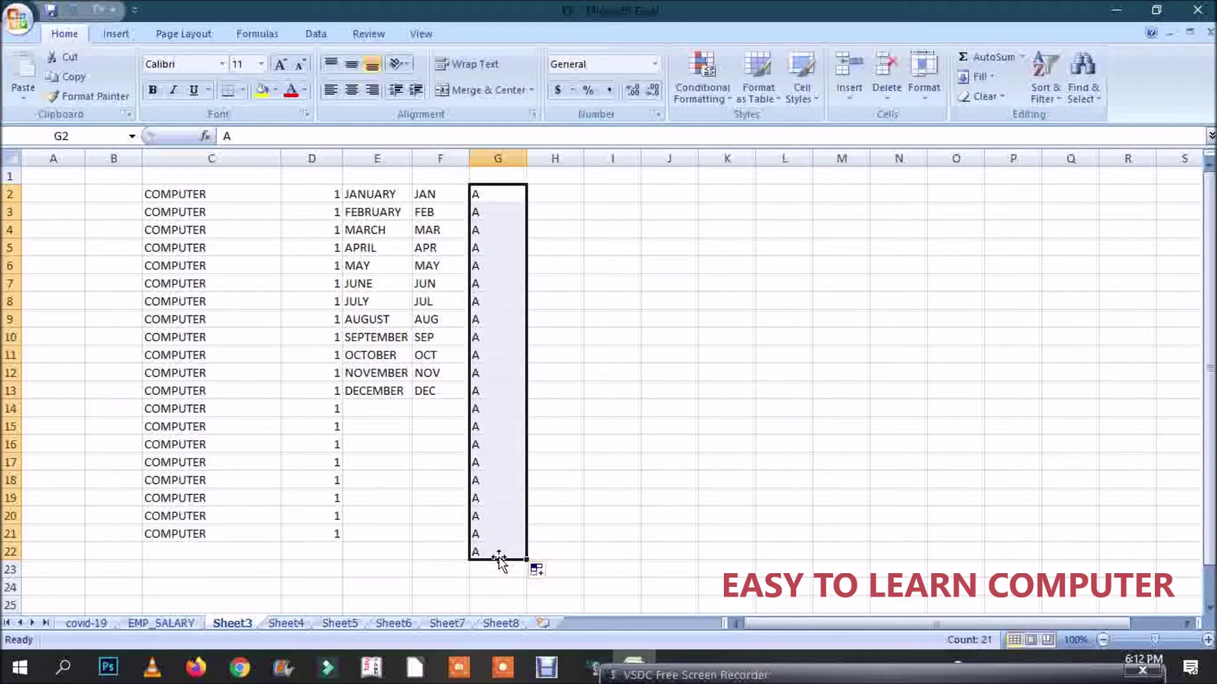
# Enter MON in cell H2 and fill the abbreviated weekday series down through H8.
pyautogui.click(552, 198)
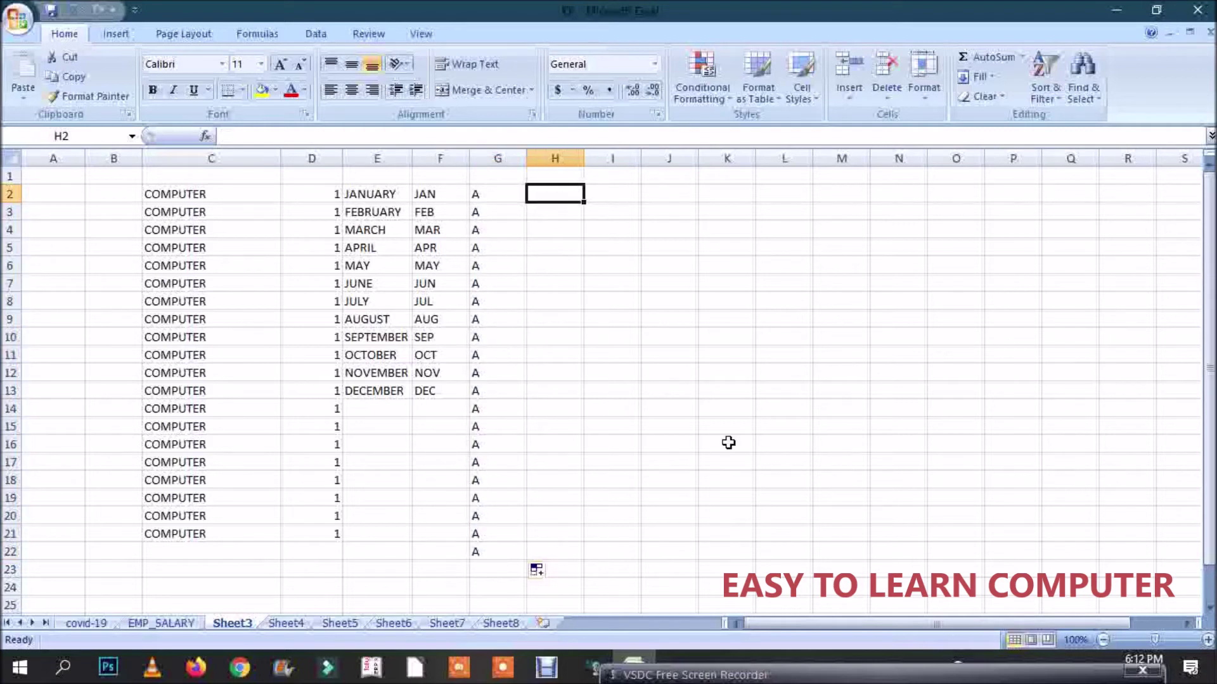
pyautogui.write('MON')
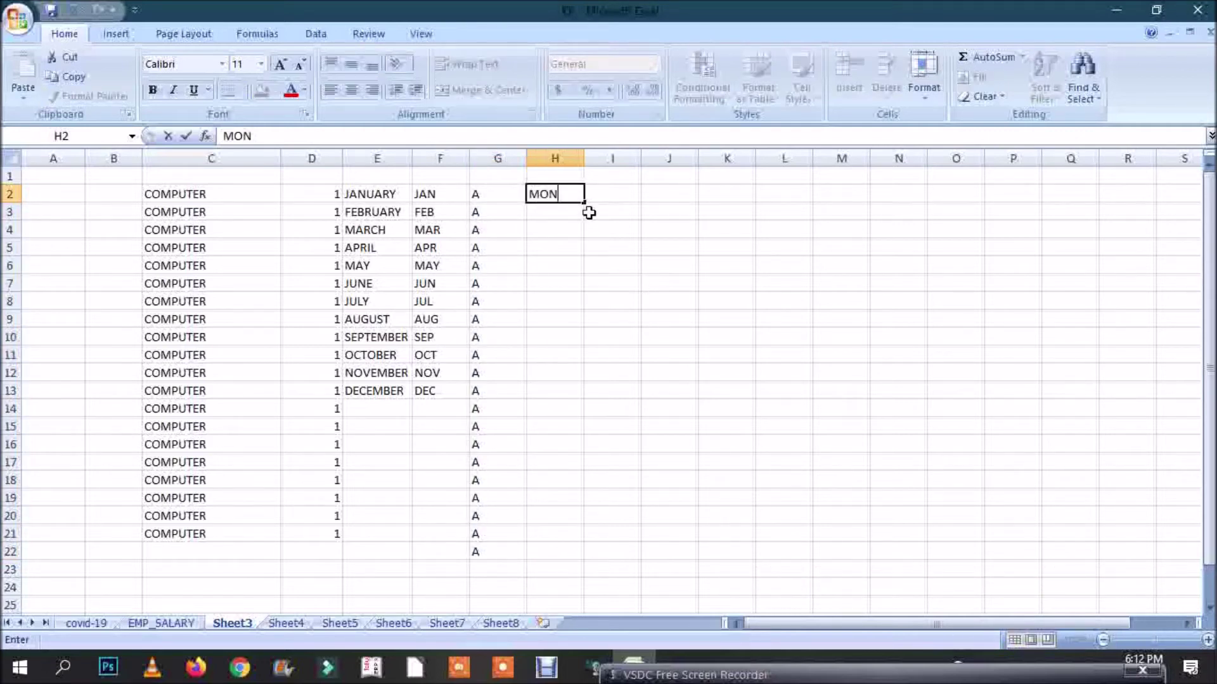
pyautogui.moveTo(583, 202); pyautogui.dragTo(583, 311)
# Enter MONDAY in cell I2, fill the weekday series down through I8, and autofit column I.
pyautogui.click(630, 199)
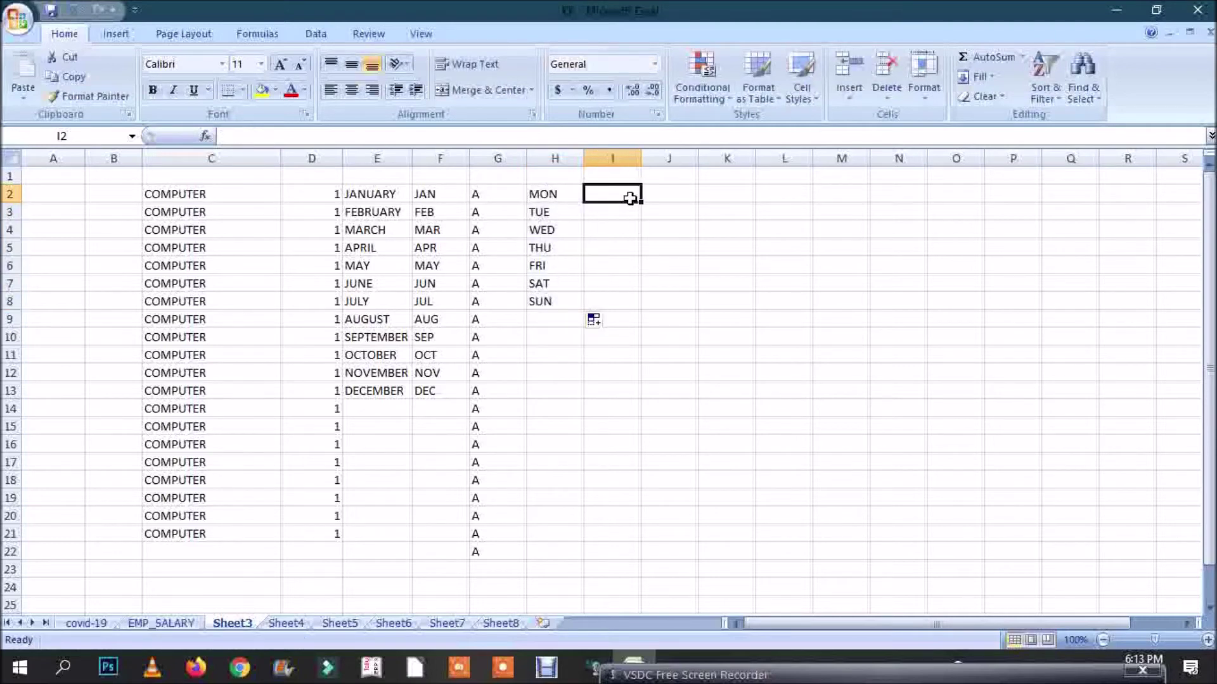
pyautogui.write('MONDAY')
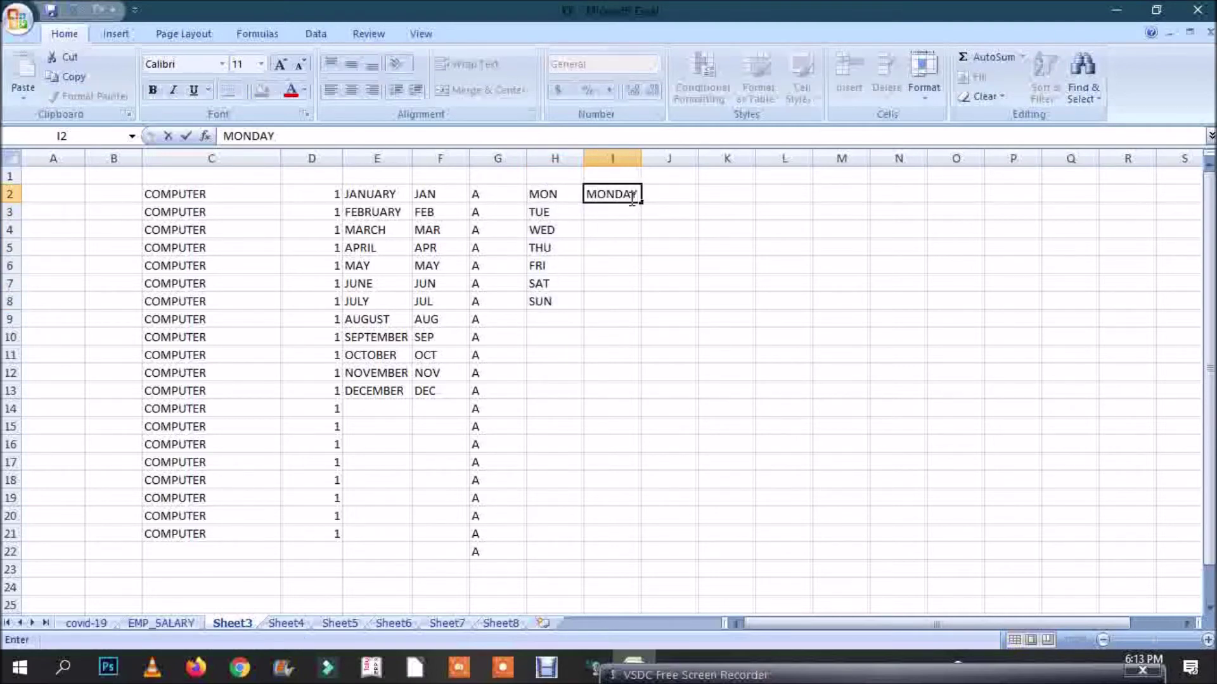
pyautogui.moveTo(643, 202); pyautogui.dragTo(624, 315)
pyautogui.click(615, 438)
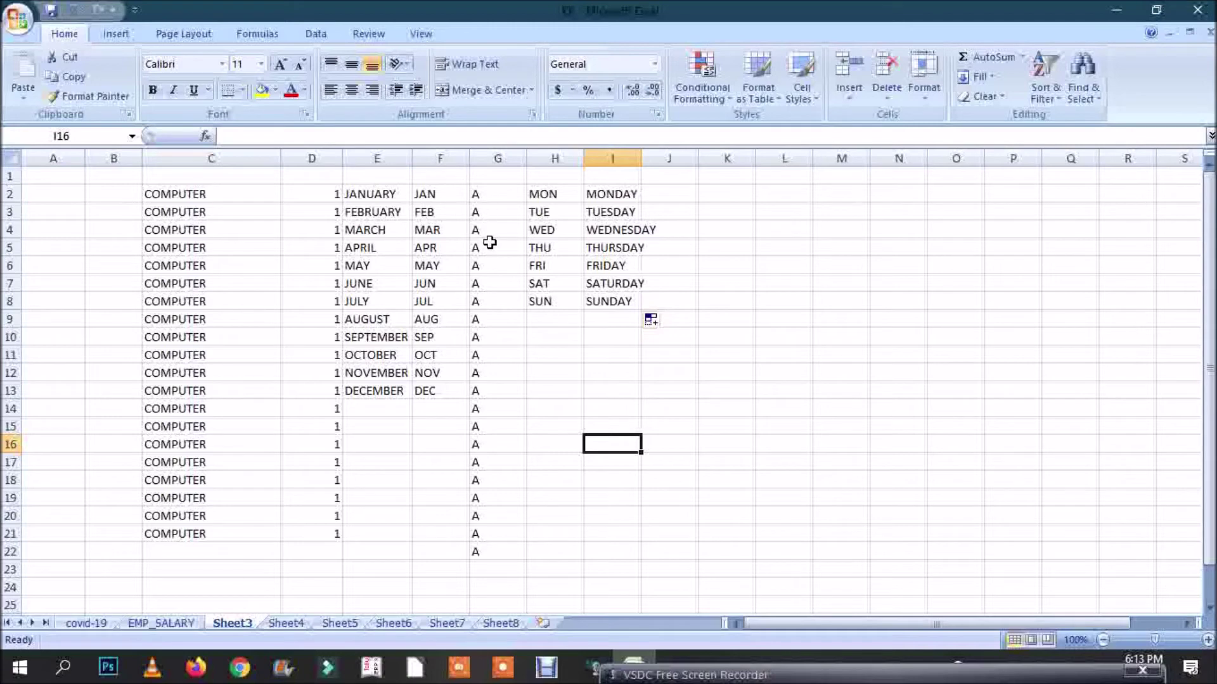
pyautogui.doubleClick(641, 158)
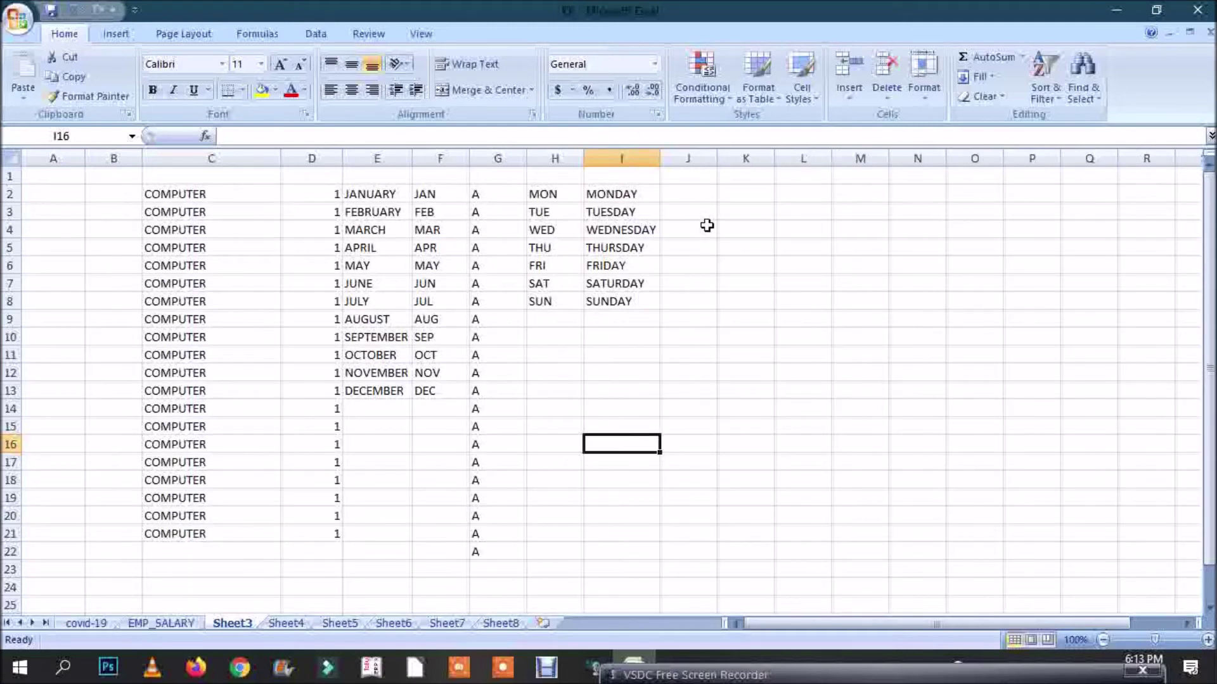
# Enter 1 in J2 and 2 in J3, and extend the number series from both cells down through J23.
pyautogui.click(701, 198)
pyautogui.write('1')
pyautogui.press('Return')
pyautogui.write('2')
pyautogui.press('Return')
pyautogui.moveTo(700, 196); pyautogui.dragTo(701, 209)
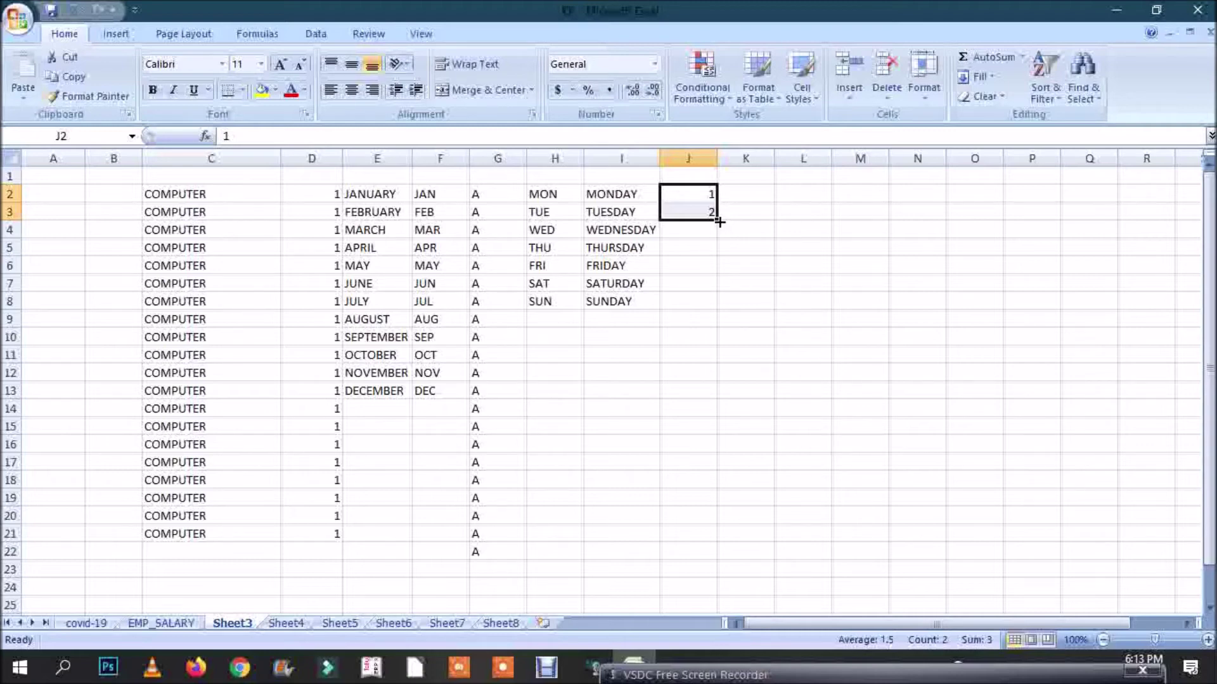
pyautogui.moveTo(719, 222); pyautogui.dragTo(724, 571)
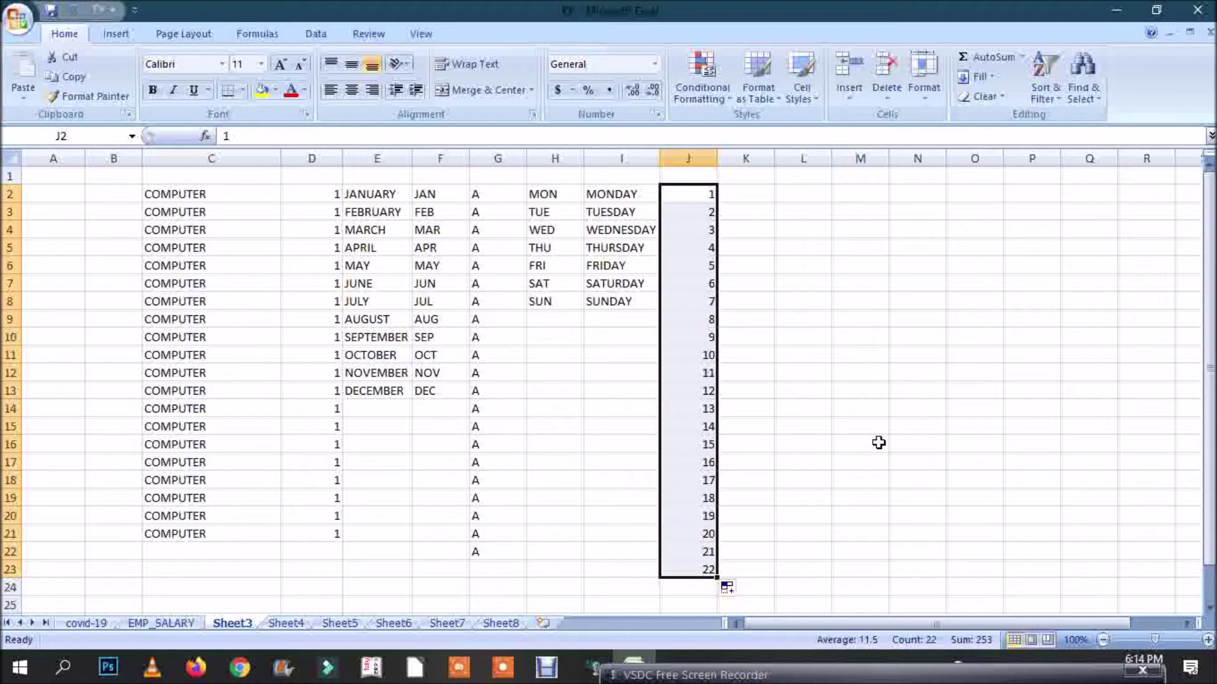
# Undo the column J fill, change J3 to 3, and fill the series from J2:J3 down through J20.
pyautogui.hotkey('ctrl', 'z')
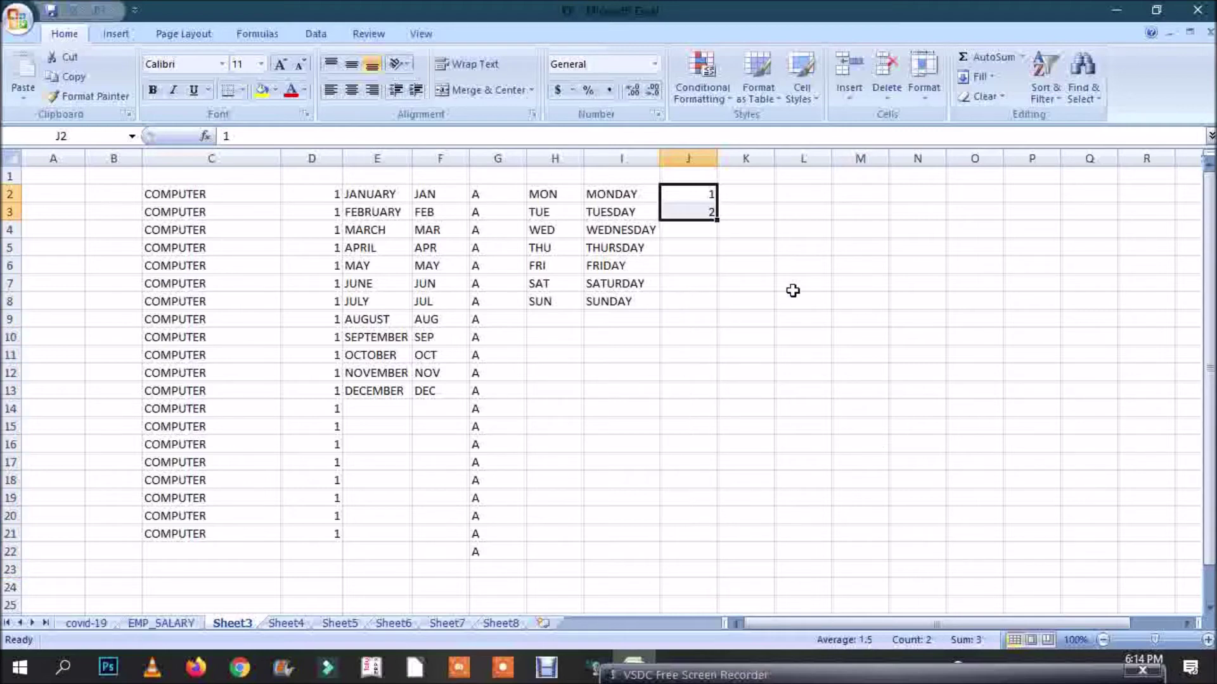
pyautogui.click(706, 209)
pyautogui.write('3')
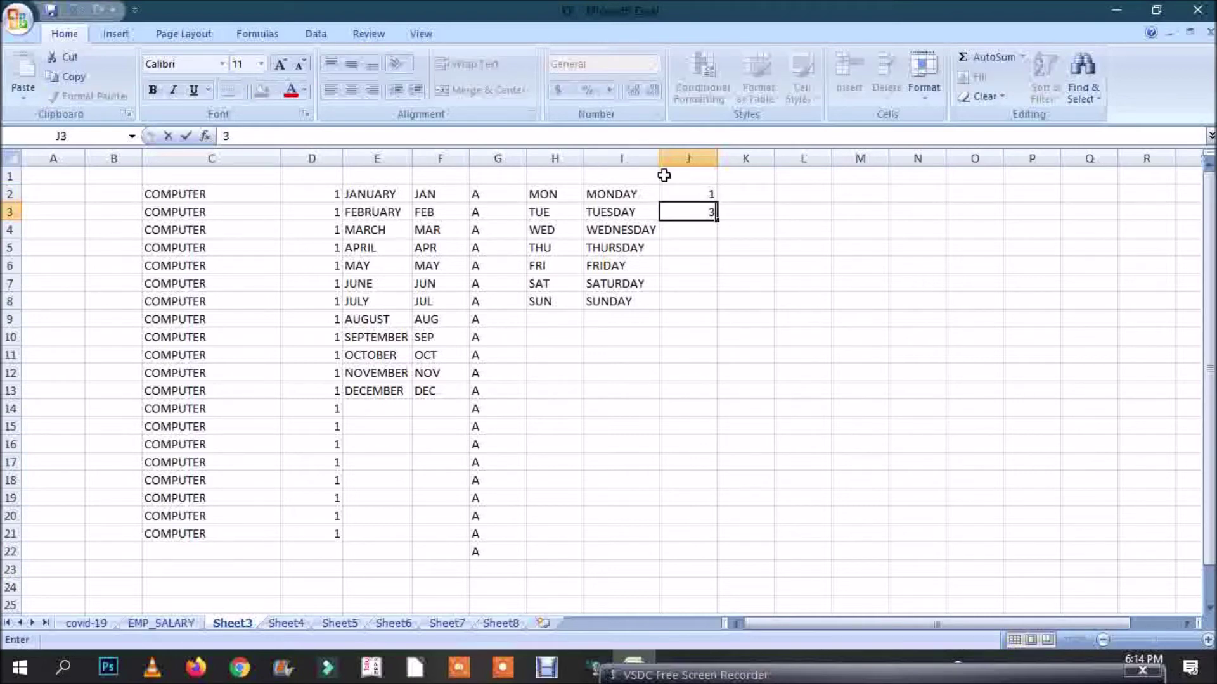
pyautogui.moveTo(701, 194); pyautogui.dragTo(722, 535)
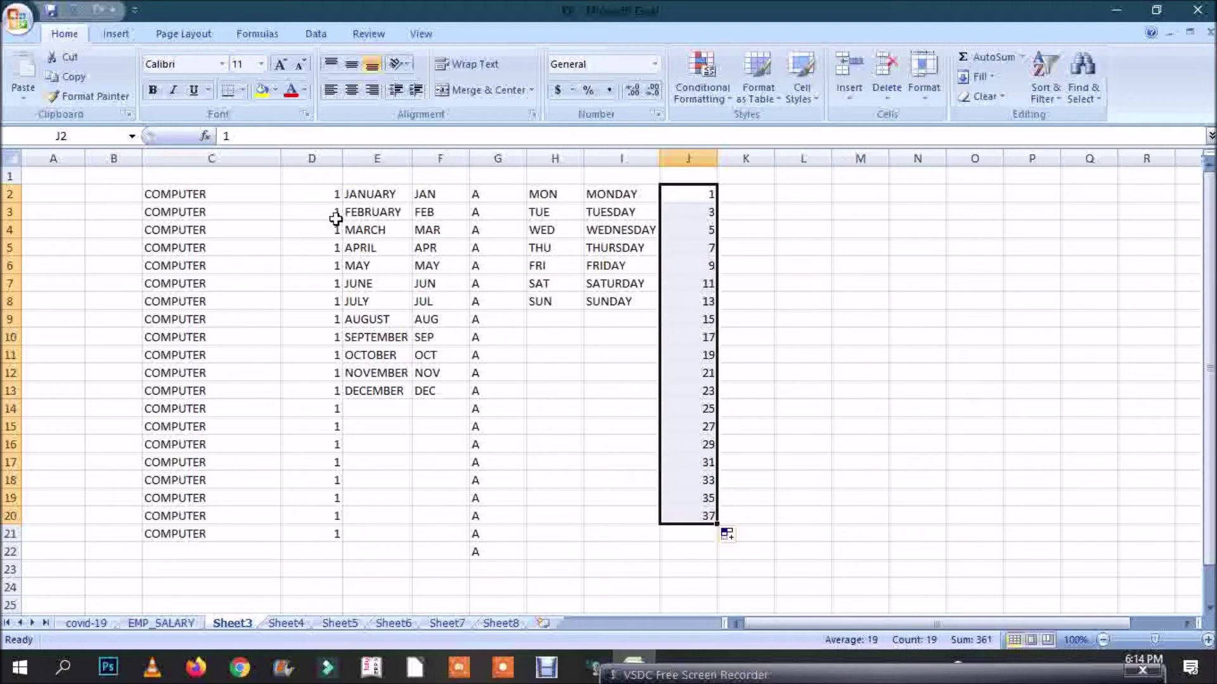
pyautogui.click(388, 194)
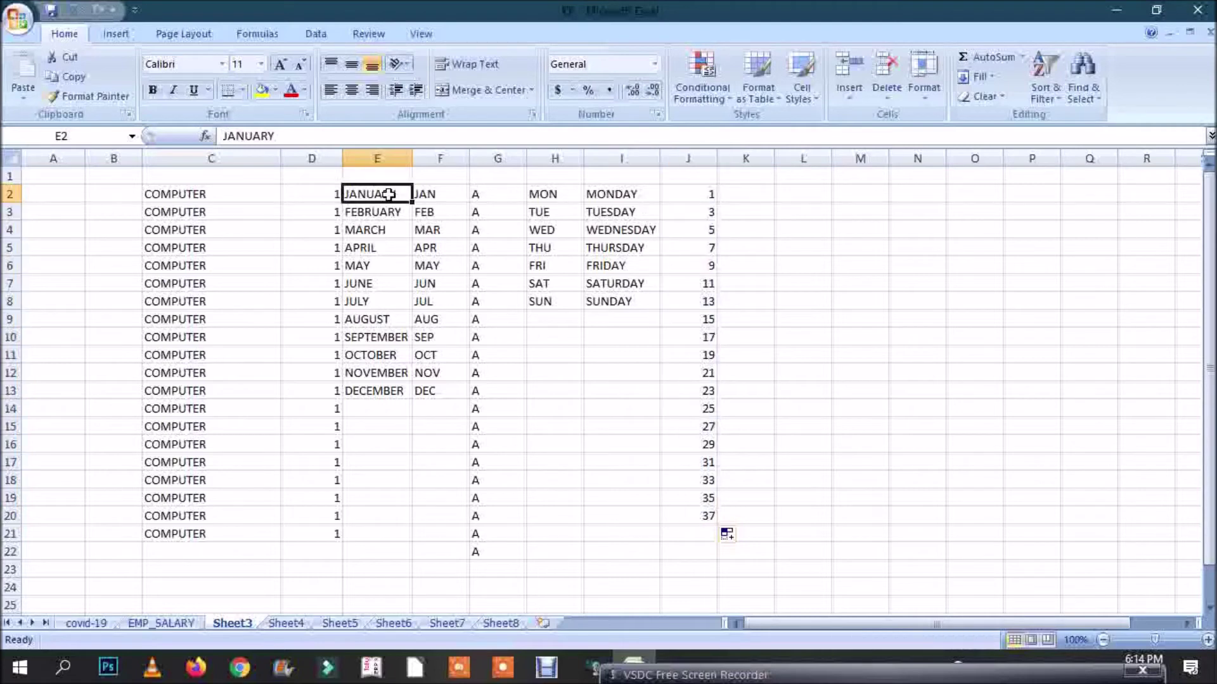
pyautogui.click(425, 194)
pyautogui.click(543, 194)
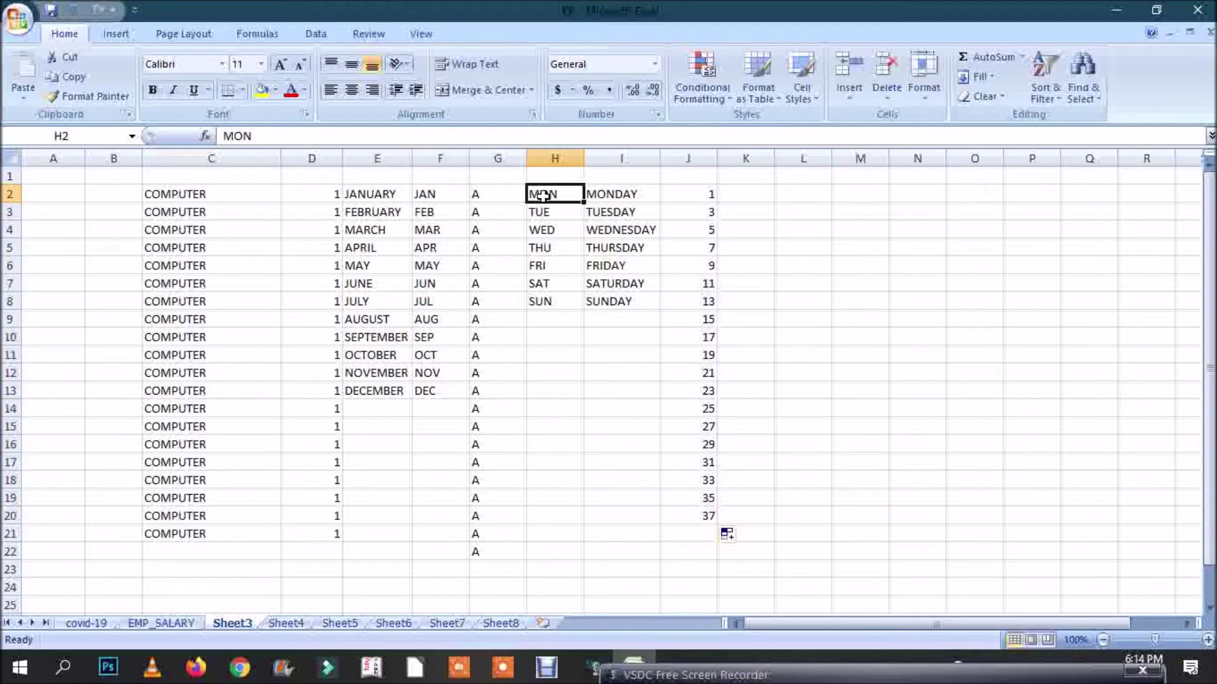
pyautogui.click(618, 194)
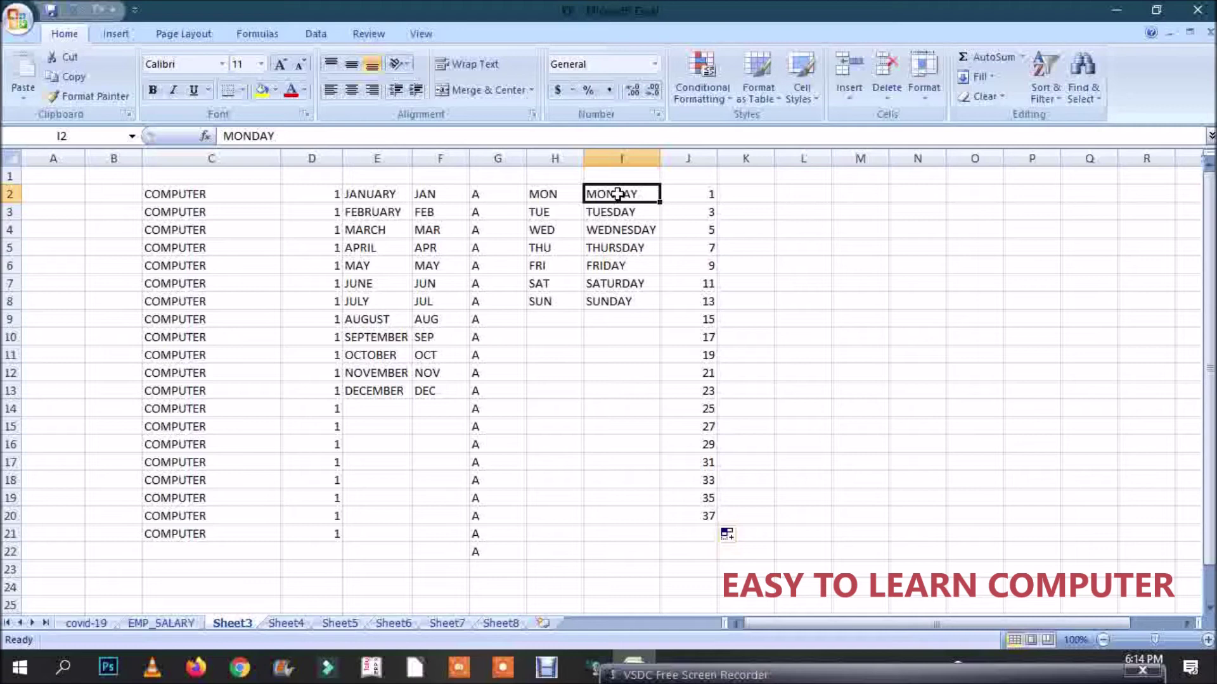
# Enter A in L2 and B in L3, and fill the pair down column L through L16.
pyautogui.click(798, 195)
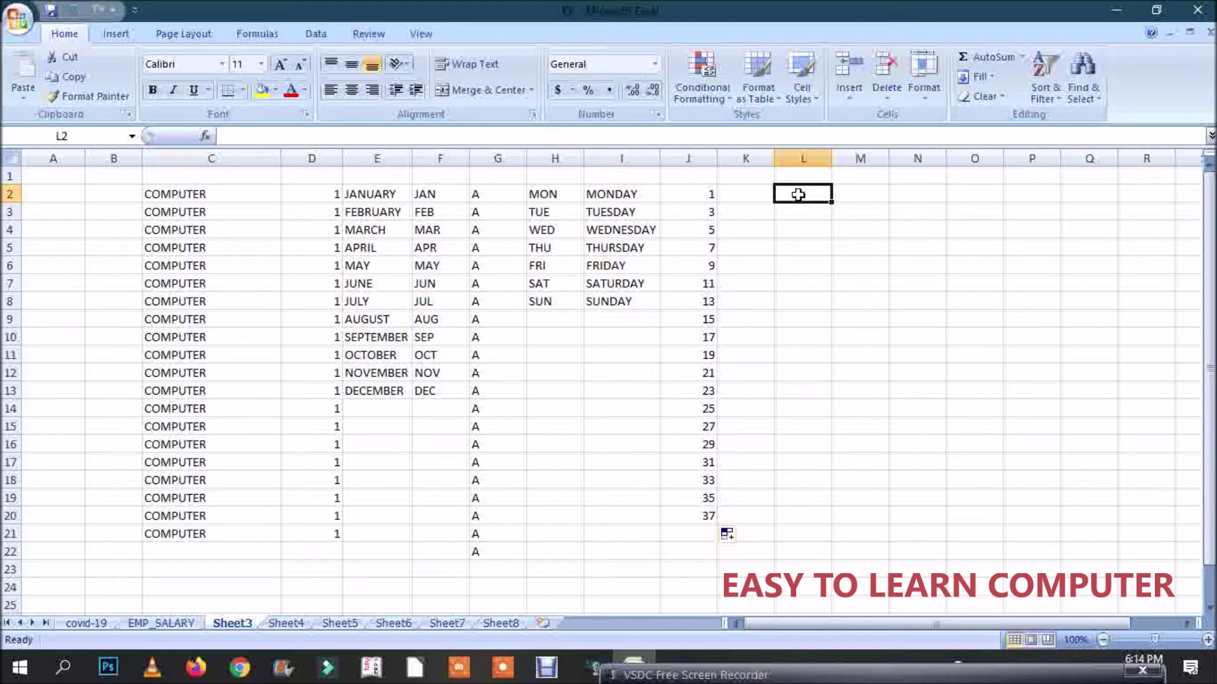
pyautogui.write('A')
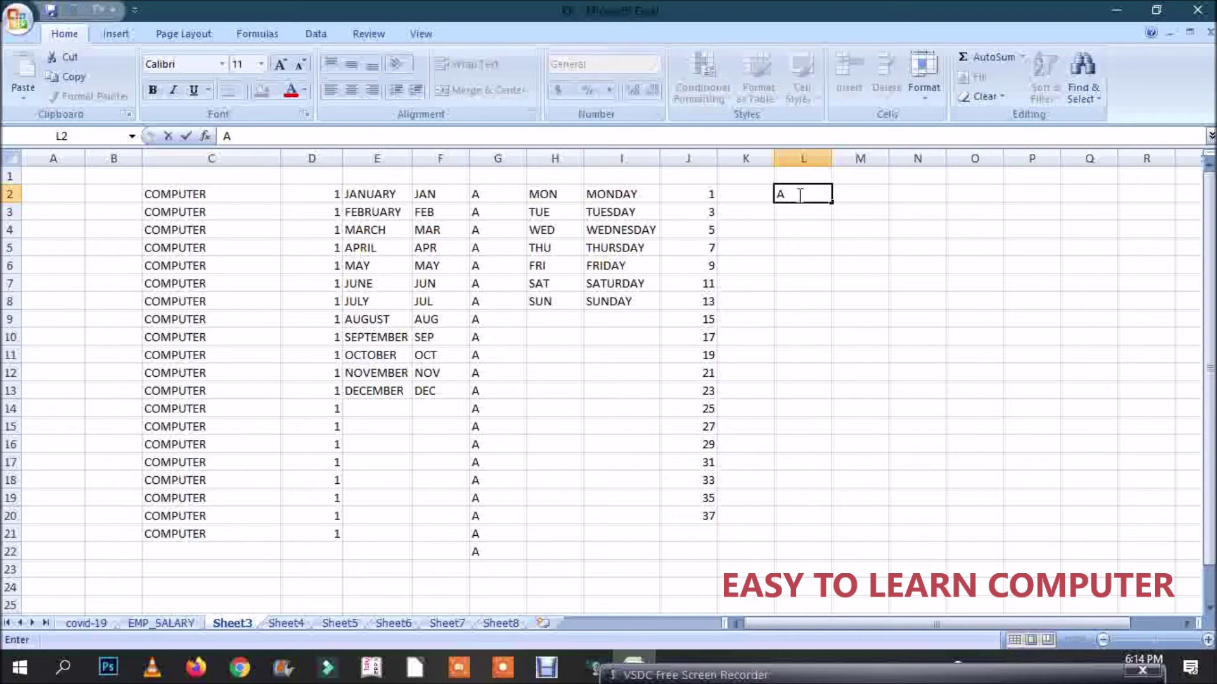
pyautogui.press('Return')
pyautogui.write('B')
pyautogui.press('Return')
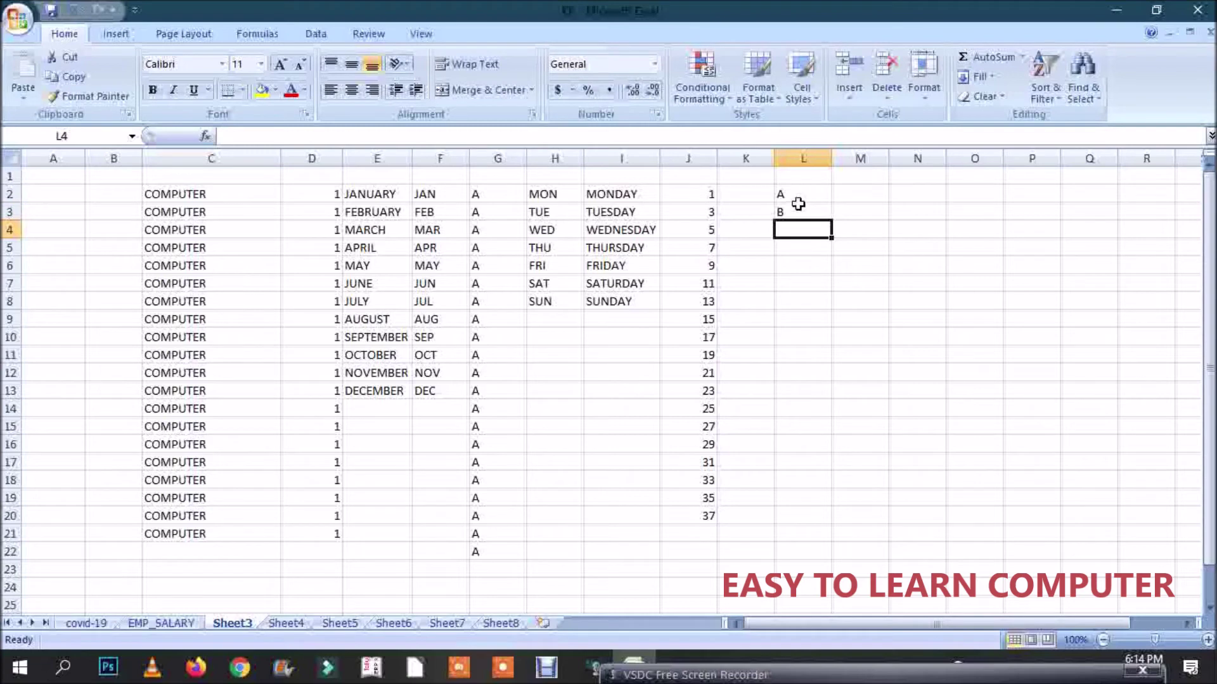
pyautogui.moveTo(800, 201); pyautogui.dragTo(821, 461)
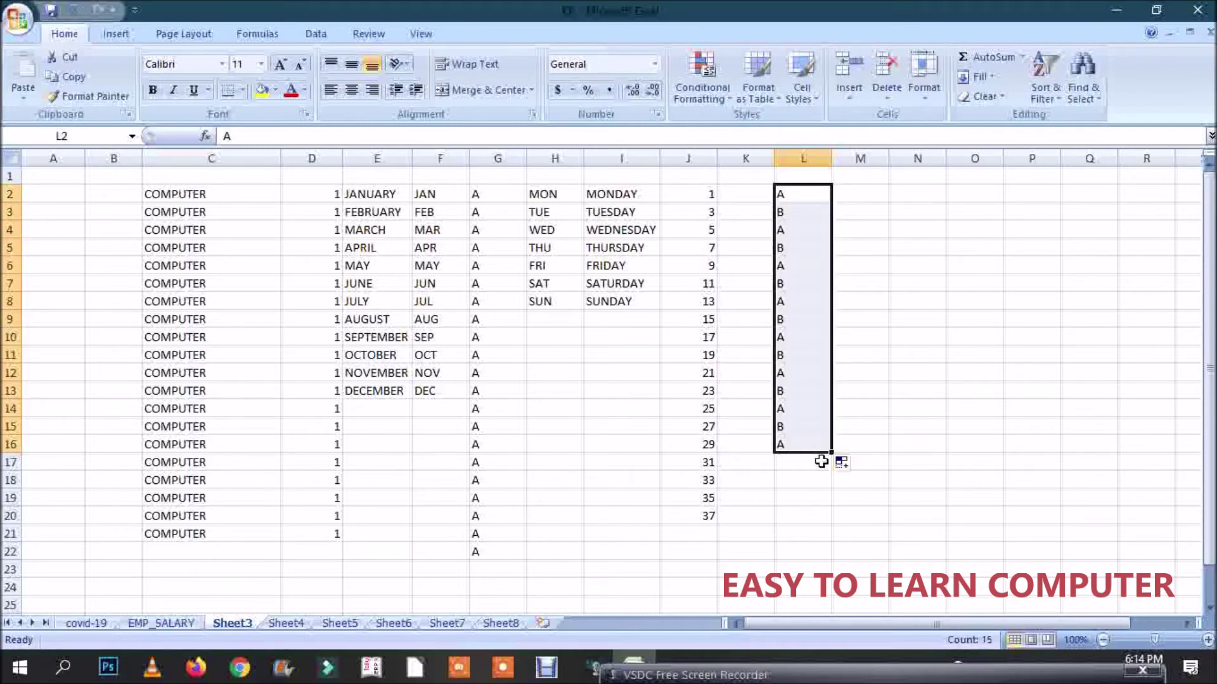
# Undo the column L fill and clear the A and B entries from L2:L3.
pyautogui.hotkey('ctrl', 'z')
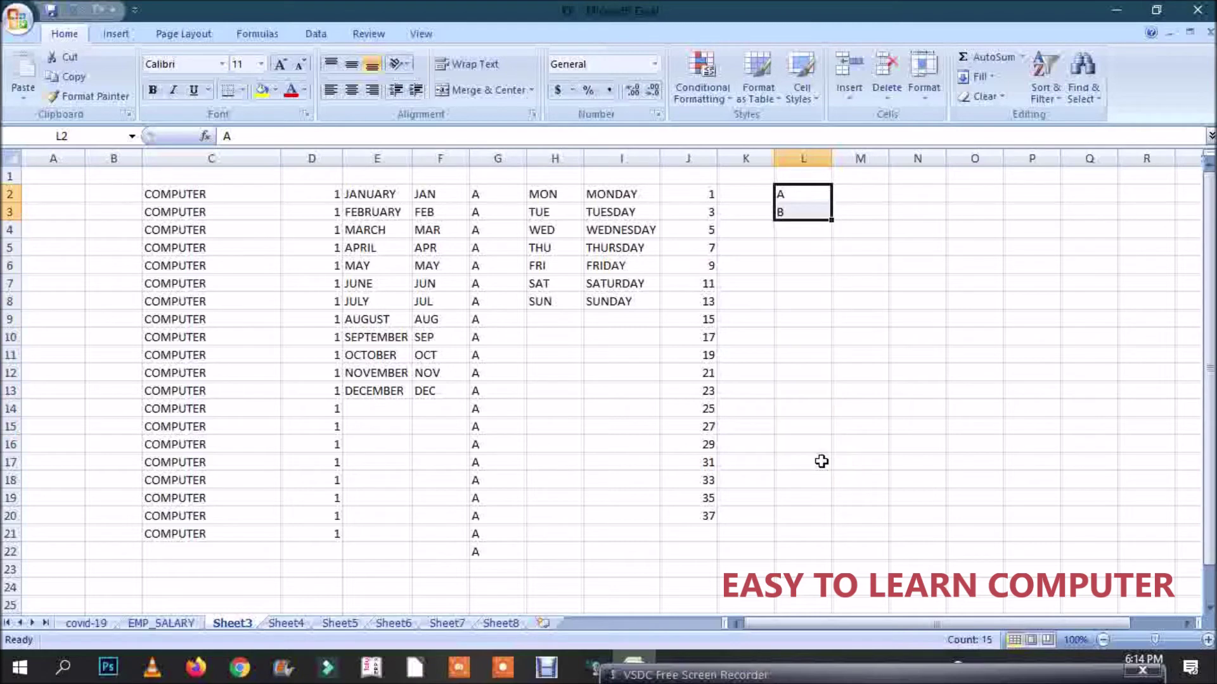
pyautogui.press('Delete')
pyautogui.click(814, 311)
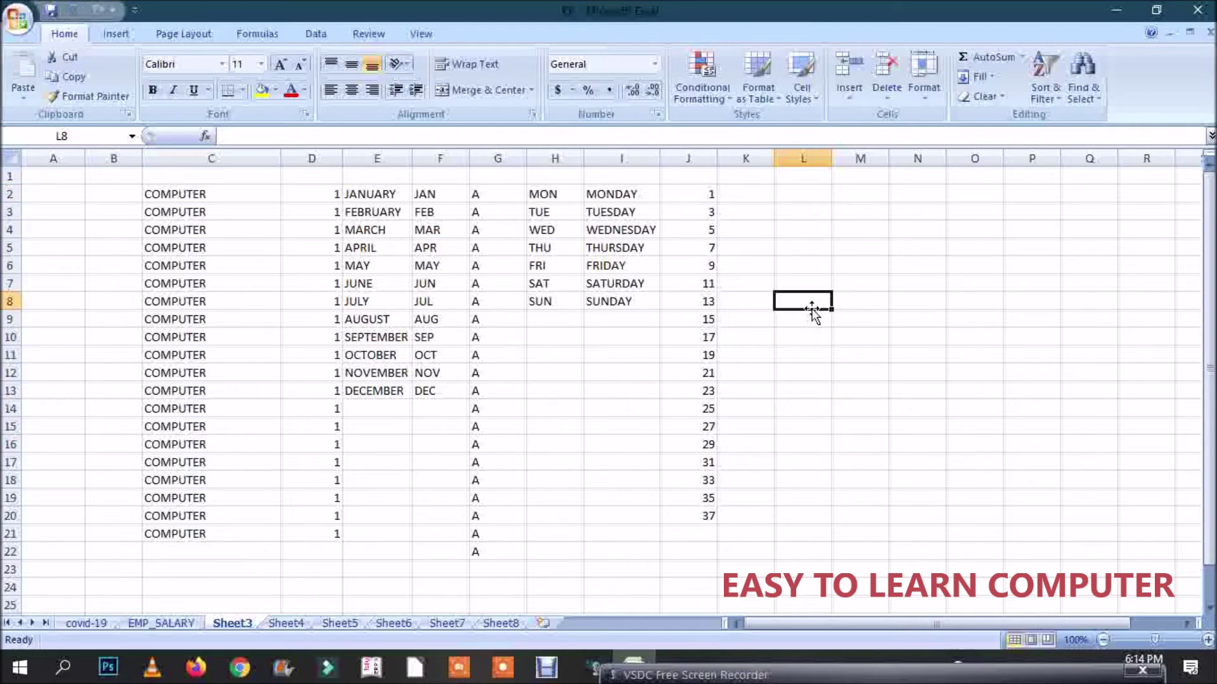
pyautogui.moveTo(643, 198); pyautogui.dragTo(627, 280)
pyautogui.moveTo(380, 200); pyautogui.dragTo(409, 395)
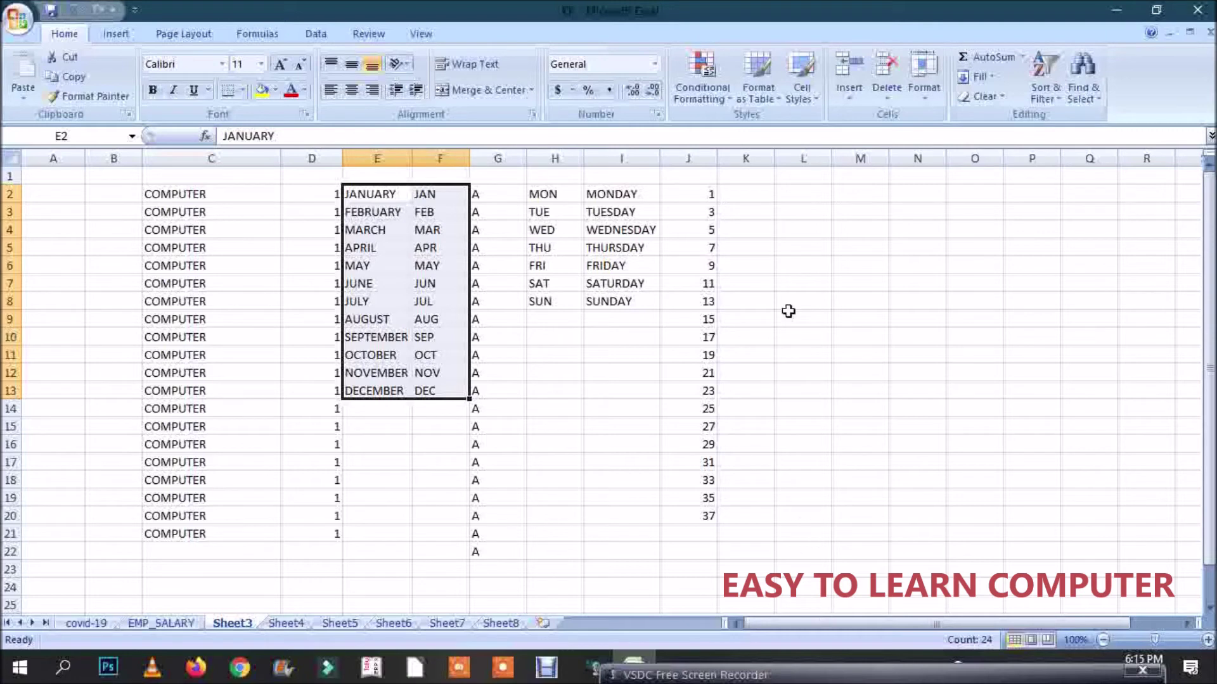
# Enter the date 08/07/2021 in cell L2.
pyautogui.click(799, 189)
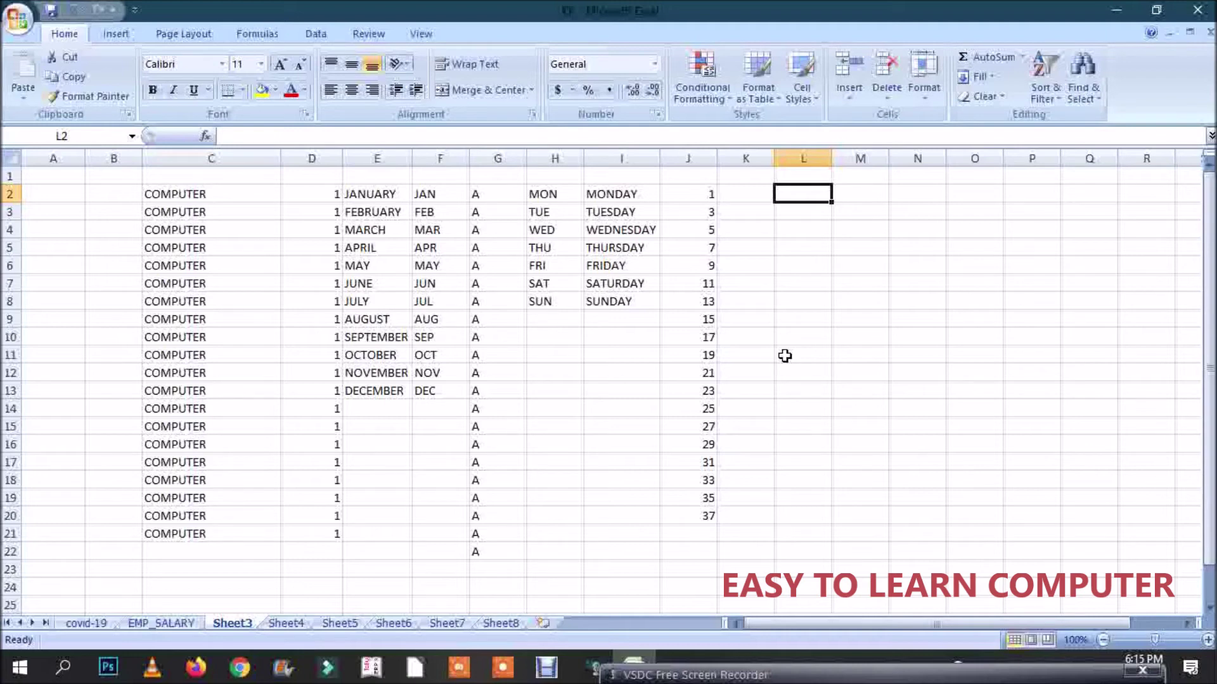
pyautogui.write('0')
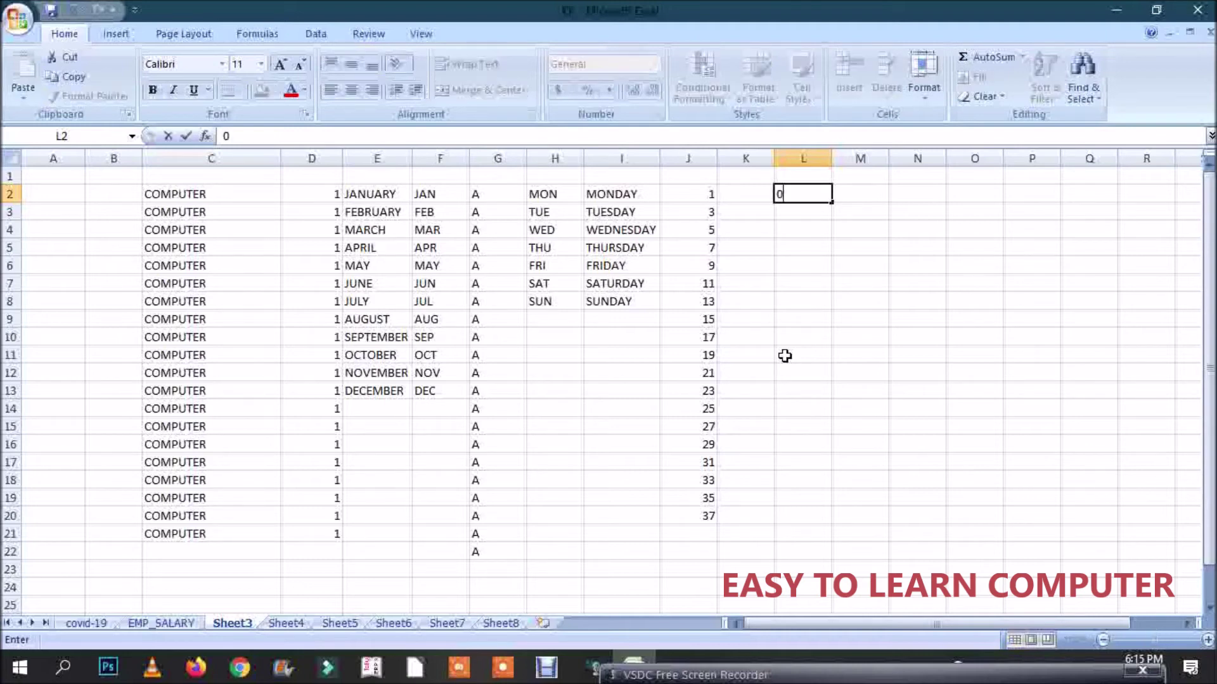
pyautogui.write('8/07/2021')
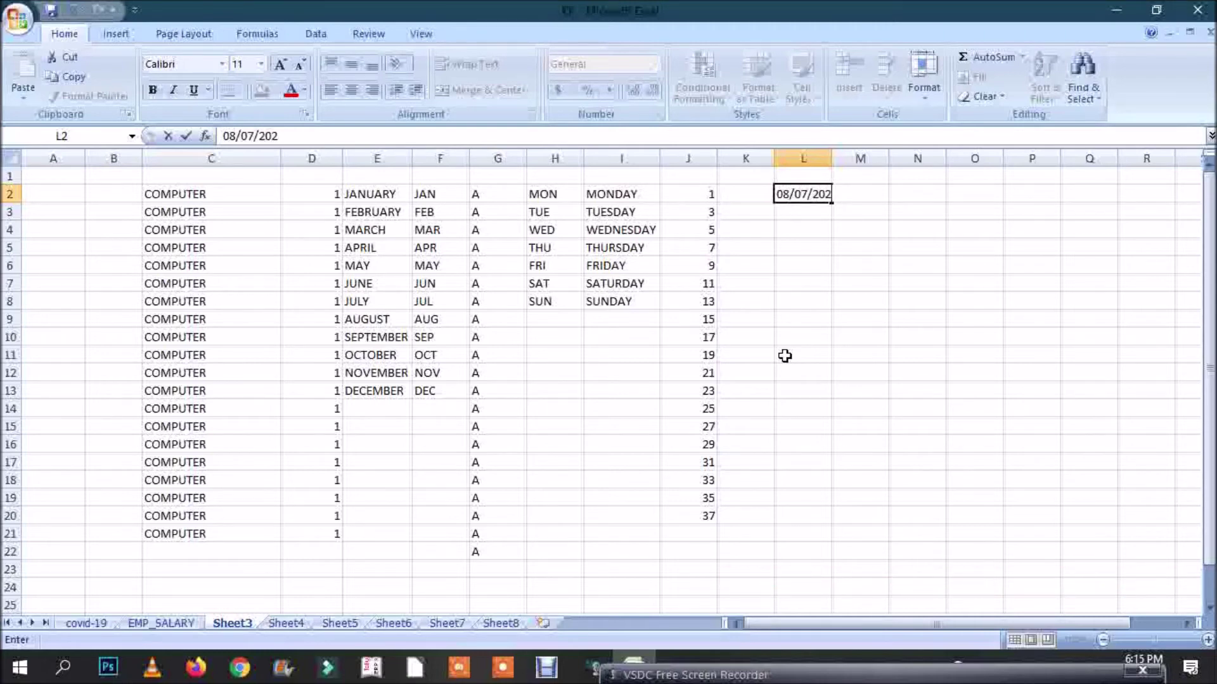
pyautogui.press('Return')
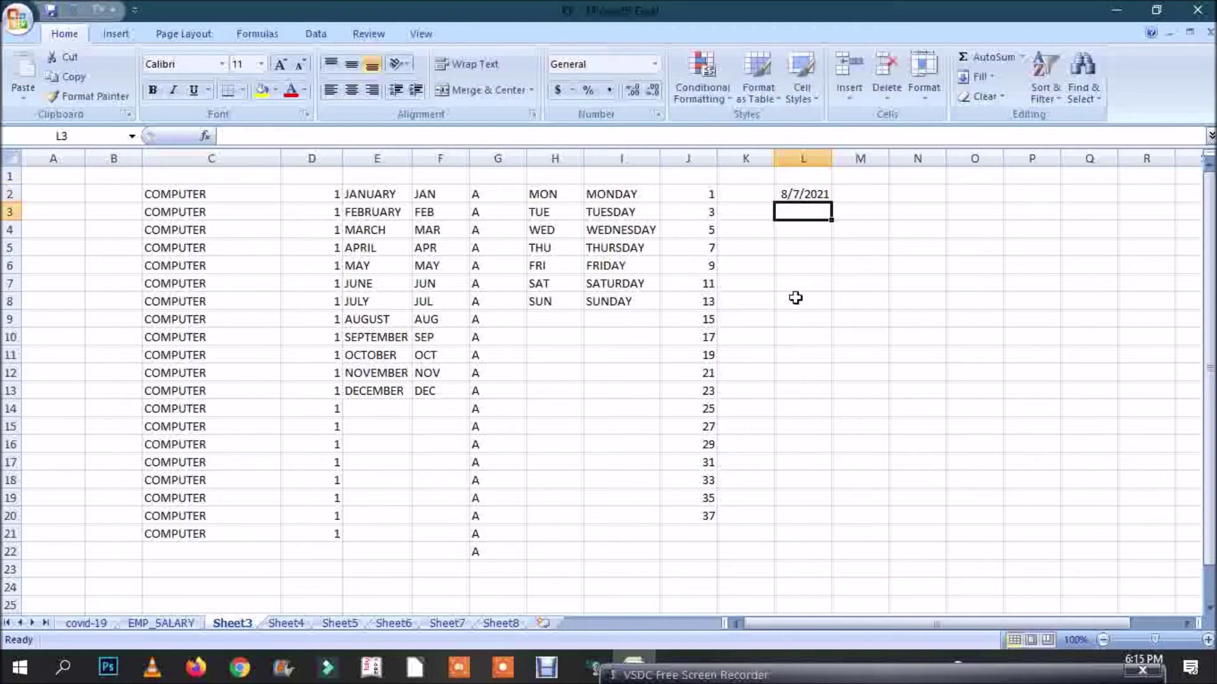
# Fill the date in L2 down through L20 and widen column L to fit the dates.
pyautogui.click(818, 193)
pyautogui.moveTo(831, 204); pyautogui.dragTo(831, 517)
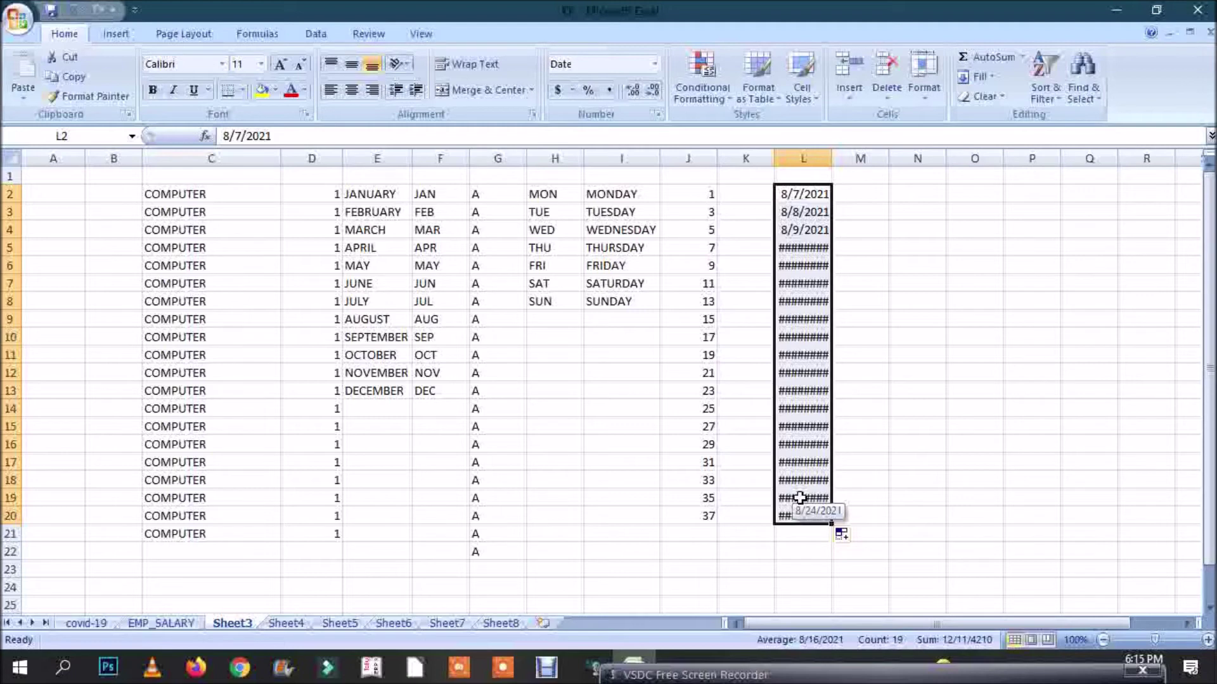
pyautogui.moveTo(830, 155); pyautogui.dragTo(848, 156)
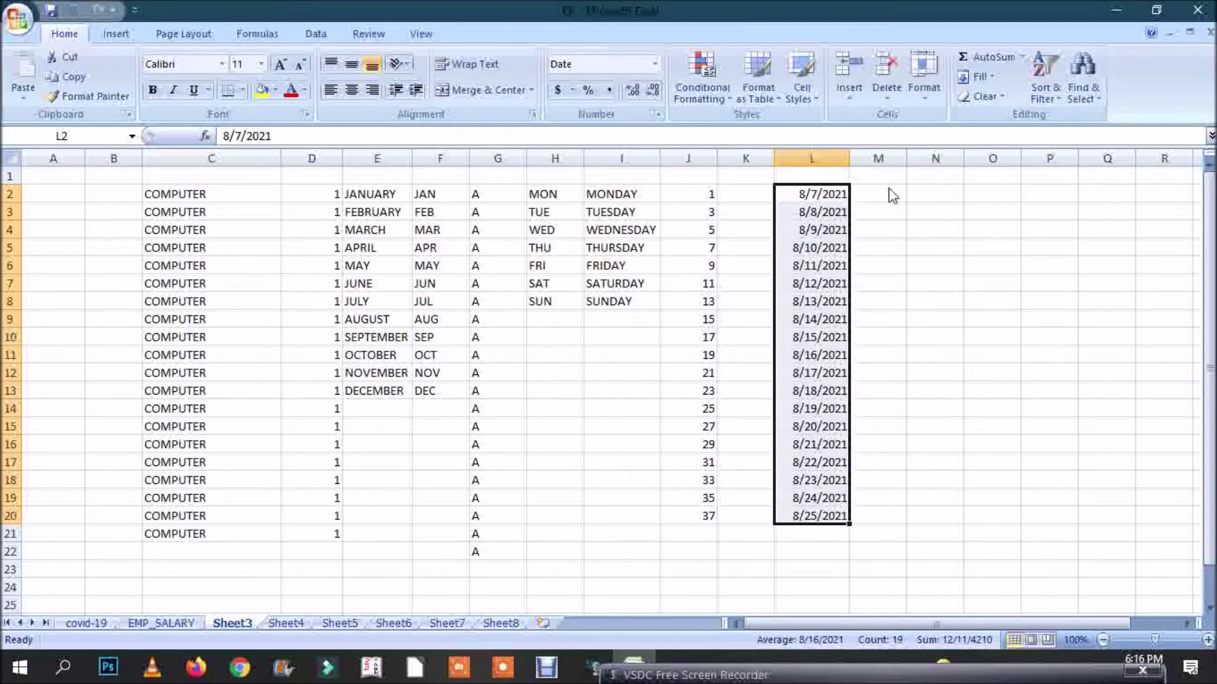
# Undo the widening of column L and the date fill below L2.
pyautogui.hotkey('ctrl', 'z')
pyautogui.hotkey('ctrl', 'z')
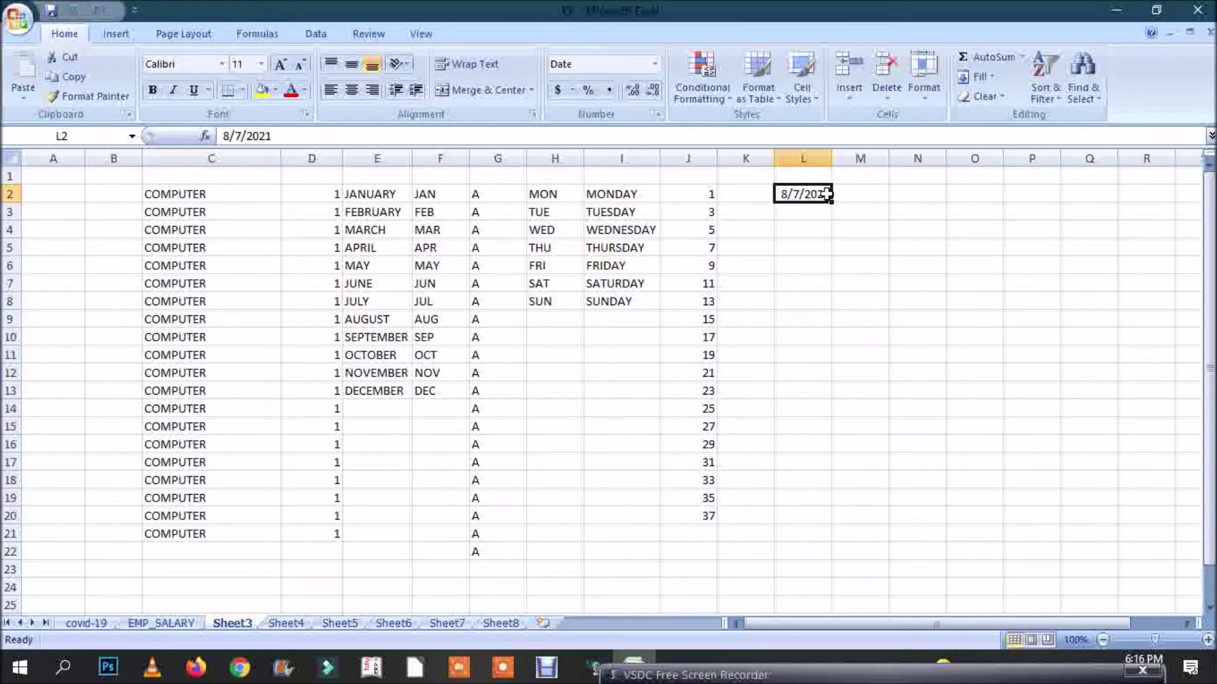
# Replace the date in cell L2 with 7/8/2021.
pyautogui.write('7')
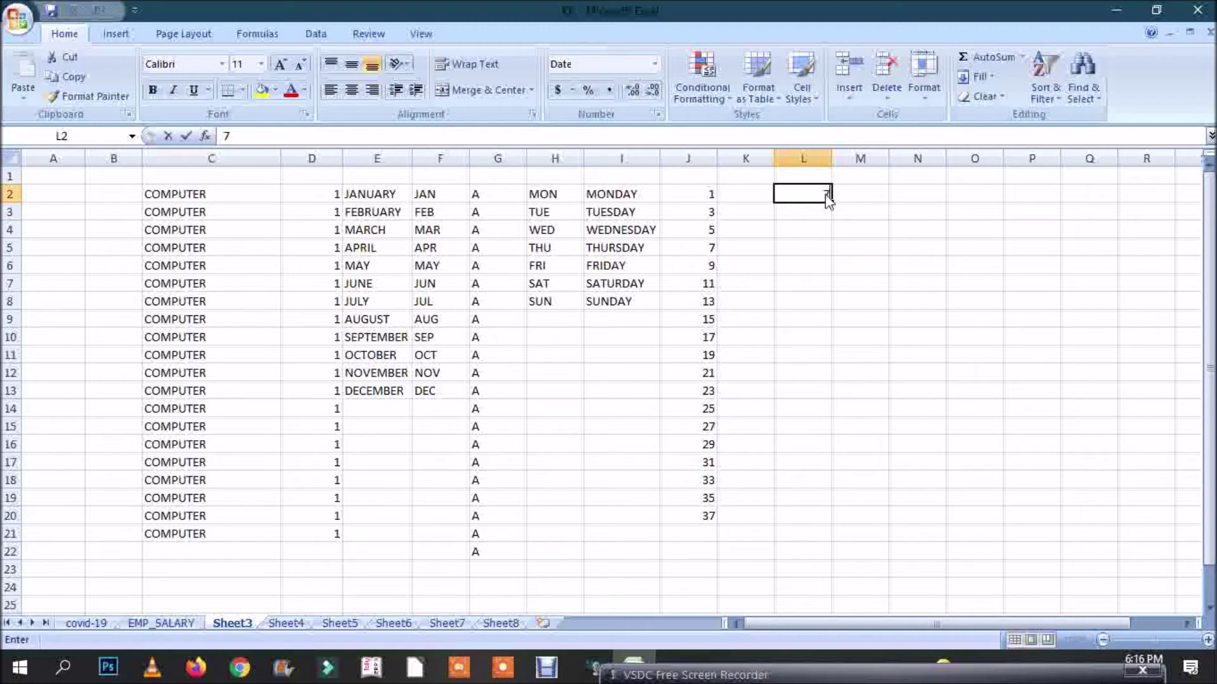
pyautogui.write('/8/')
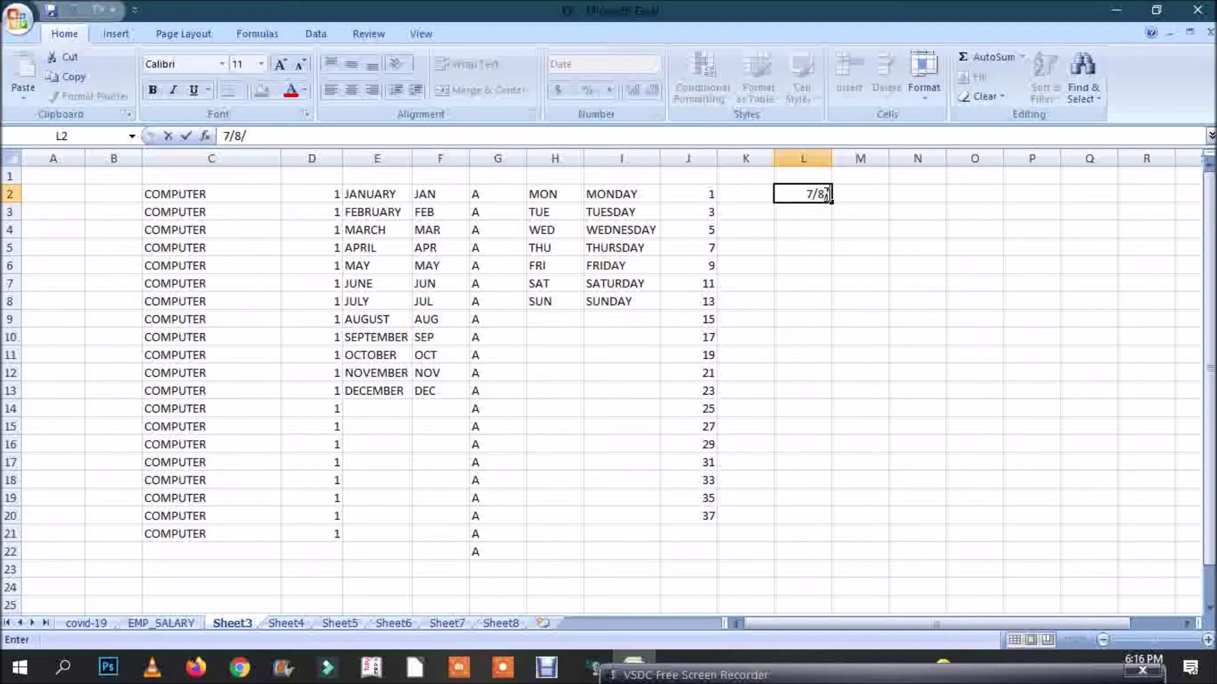
pyautogui.write('2021')
pyautogui.press('Return')
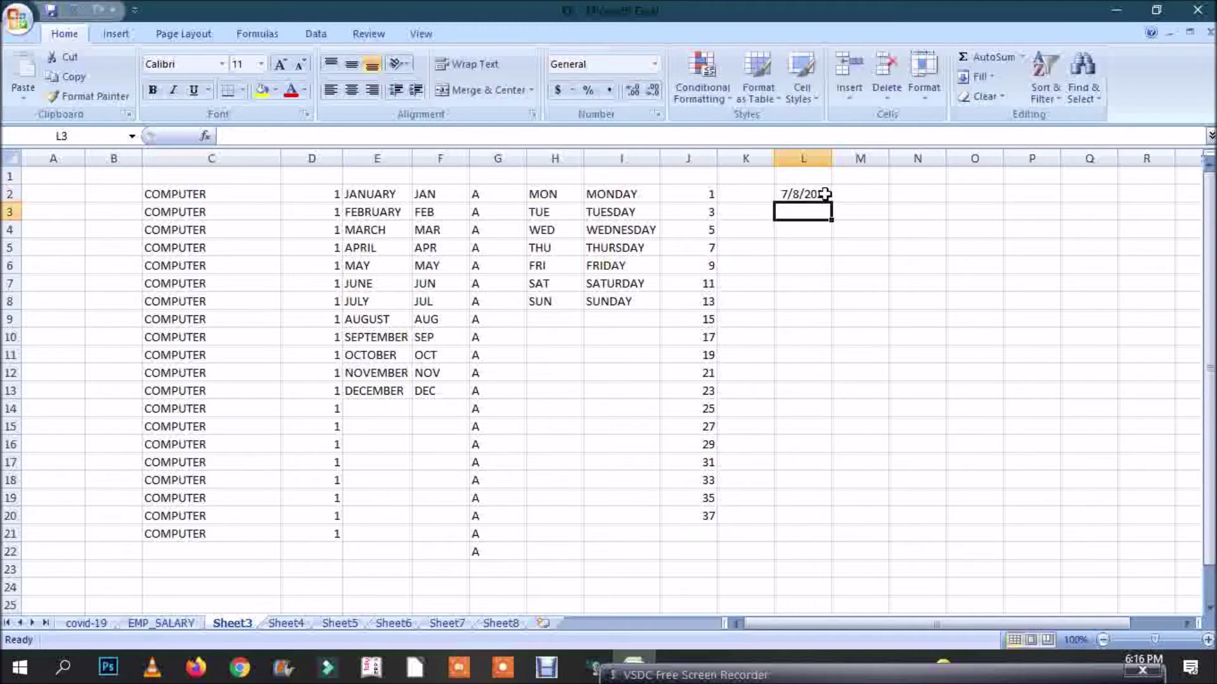
# Fill the date in L2 down through L19 and widen column L to fit the dates.
pyautogui.click(826, 195)
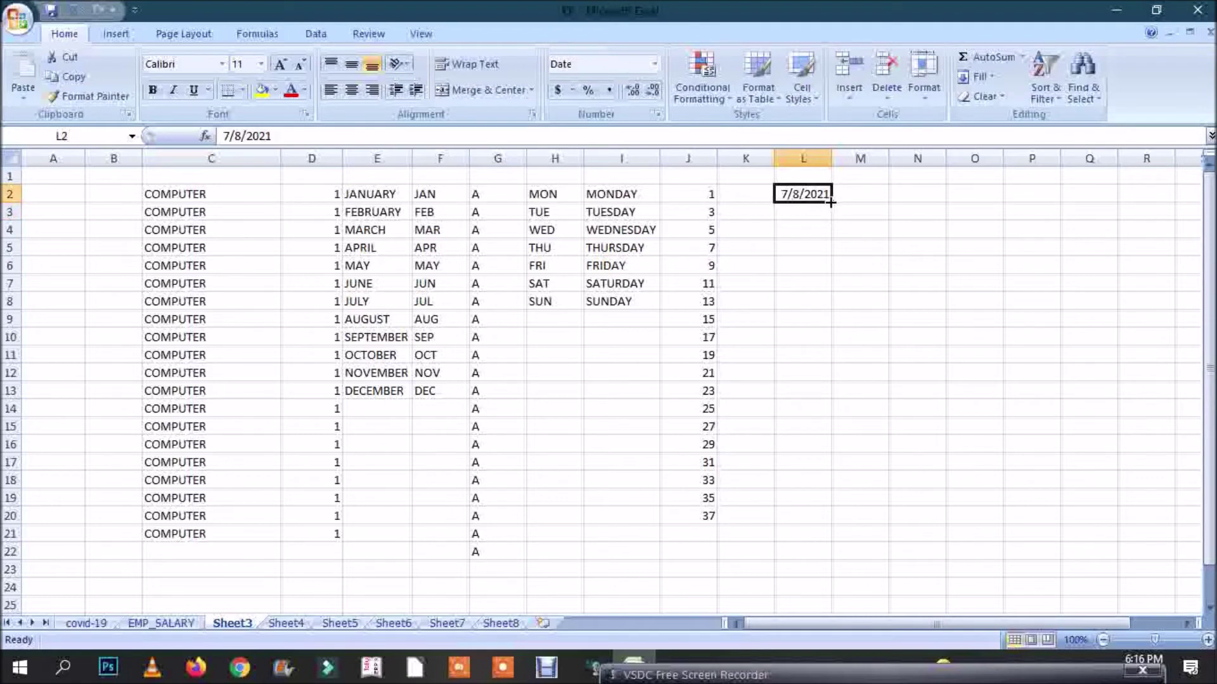
pyautogui.moveTo(831, 208); pyautogui.dragTo(845, 512)
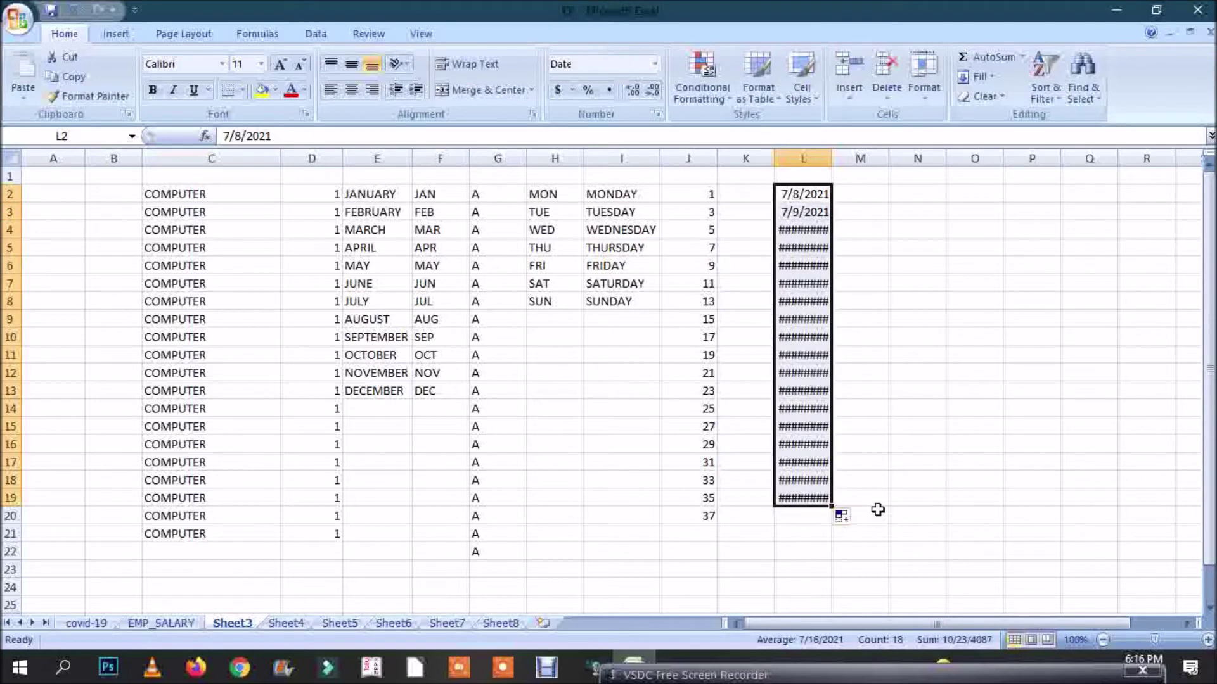
pyautogui.moveTo(831, 159); pyautogui.dragTo(860, 159)
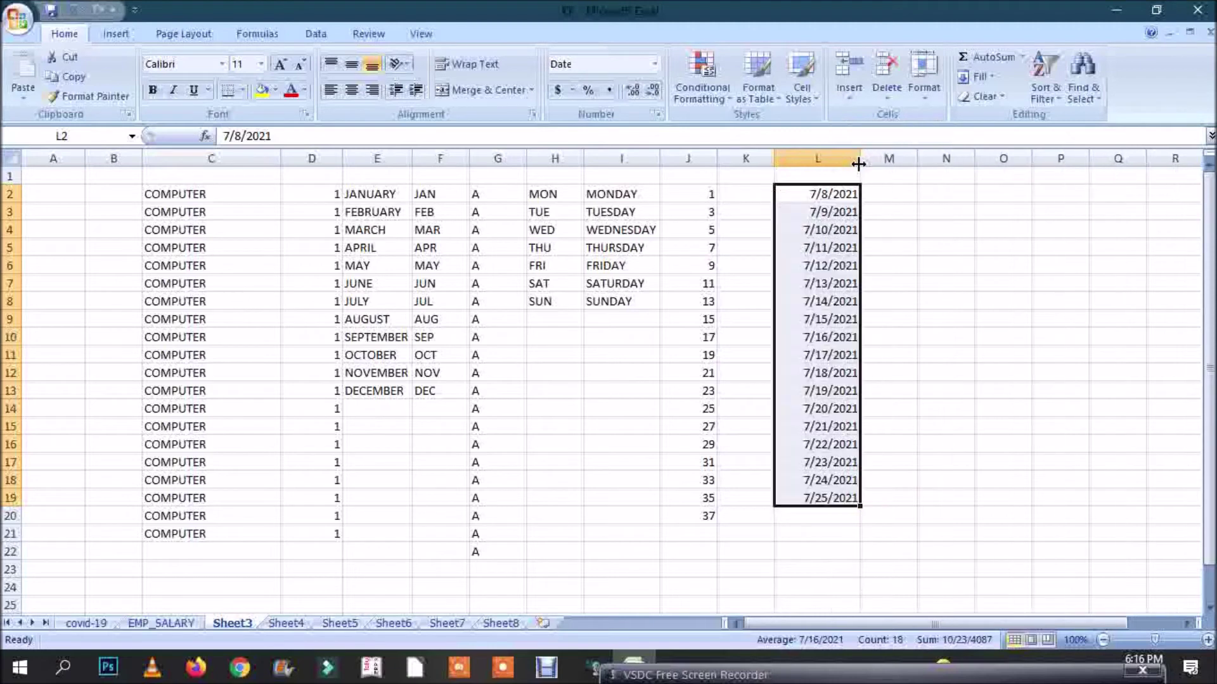
pyautogui.click(759, 558)
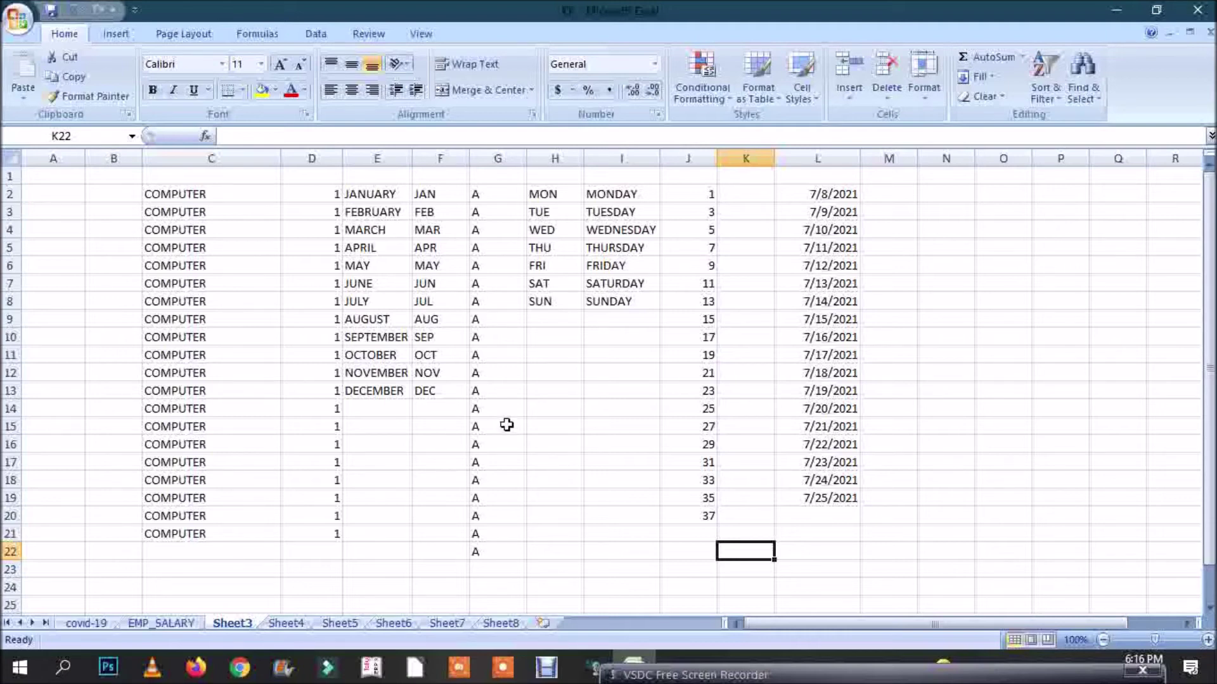
# Clear the COMPUTER entries from C2:C21.
pyautogui.moveTo(258, 195); pyautogui.dragTo(254, 538)
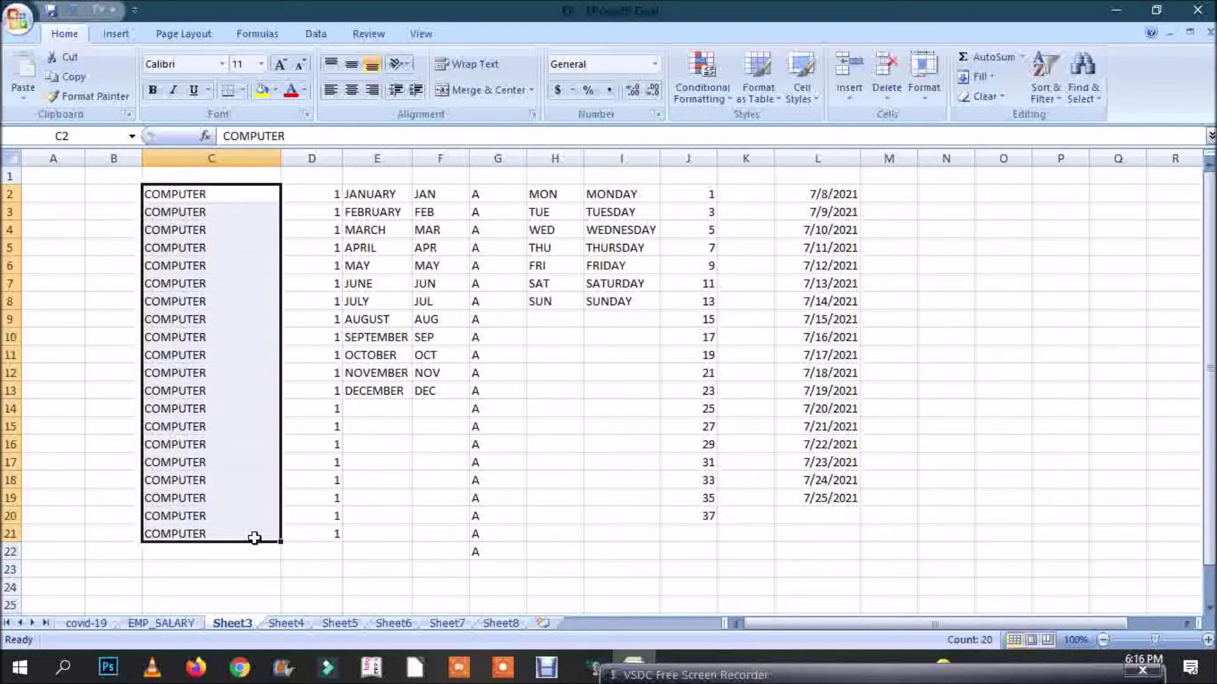
pyautogui.press('Delete')
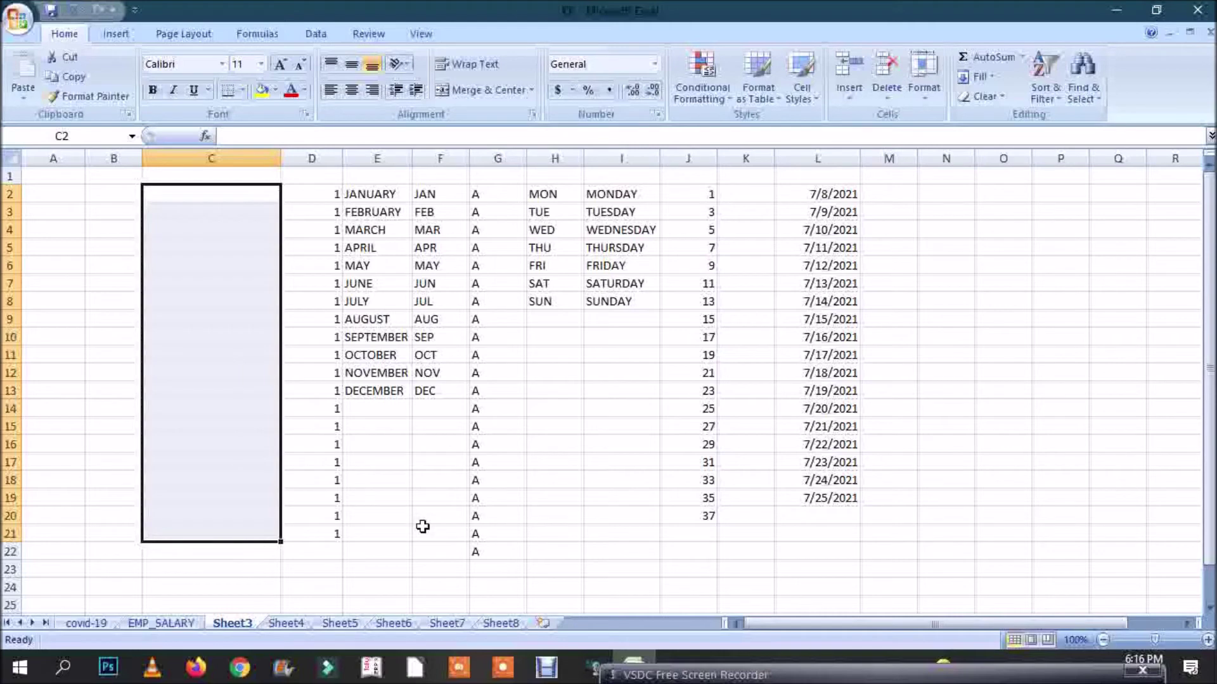
pyautogui.click(417, 491)
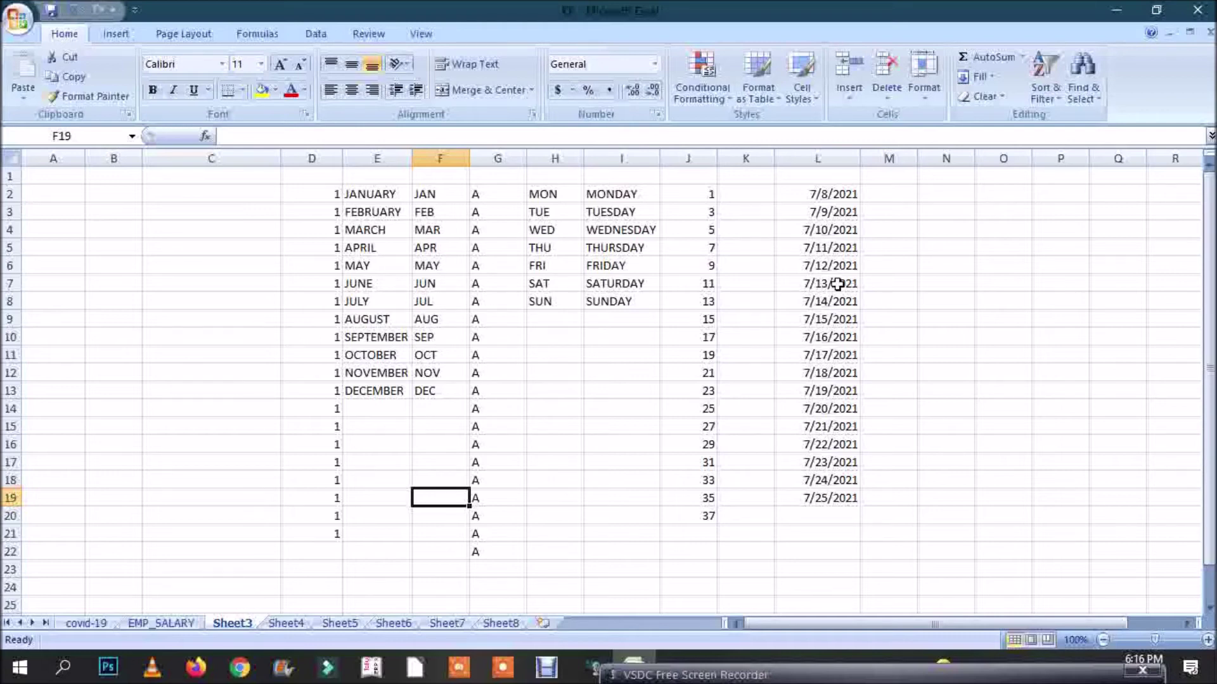
# Clear the filled dates below L2, keeping only the date in L2.
pyautogui.click(827, 218)
pyautogui.moveTo(827, 218); pyautogui.dragTo(817, 512)
pyautogui.press('Delete')
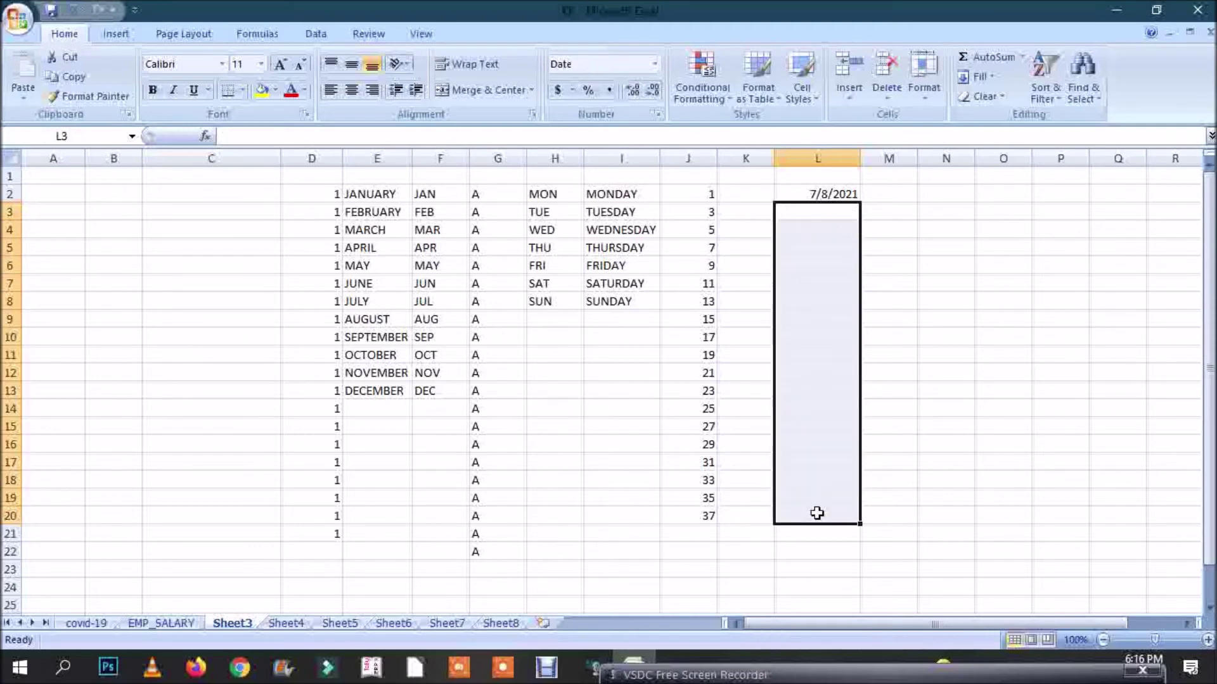
pyautogui.click(940, 298)
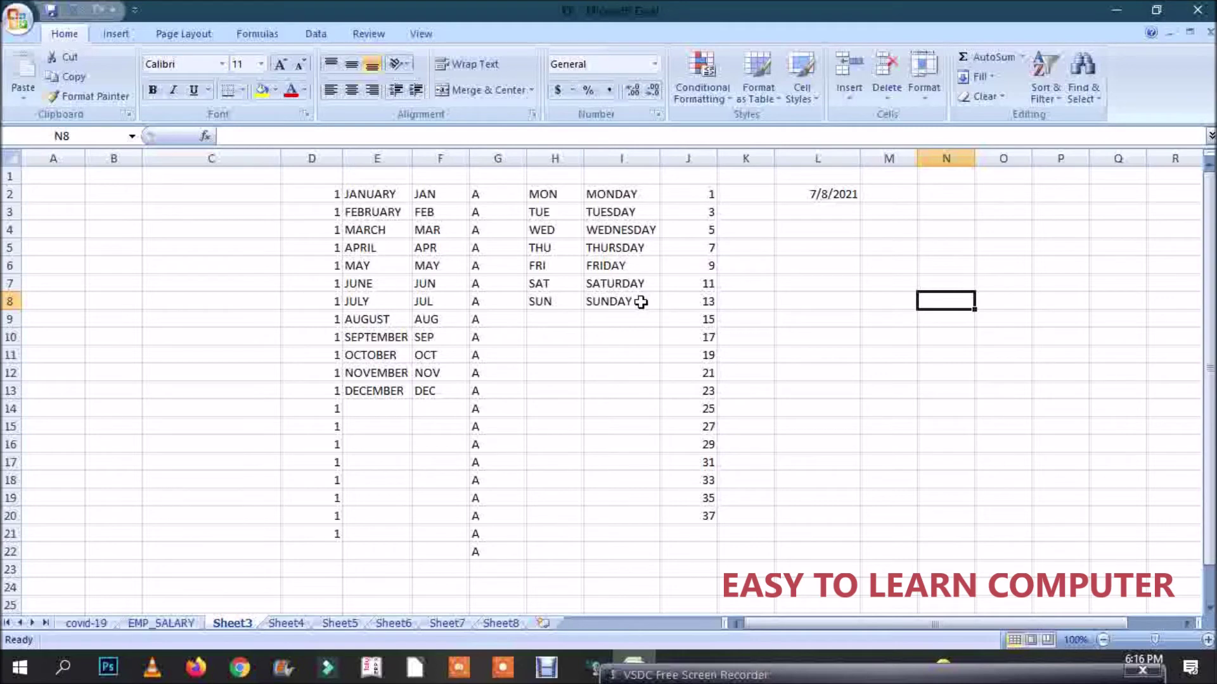
# Enter the text COMPUTER CENTER in cell I22.
pyautogui.click(602, 547)
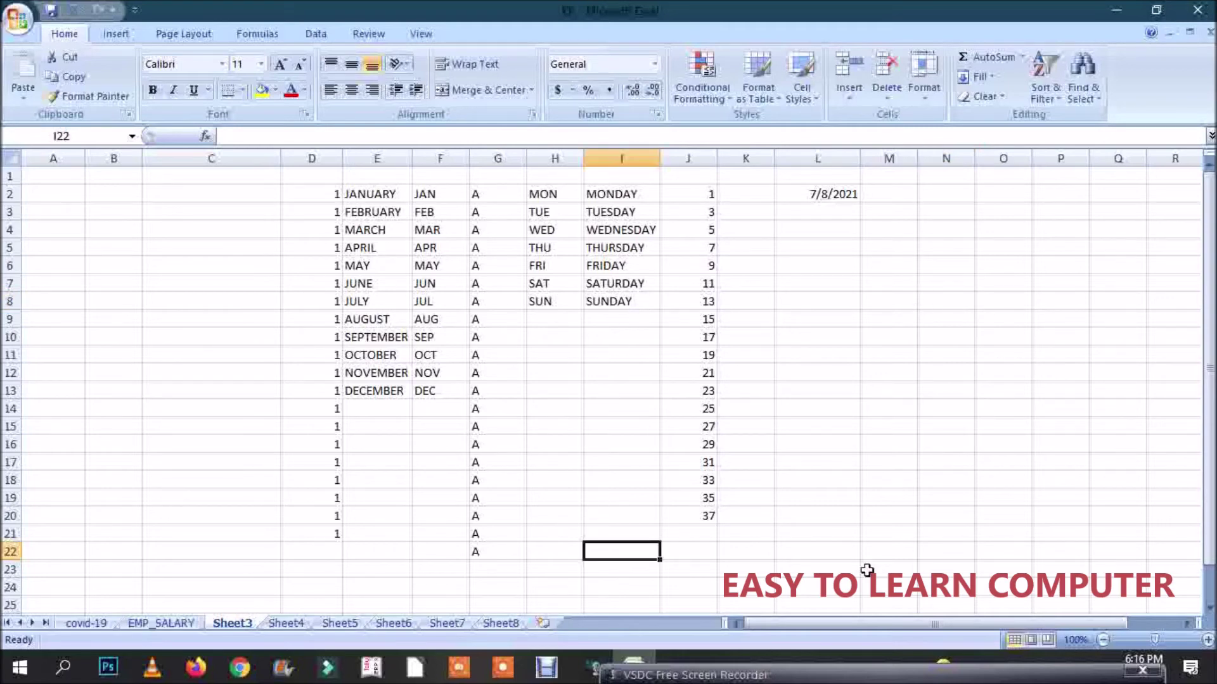
pyautogui.write('COMPUTER CENTER')
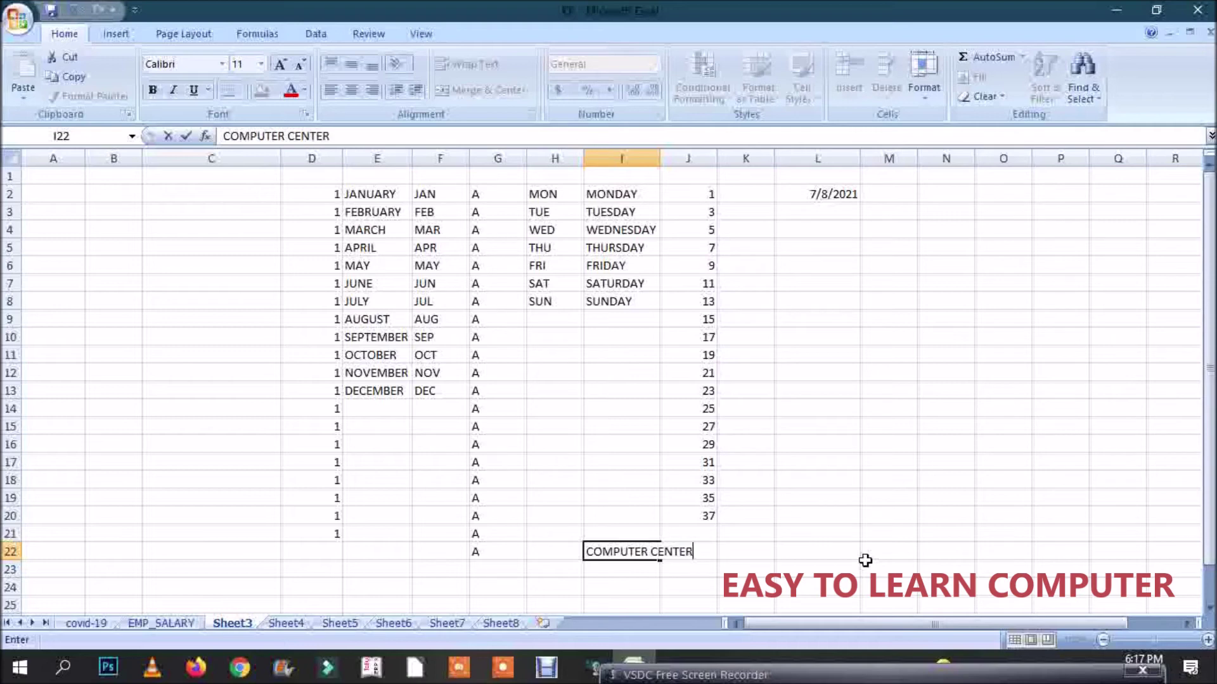
pyautogui.press('Return')
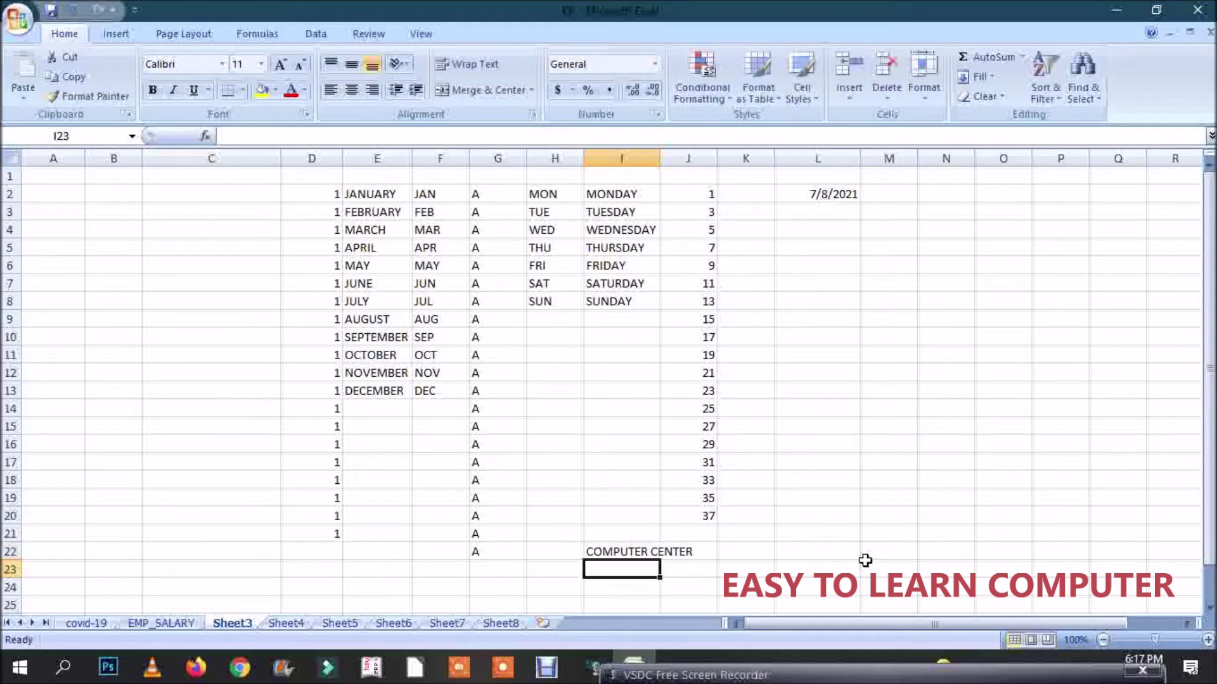
# Edit the text in I22, replacing the word CENTER with EDUCATON.
pyautogui.click(632, 551)
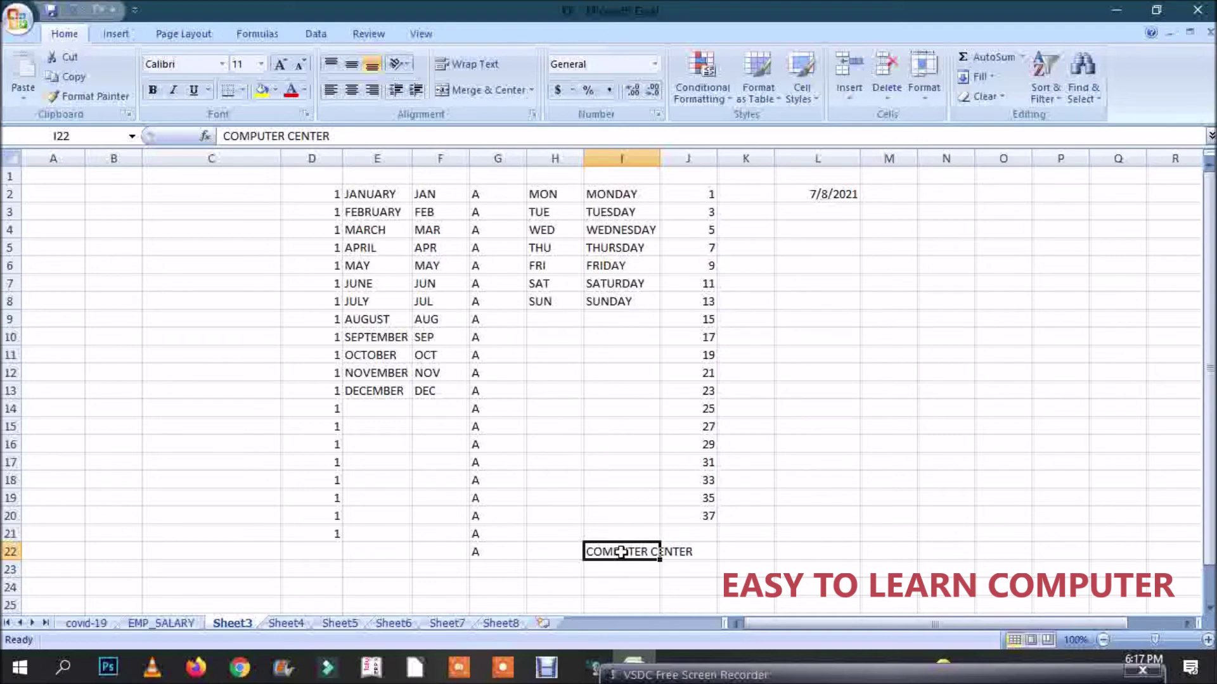
pyautogui.click(361, 136)
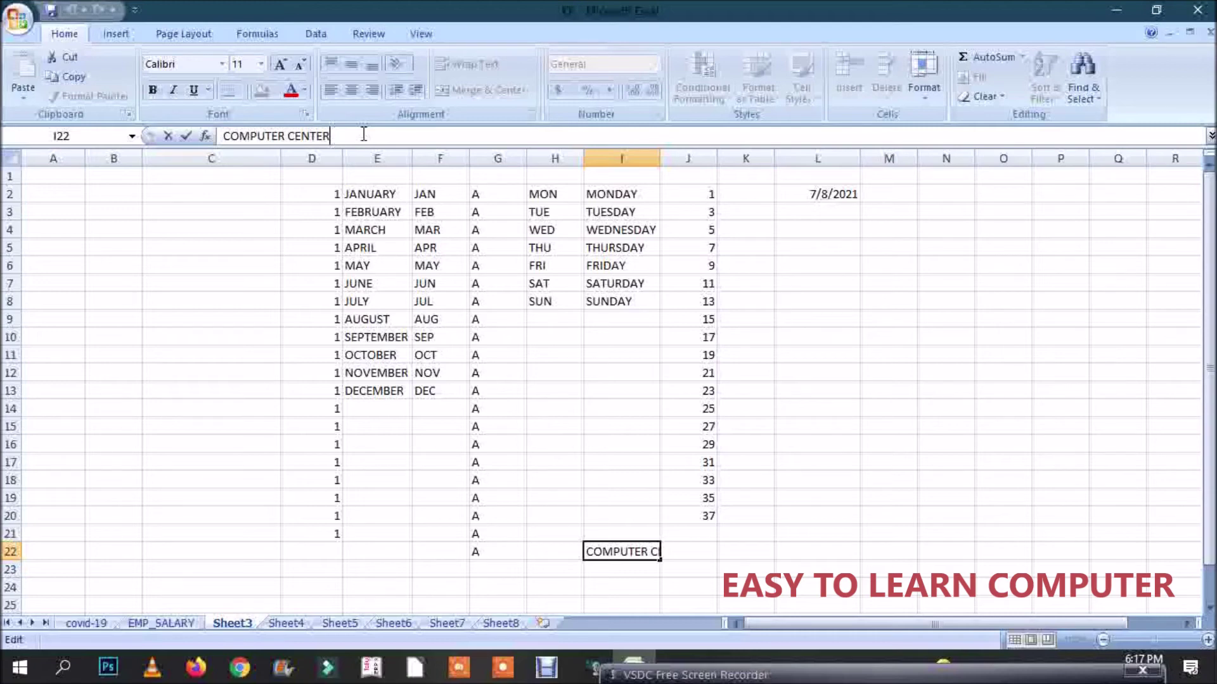
pyautogui.press('BackSpace')
pyautogui.press('BackSpace')
pyautogui.press('BackSpace')
pyautogui.press('BackSpace')
pyautogui.press('BackSpace')
pyautogui.press('BackSpace')
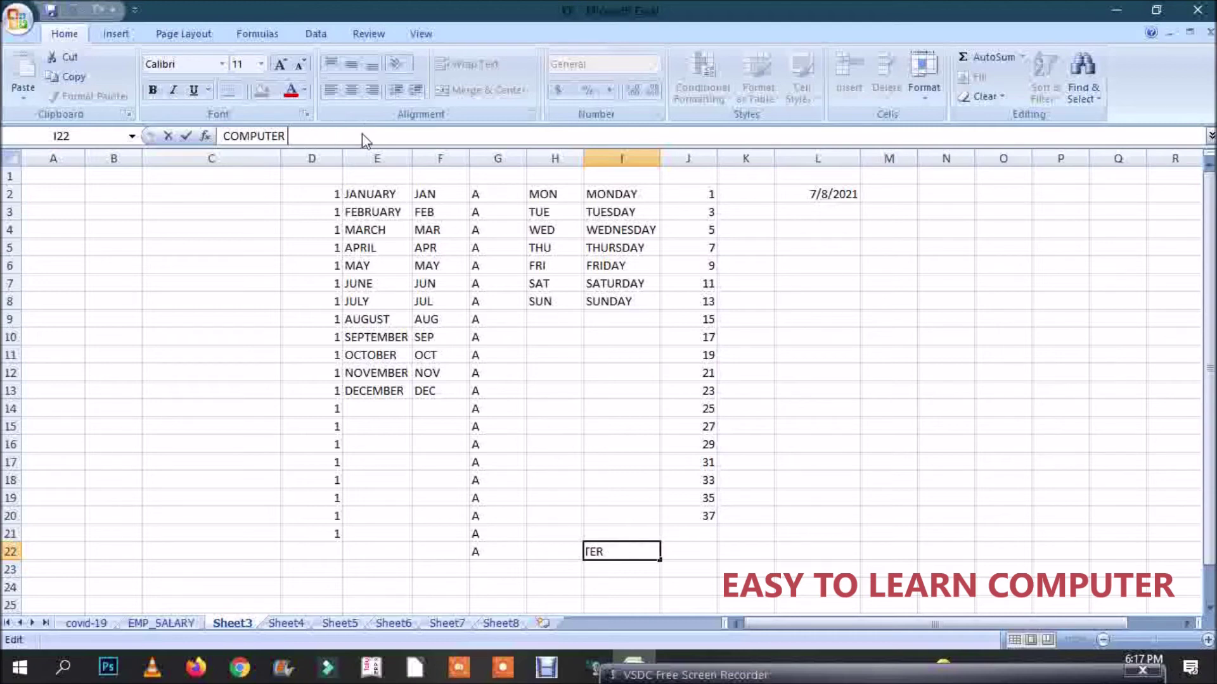
pyautogui.write('EDUCATON')
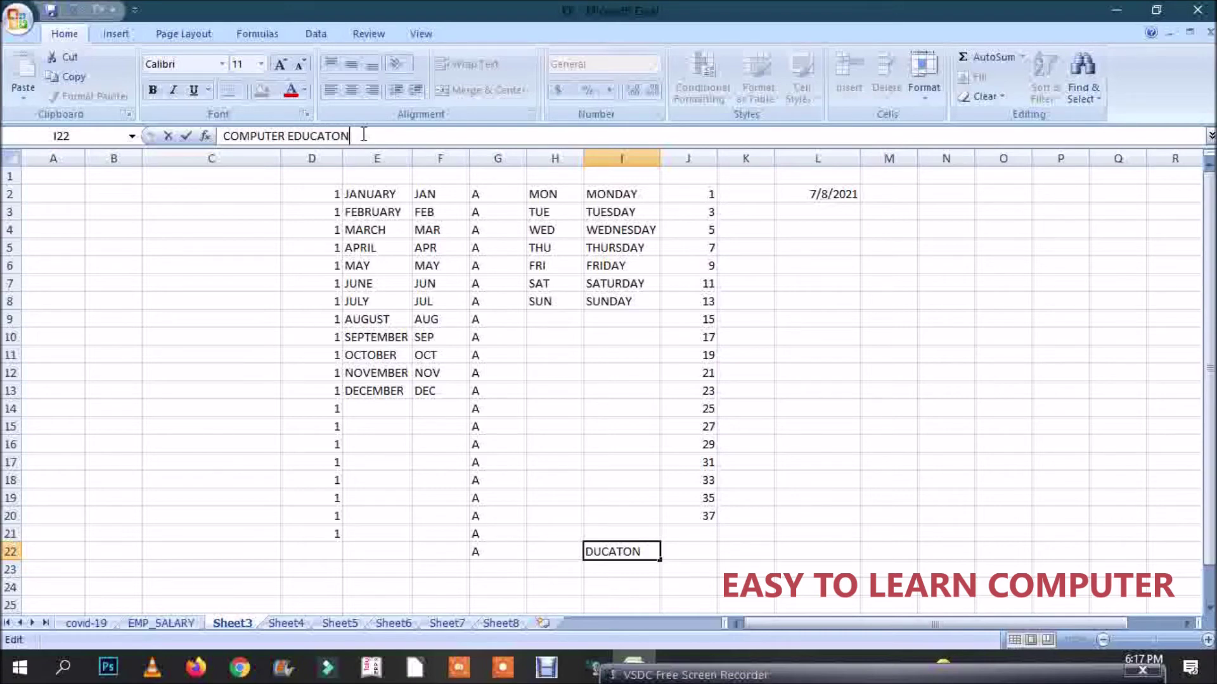
pyautogui.press('Return')
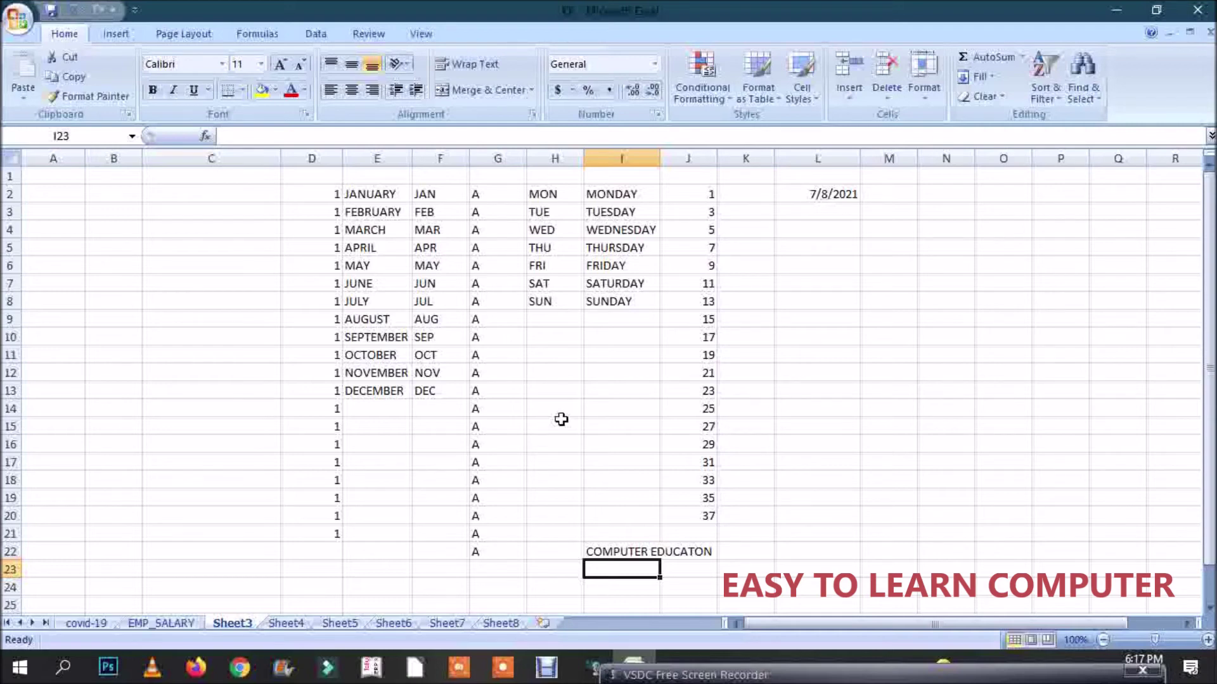
# Append AT COOCH BEHAR to the existing text in cell I22 by editing the cell in place.
pyautogui.click(610, 549)
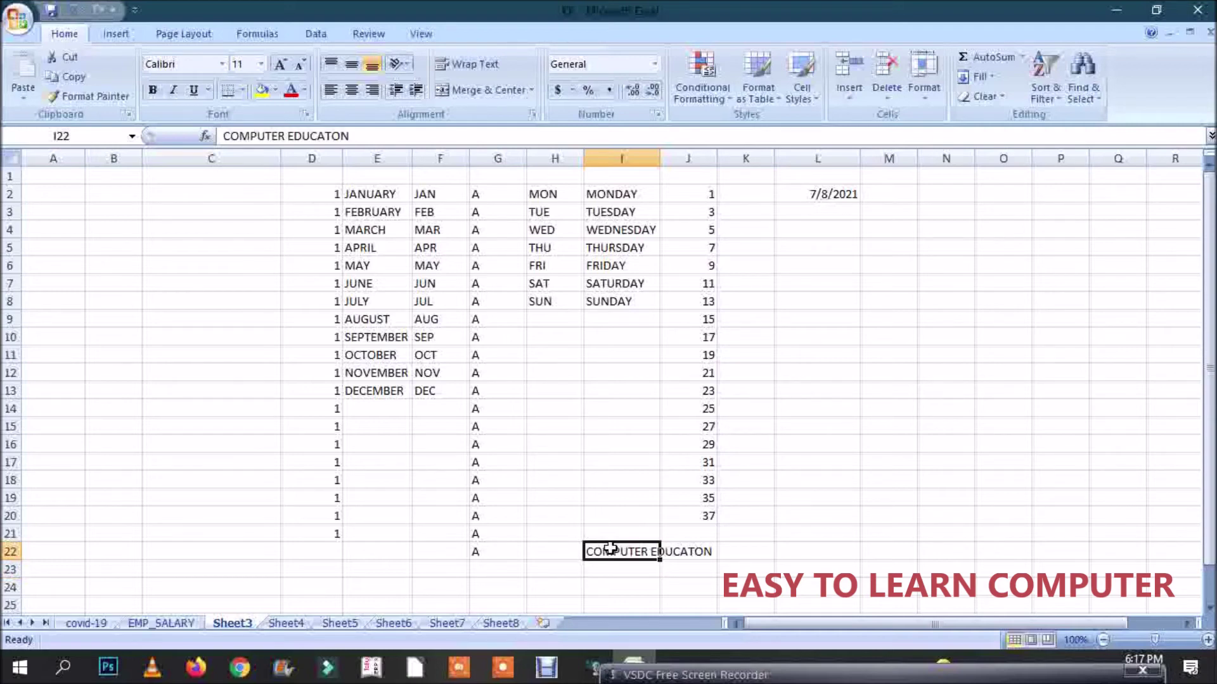
pyautogui.press('XF86MonBrightnessDown')
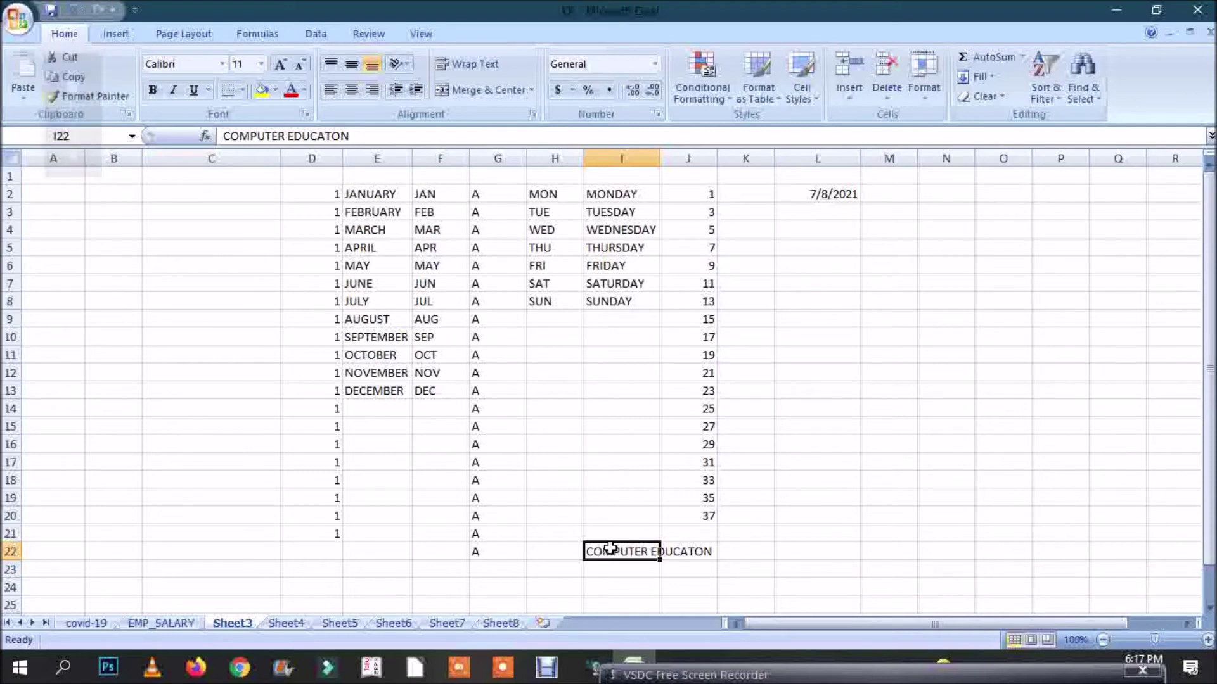
pyautogui.press('F2')
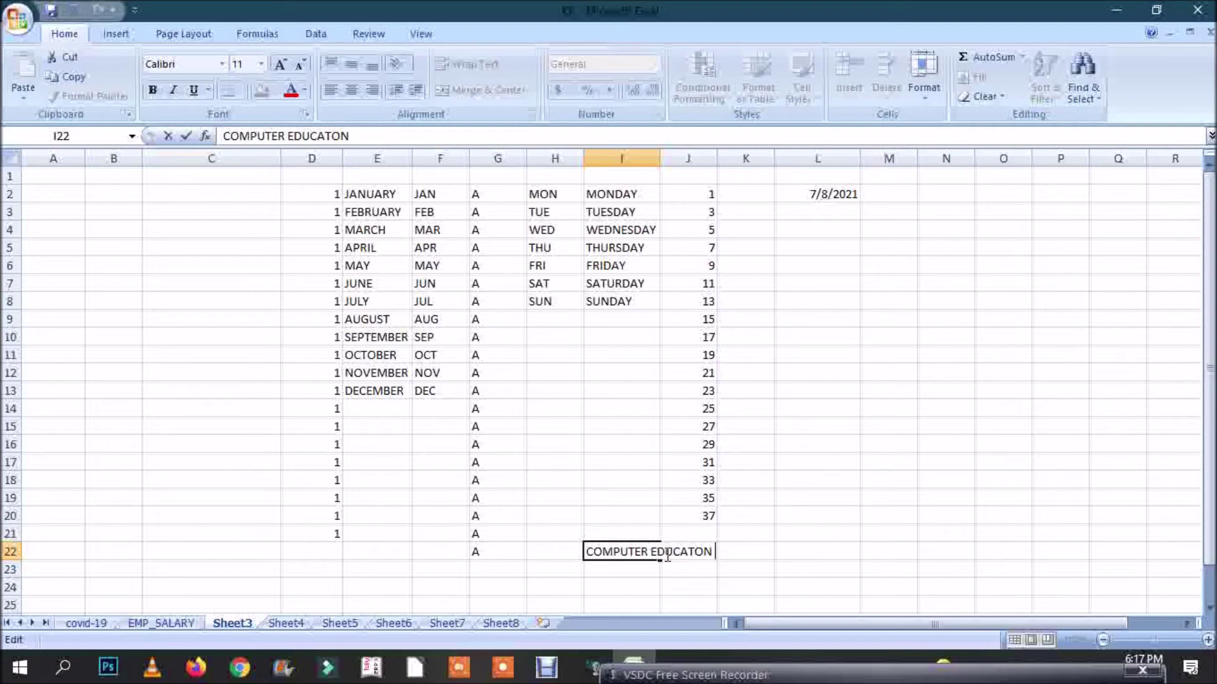
pyautogui.write('AT COOCH BEHAR')
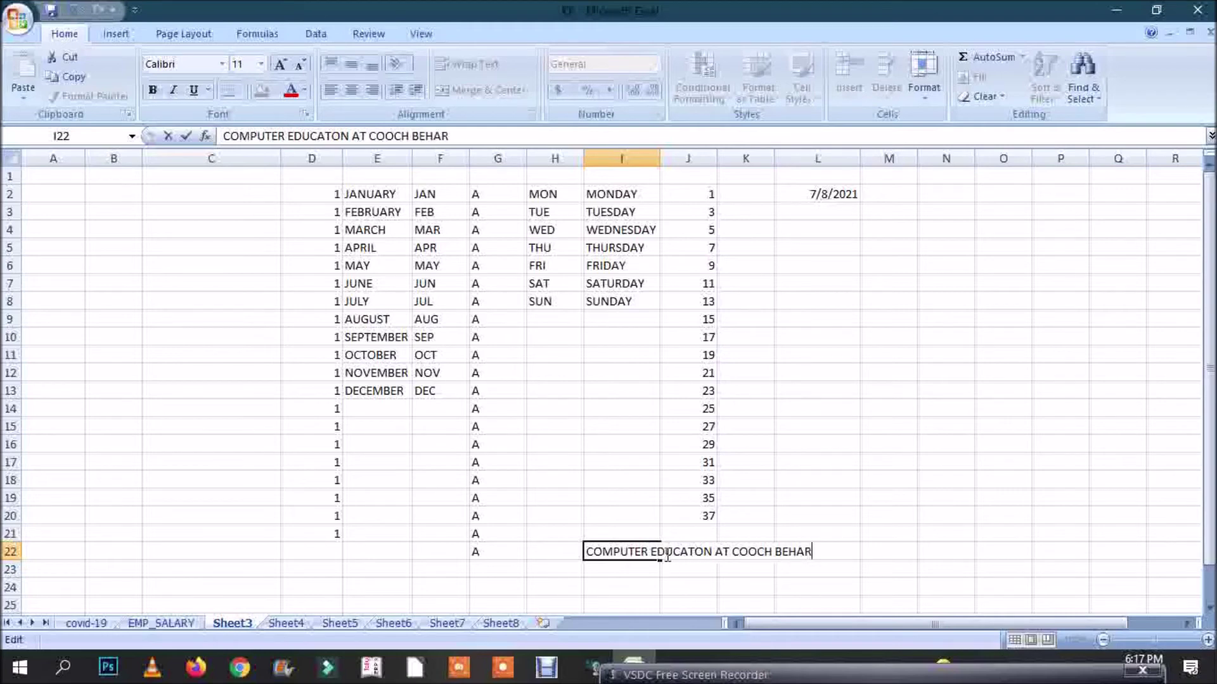
pyautogui.click(946, 576)
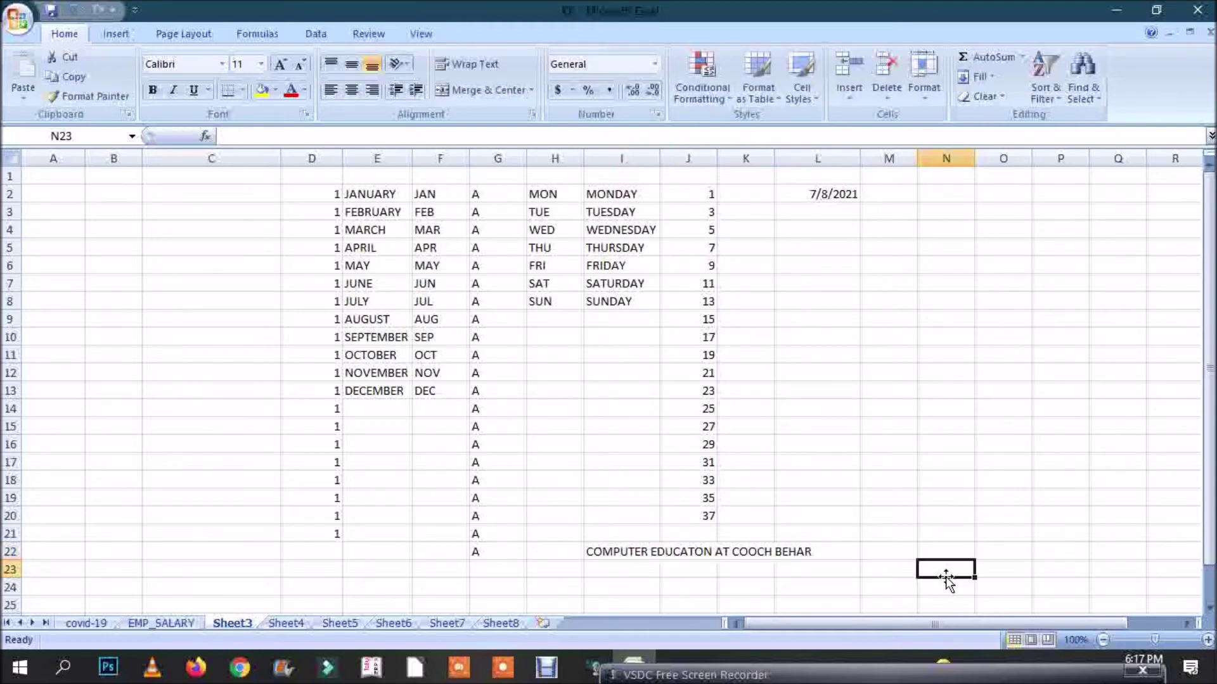
# Edit cell I22 in place to remove AT COOCH BEHAR, leaving COMPUTER EDUCATON.
pyautogui.click(604, 551)
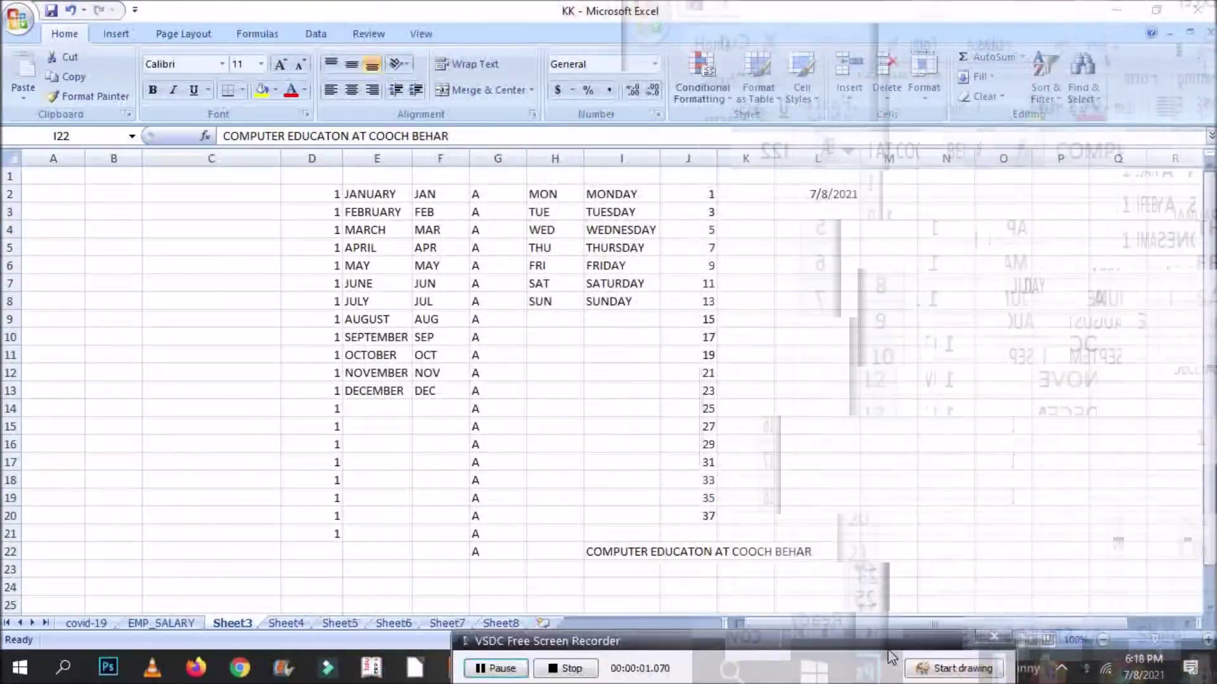
pyautogui.click(593, 549)
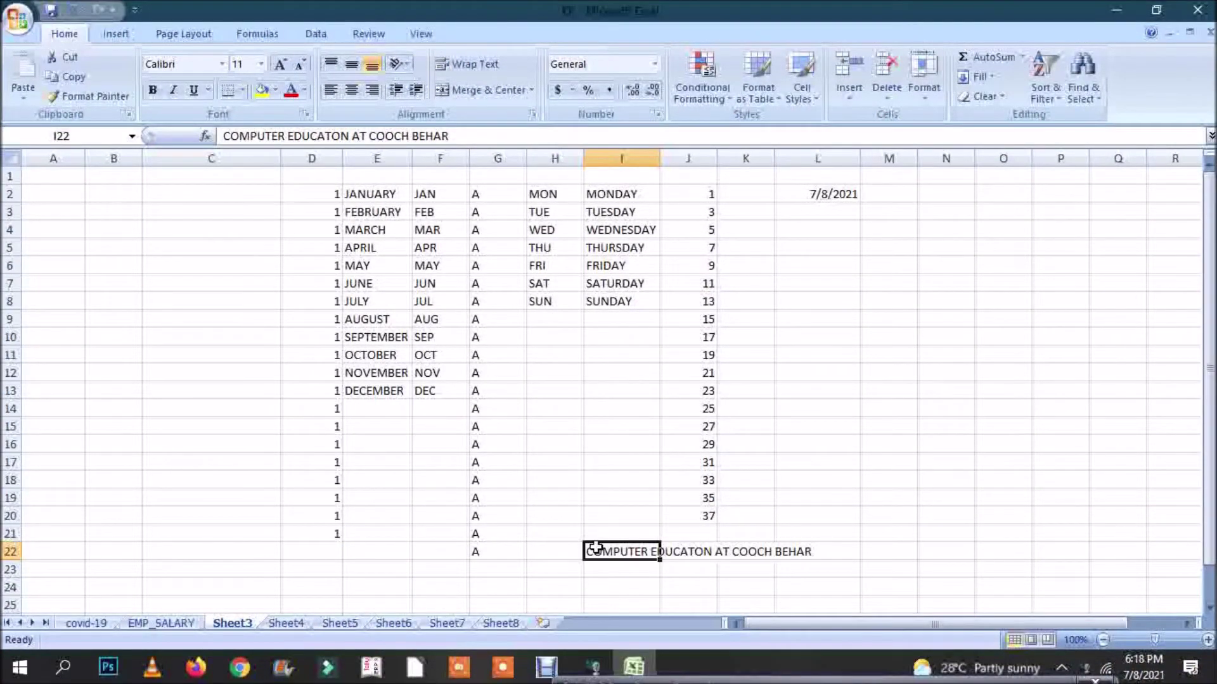
pyautogui.doubleClick(594, 549)
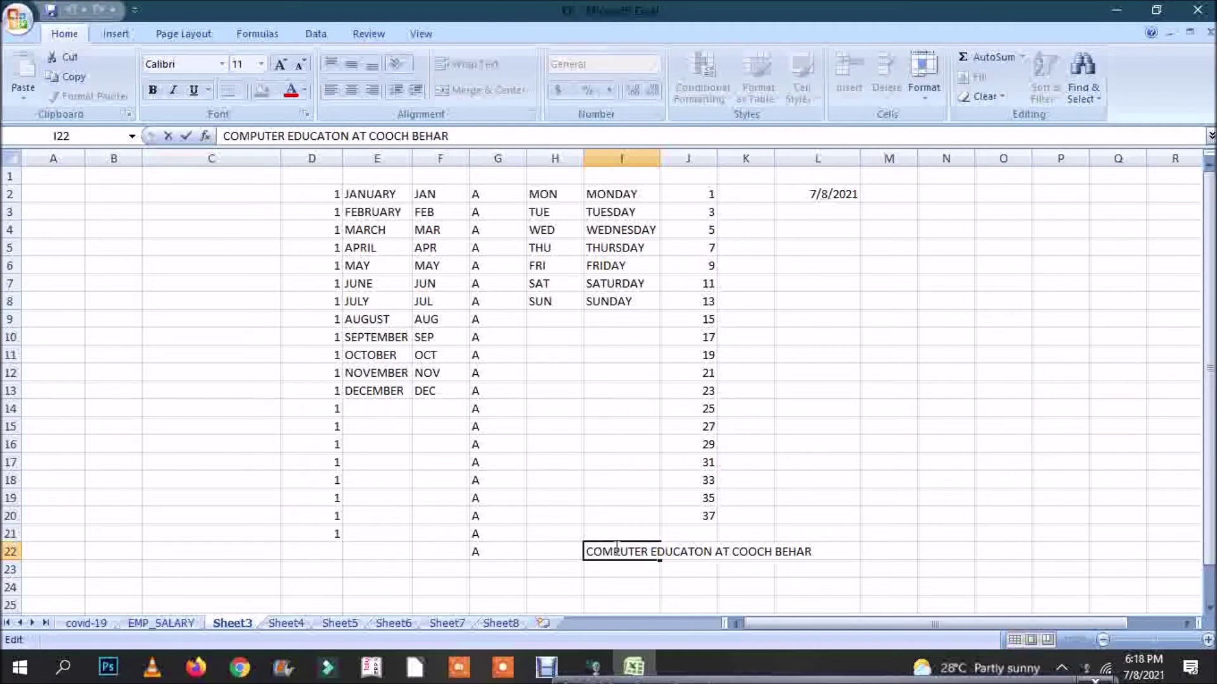
pyautogui.press('Right')
pyautogui.press('Right')
pyautogui.press('Right')
pyautogui.press('Right')
pyautogui.press('Right')
pyautogui.press('Right')
pyautogui.press('Right')
pyautogui.press('Right')
pyautogui.press('Right')
pyautogui.press('Right')
pyautogui.press('Right')
pyautogui.press('Right')
pyautogui.press('Right')
pyautogui.press('Right')
pyautogui.press('Right')
pyautogui.press('Right')
pyautogui.press('Right')
pyautogui.press('Right')
pyautogui.press('Right')
pyautogui.press('Right')
pyautogui.press('Right')
pyautogui.press('Right')
pyautogui.press('BackSpace')
pyautogui.press('BackSpace')
pyautogui.press('BackSpace')
pyautogui.press('BackSpace')
pyautogui.press('BackSpace')
pyautogui.press('BackSpace')
pyautogui.press('BackSpace')
pyautogui.press('BackSpace')
pyautogui.press('BackSpace')
pyautogui.press('BackSpace')
pyautogui.press('BackSpace')
pyautogui.press('BackSpace')
pyautogui.press('BackSpace')
pyautogui.press('BackSpace')
pyautogui.press('BackSpace')
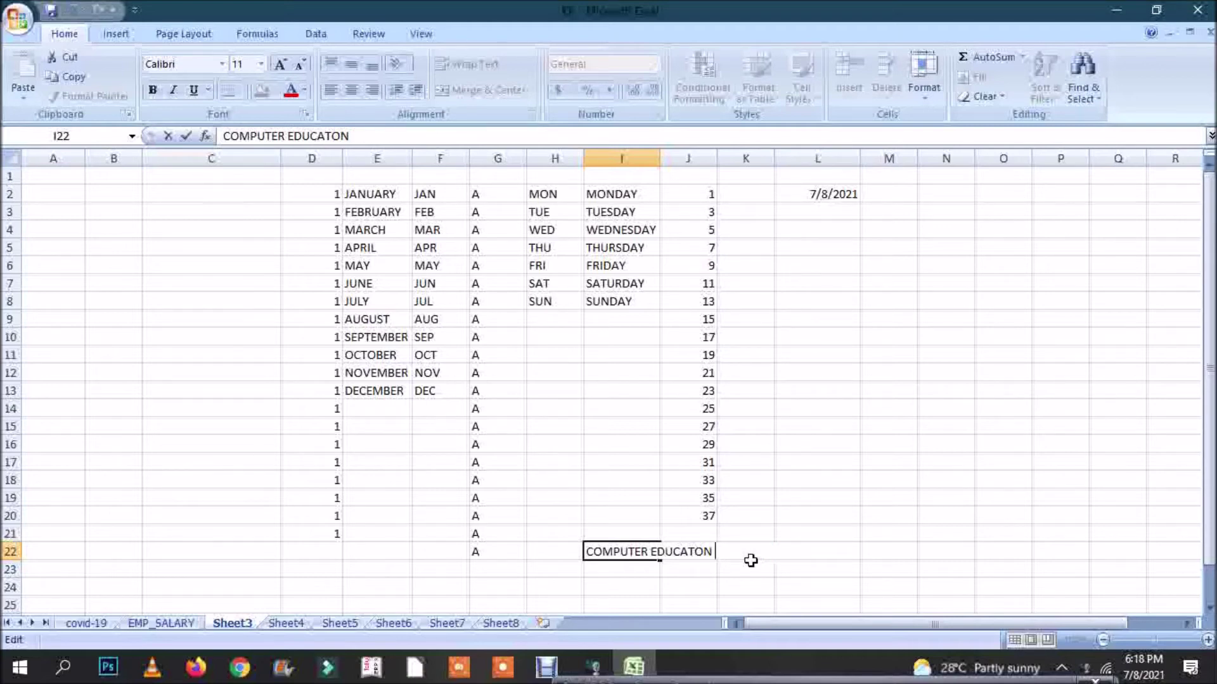
pyautogui.click(750, 563)
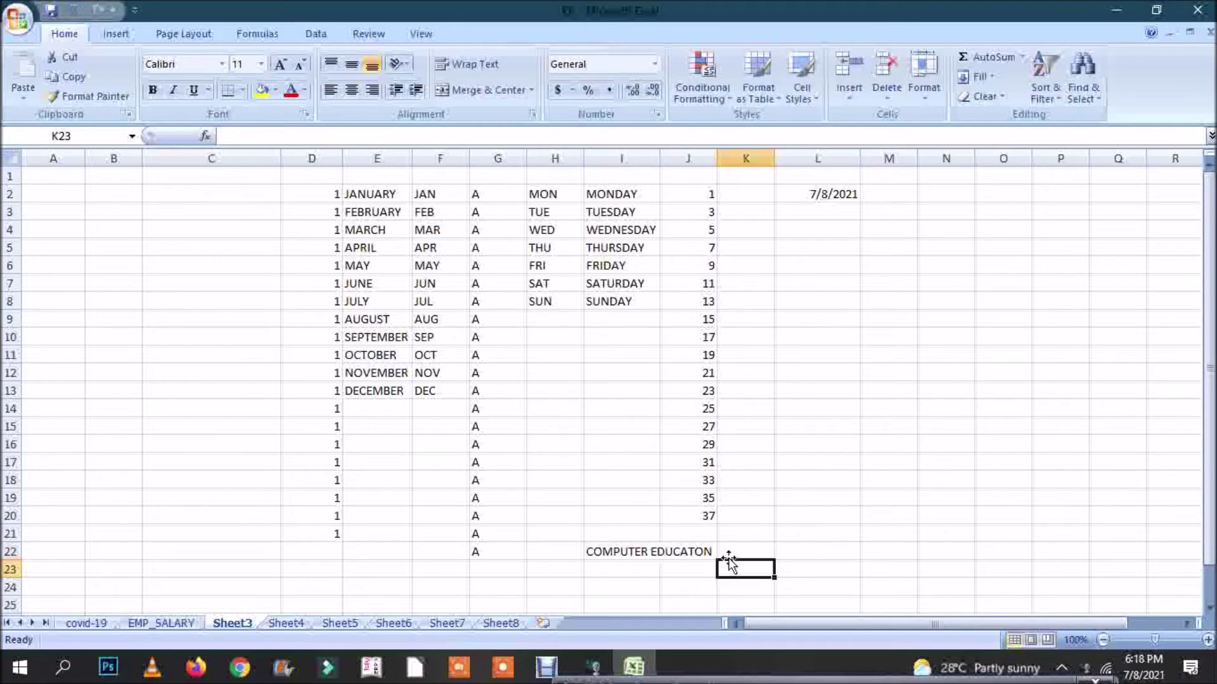
pyautogui.click(630, 551)
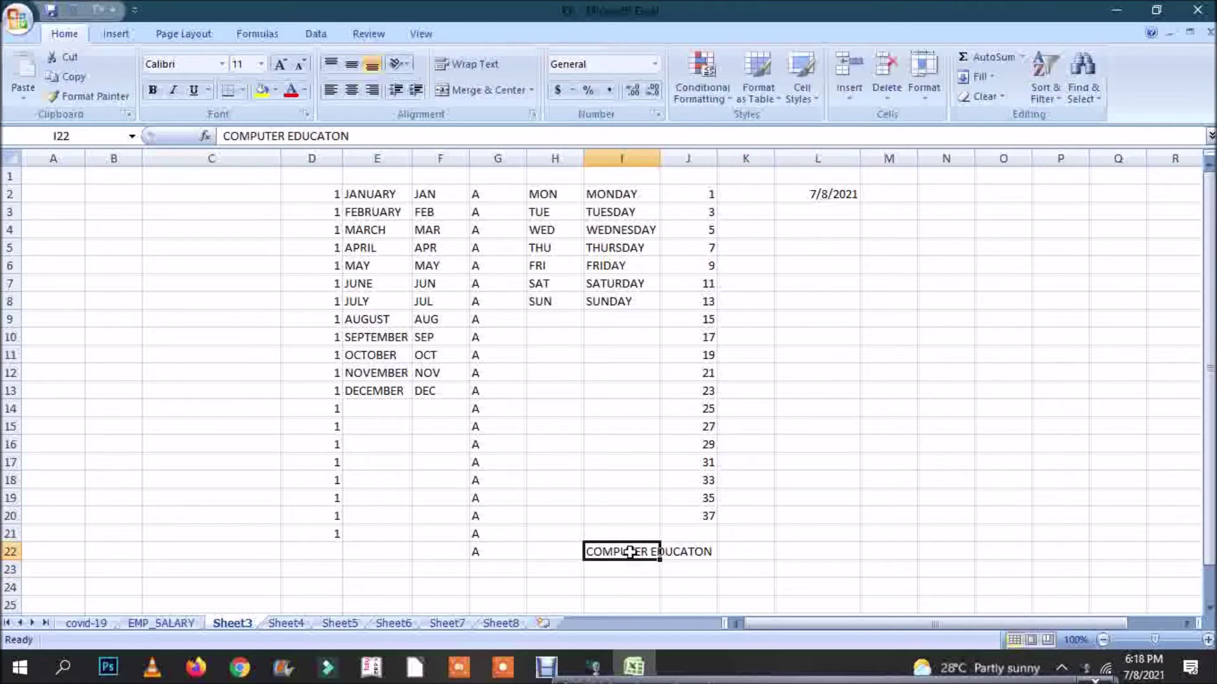
pyautogui.press('F2')
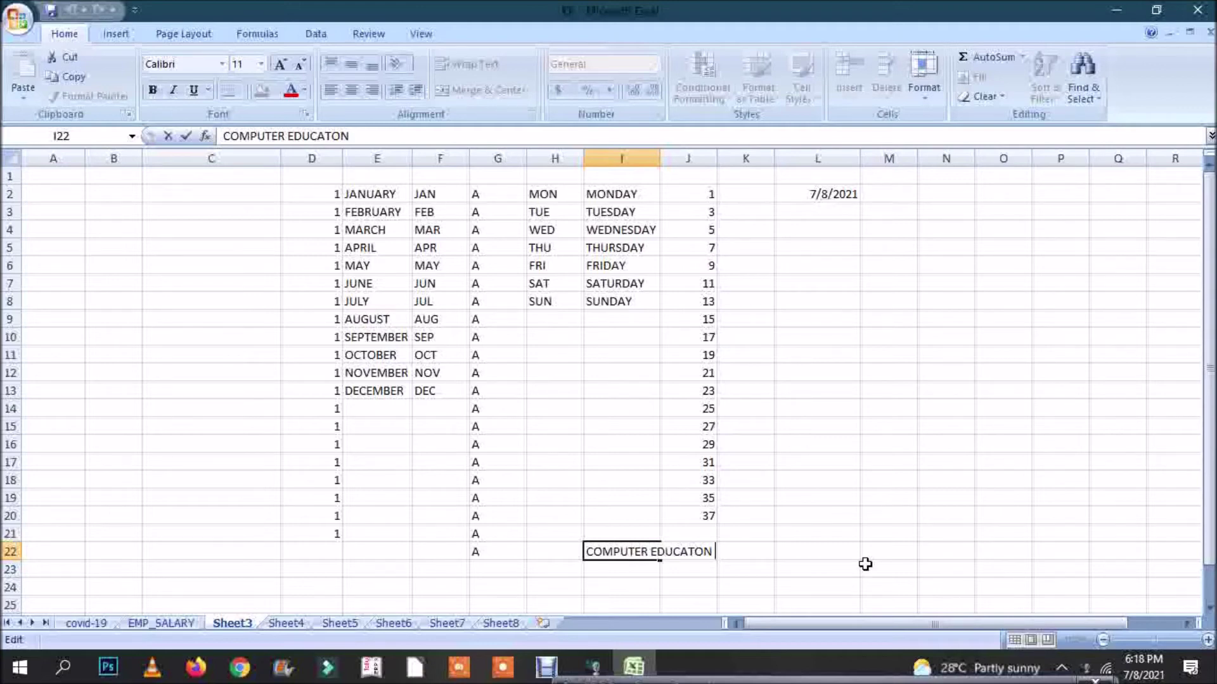
pyautogui.press('Escape')
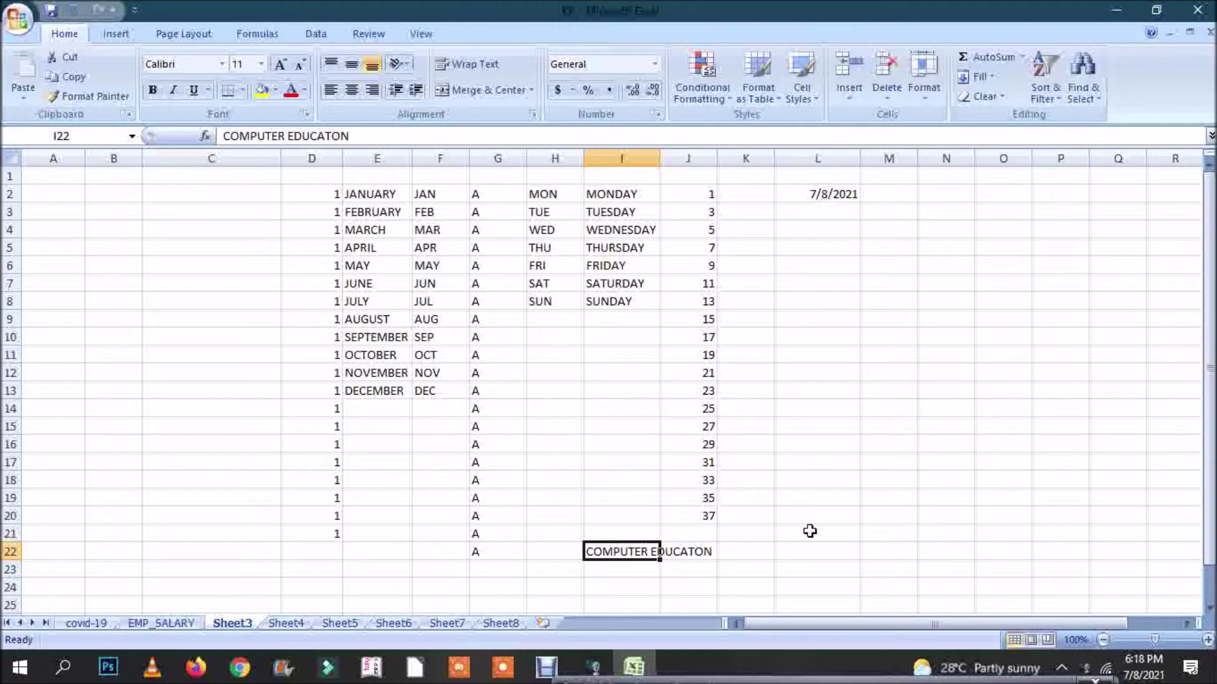
pyautogui.click(387, 134)
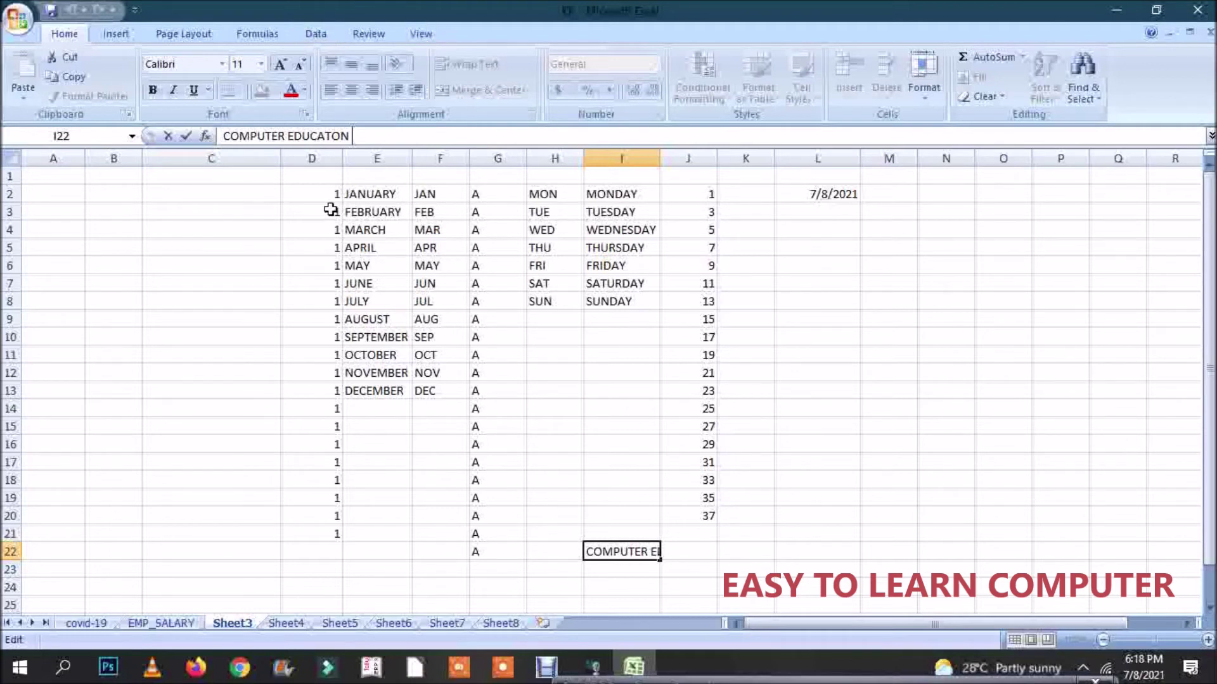
# Clear all the contents of the range D2:N23.
pyautogui.moveTo(330, 197); pyautogui.dragTo(920, 571)
pyautogui.press('Delete')
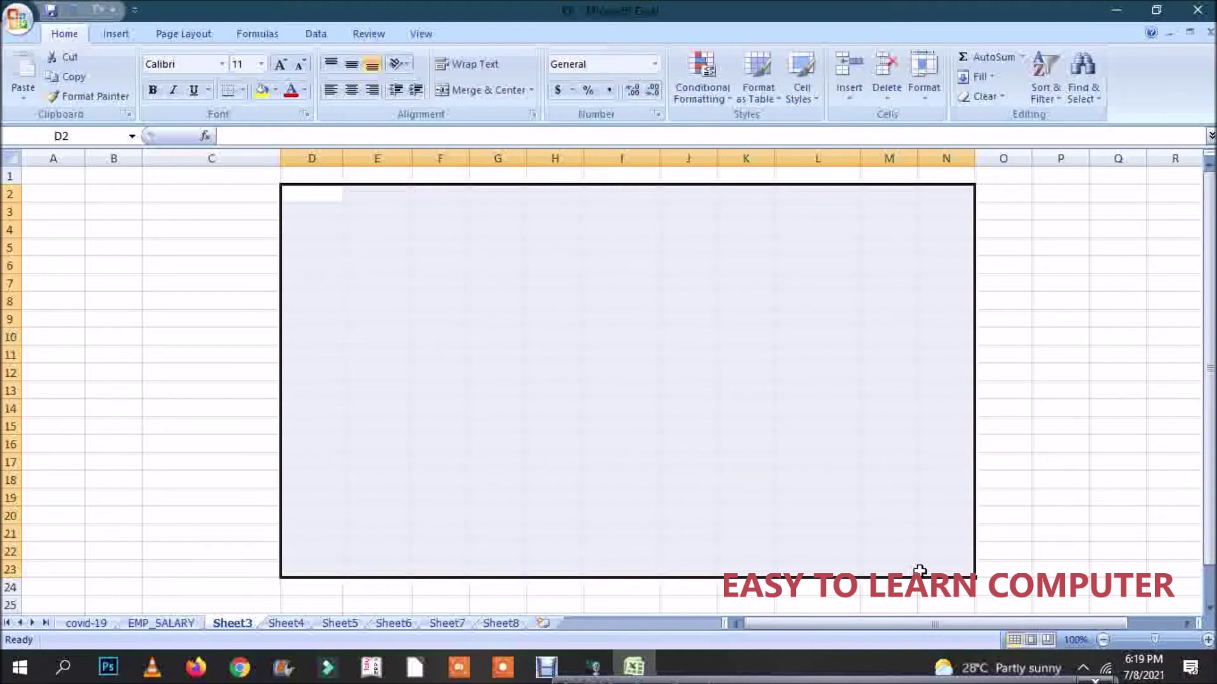
pyautogui.click(164, 377)
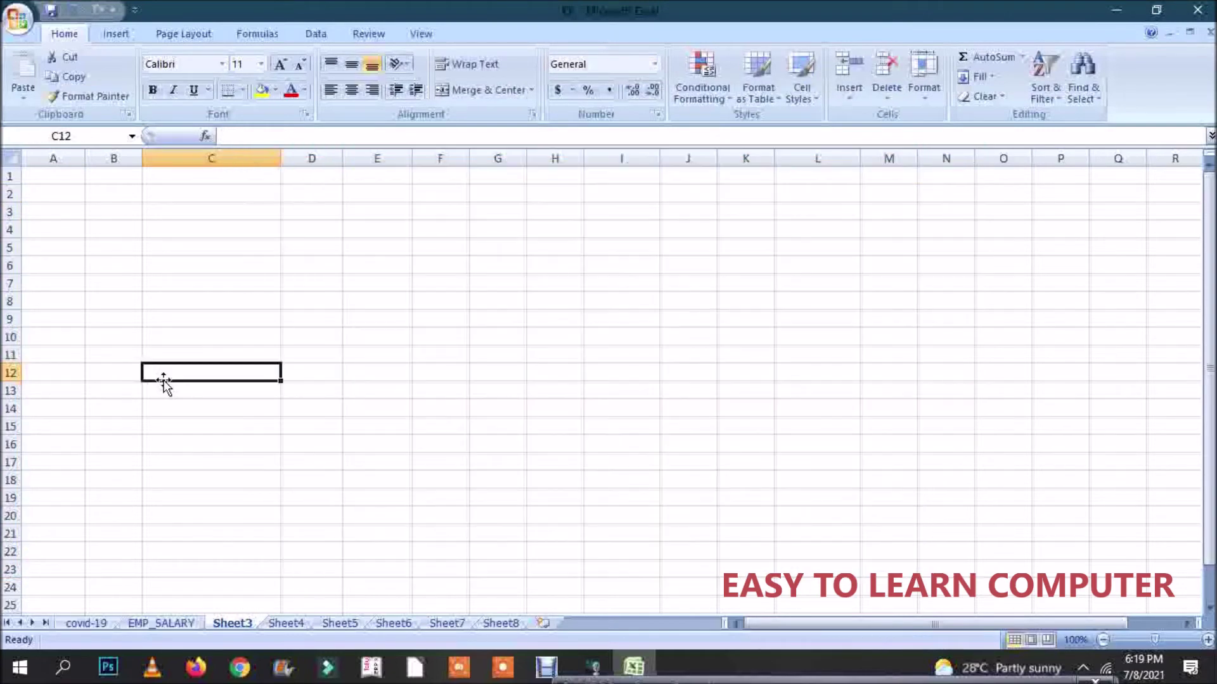
pyautogui.click(372, 447)
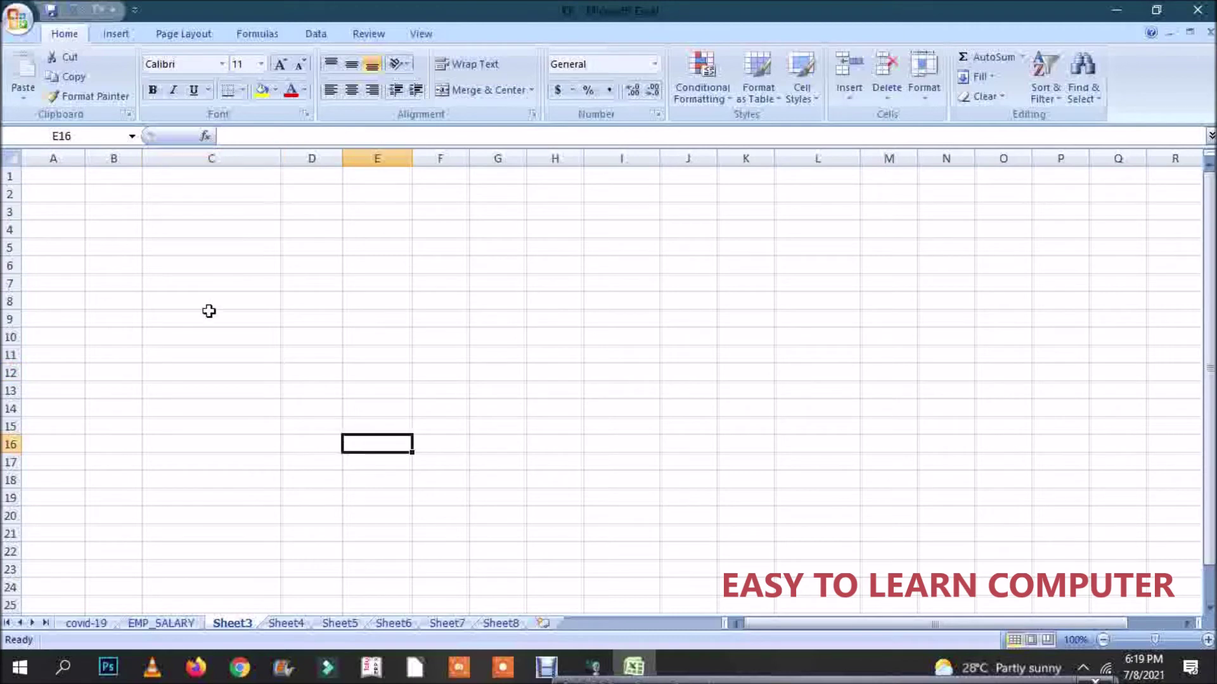
pyautogui.click(244, 264)
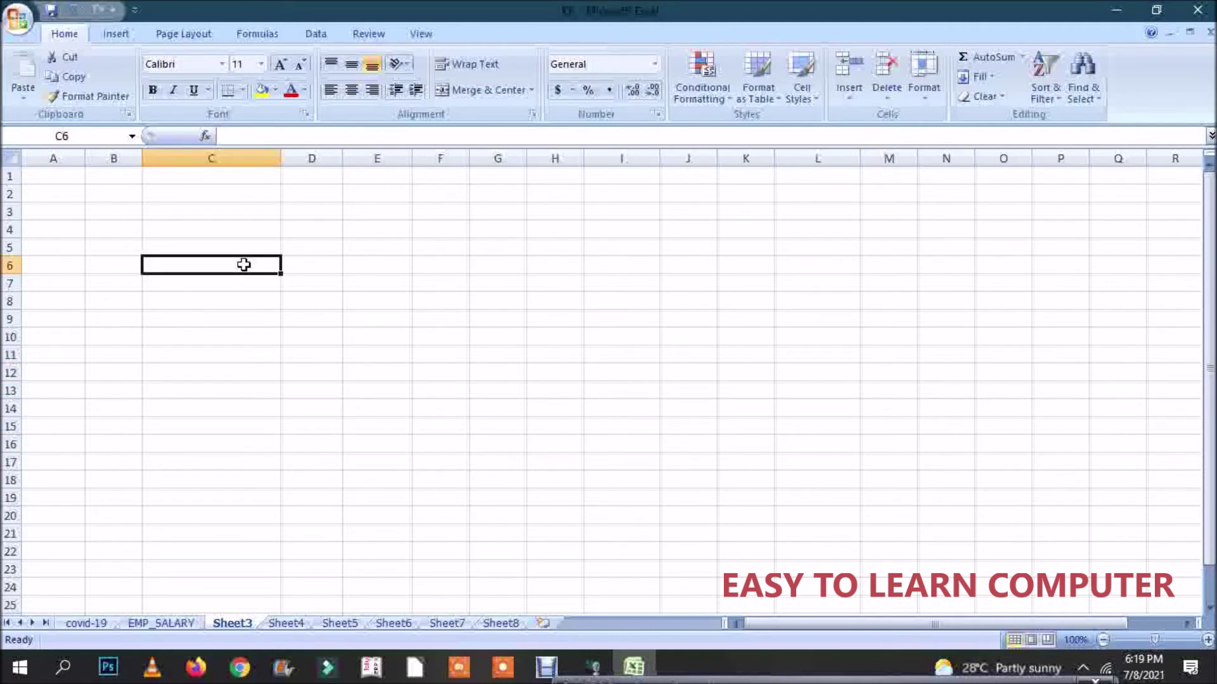
pyautogui.click(438, 336)
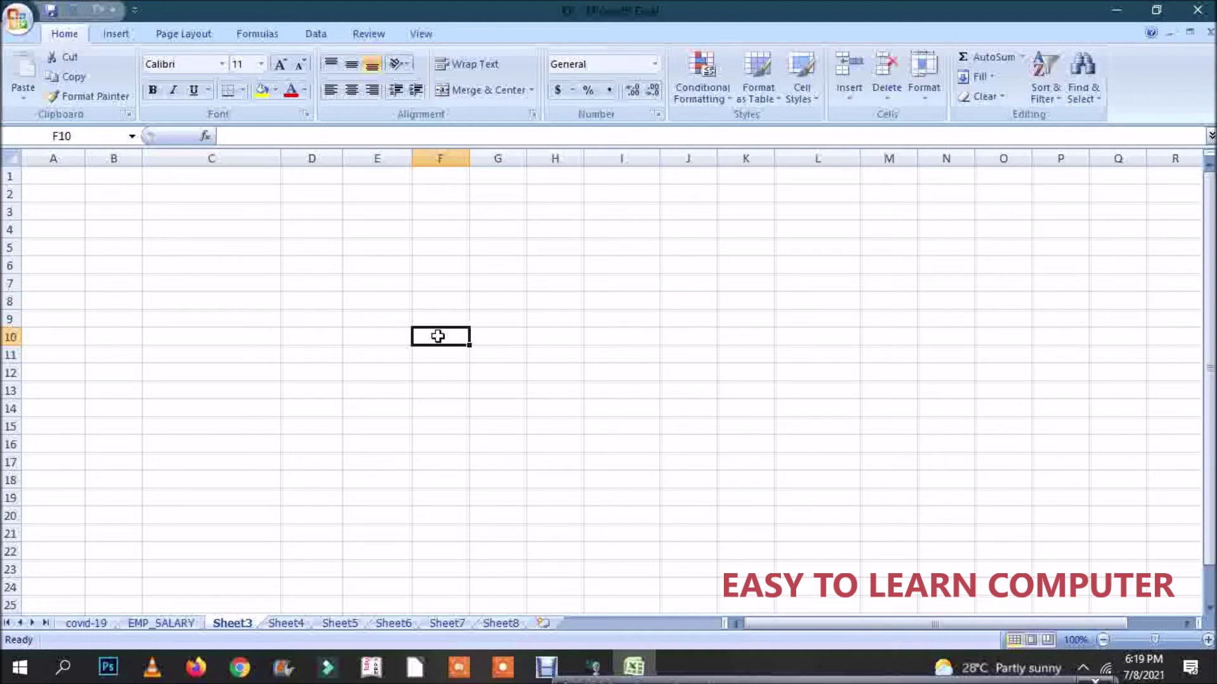
# Narrow column C to about the width of the neighbouring column D.
pyautogui.moveTo(280, 159); pyautogui.dragTo(205, 168)
pyautogui.click(521, 355)
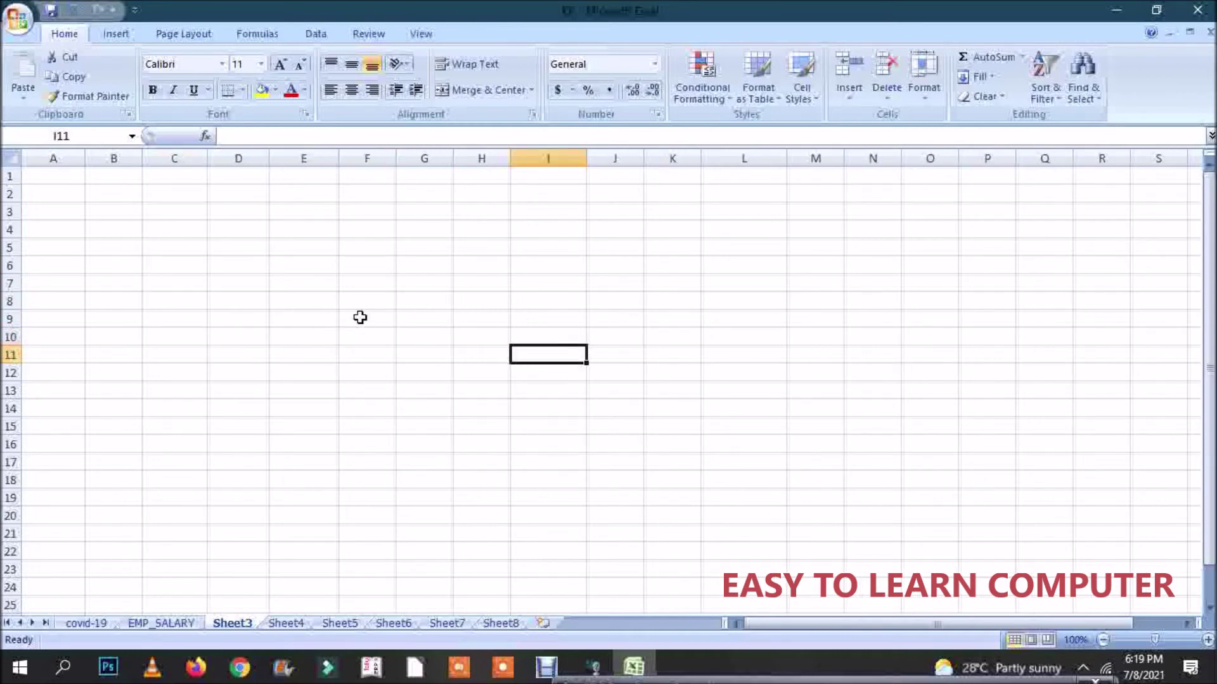
# Enter the numbers 25, 45, 74, 85 and 69 across cells D6 to H6.
pyautogui.click(254, 270)
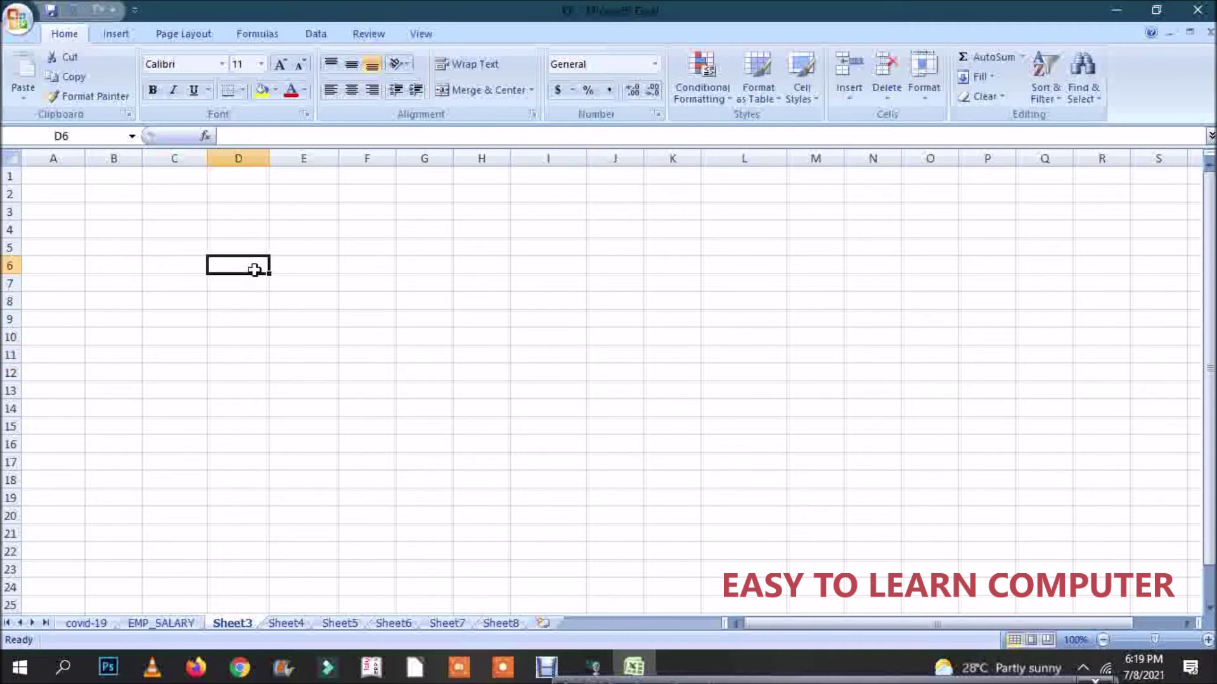
pyautogui.write('25')
pyautogui.press('Tab')
pyautogui.write('45')
pyautogui.press('Tab')
pyautogui.write('74')
pyautogui.press('Tab')
pyautogui.write('85')
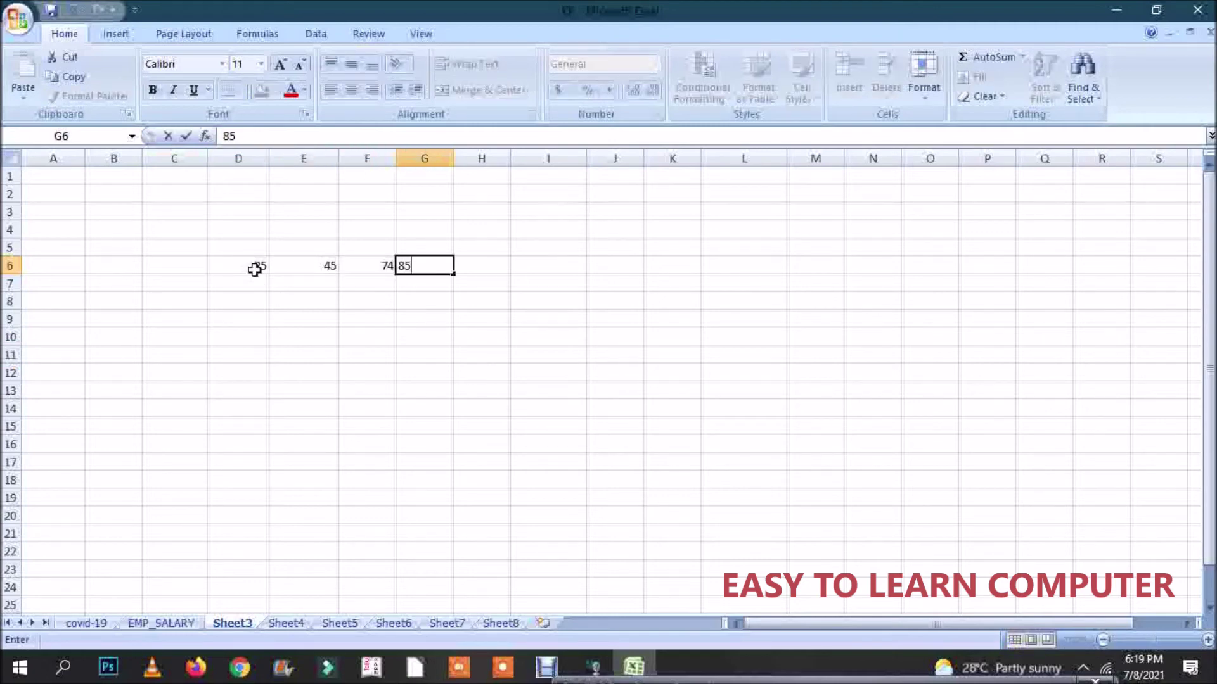
pyautogui.press('Tab')
pyautogui.write('69')
pyautogui.press('Tab')
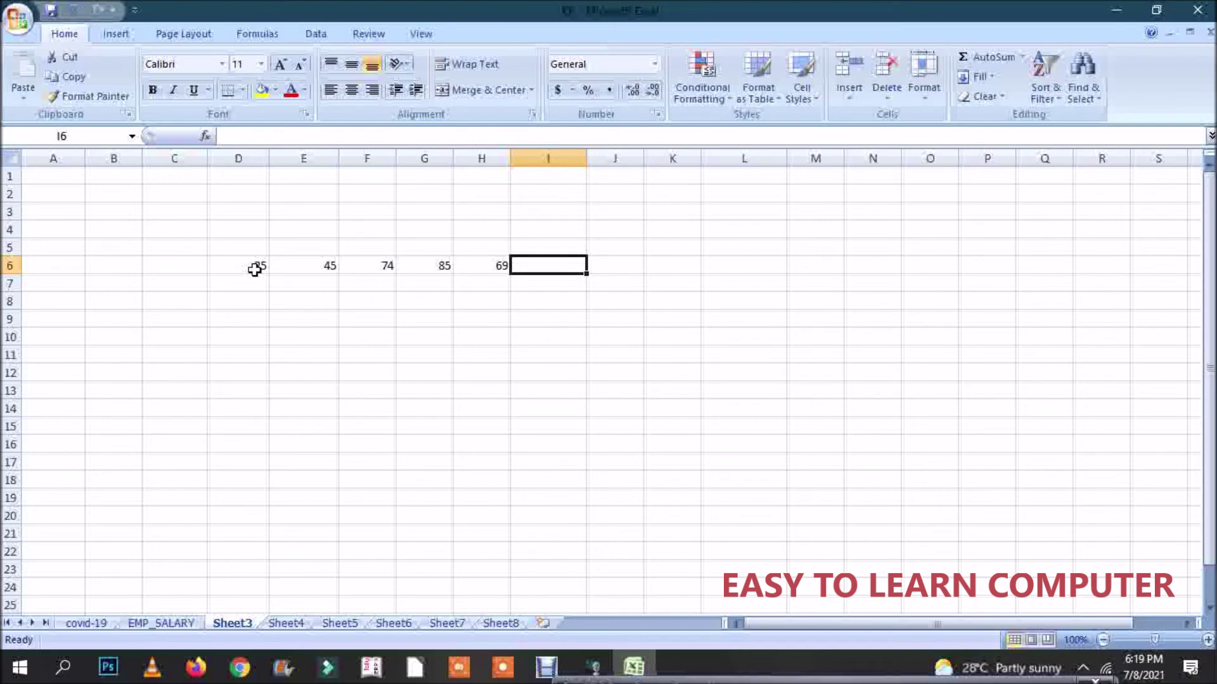
# Enter the headings TOTAL, AVERAGE, MAX and MIN across cells I5 to L5.
pyautogui.click(555, 246)
pyautogui.write('TOTAL')
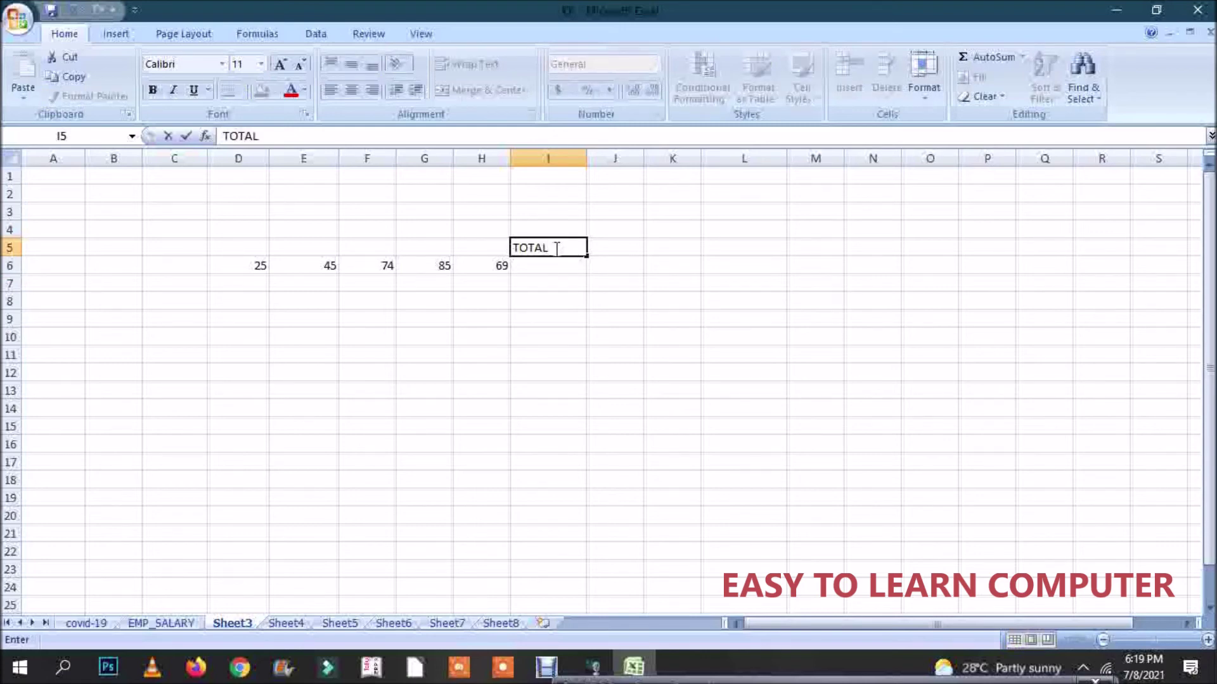
pyautogui.press('Tab')
pyautogui.write('AVE')
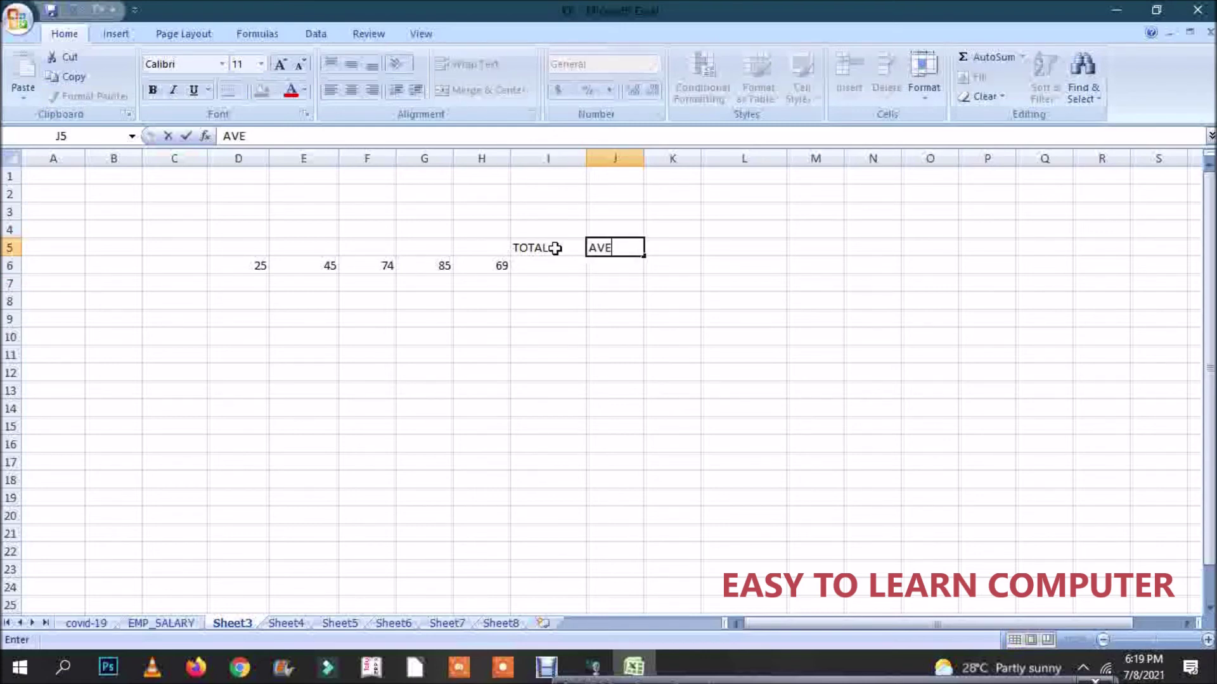
pyautogui.write('RAGE')
pyautogui.press('Tab')
pyautogui.write('MAX')
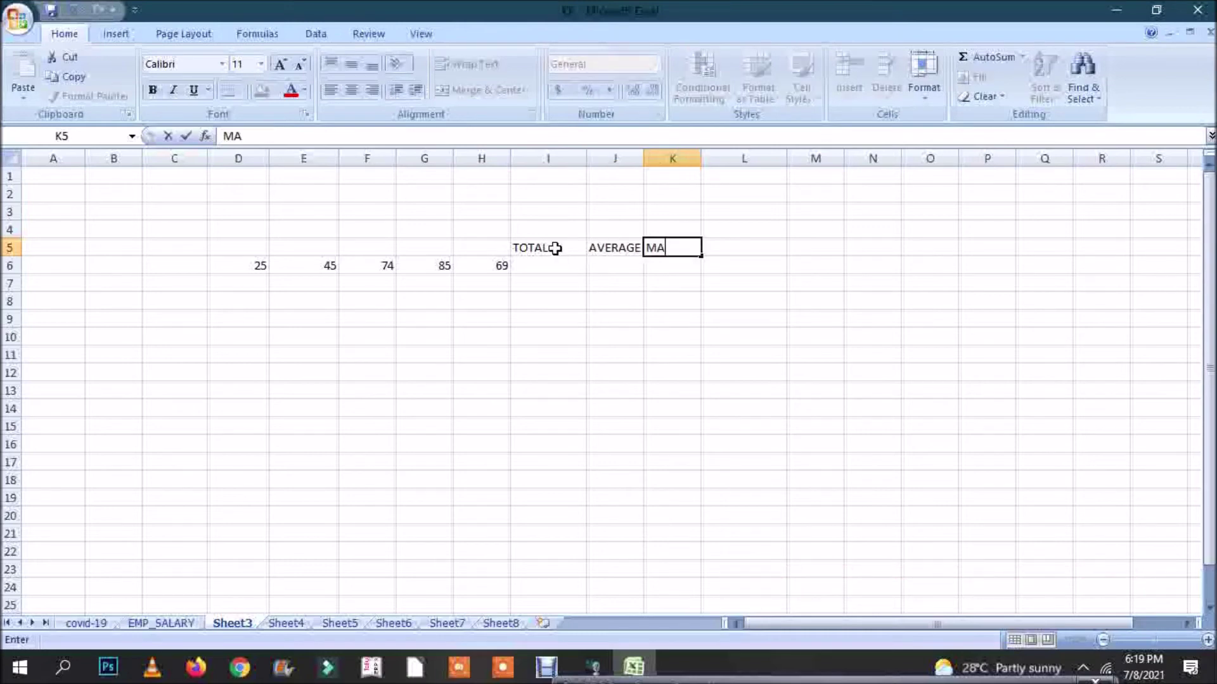
pyautogui.press('Tab')
pyautogui.write('MIN')
pyautogui.press('Tab')
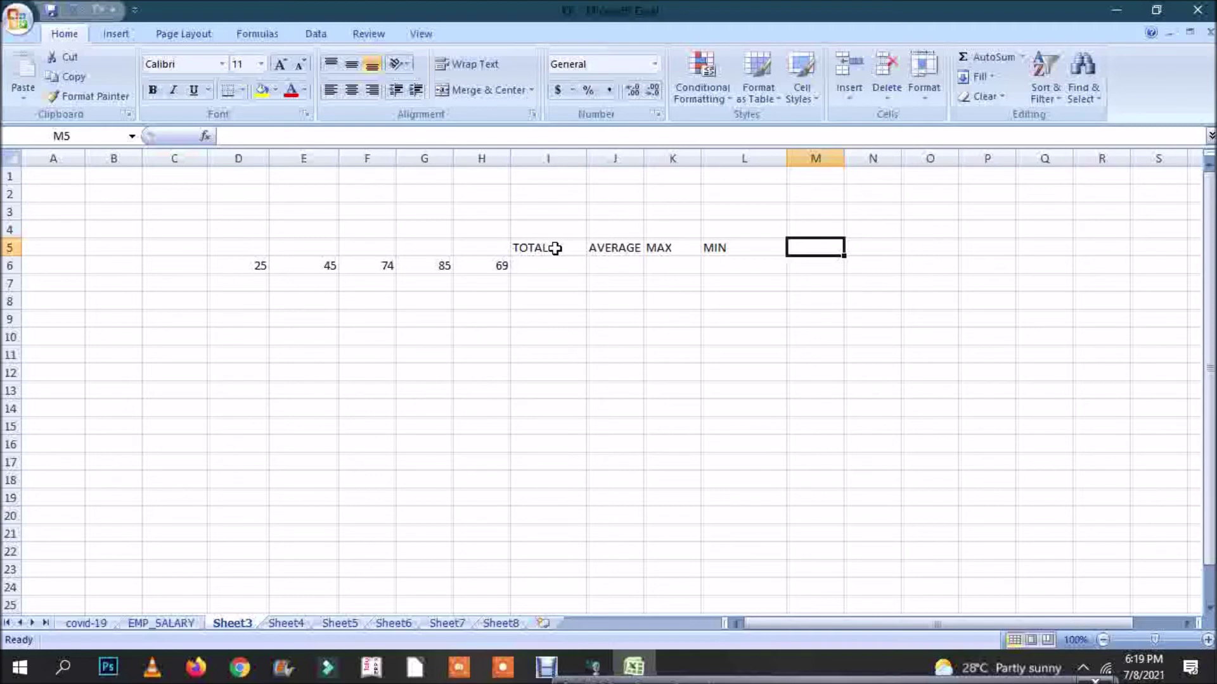
pyautogui.click(248, 248)
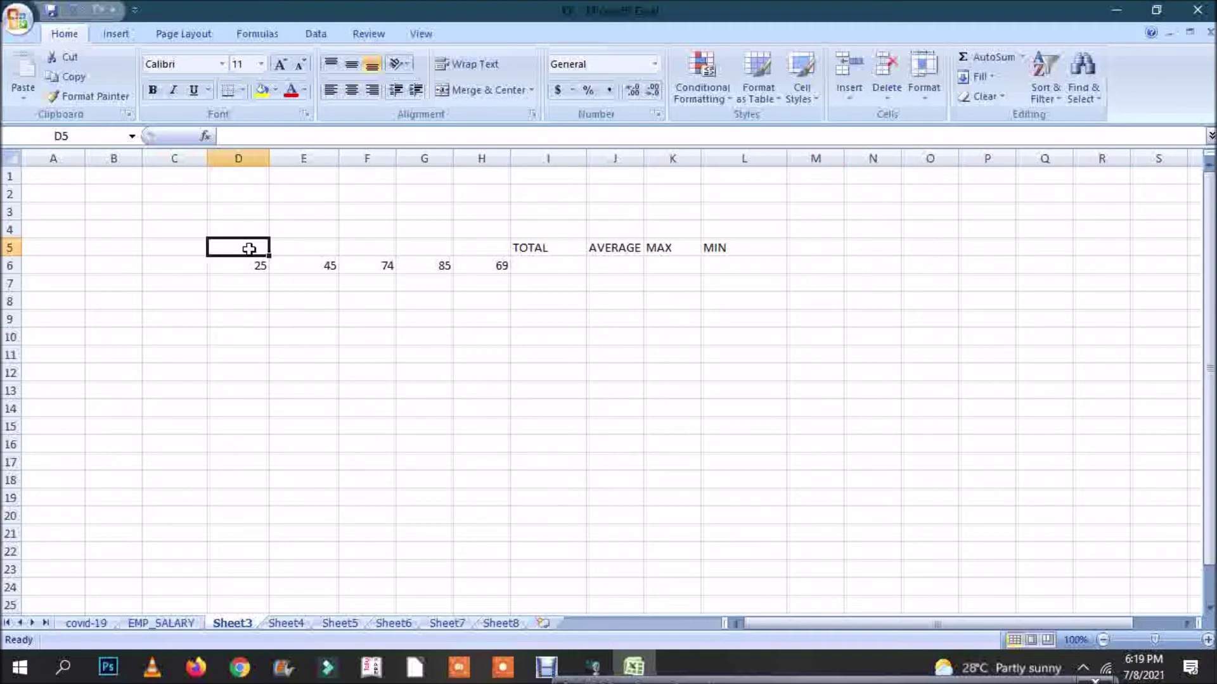
# Total the five numbers of row 6 in cell I6 with the formula =D6+E6+F6+G6+H6.
pyautogui.click(554, 264)
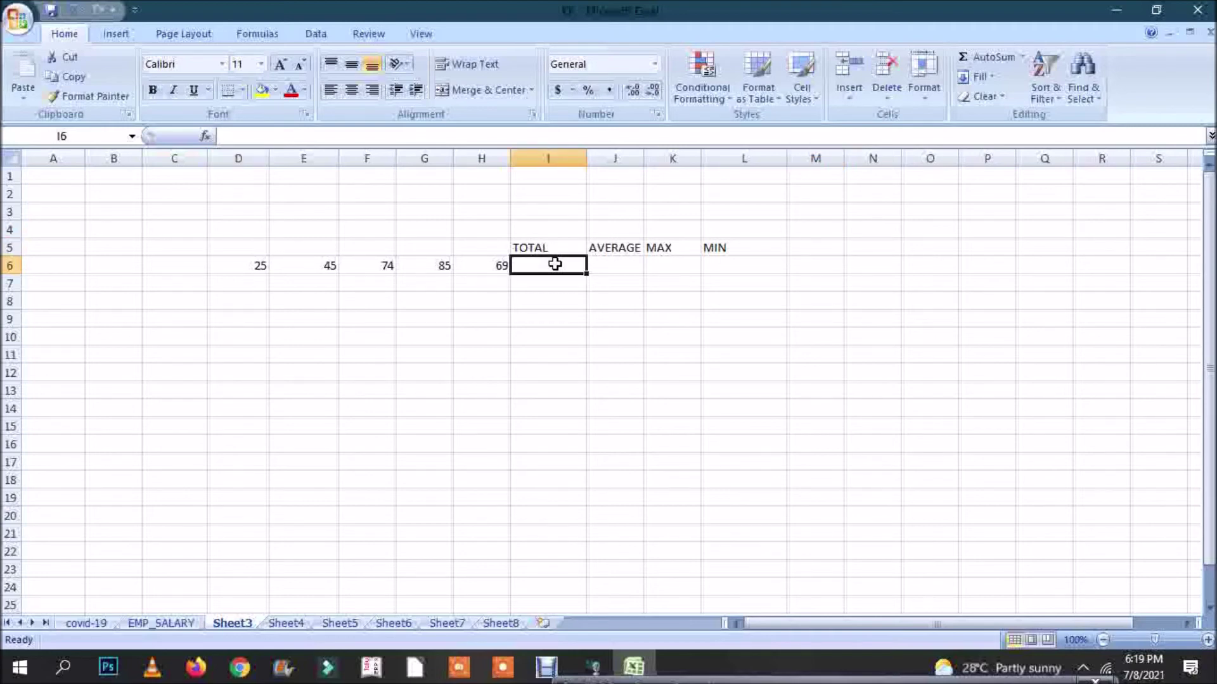
pyautogui.write('=')
pyautogui.click(259, 266)
pyautogui.write('+')
pyautogui.click(303, 266)
pyautogui.write('+')
pyautogui.click(356, 268)
pyautogui.write('+')
pyautogui.click(440, 264)
pyautogui.write('+')
pyautogui.click(493, 264)
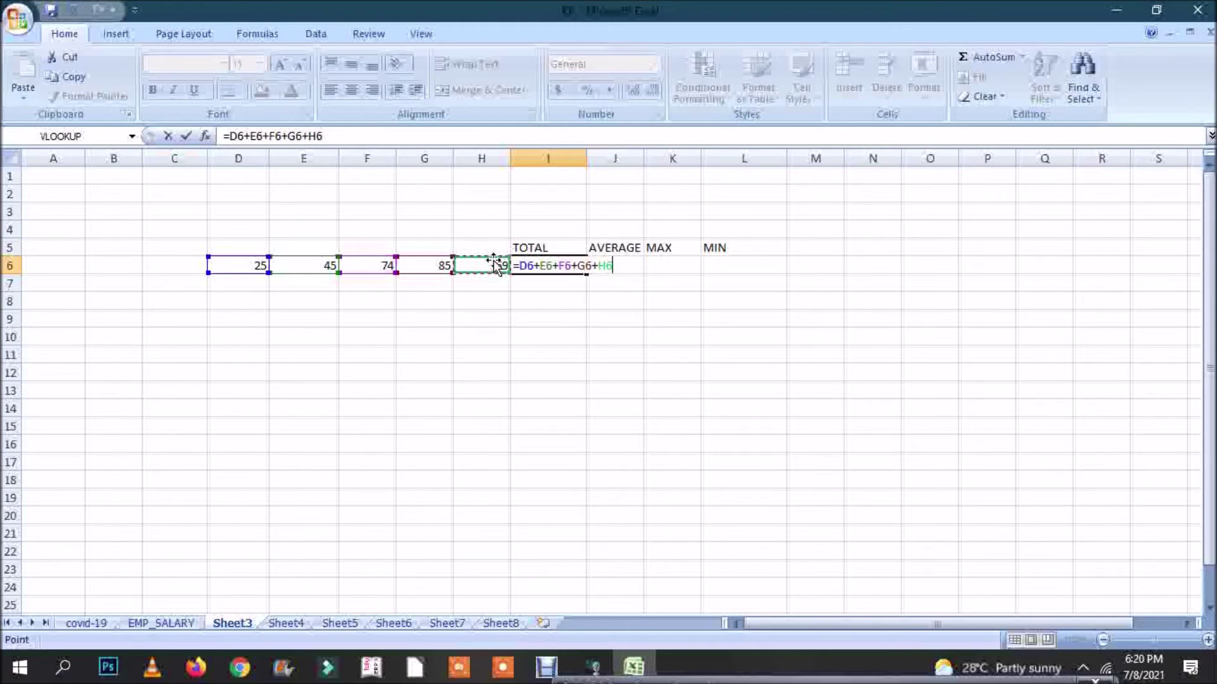
pyautogui.press('Return')
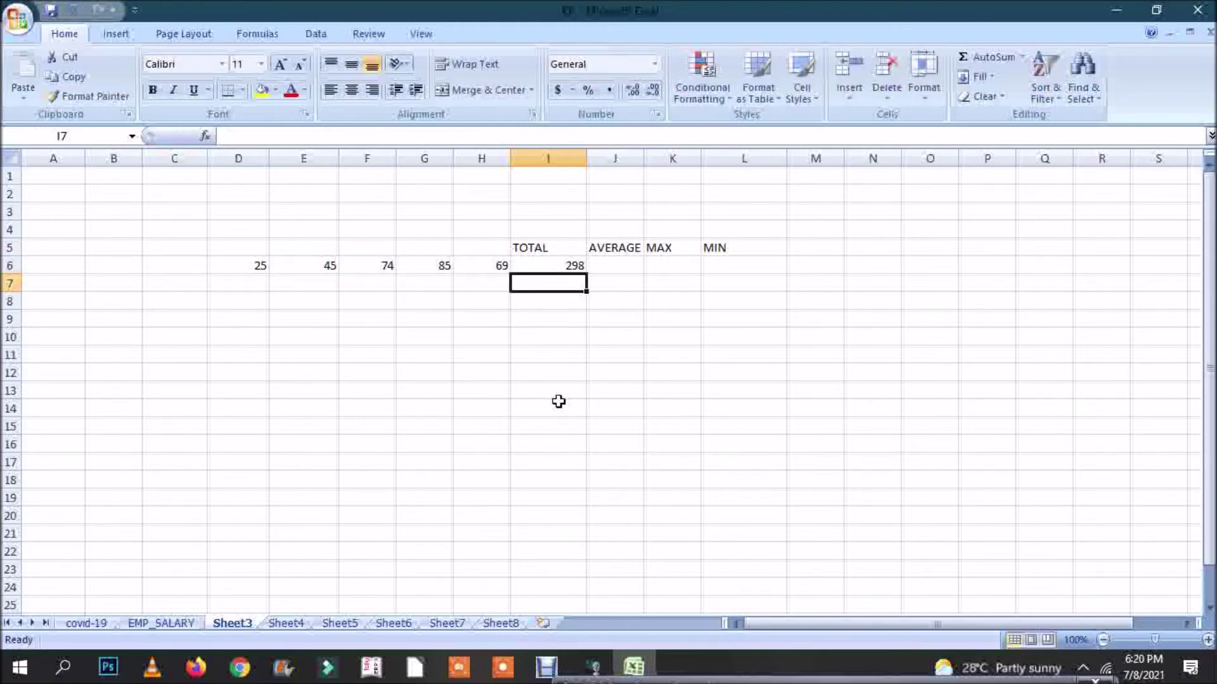
# Change the number in cell E6 to 85.
pyautogui.click(319, 269)
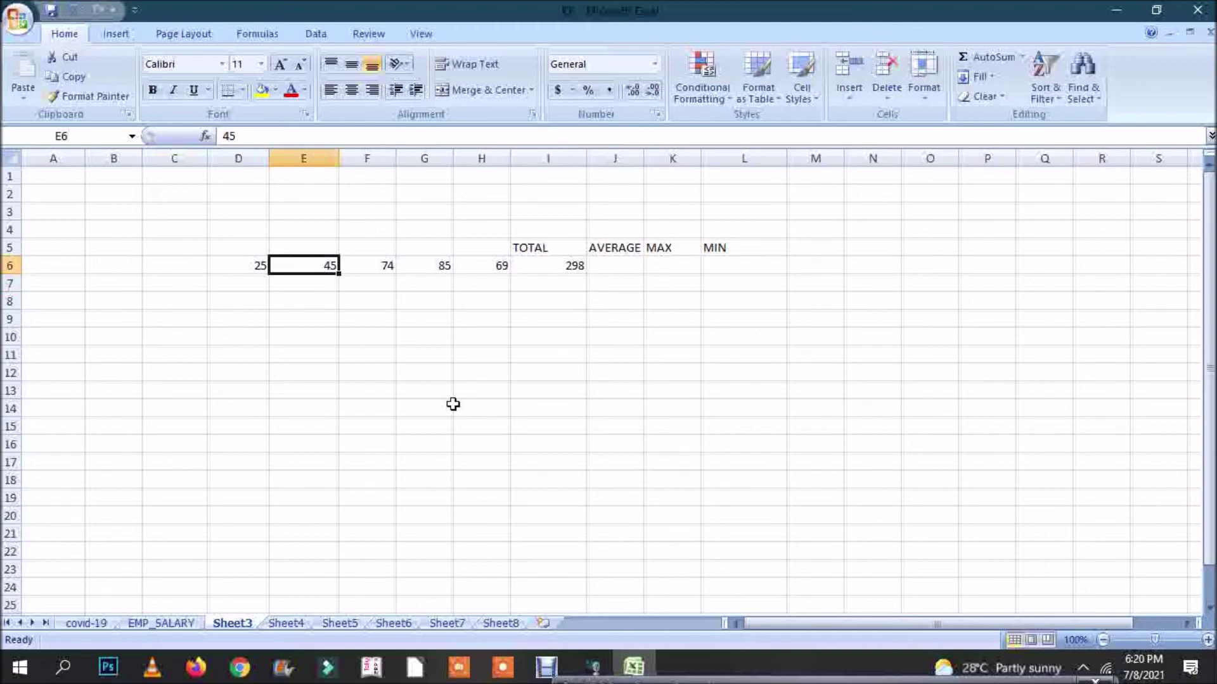
pyautogui.write('85')
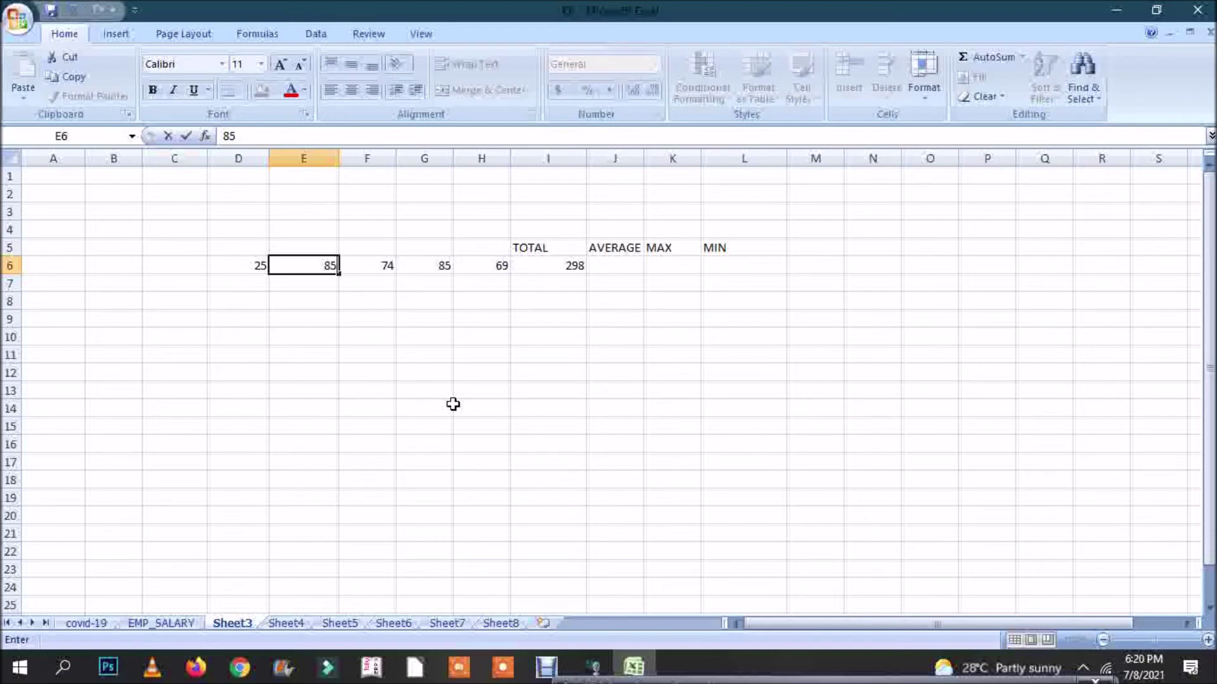
pyautogui.press('Return')
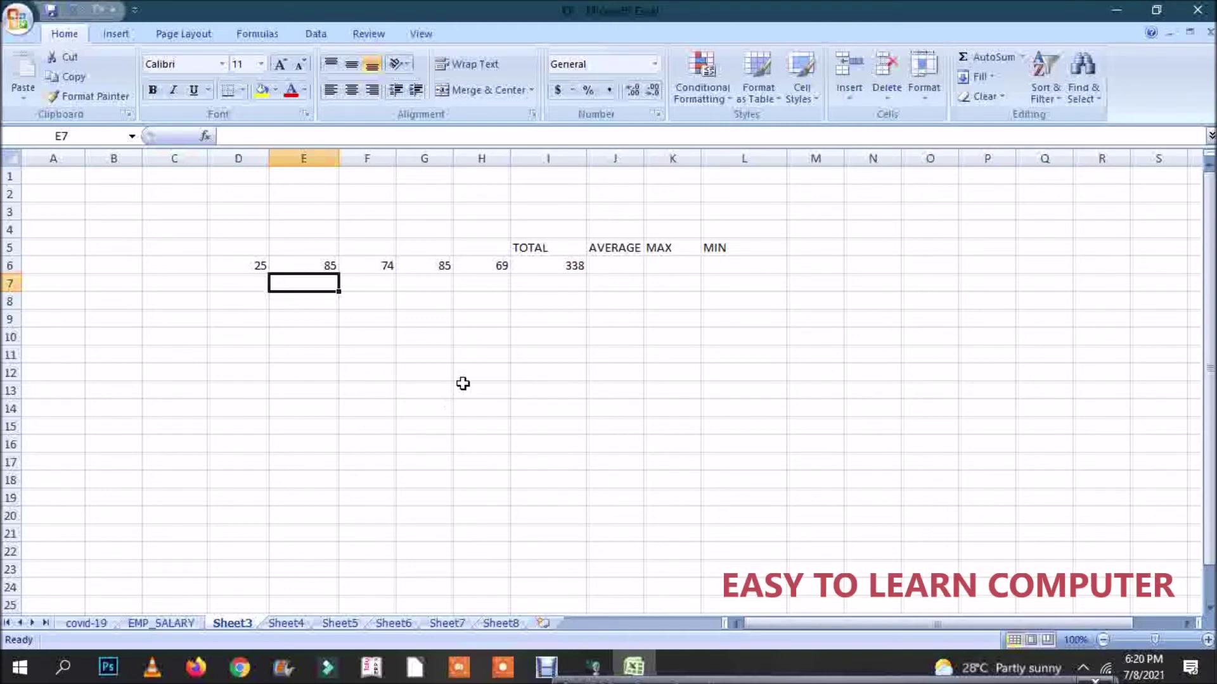
# Replace the addition formula in cell I6 with =SUM(D6:H6).
pyautogui.click(536, 268)
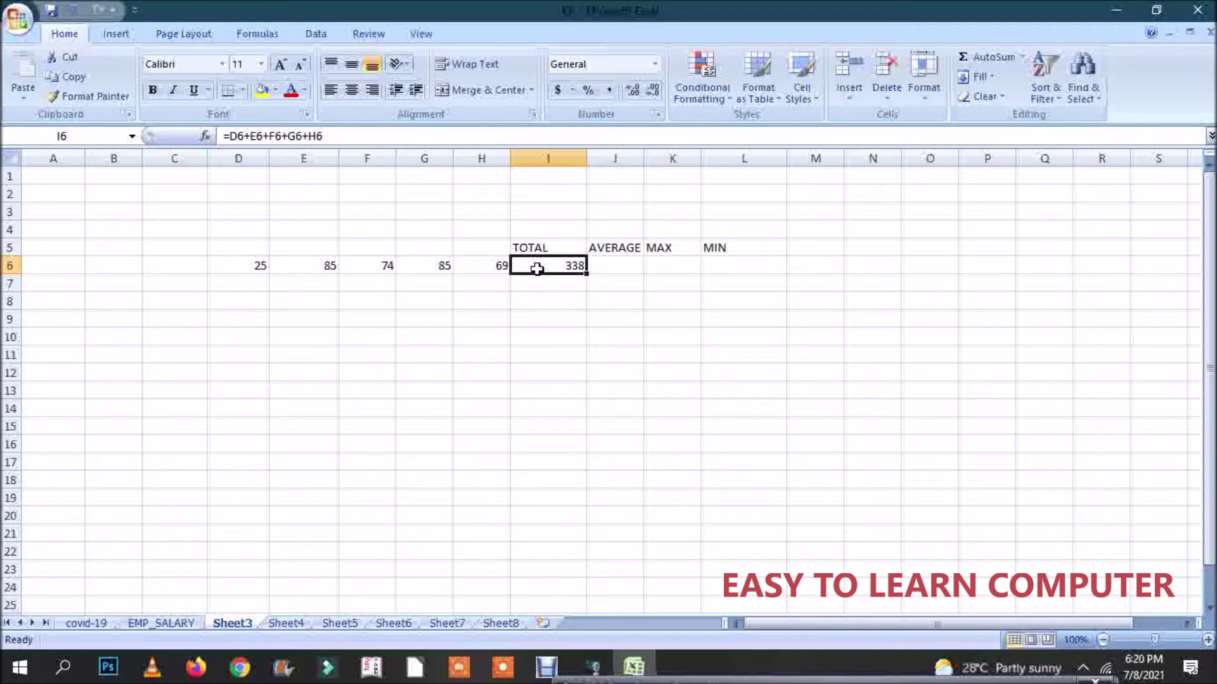
pyautogui.press('BackSpace')
pyautogui.write('=SUM(')
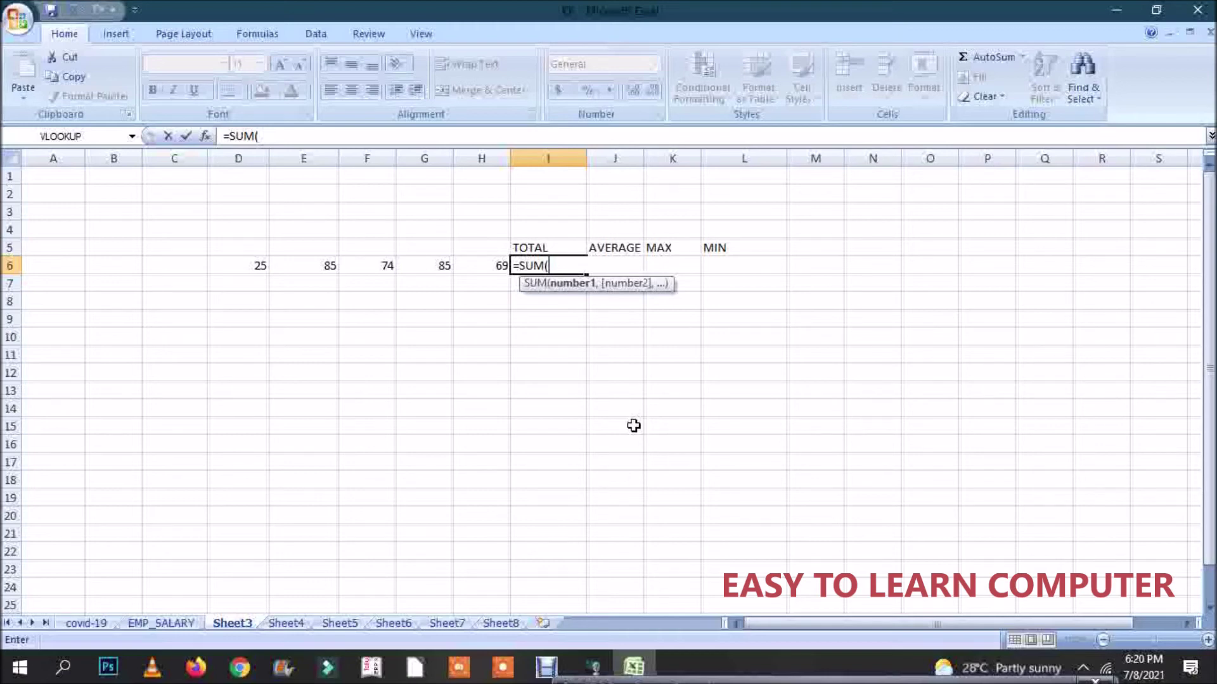
pyautogui.press('BackSpace')
pyautogui.write('(')
pyautogui.moveTo(257, 266); pyautogui.dragTo(473, 271)
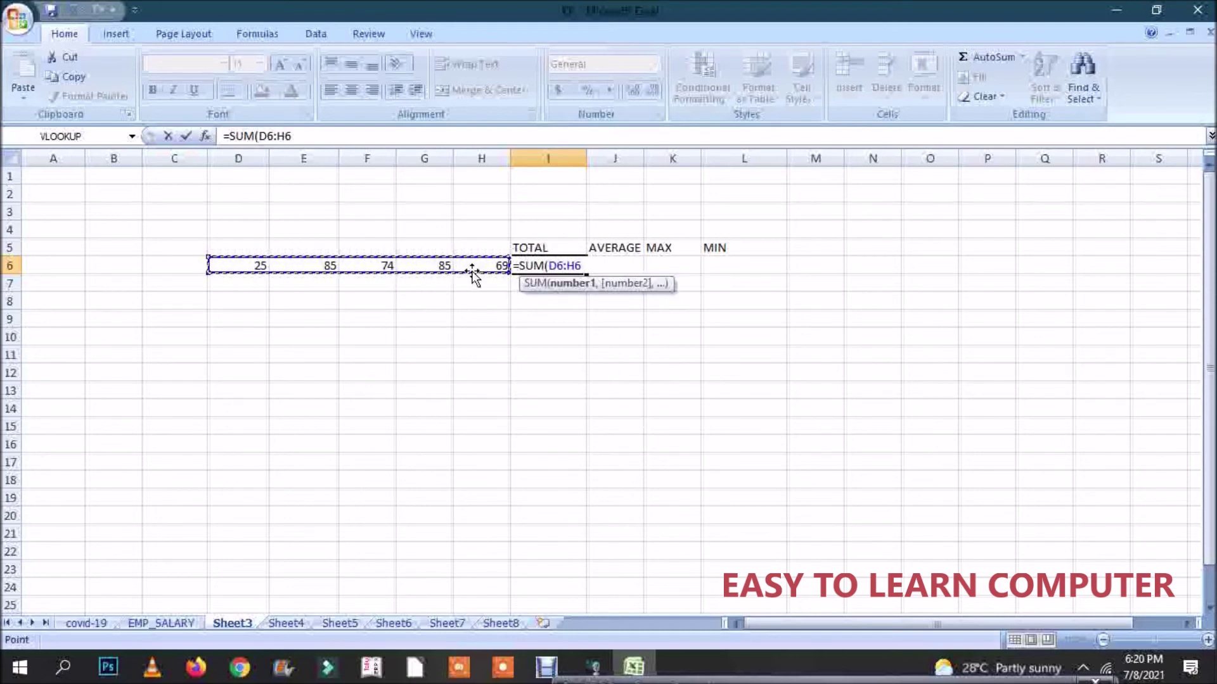
pyautogui.click(241, 265)
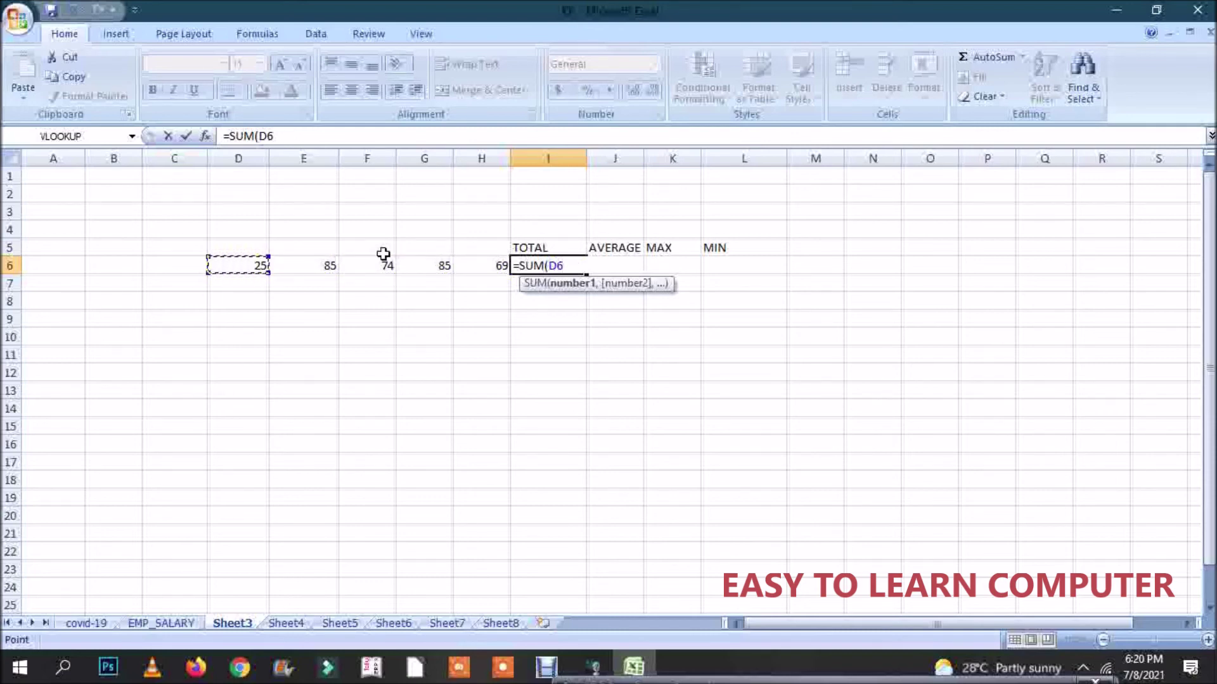
pyautogui.keyDown('shift'); pyautogui.click(486, 263); pyautogui.keyUp('shift')
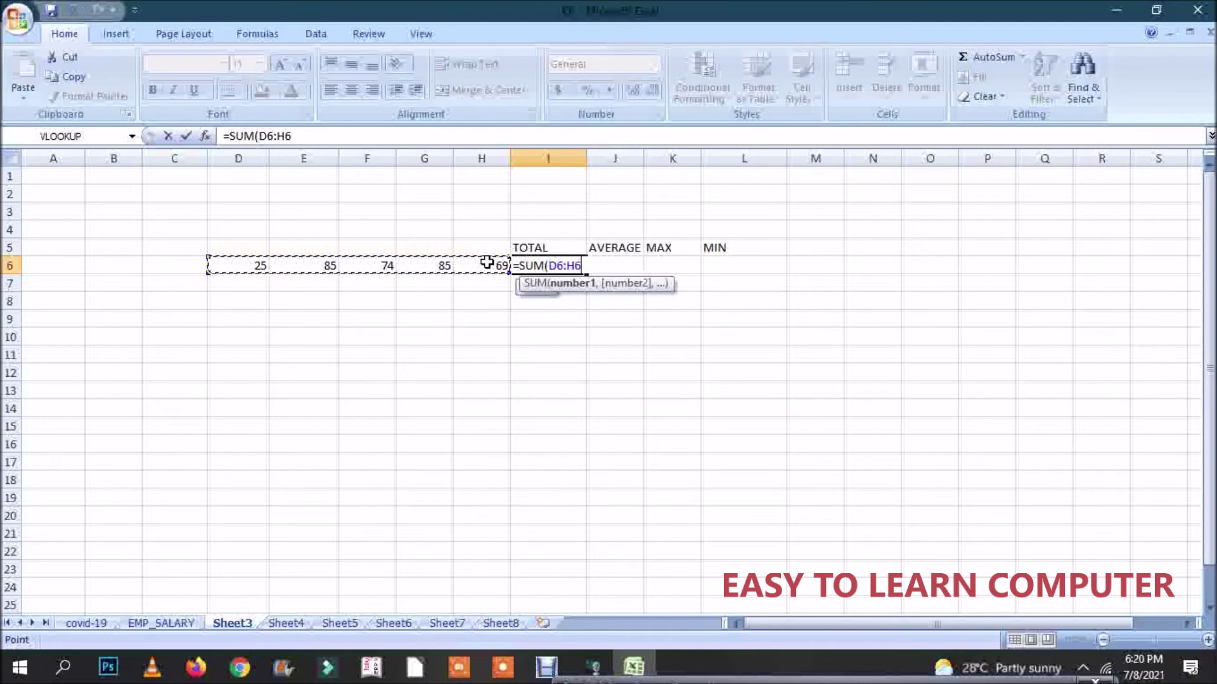
pyautogui.write(')')
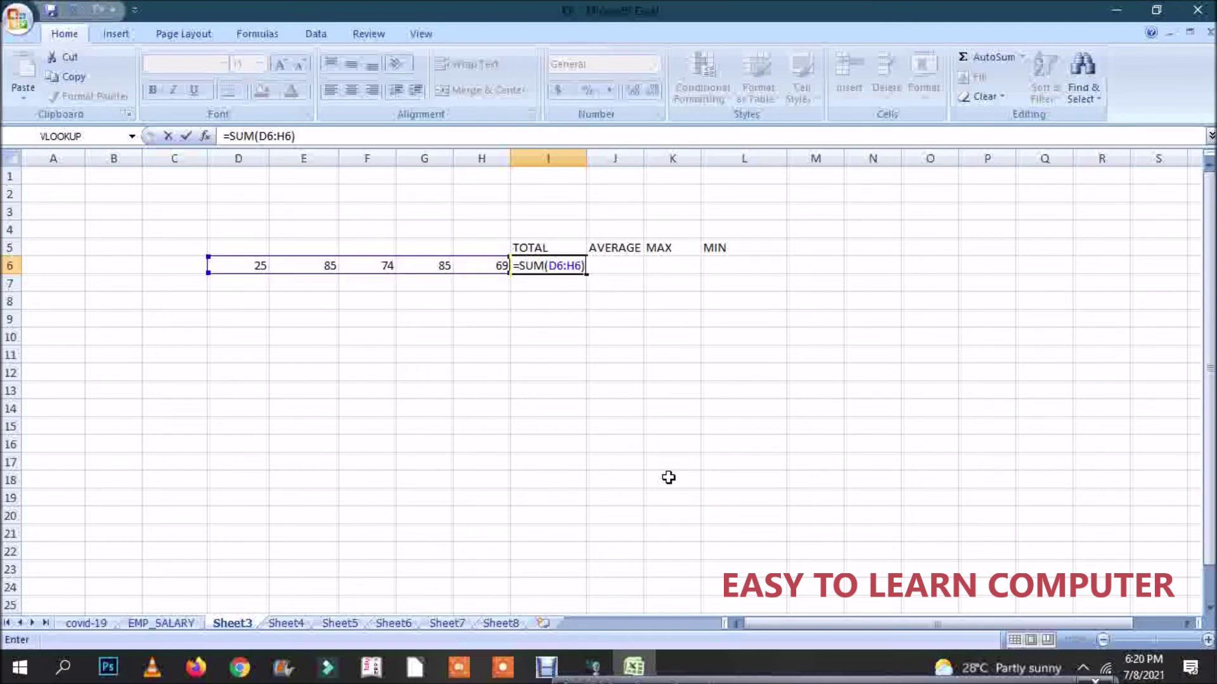
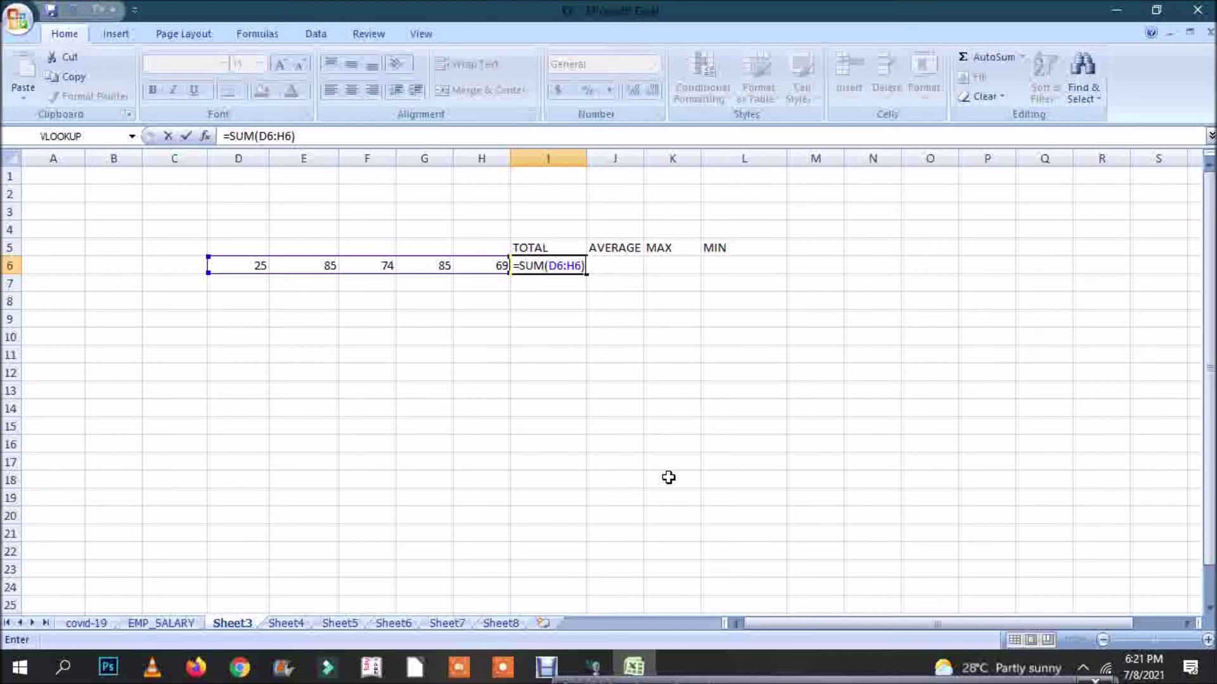
pyautogui.press('Return')
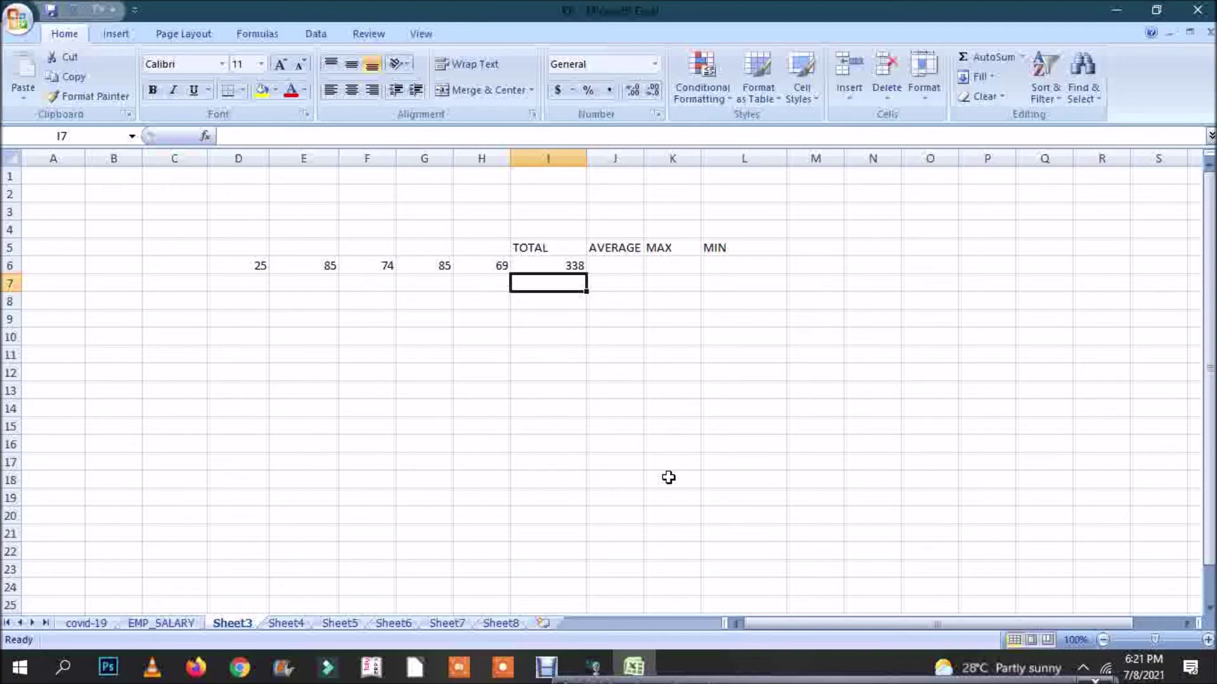
# Enter the SUM formula again in cell I6 as =SUM(D6:H6), overwriting the existing one.
pyautogui.click(565, 267)
pyautogui.write('=')
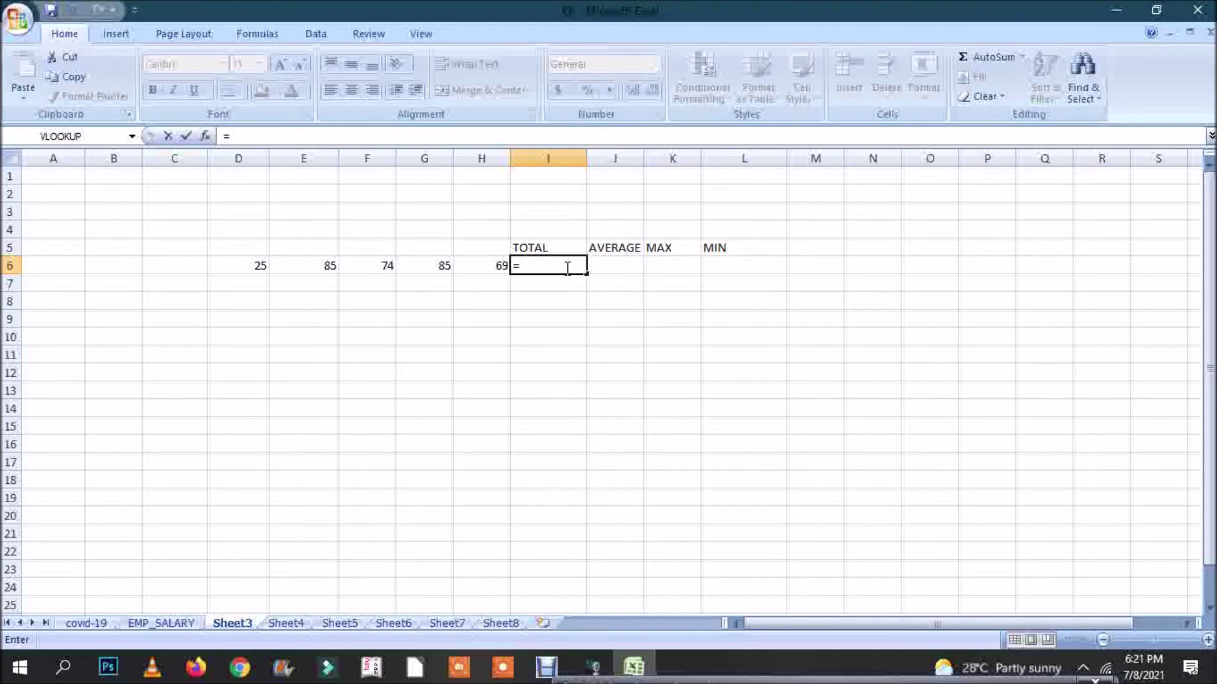
pyautogui.write('SUM(')
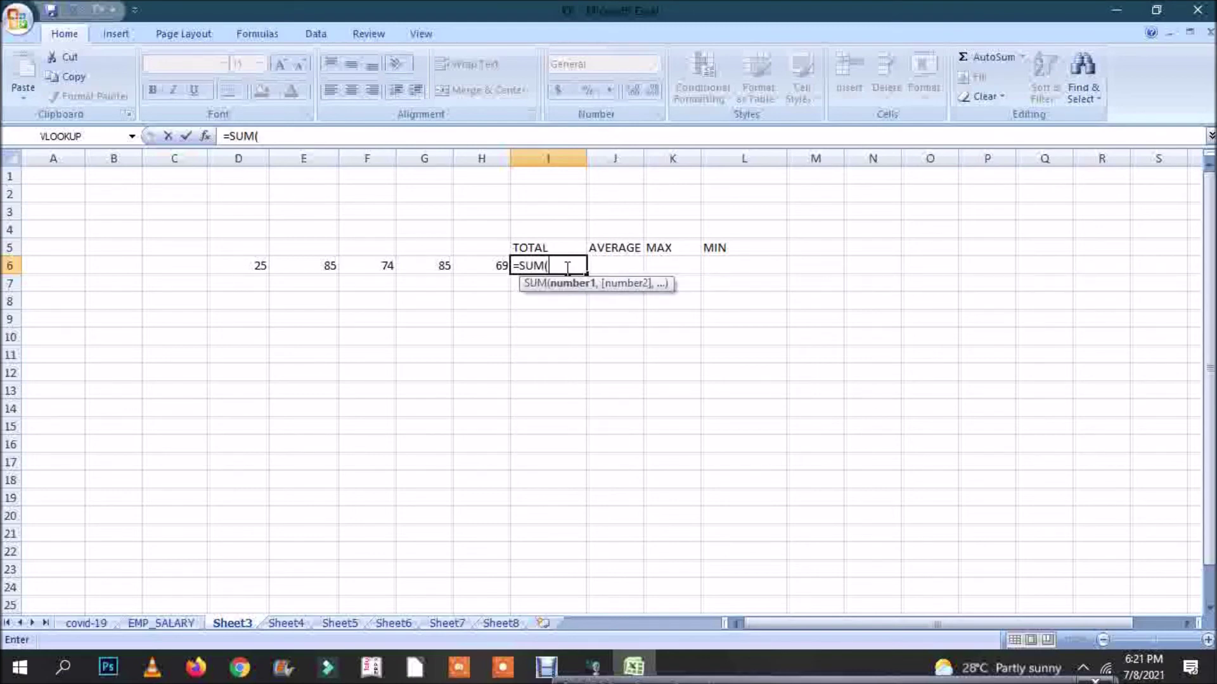
pyautogui.click(263, 265)
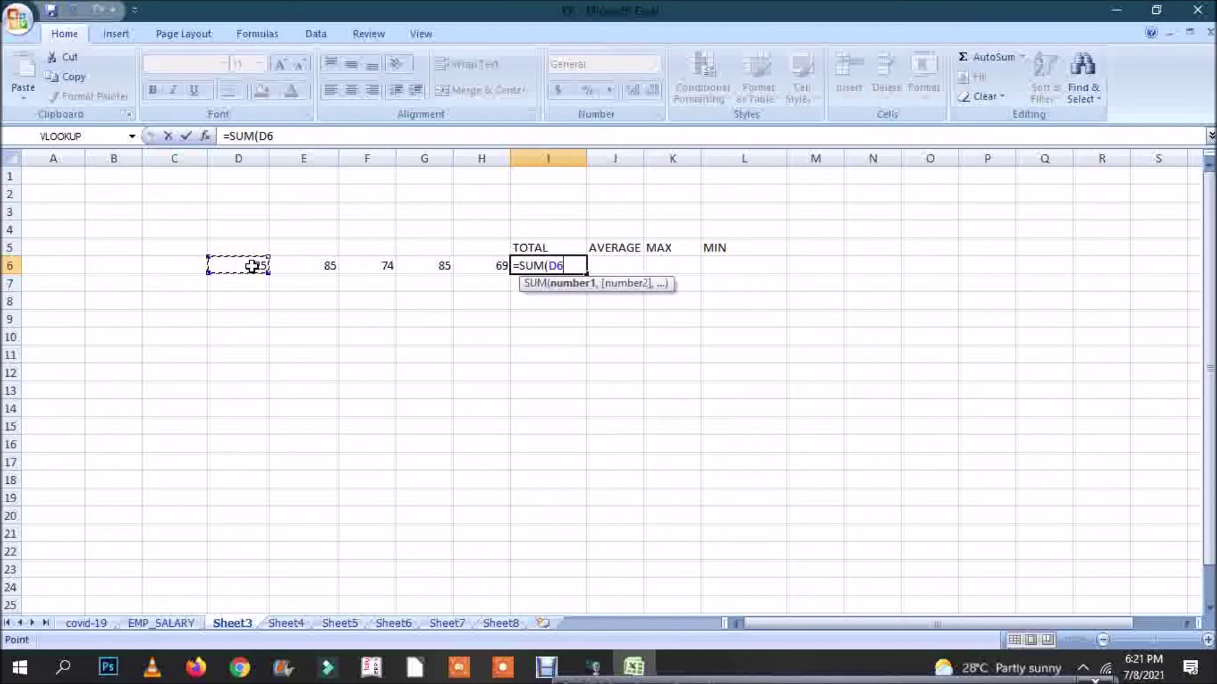
pyautogui.keyDown('shift'); pyautogui.click(497, 267); pyautogui.keyUp('shift')
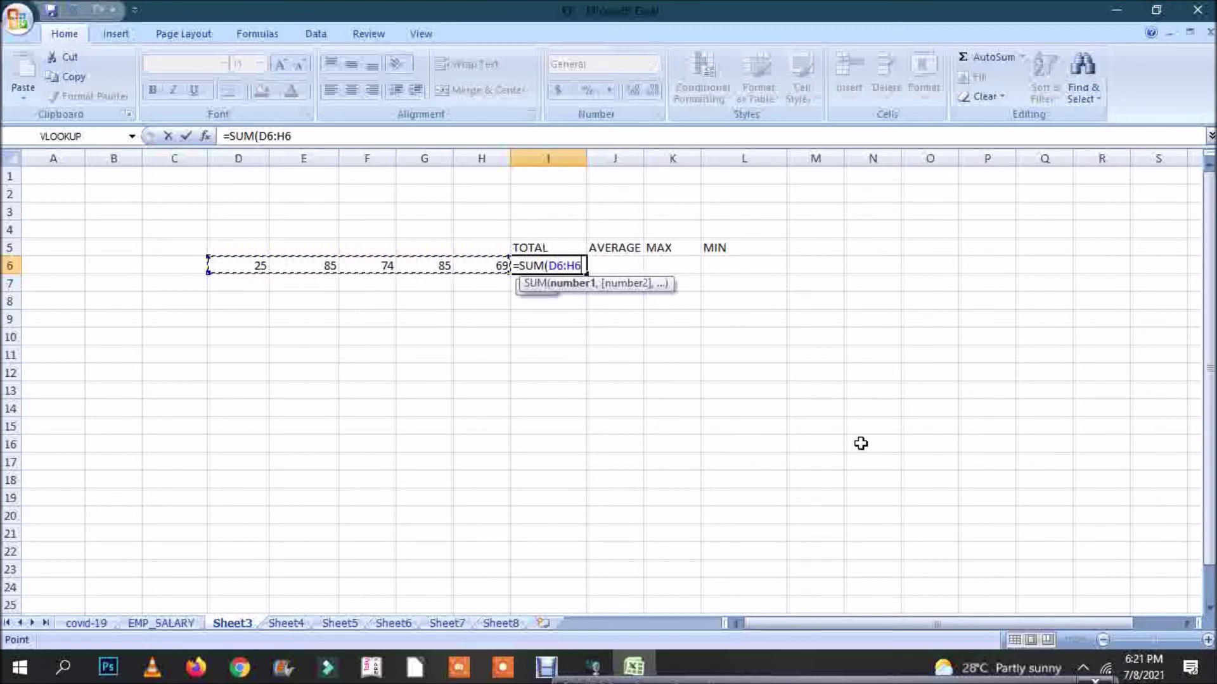
pyautogui.write(')')
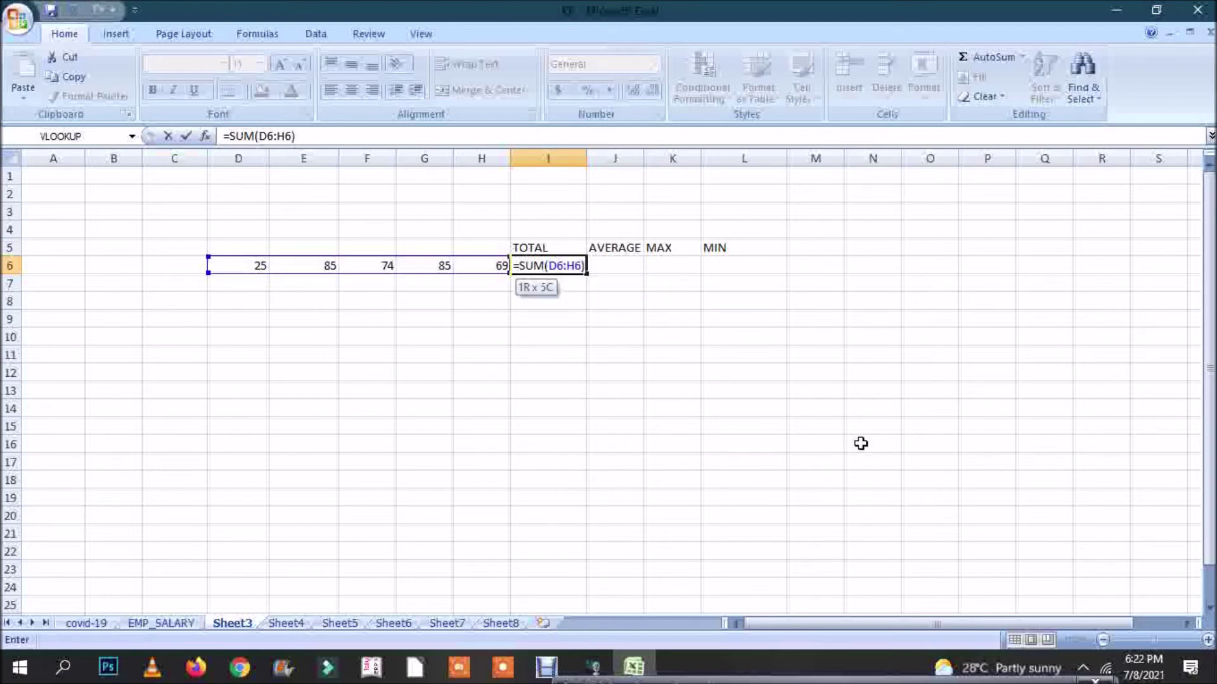
pyautogui.press('Return')
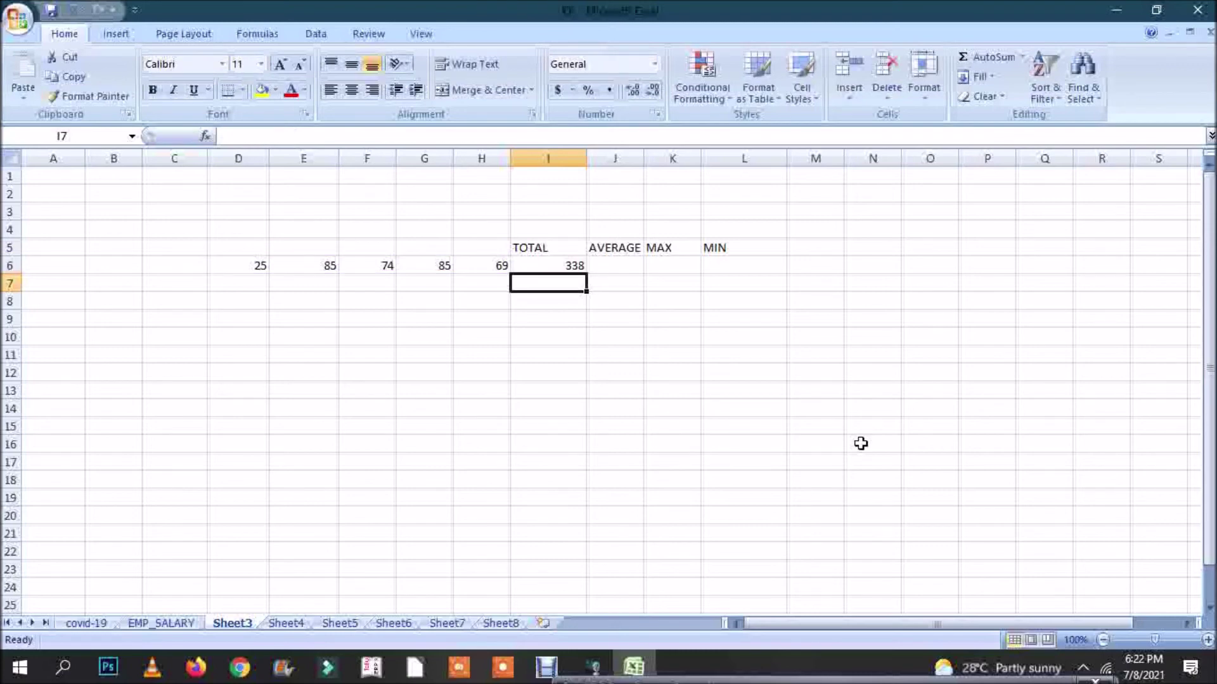
# Calculate the average in cell J6 by dividing the total by five with the formula =I6/5.
pyautogui.click(626, 267)
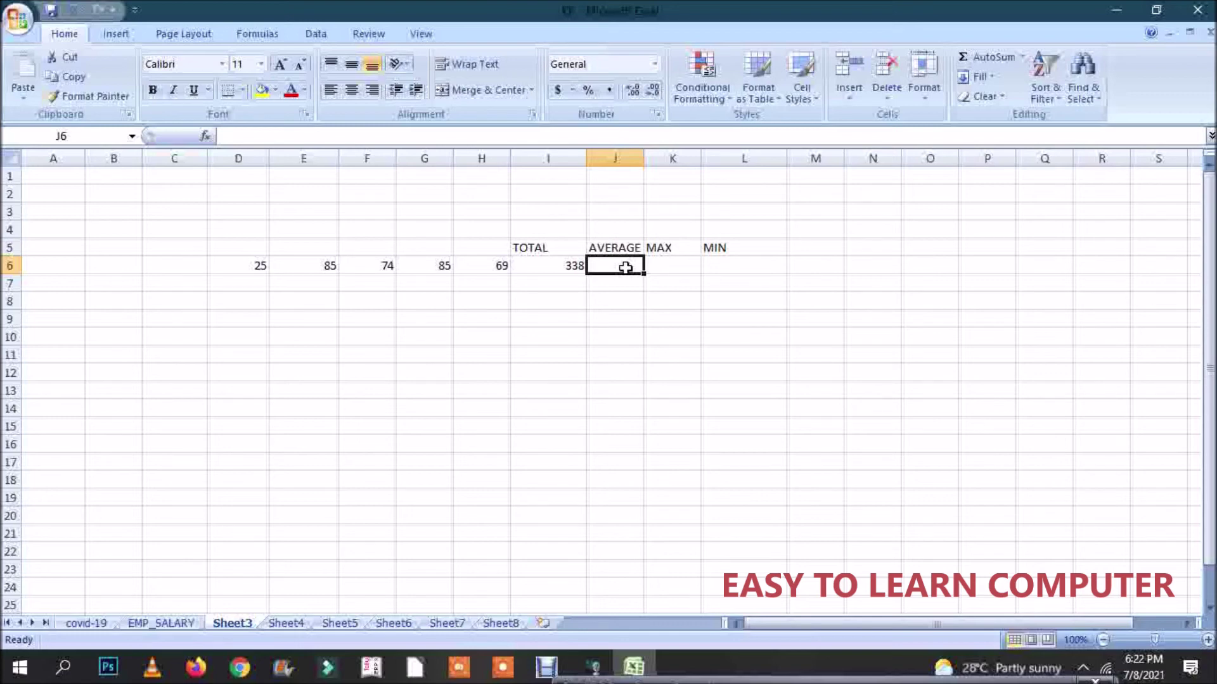
pyautogui.write('=')
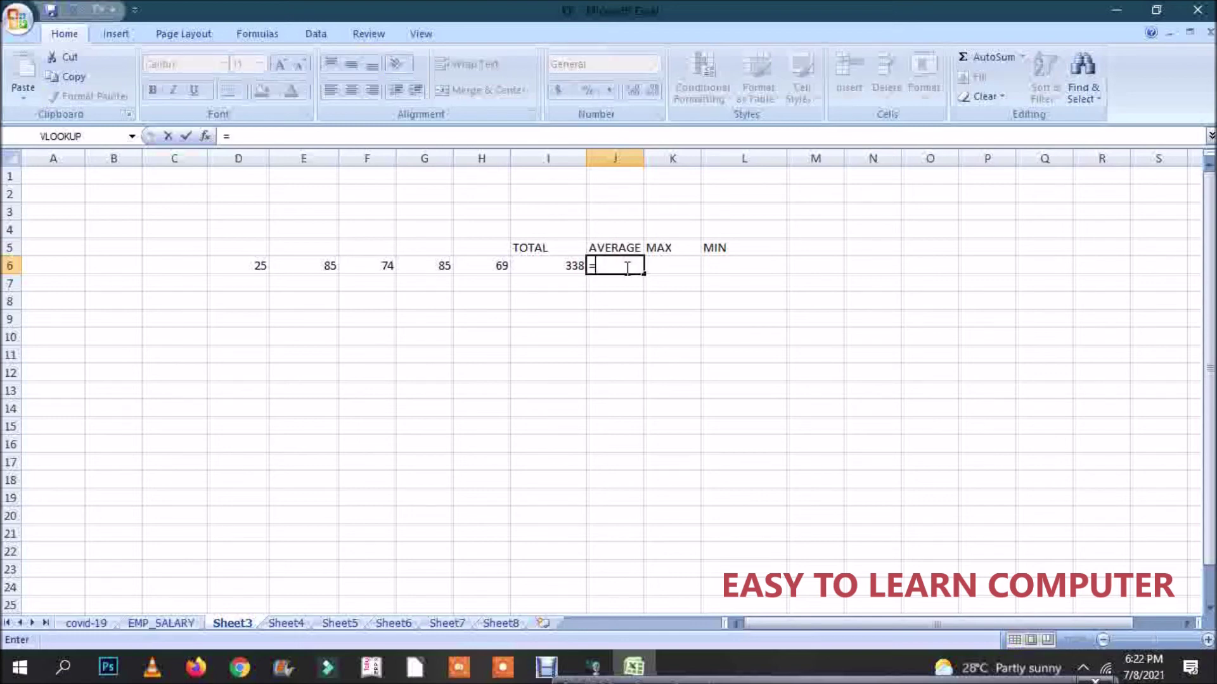
pyautogui.click(560, 263)
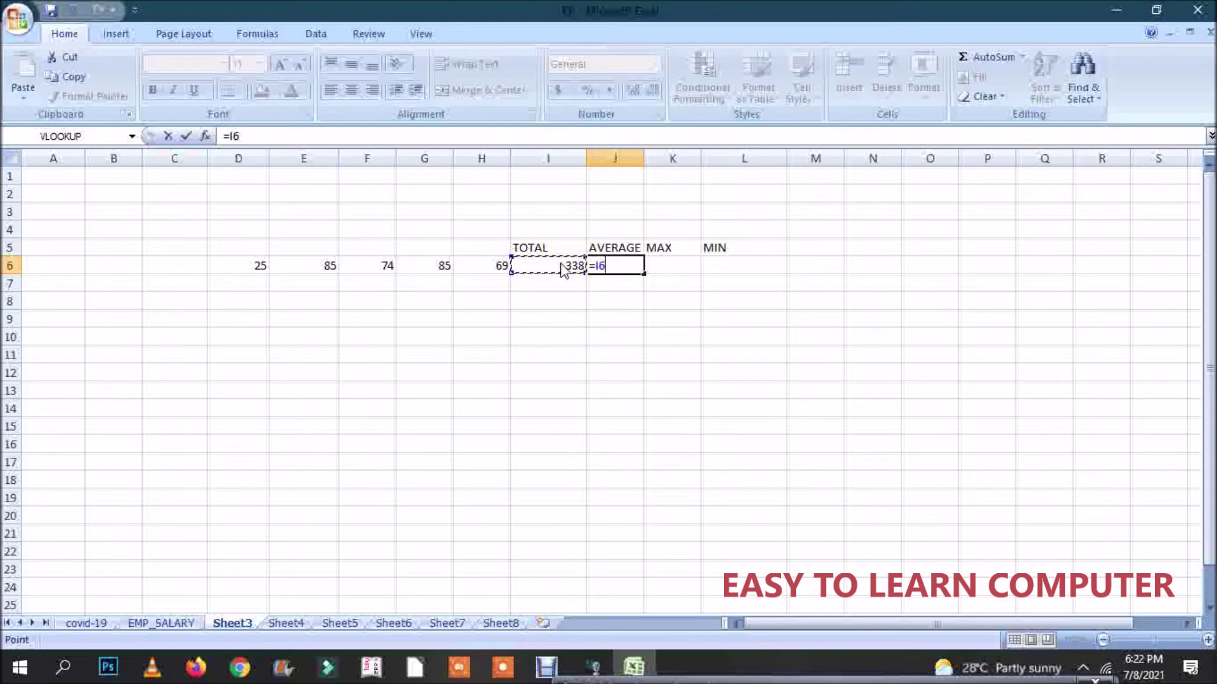
pyautogui.write('/')
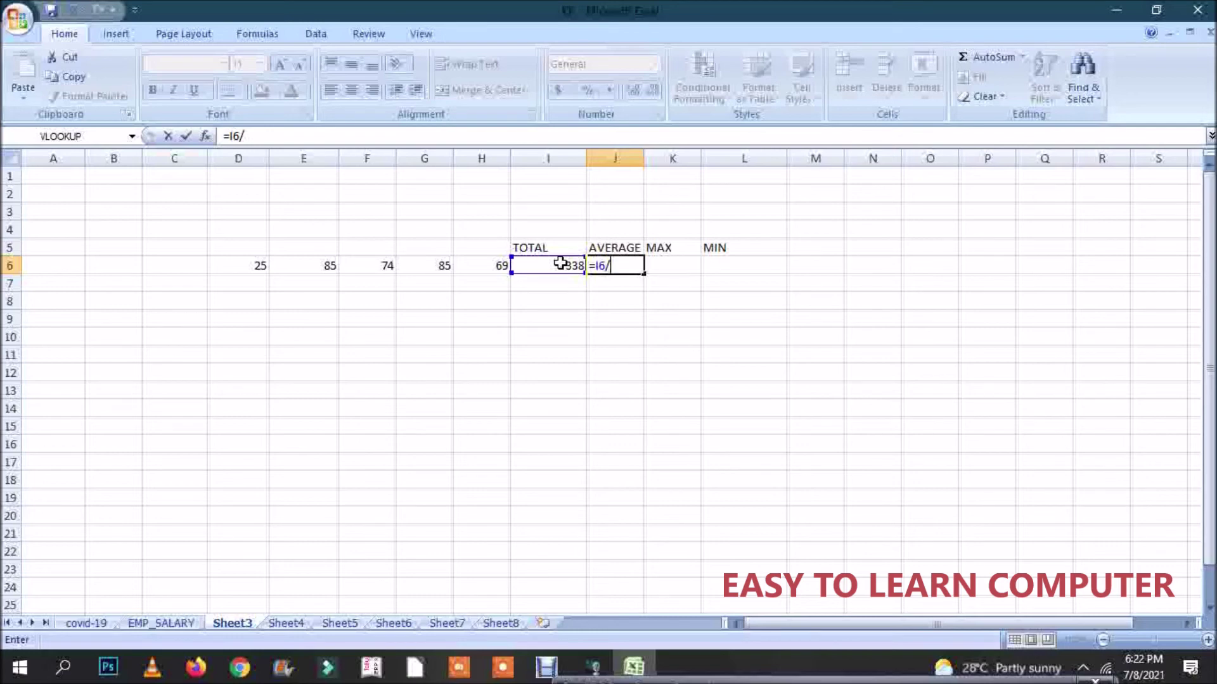
pyautogui.write('5')
pyautogui.press('Return')
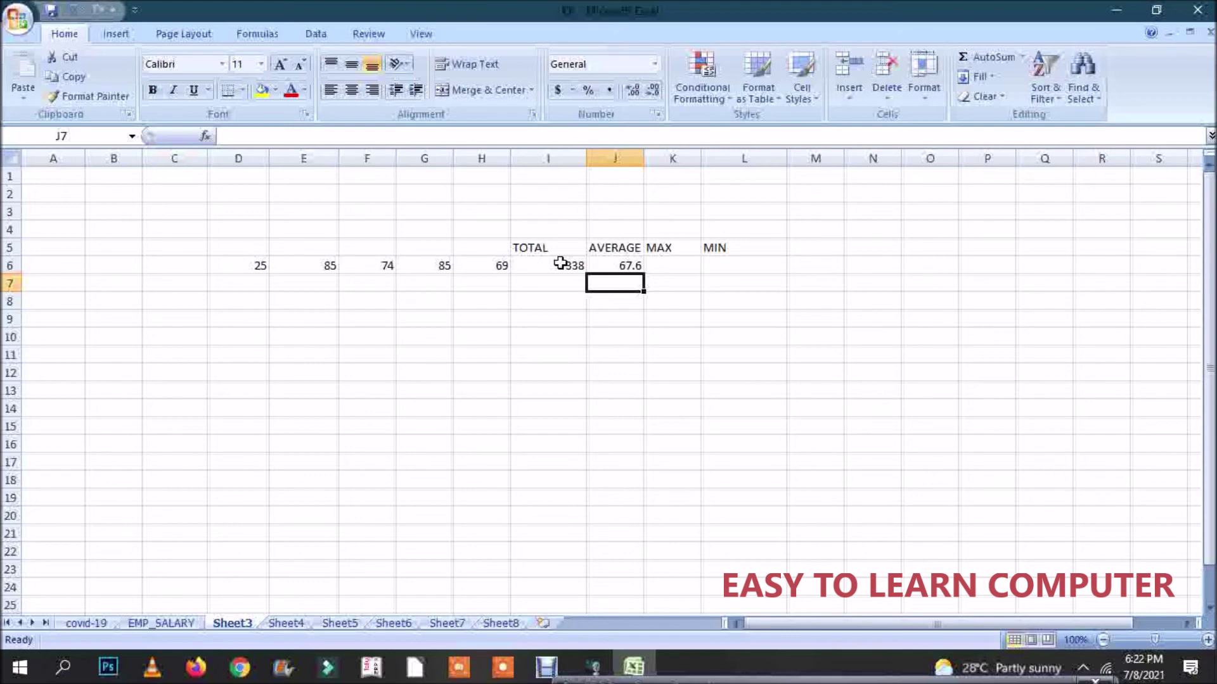
# Replace the division formula in cell J6 with =AVERAGE(D6:H6).
pyautogui.press('Up')
pyautogui.press('Delete')
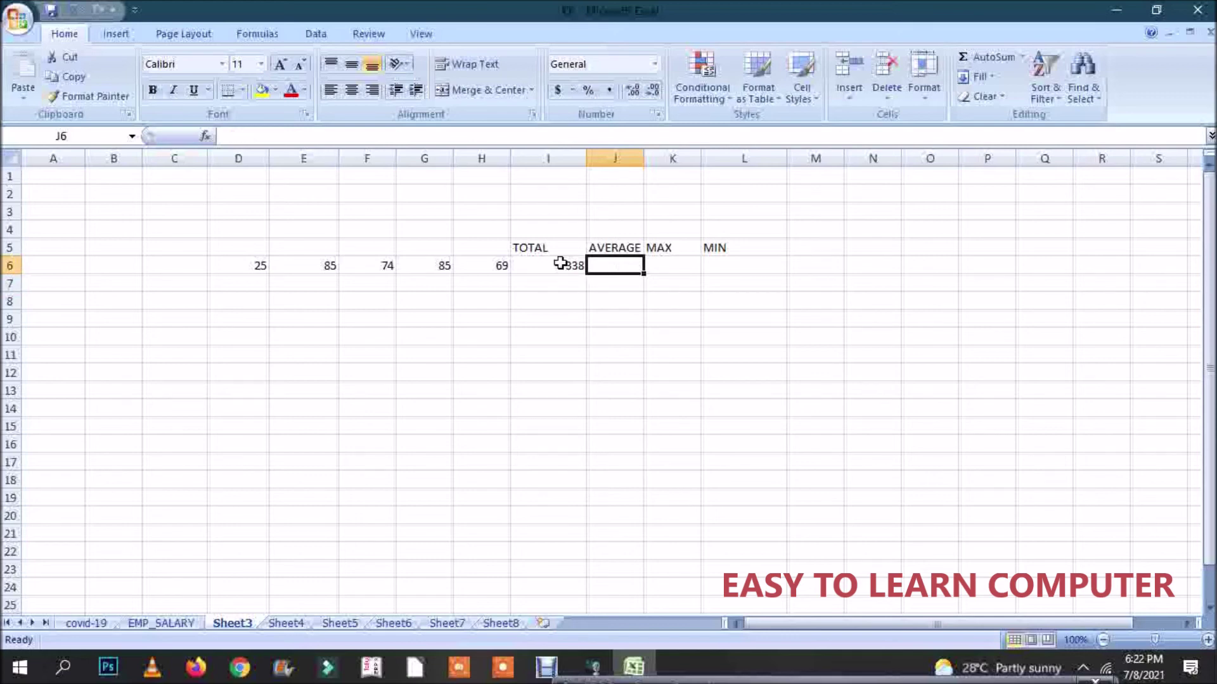
pyautogui.write('=A')
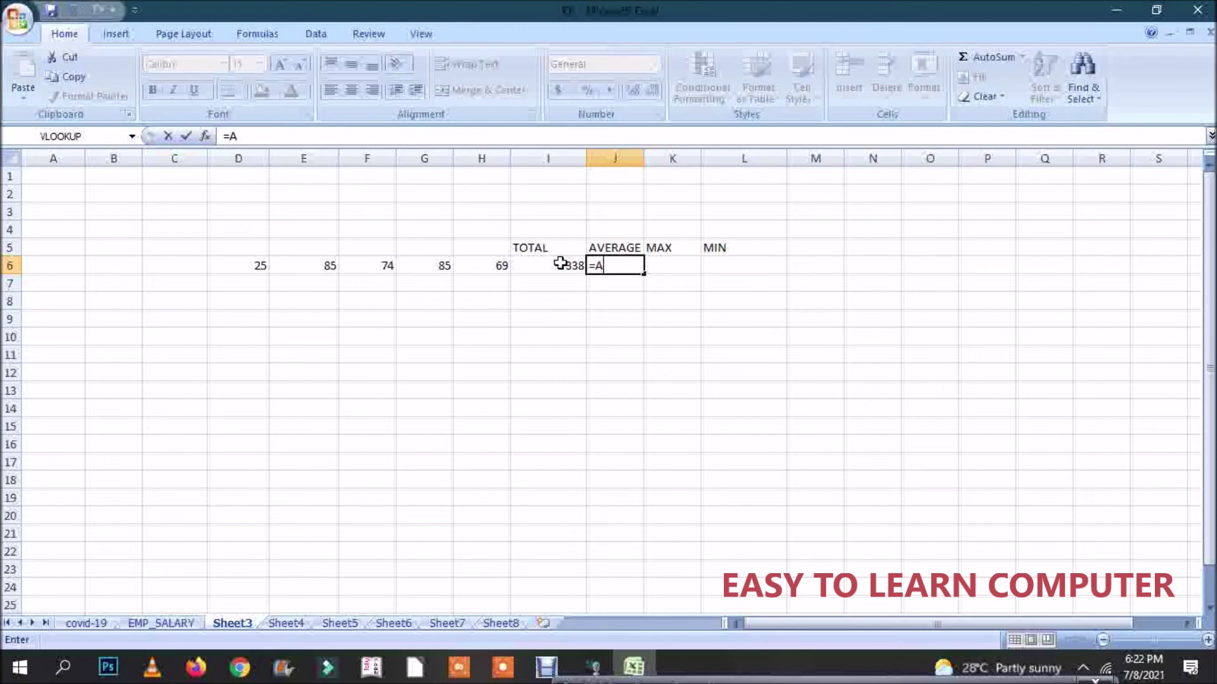
pyautogui.write('VERAGE')
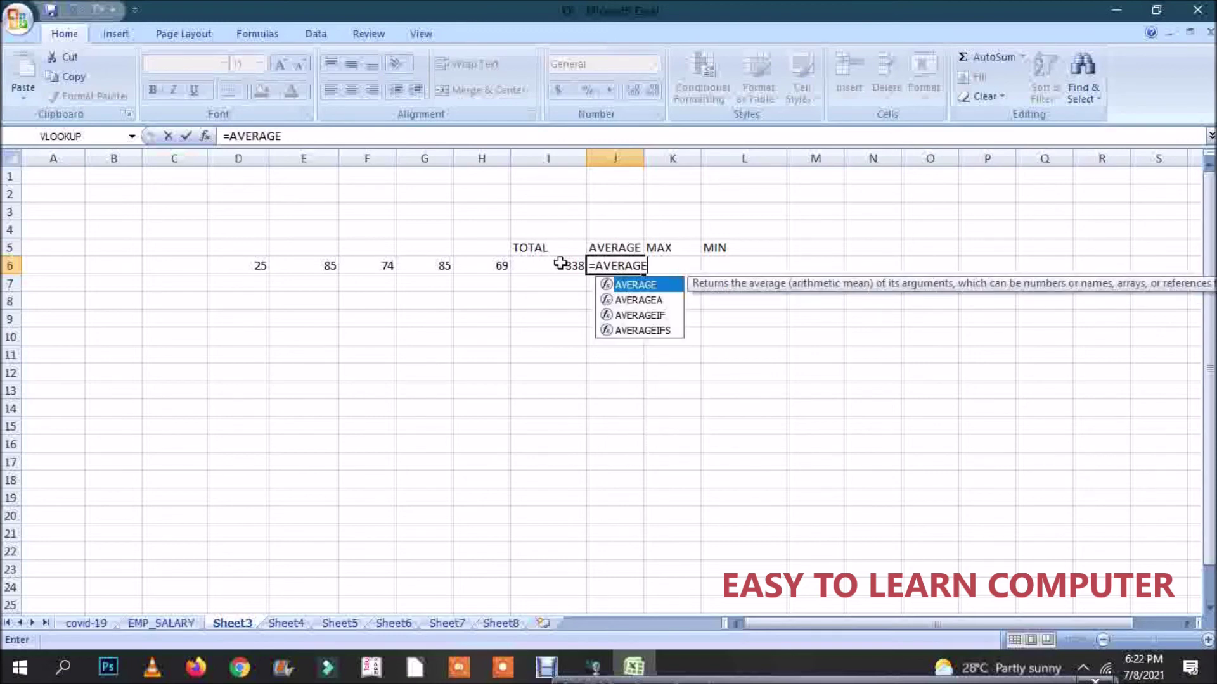
pyautogui.write('(')
pyautogui.click(252, 262)
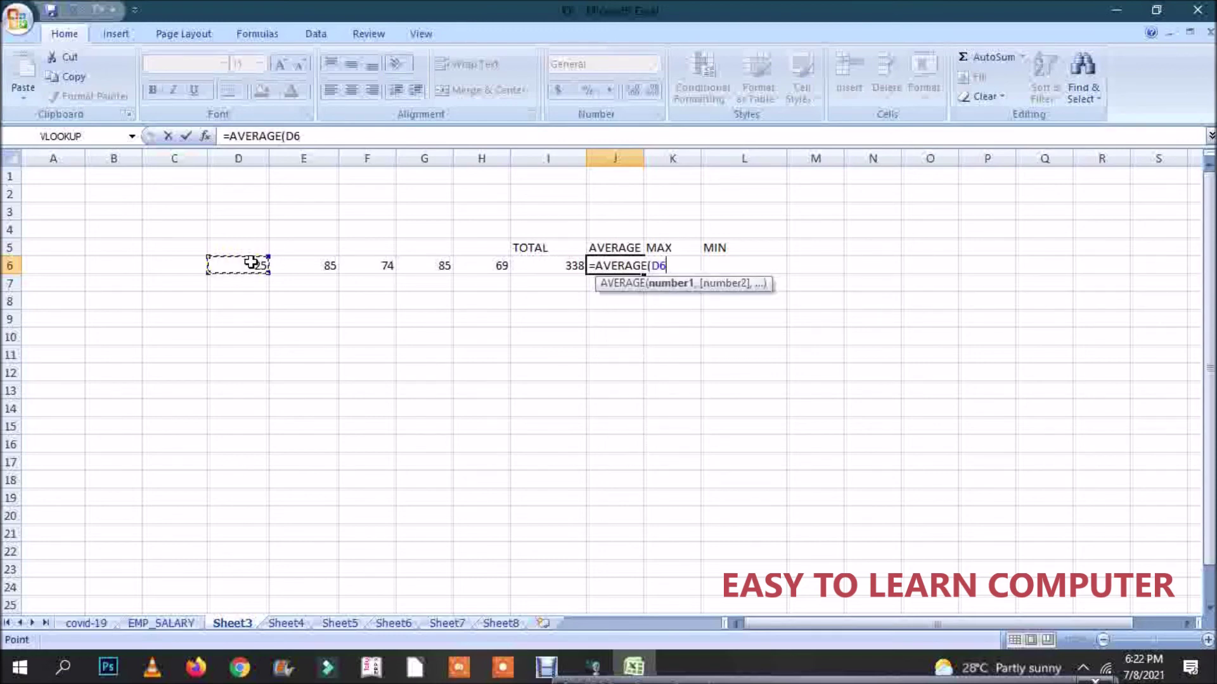
pyautogui.keyDown('shift'); pyautogui.click(491, 267); pyautogui.keyUp('shift')
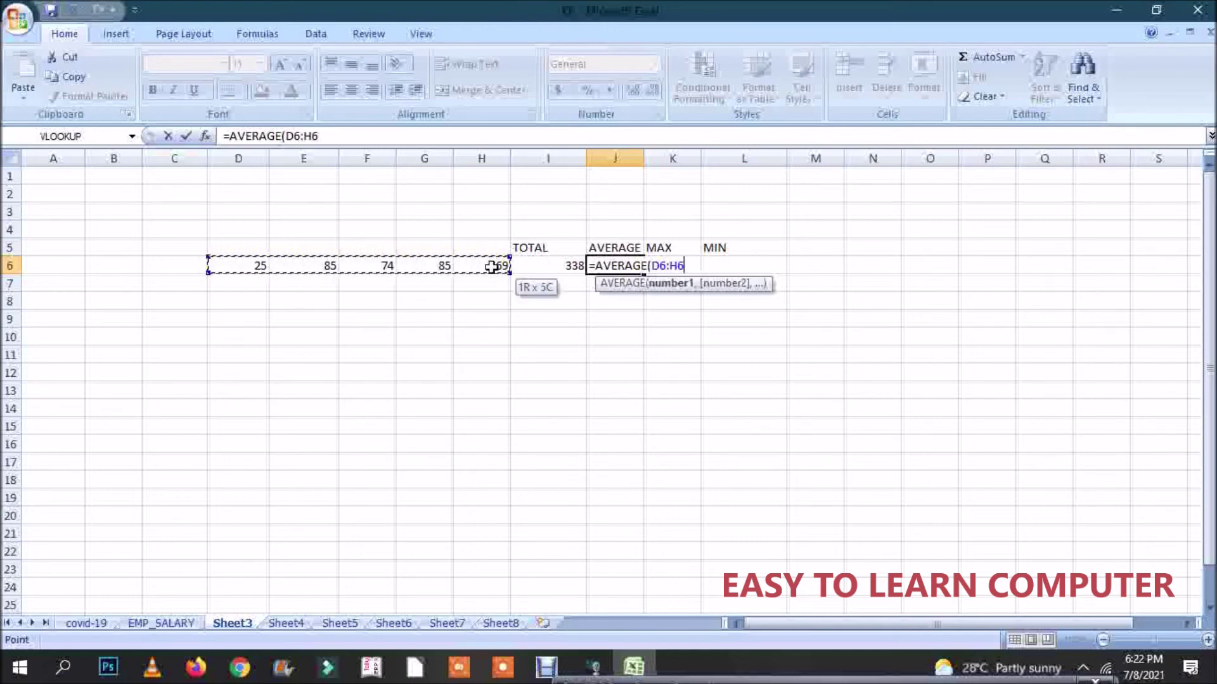
pyautogui.write(')')
pyautogui.press('Return')
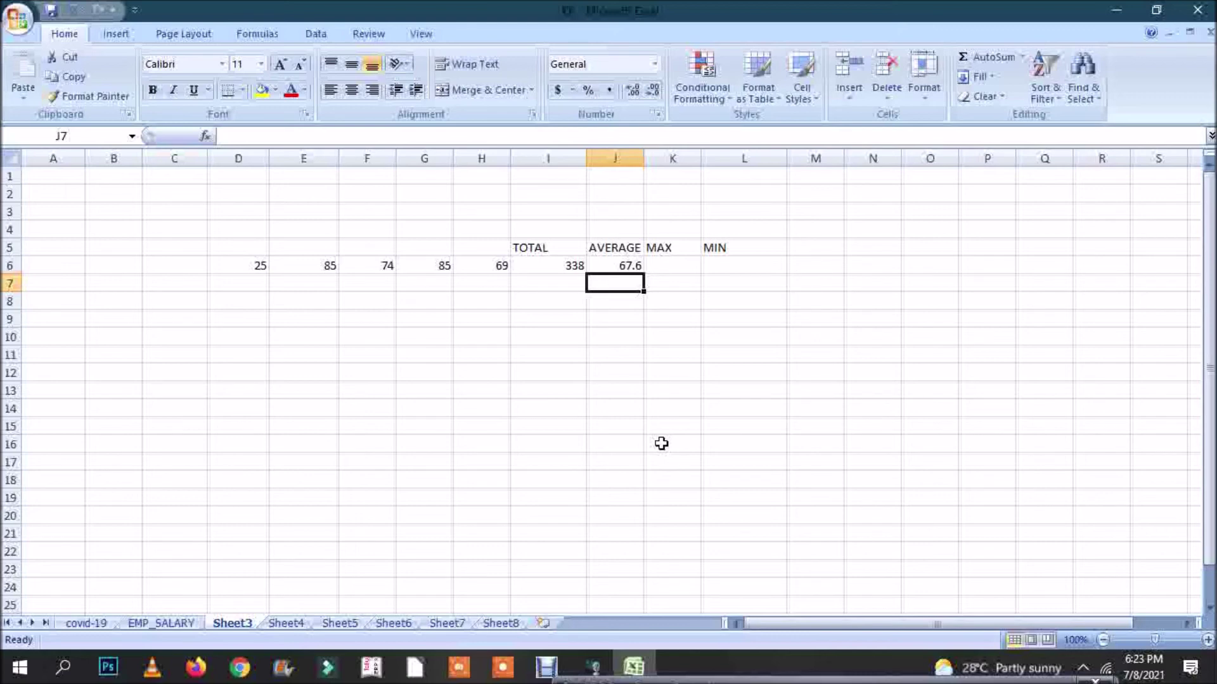
# Find the largest number of row 6 in cell K6 with the formula =MAX(D6:H6).
pyautogui.click(669, 263)
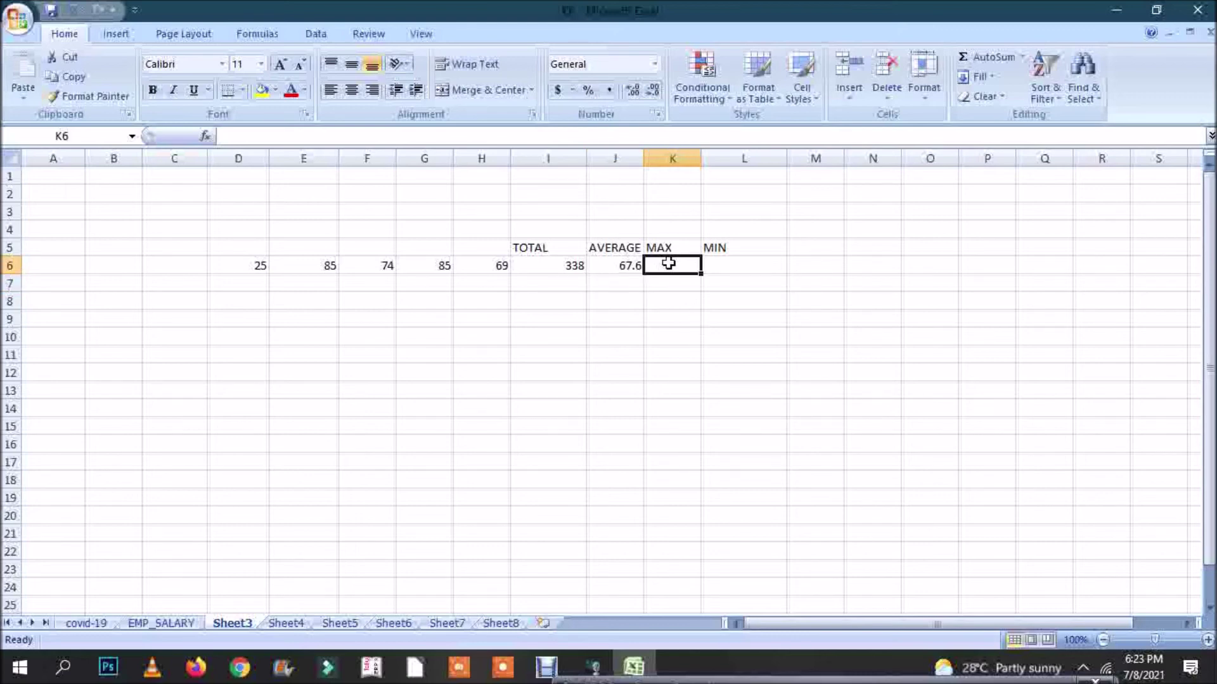
pyautogui.write('=')
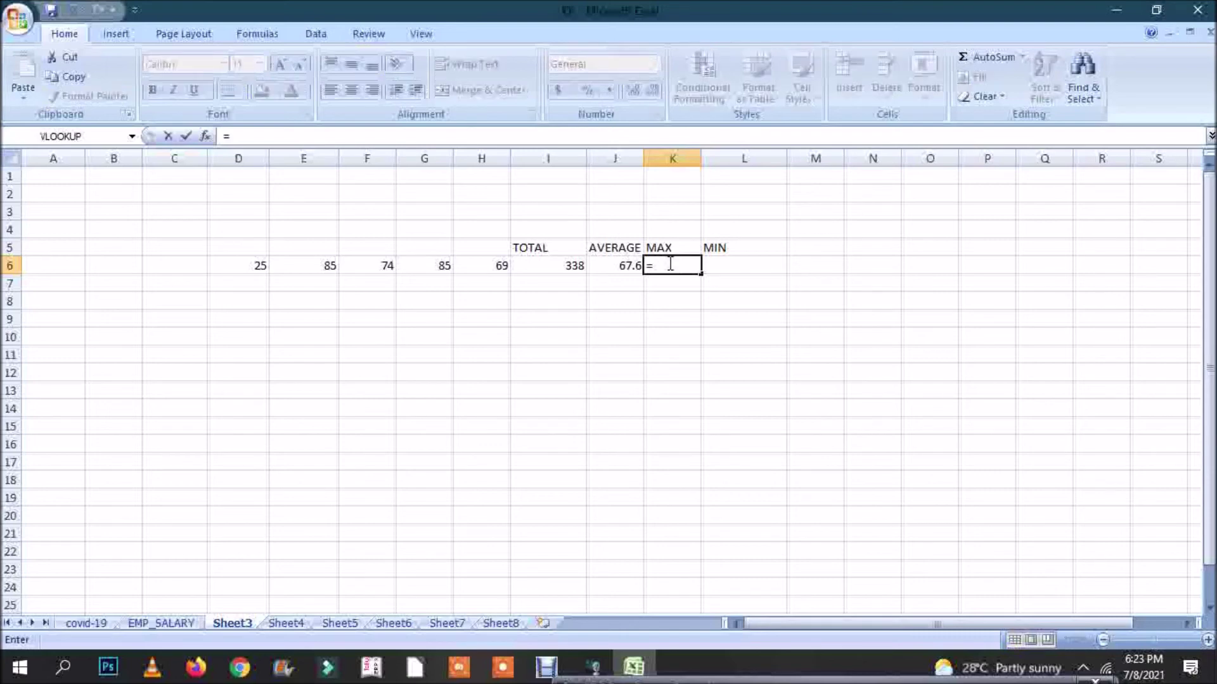
pyautogui.write('MAX(')
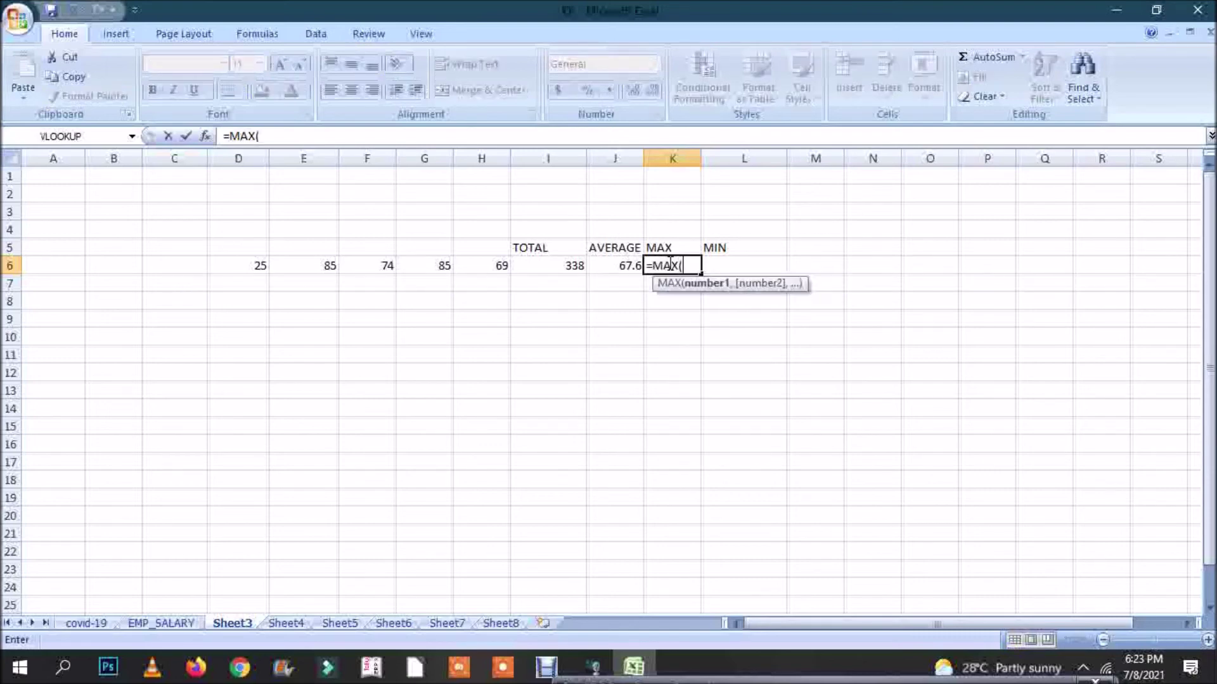
pyautogui.moveTo(260, 263); pyautogui.dragTo(481, 258)
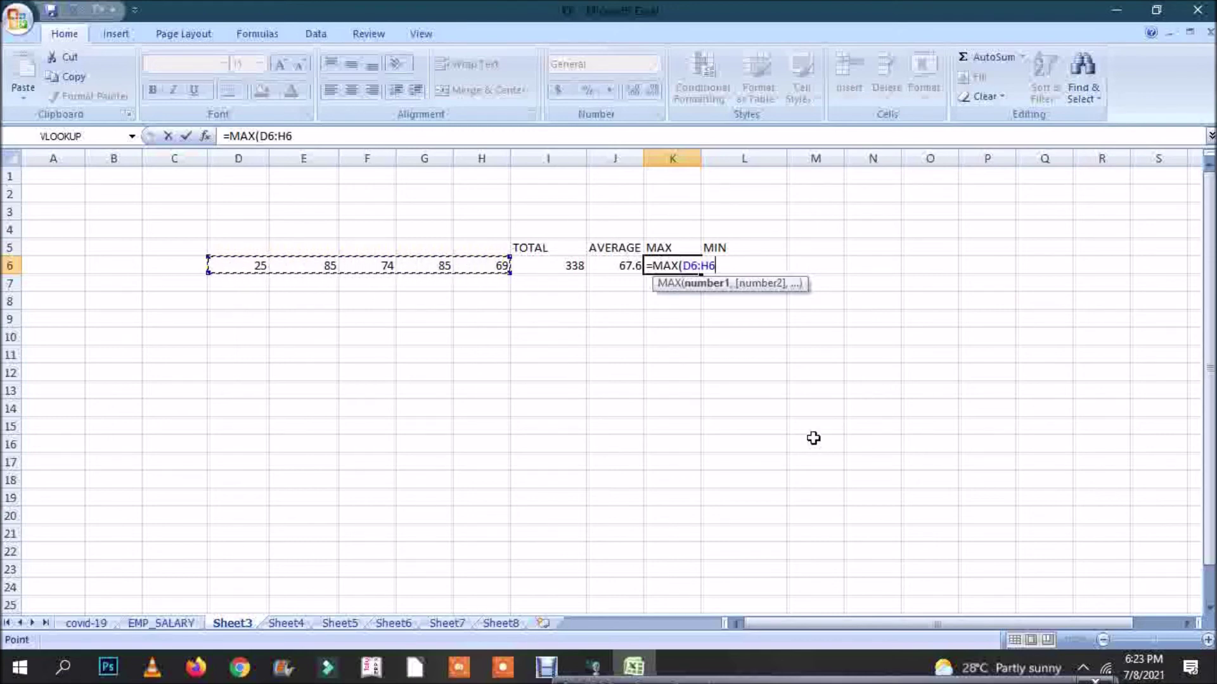
pyautogui.write(')')
pyautogui.press('Return')
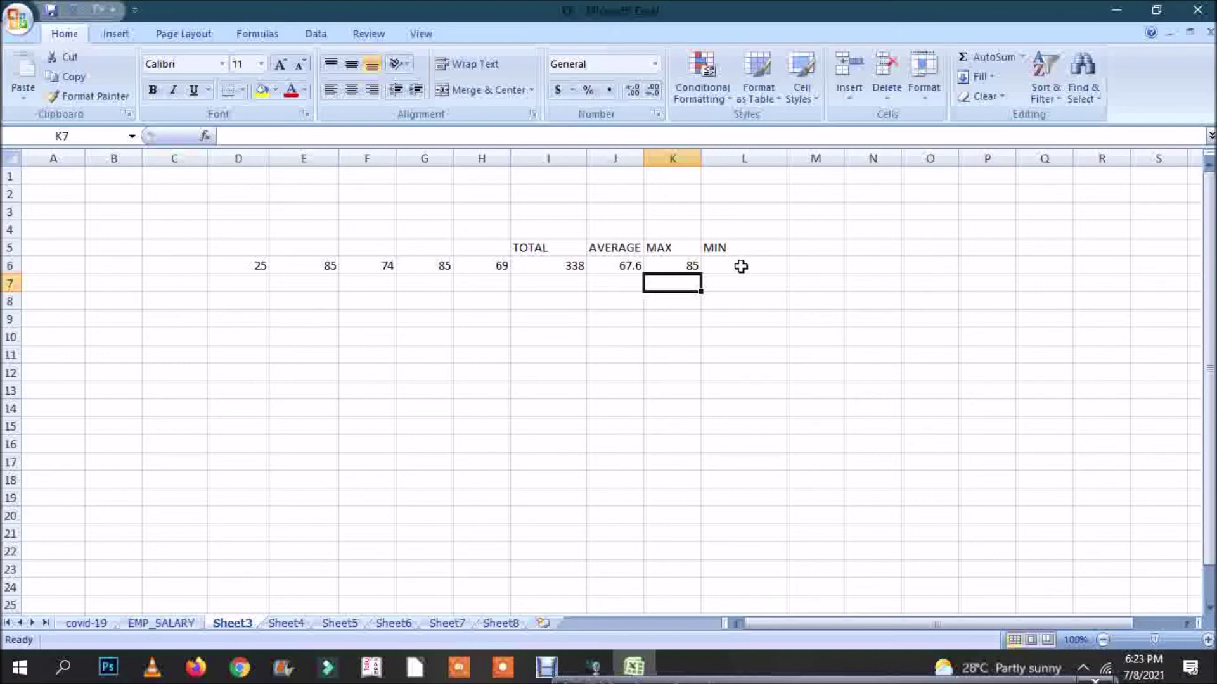
# Find the smallest number of row 6 in cell L6 with the formula =MIN(D6:H6).
pyautogui.click(741, 266)
pyautogui.write('=')
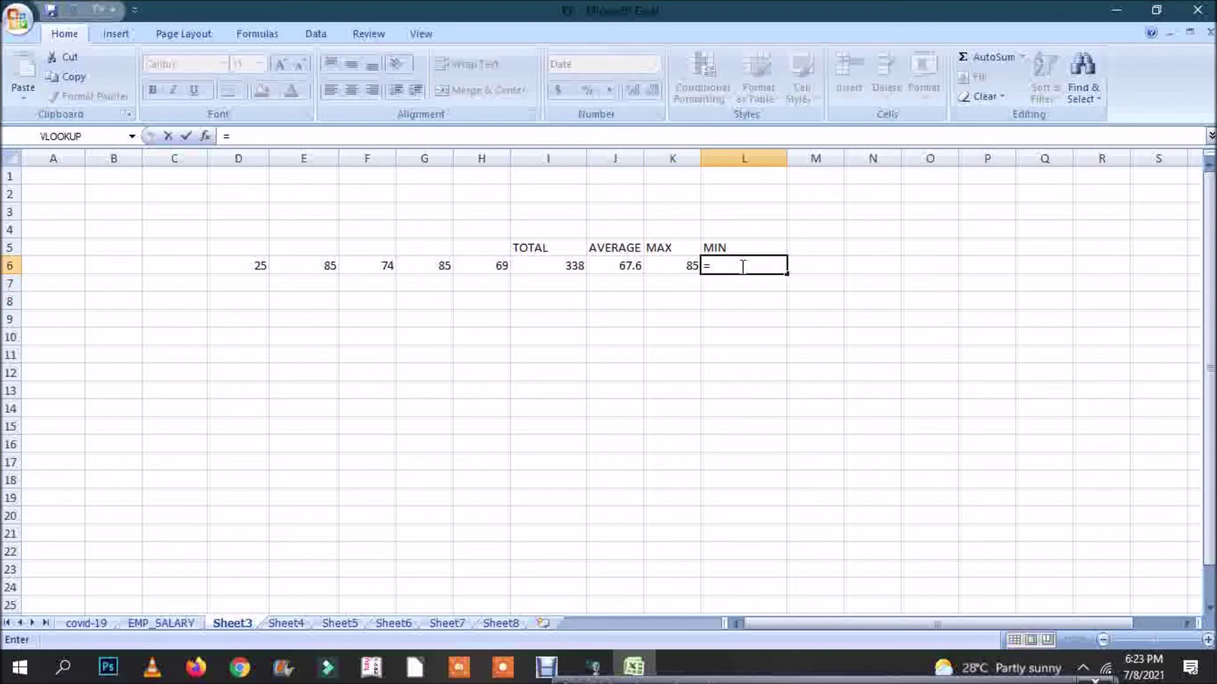
pyautogui.write('MIN(')
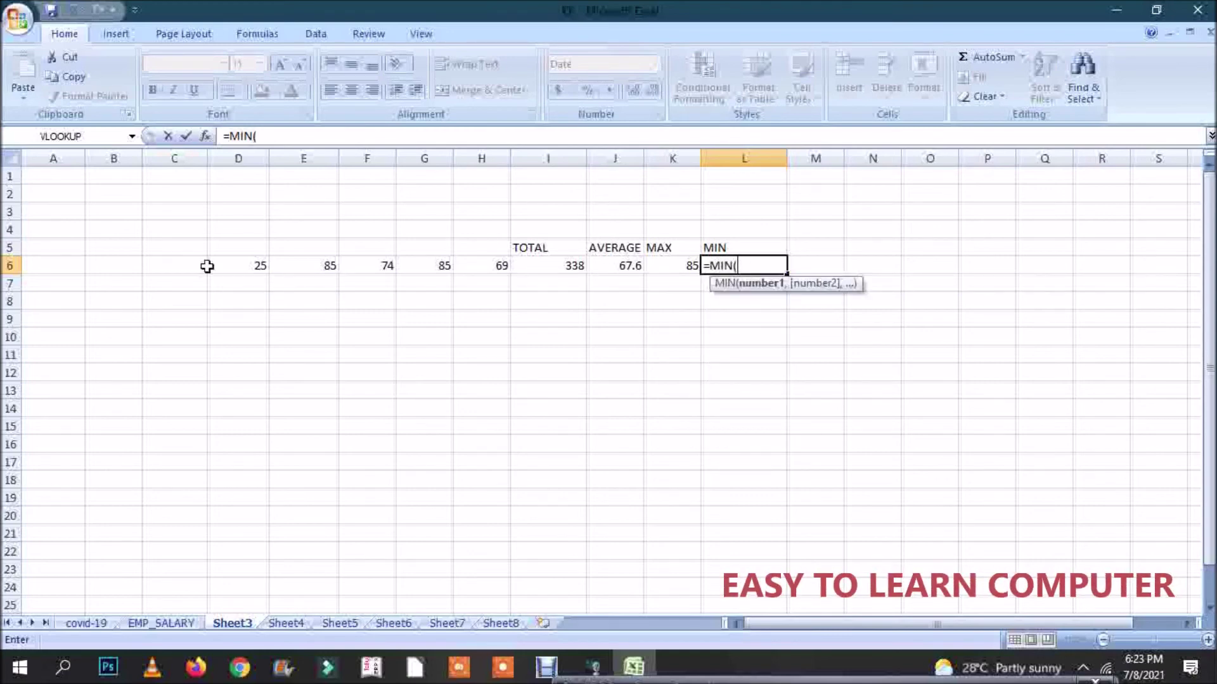
pyautogui.click(219, 266)
pyautogui.moveTo(459, 279); pyautogui.dragTo(492, 265)
pyautogui.write(')')
pyautogui.press('Return')
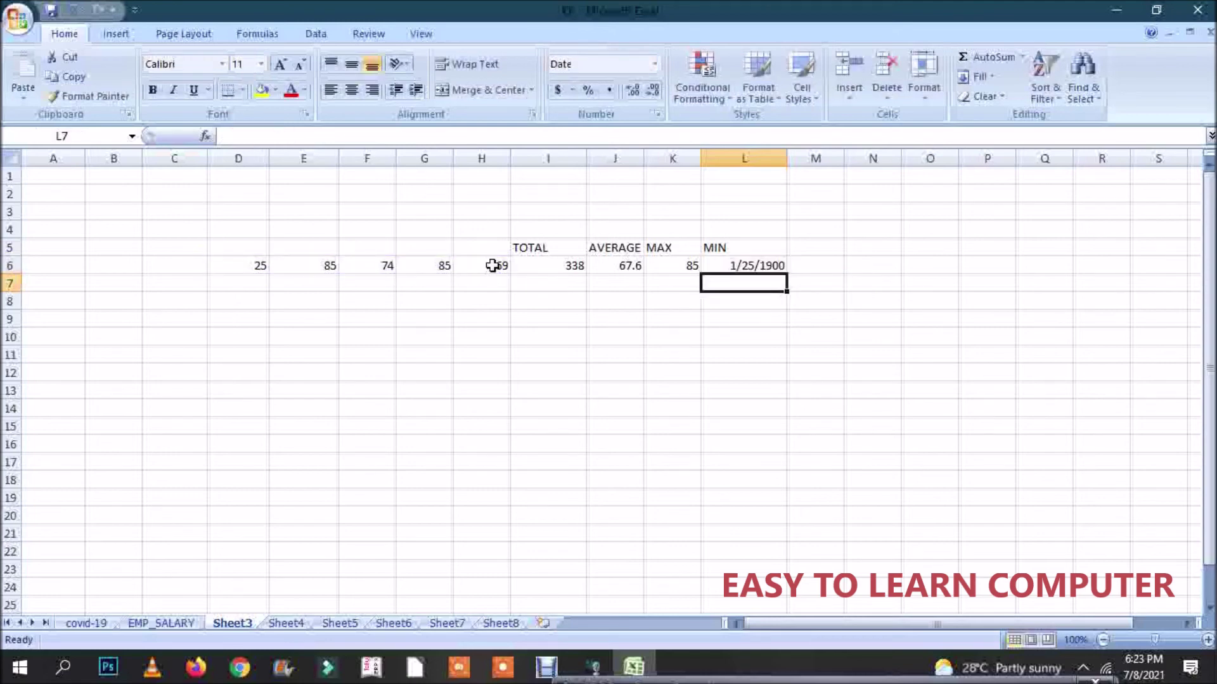
# Change the number format of the MIN result in cell L6 from Date to General.
pyautogui.click(764, 265)
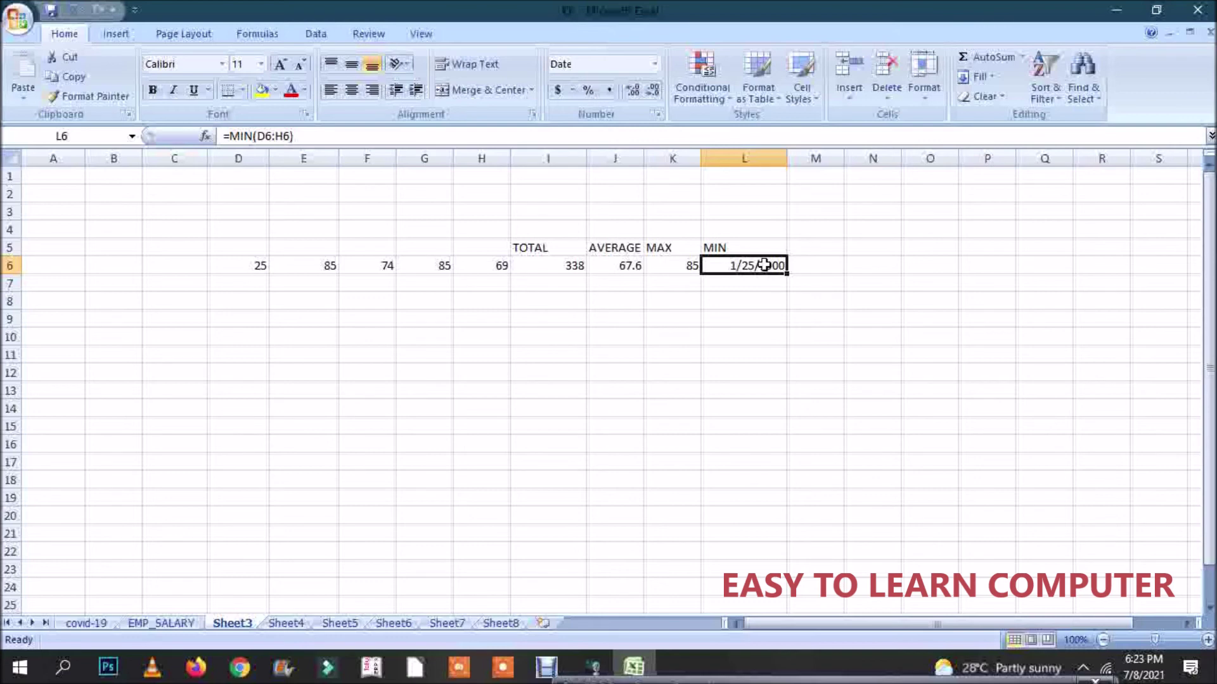
pyautogui.rightClick(764, 265)
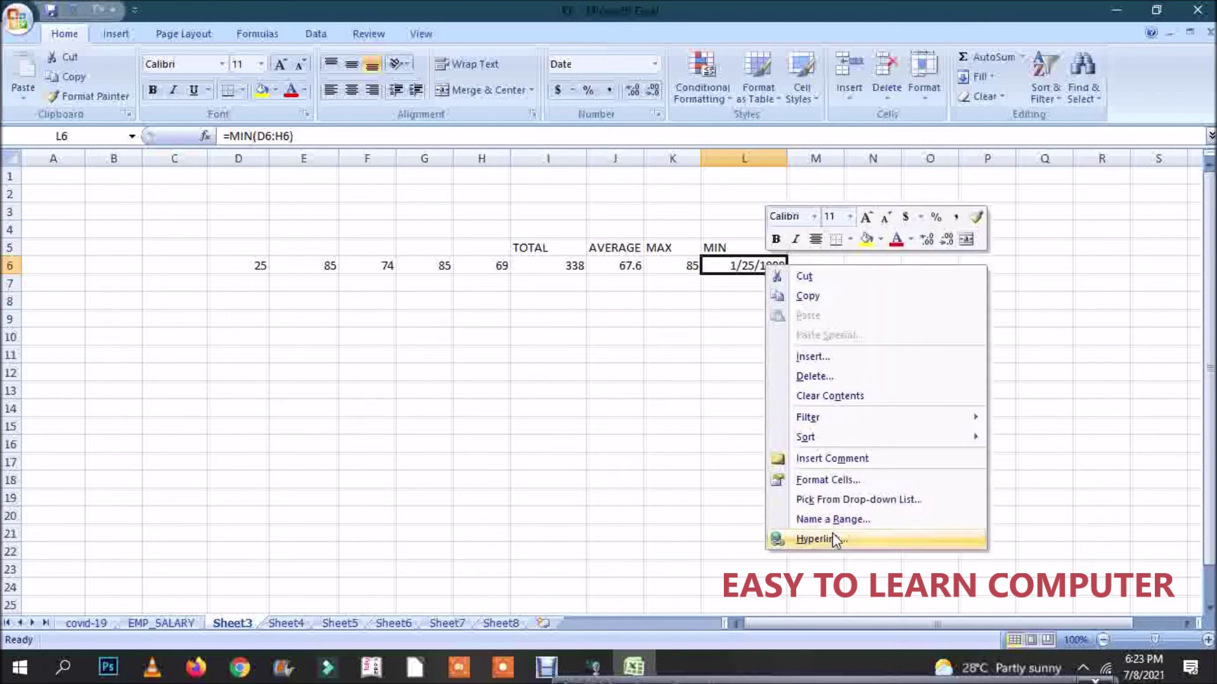
pyautogui.press('Escape')
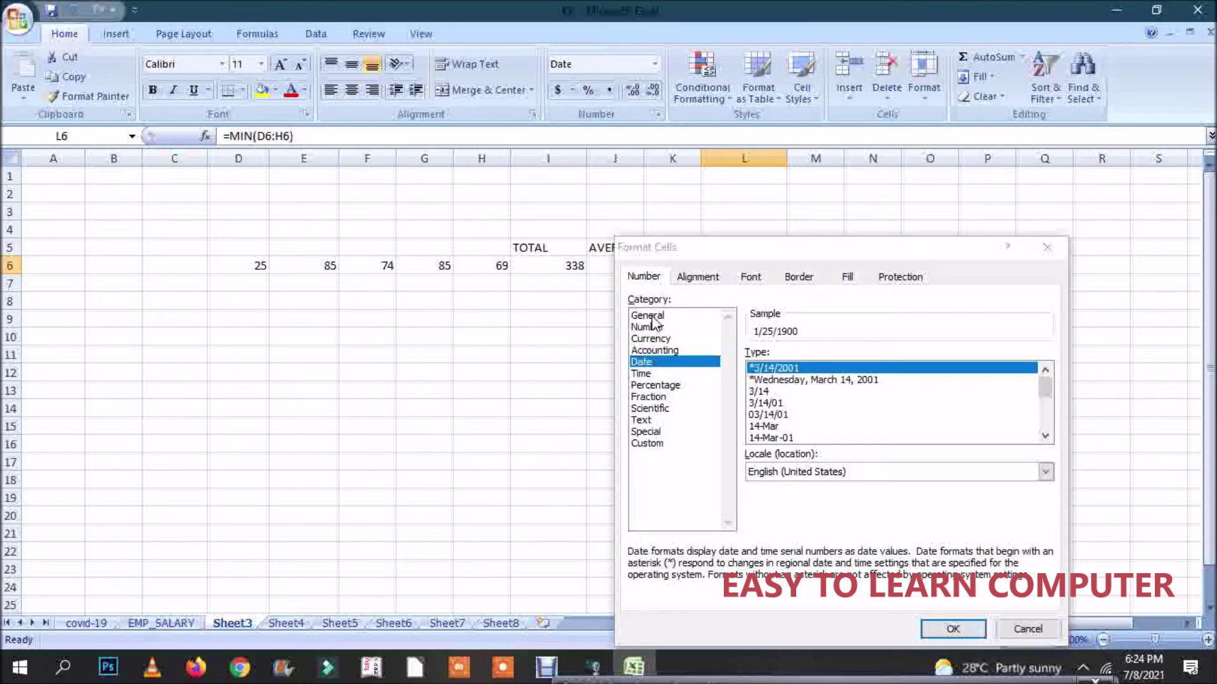
pyautogui.click(650, 316)
pyautogui.click(952, 629)
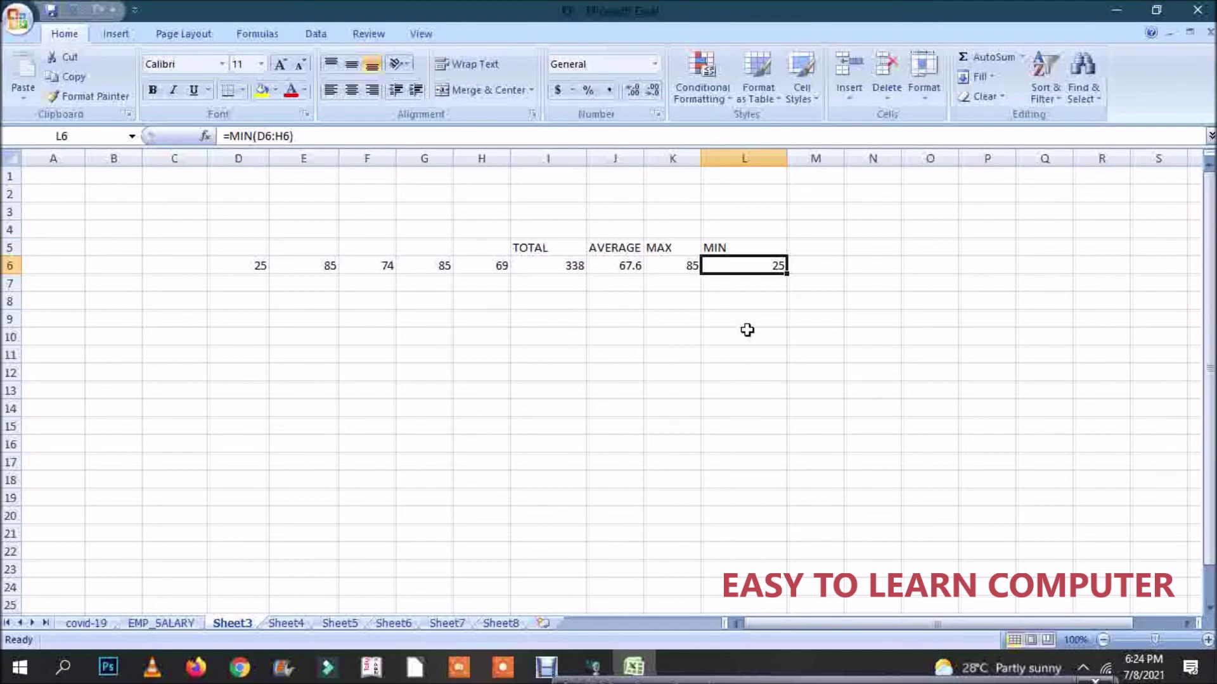
# Enter the test number 2 in cell L8 below the MIN result.
pyautogui.click(747, 284)
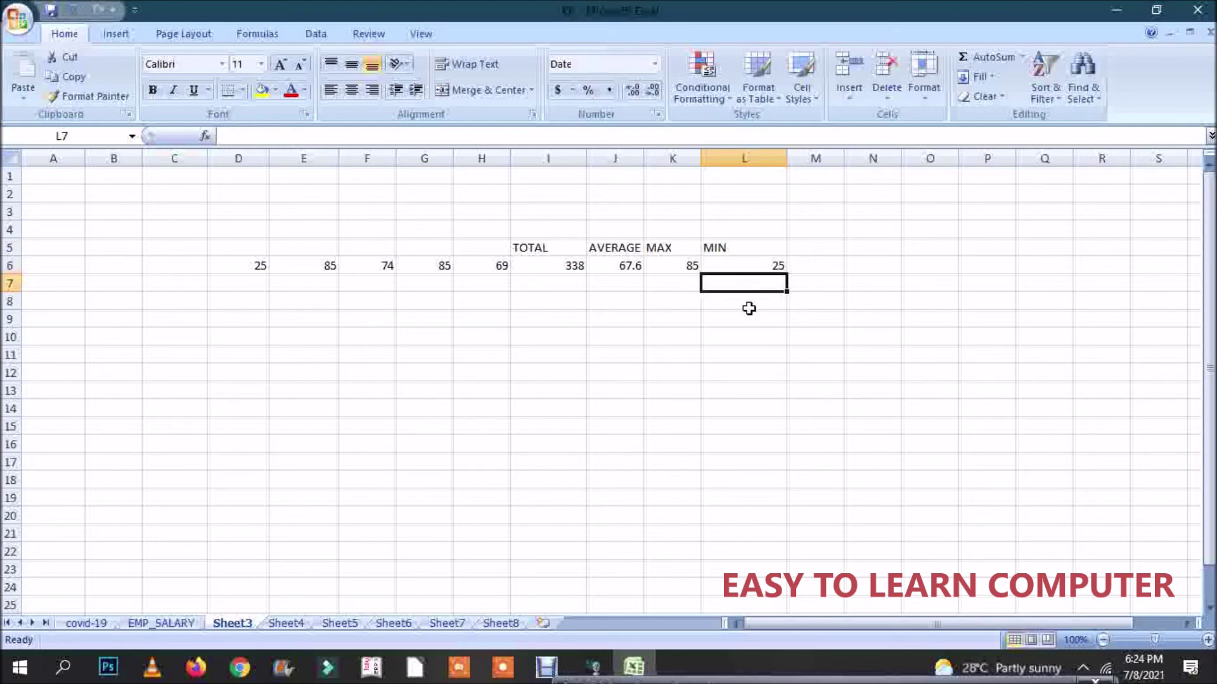
pyautogui.click(749, 309)
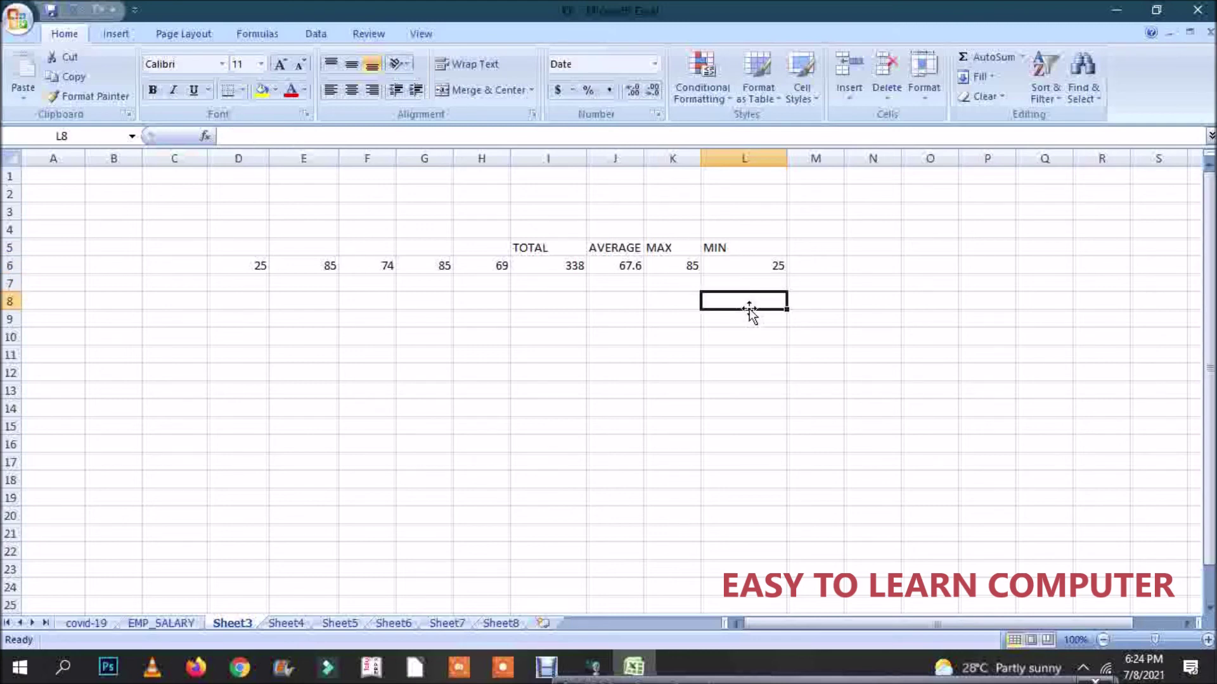
pyautogui.write('2')
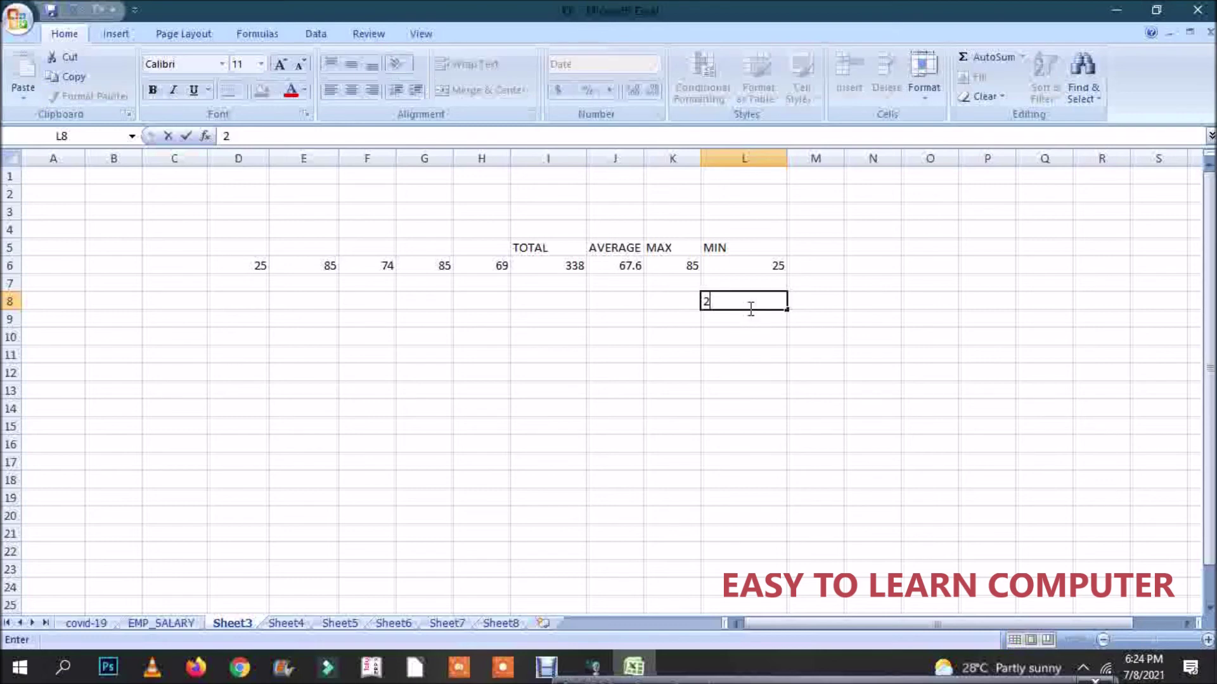
pyautogui.press('Return')
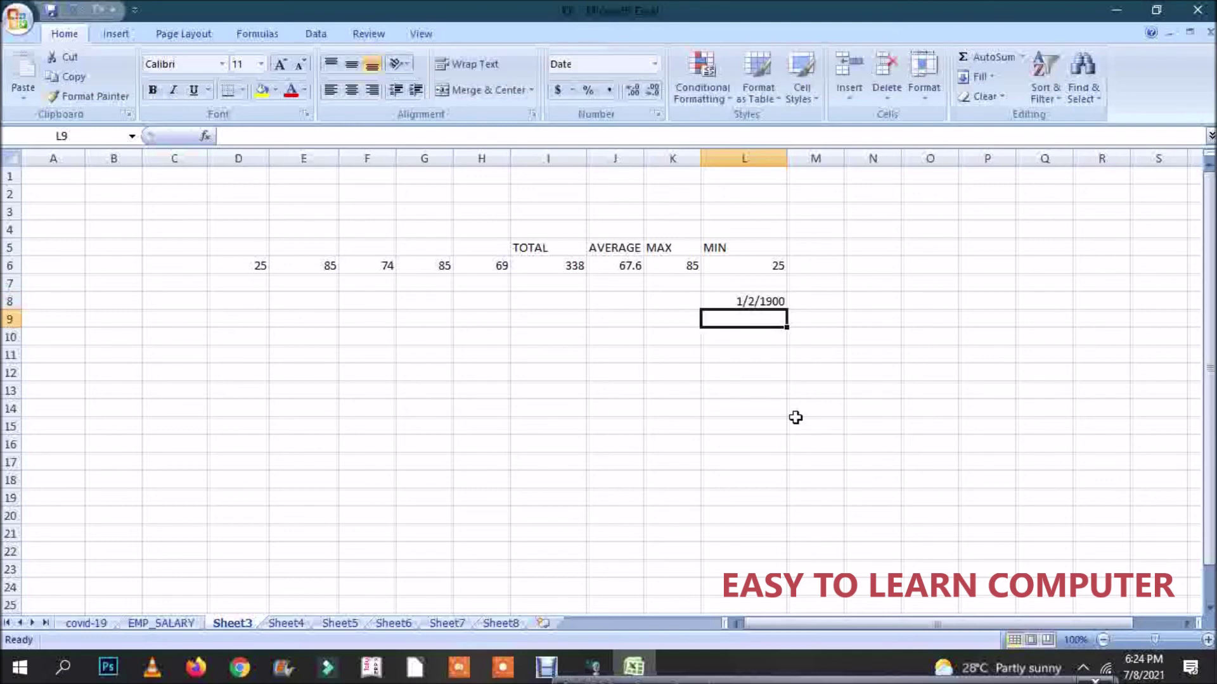
# Set the cells L7:L22 to the General number format and clear the test number from L8.
pyautogui.moveTo(766, 283); pyautogui.dragTo(769, 545)
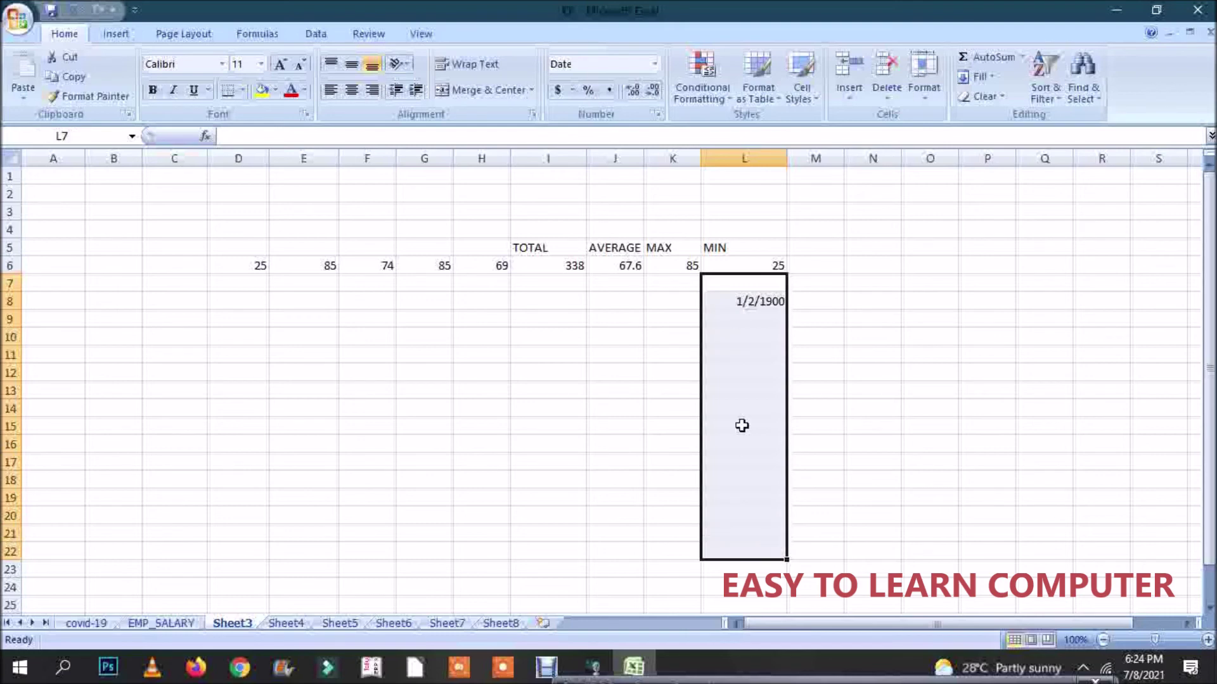
pyautogui.rightClick(743, 431)
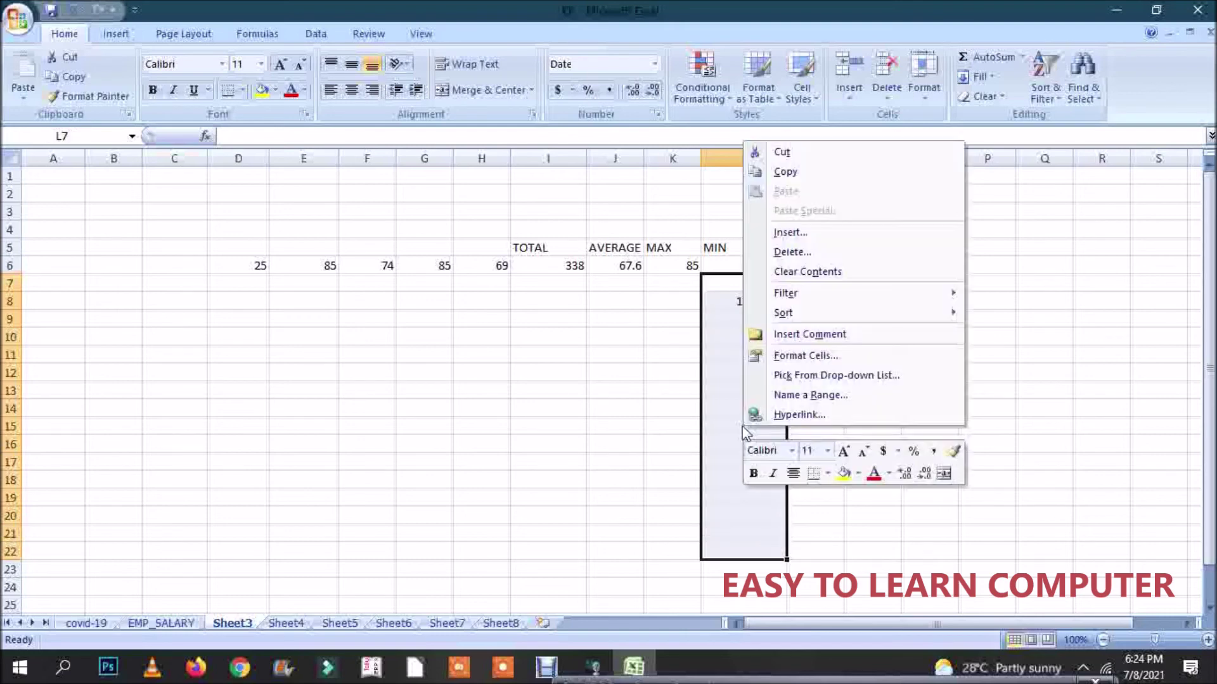
pyautogui.click(818, 356)
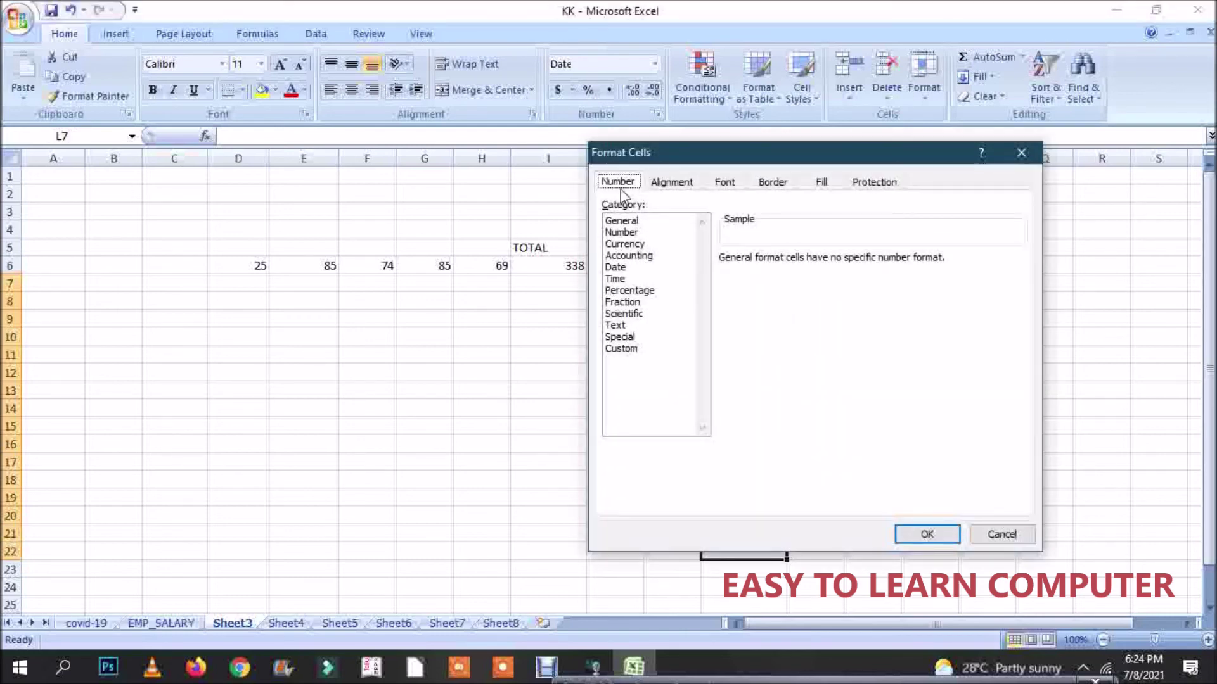
pyautogui.click(621, 222)
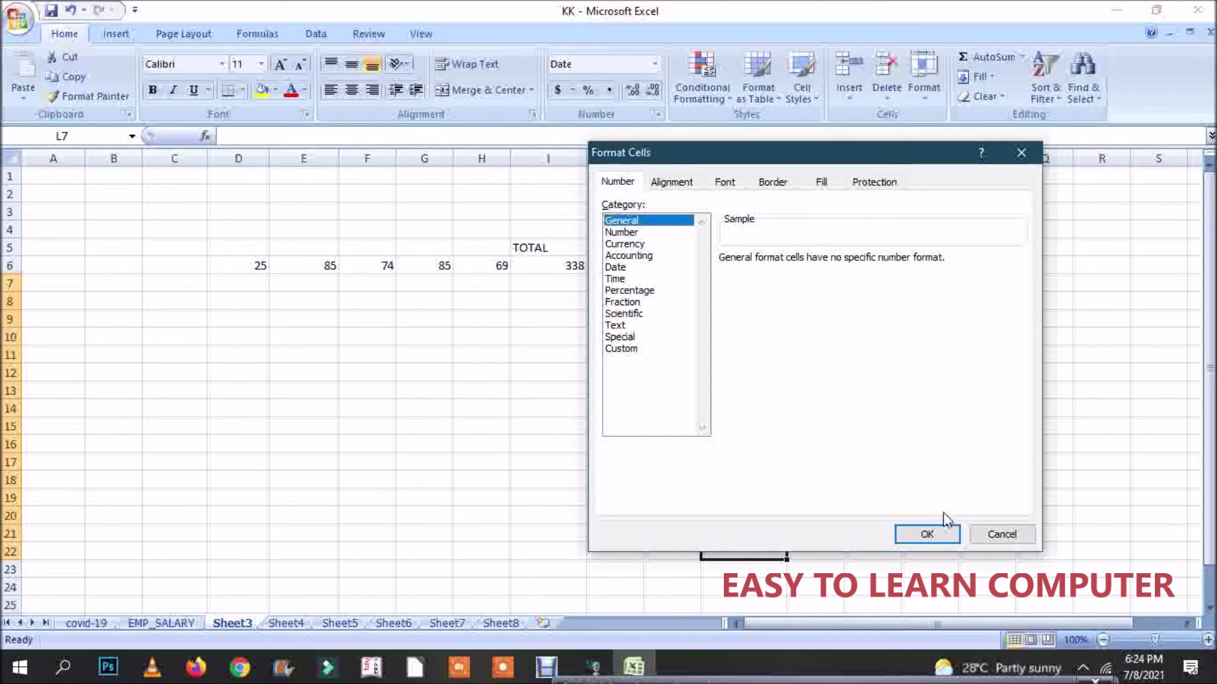
pyautogui.click(927, 536)
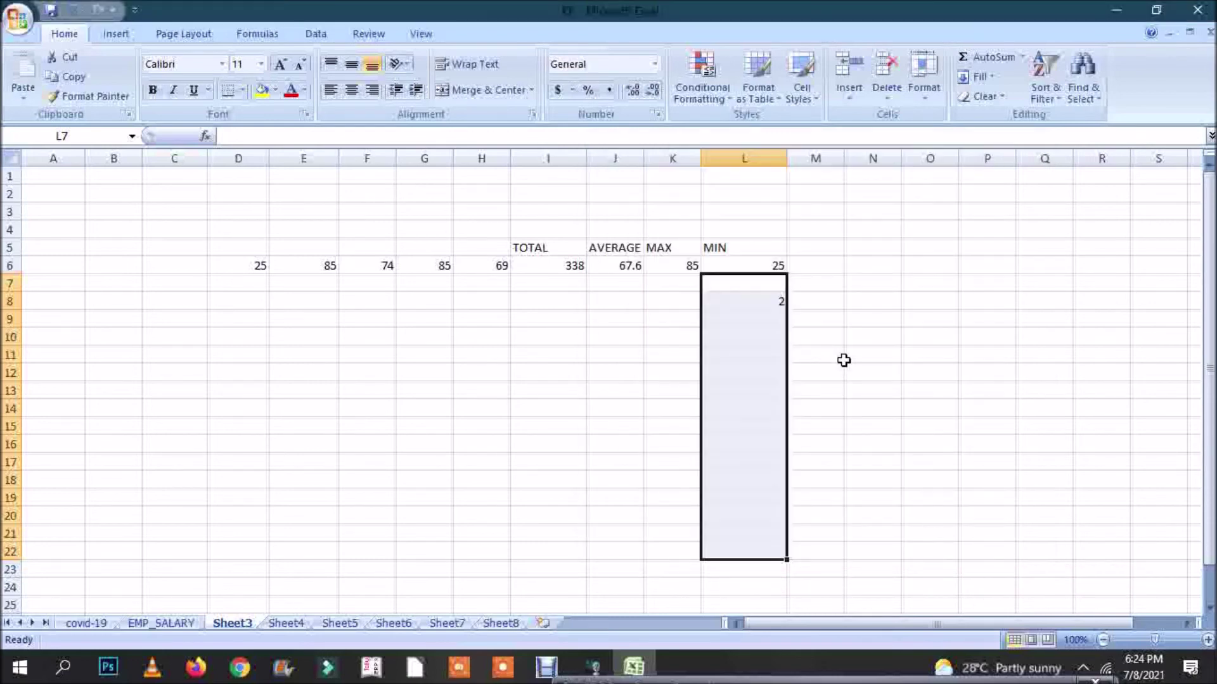
pyautogui.click(763, 307)
pyautogui.press('Delete')
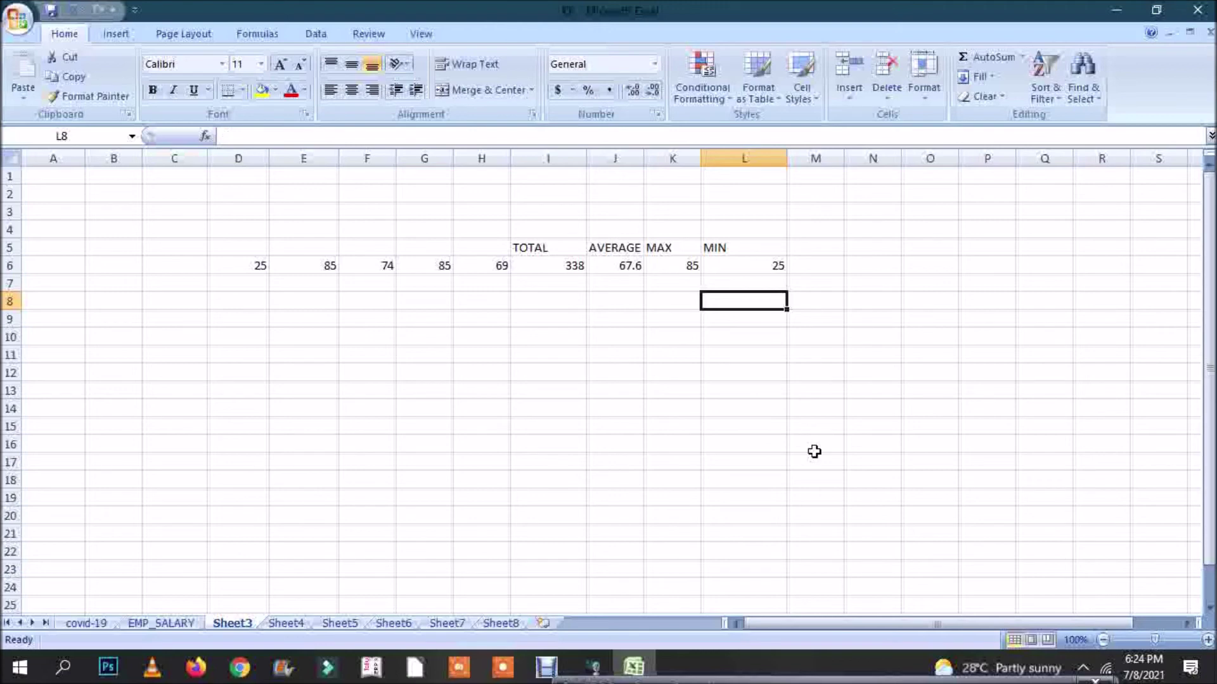
# Enter the test number 22 in cell L13 to check its format, and delete it again.
pyautogui.click(769, 396)
pyautogui.write('22')
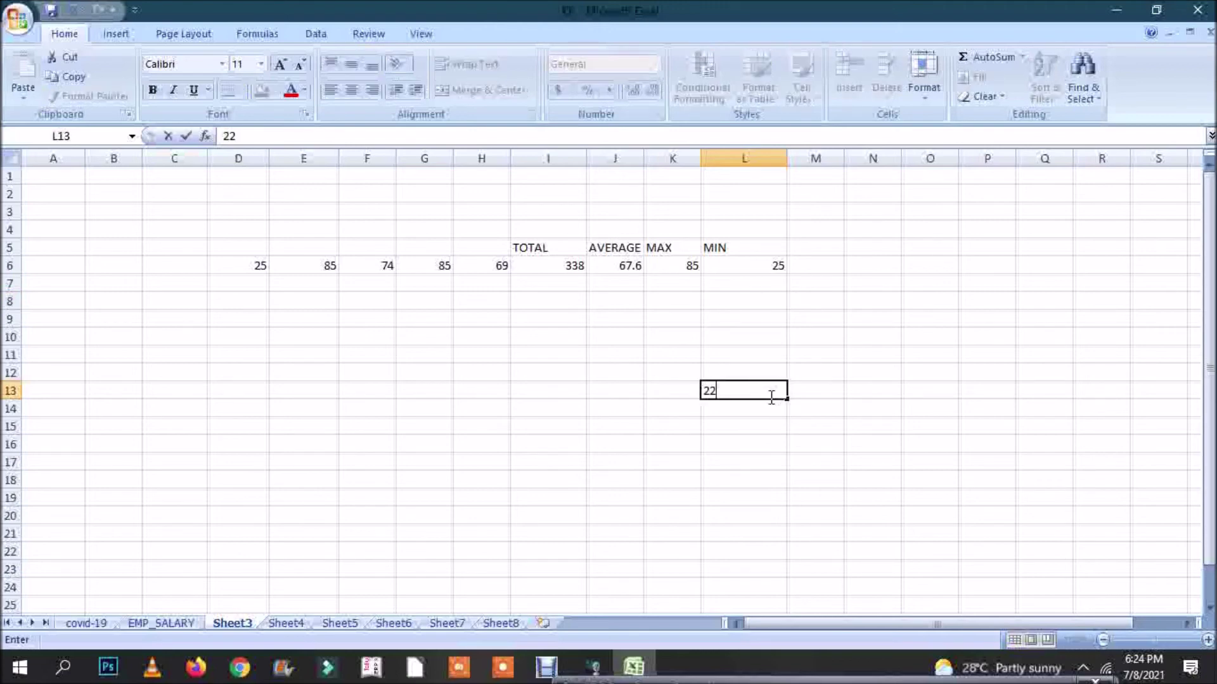
pyautogui.press('Return')
pyautogui.click(770, 395)
pyautogui.press('Delete')
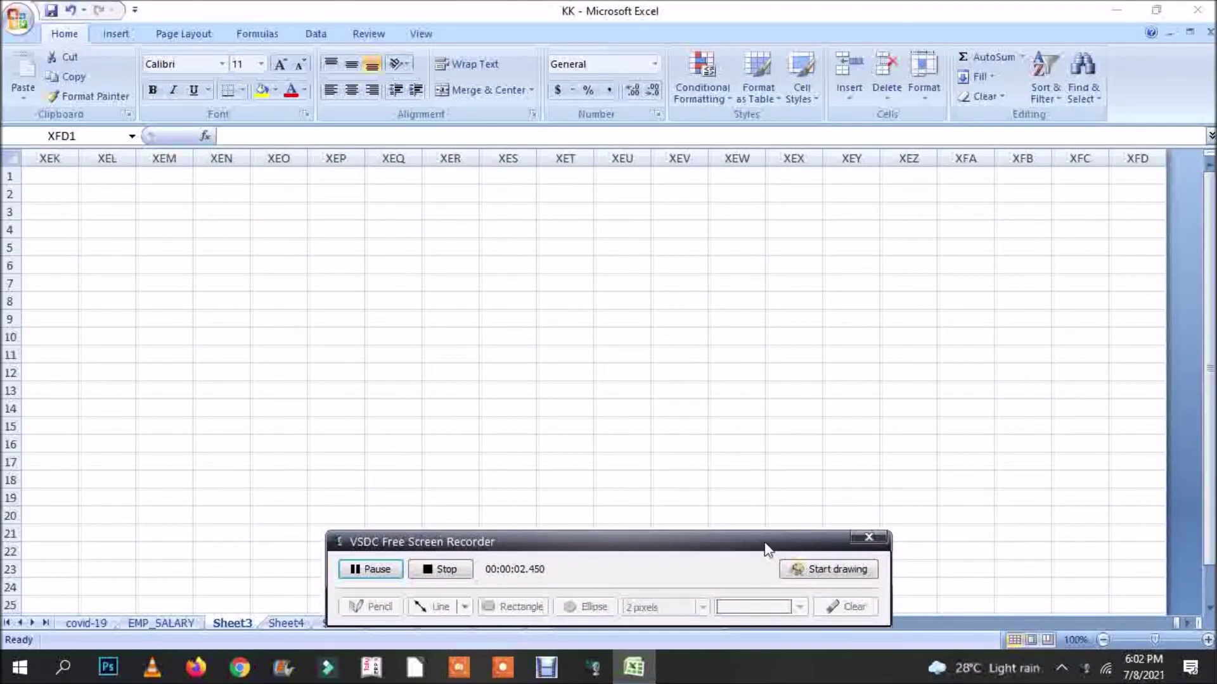
# Jump between the outermost cells of the empty sheet, visiting XFD1, A1, A1048576 and XFD1048576, and return to A1.
pyautogui.moveTo(765, 544); pyautogui.dragTo(977, 683)
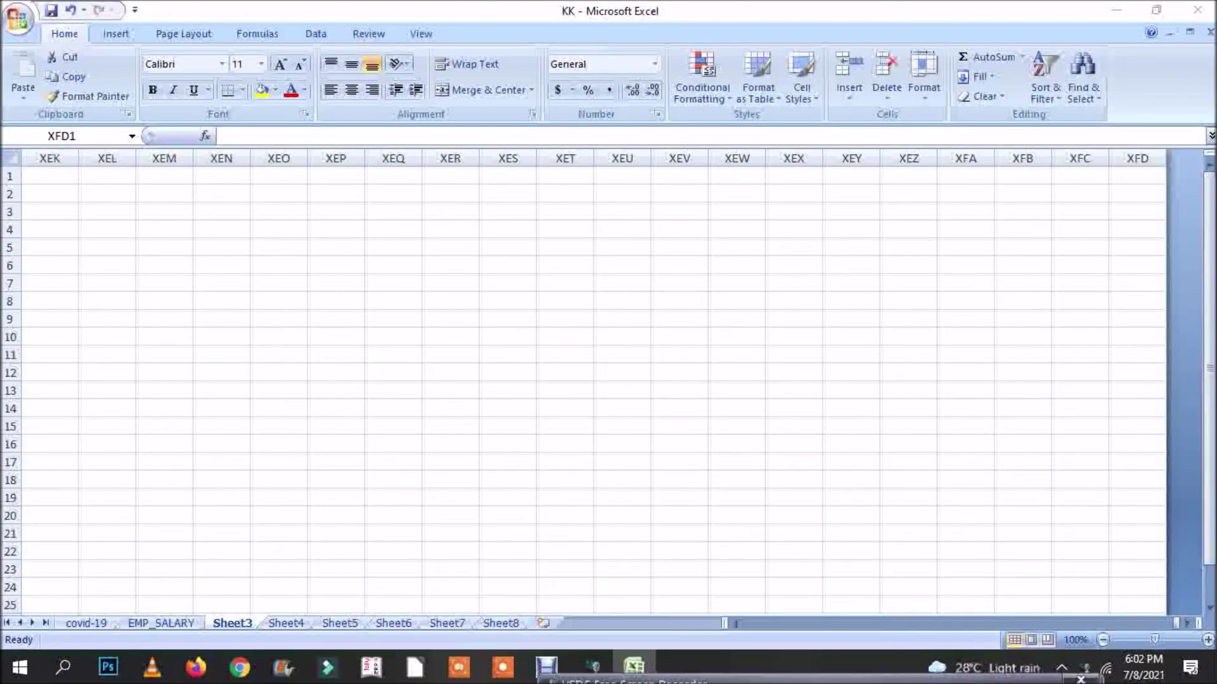
pyautogui.click(1142, 176)
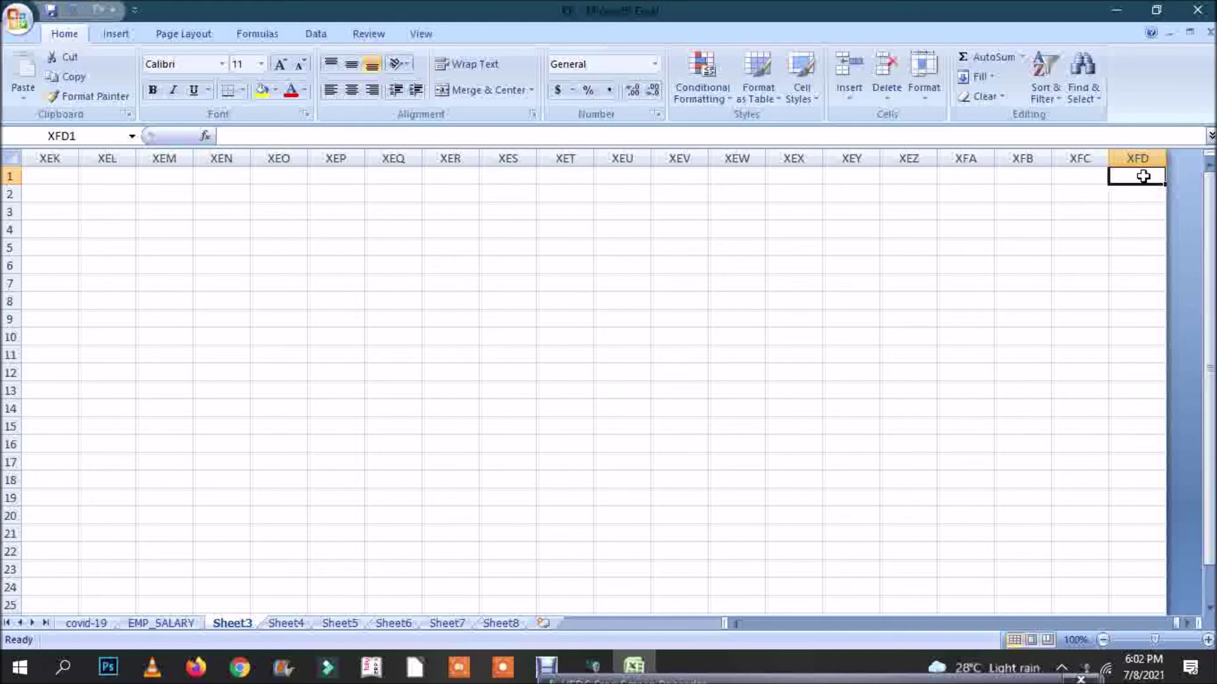
pyautogui.hotkey('ctrl', 'Left')
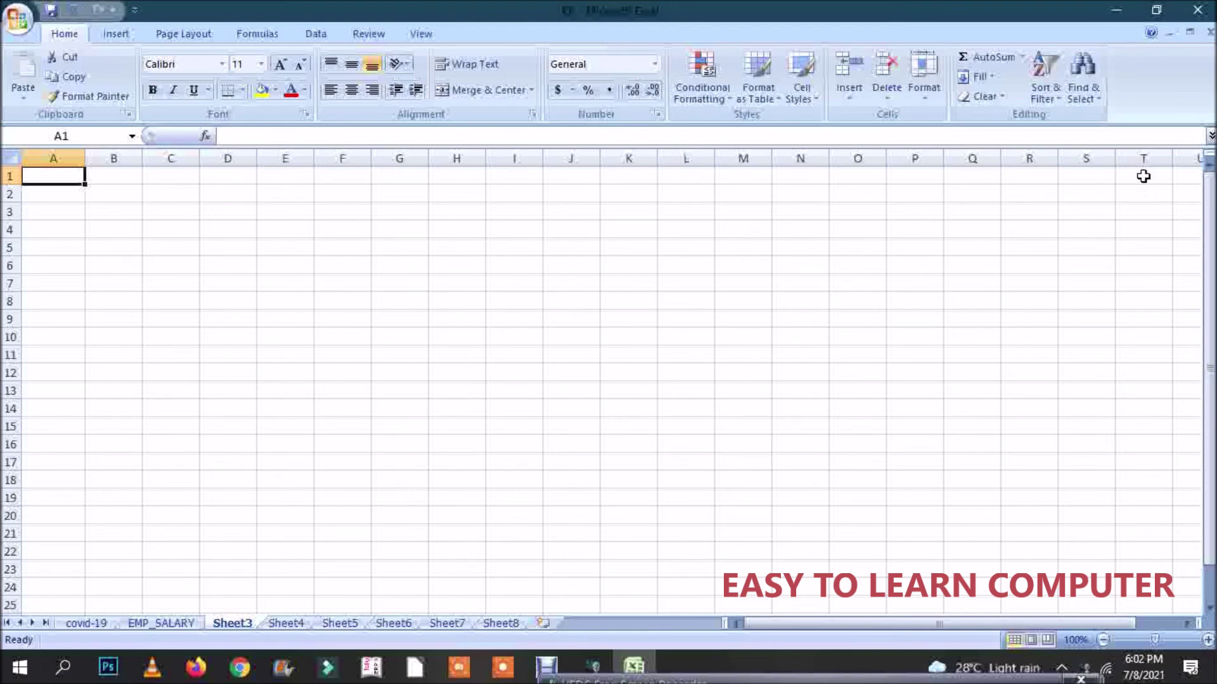
pyautogui.hotkey('ctrl', 'Down')
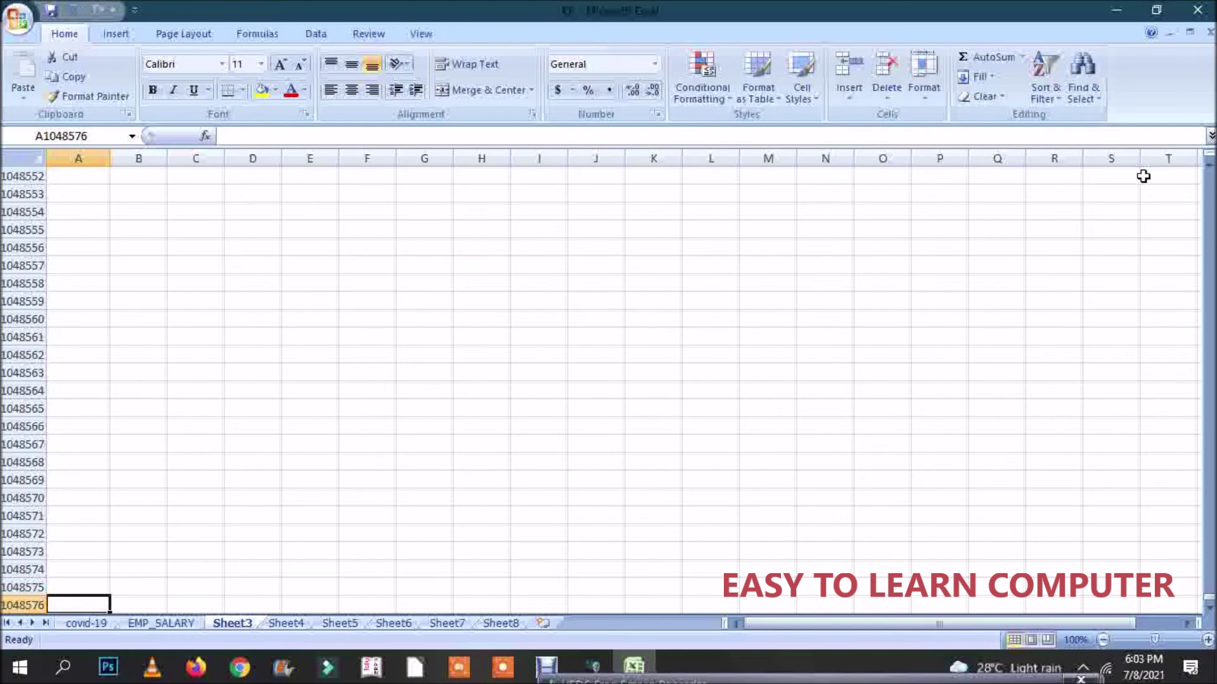
pyautogui.hotkey('ctrl', 'Home')
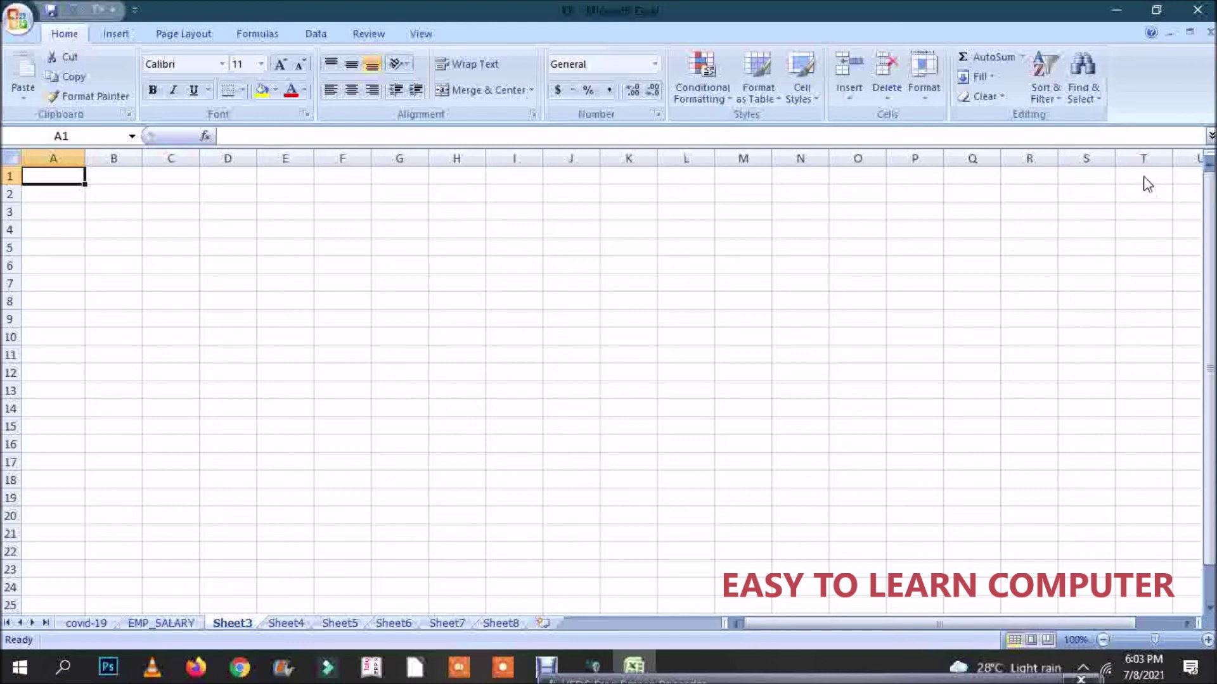
pyautogui.hotkey('ctrl', 'Down')
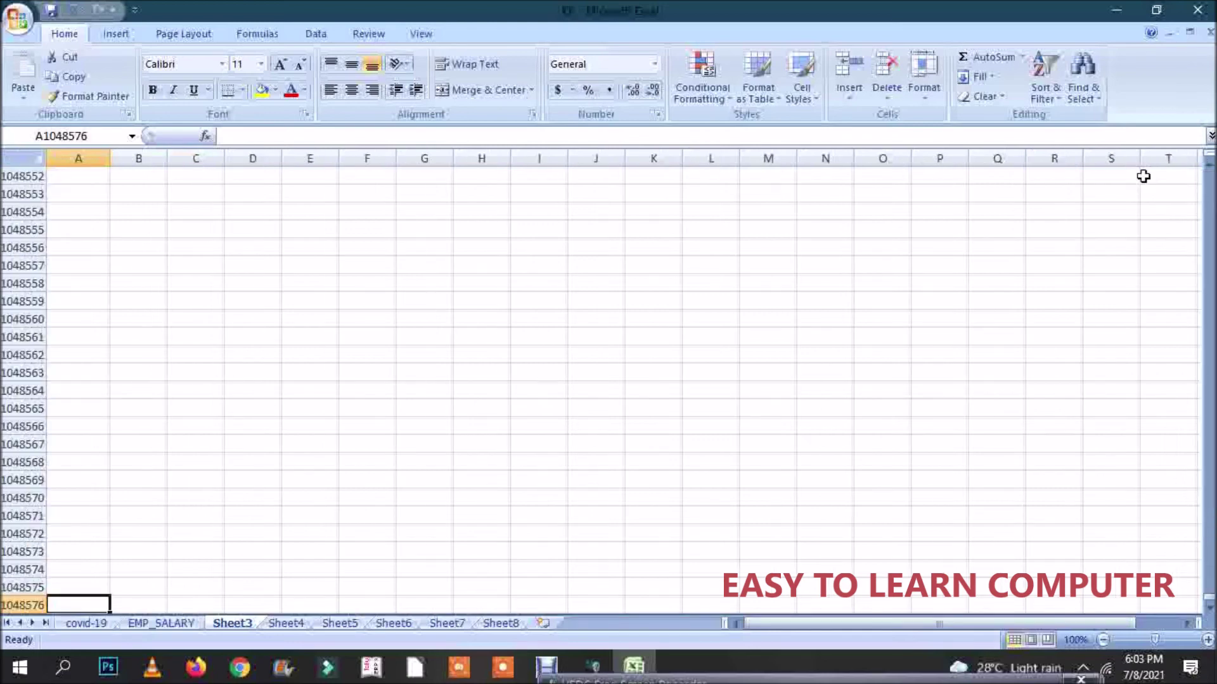
pyautogui.hotkey('ctrl', 'Right')
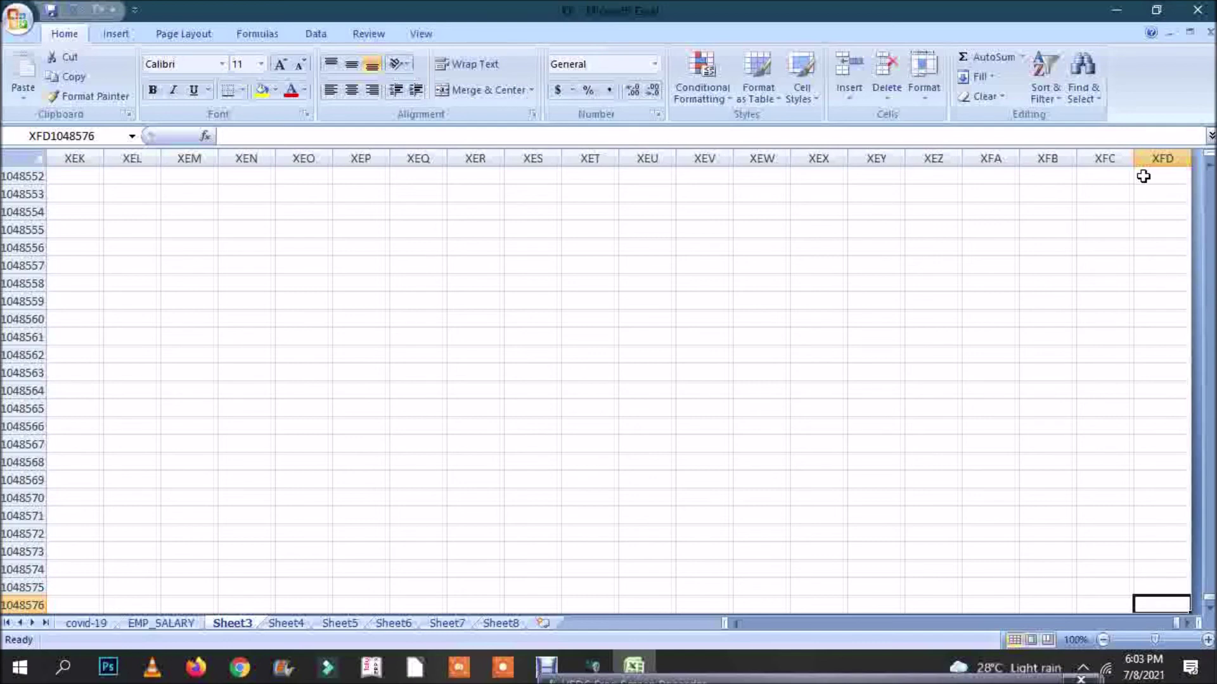
pyautogui.hotkey('ctrl', 'Home')
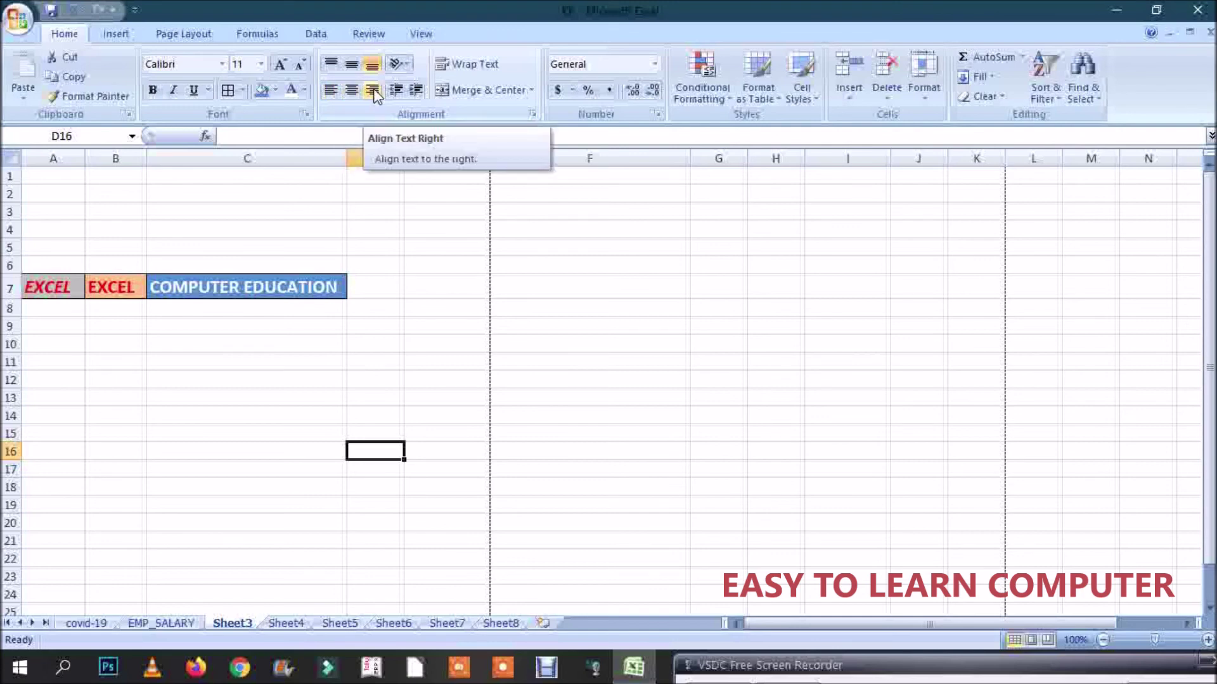
# Enter the sample text EXCEL in cells B12 and C12 of Sheet3.
pyautogui.click(132, 382)
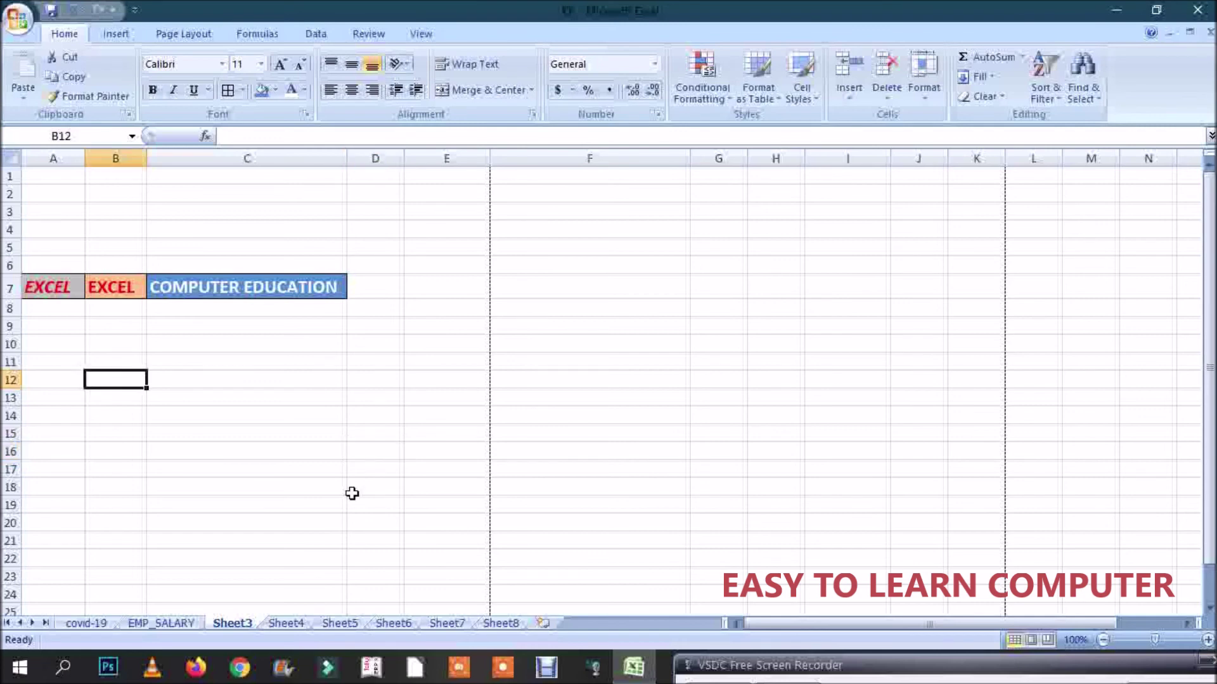
pyautogui.write('EXCEL')
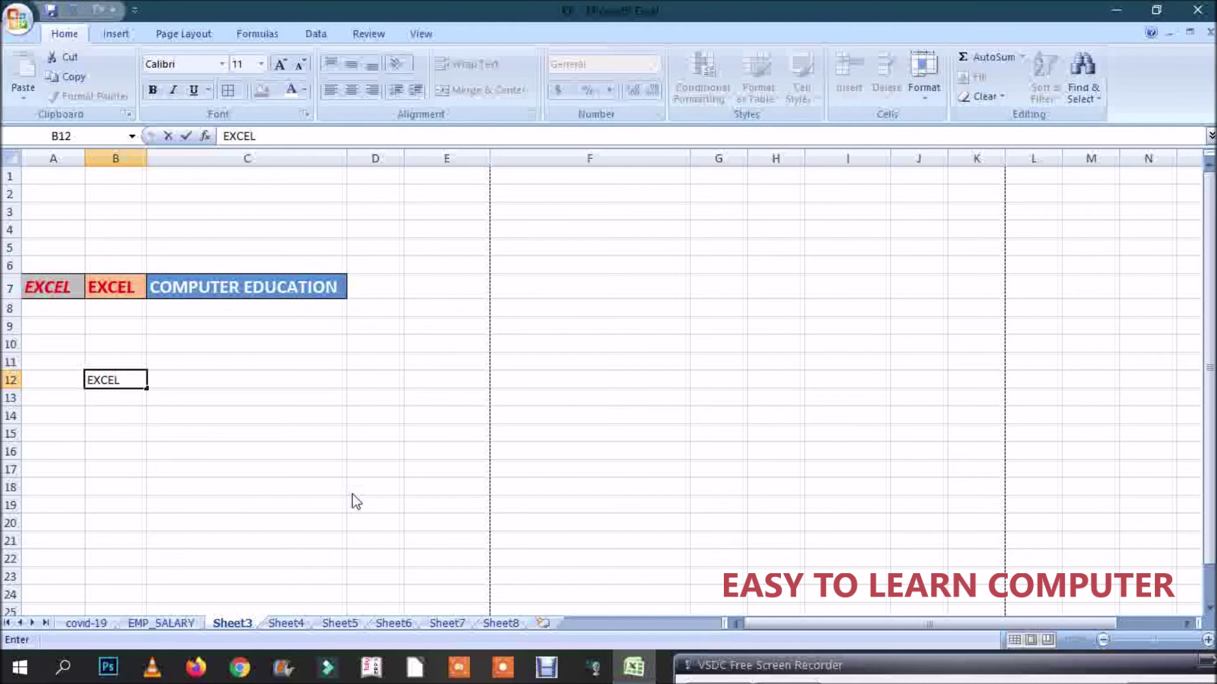
pyautogui.press('Tab')
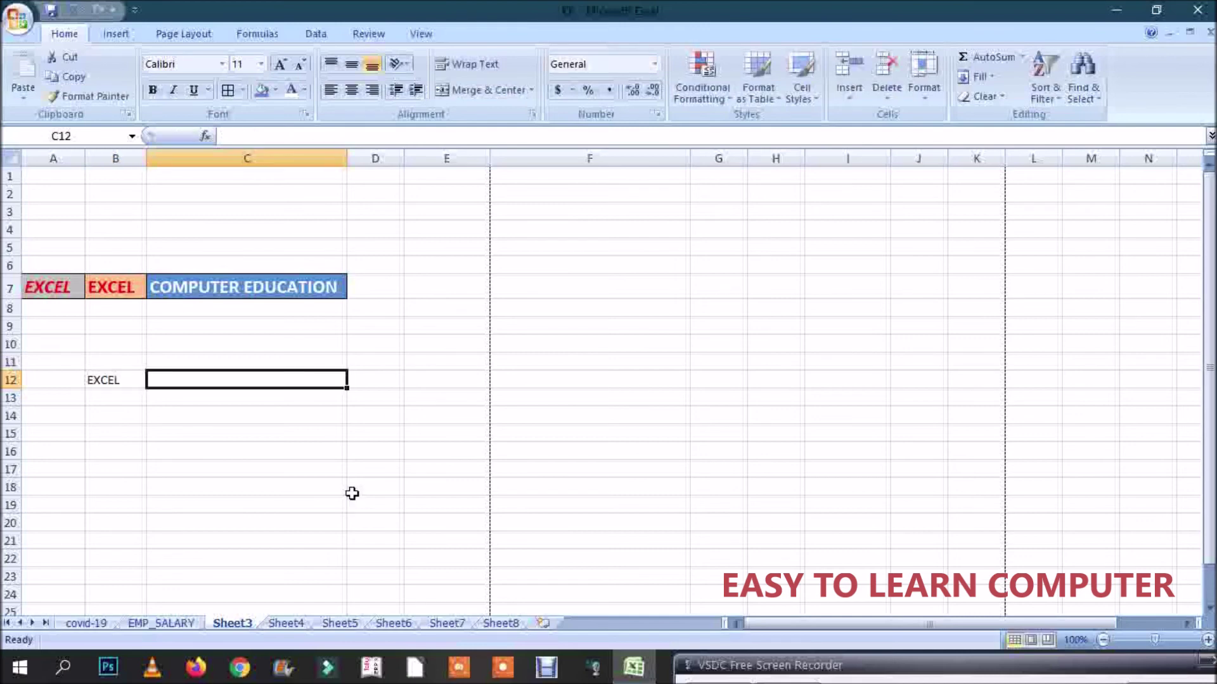
pyautogui.write('EXCEL')
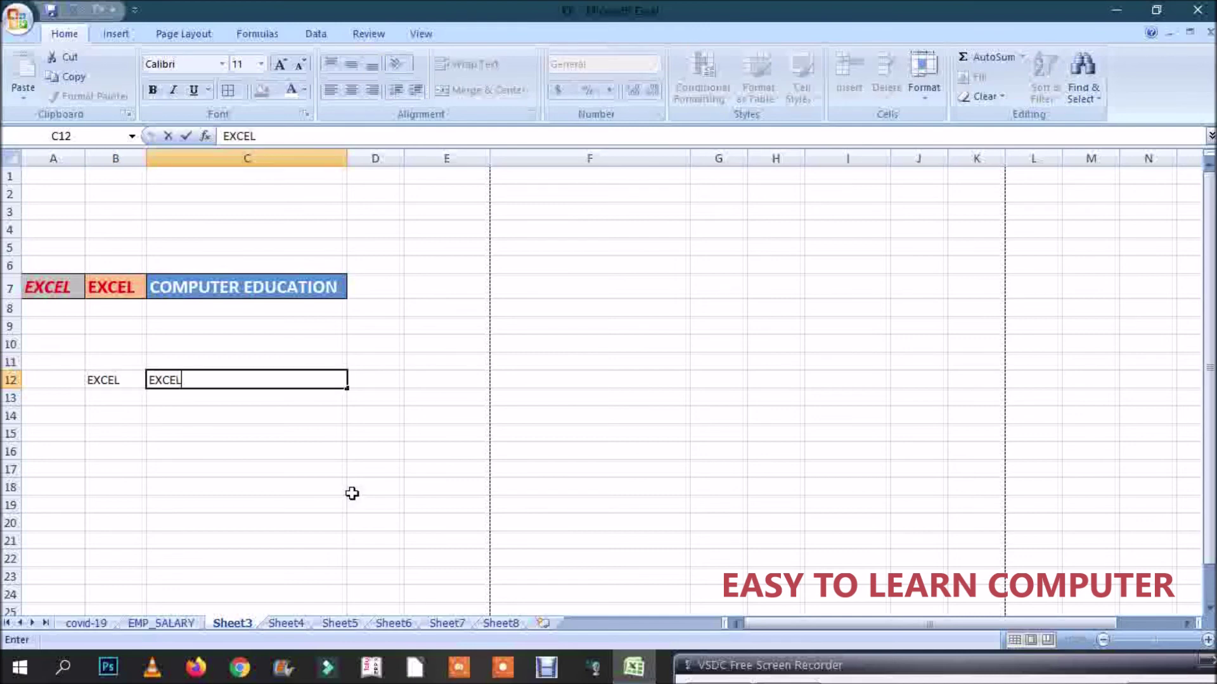
# Enter COMPUTER in cell B14 and GOOD in C14, and autofit column B to its contents.
pyautogui.press('Down')
pyautogui.press('Down')
pyautogui.press('Left')
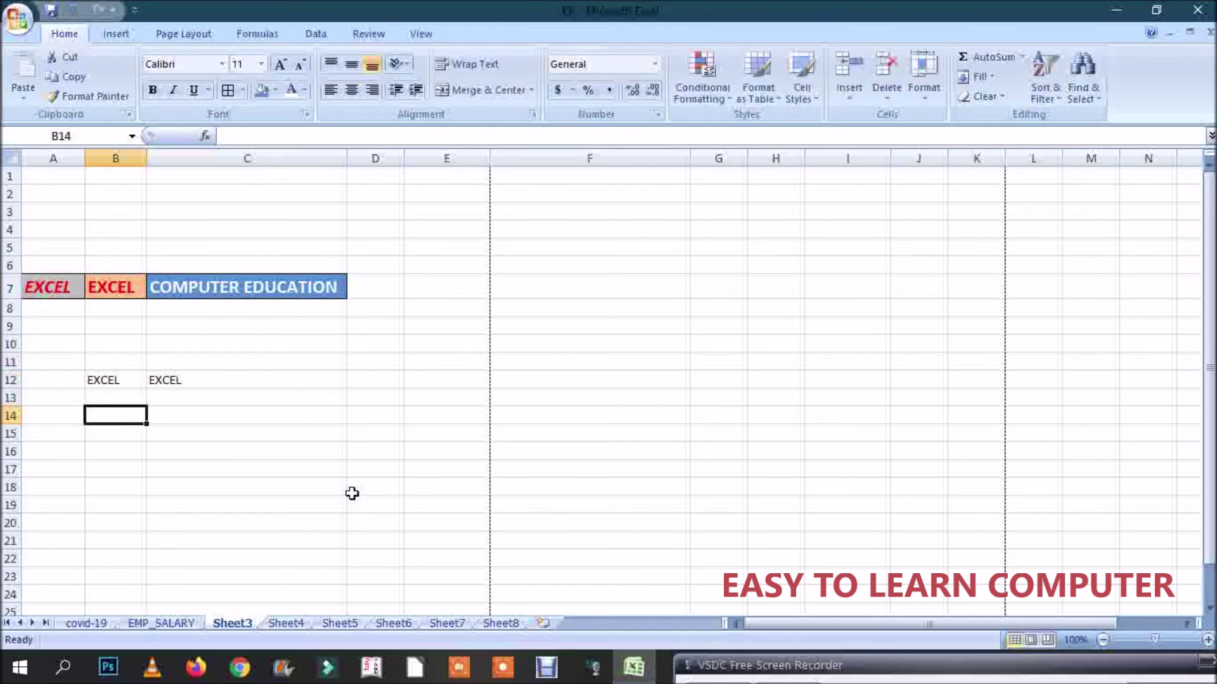
pyautogui.write('COMPUTER')
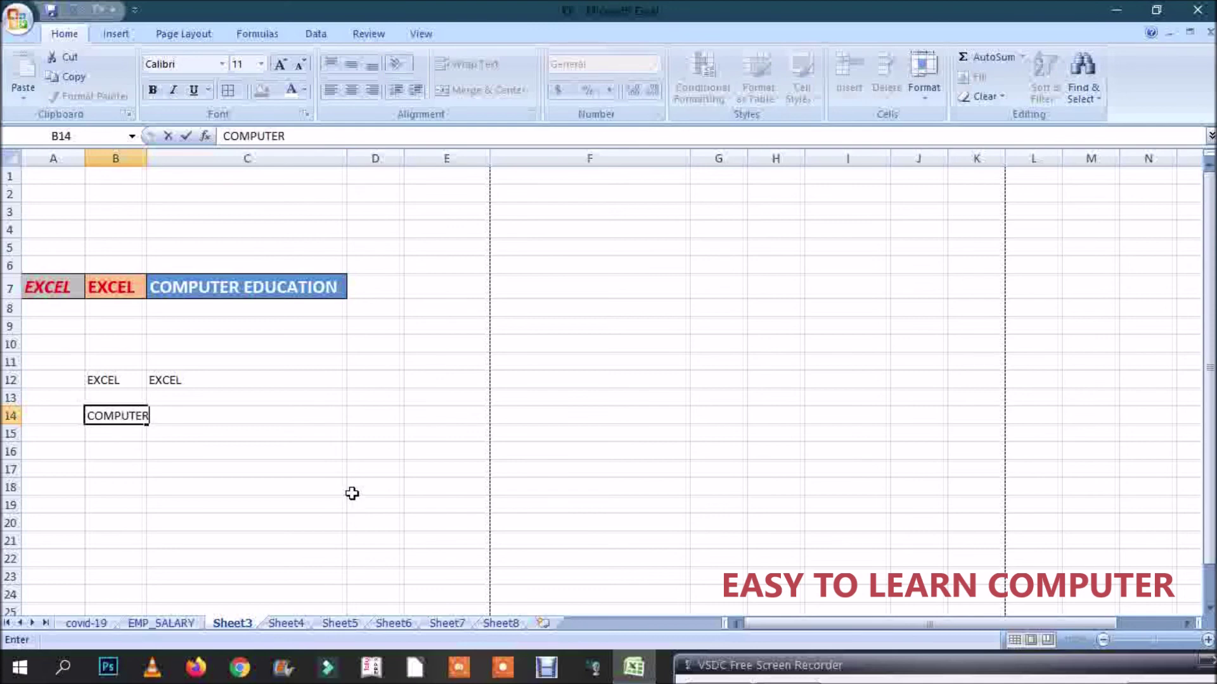
pyautogui.press('Right')
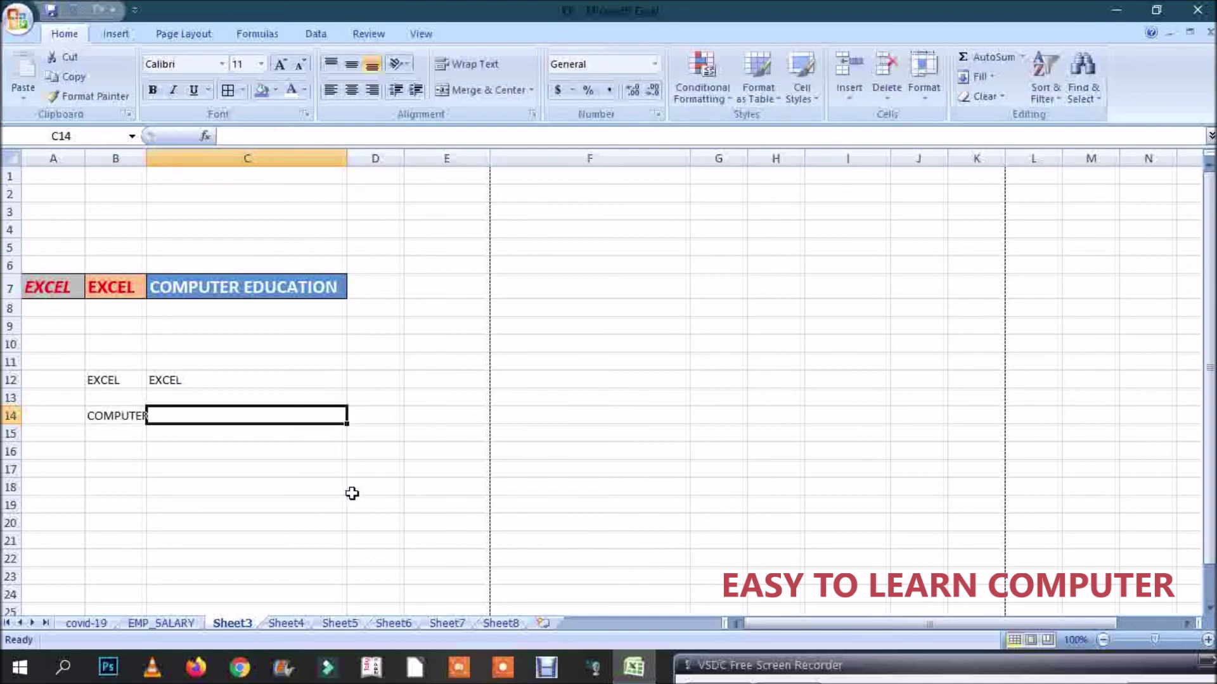
pyautogui.write('G')
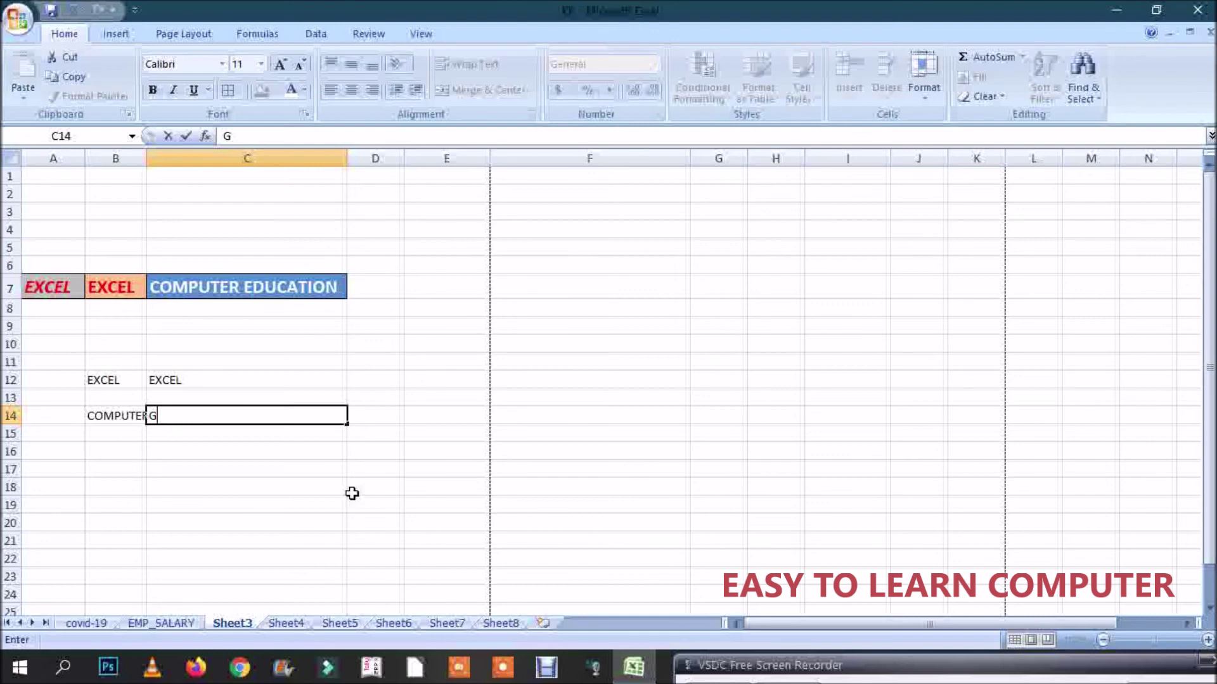
pyautogui.write('OOD')
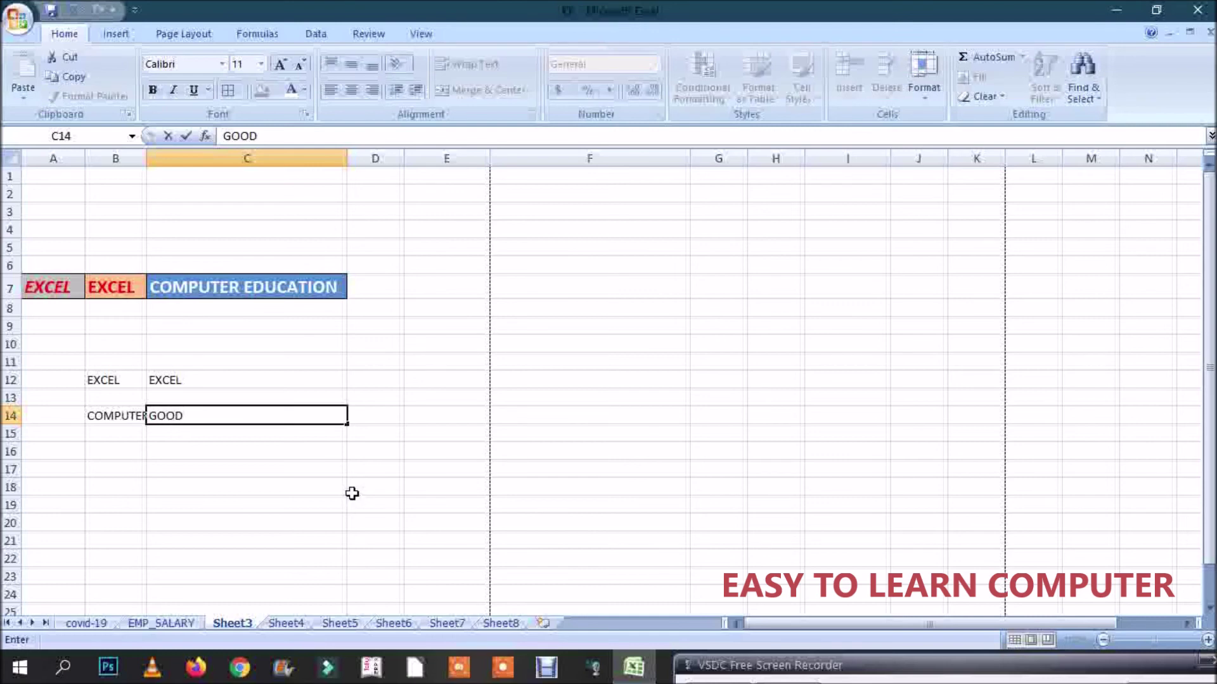
pyautogui.click(250, 489)
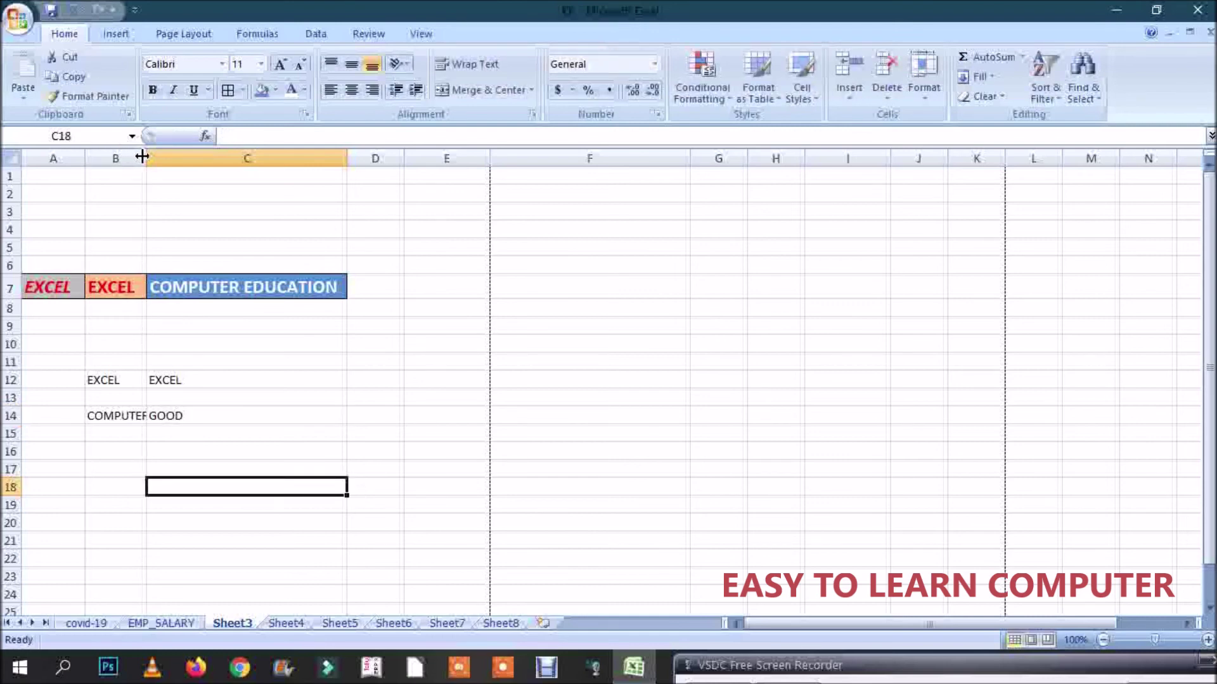
pyautogui.doubleClick(142, 156)
pyautogui.click(88, 488)
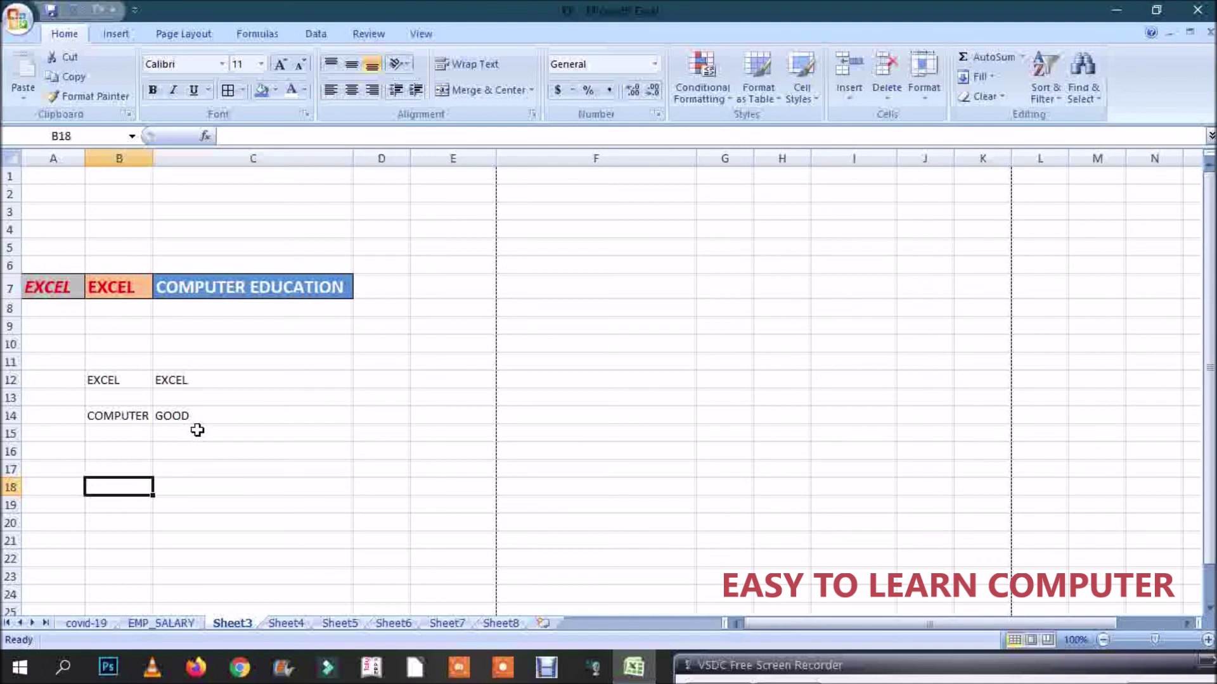
# Top-align the text in cell B12 and increase row 12 to nearly three times the normal row height.
pyautogui.click(127, 378)
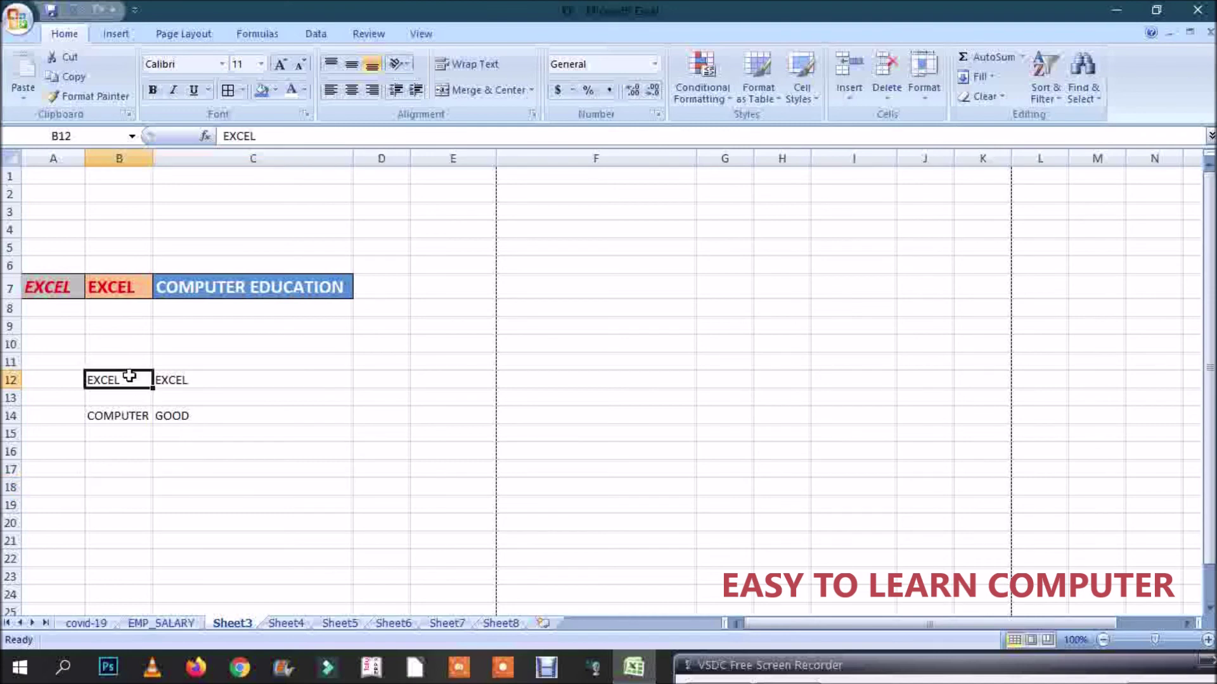
pyautogui.click(331, 64)
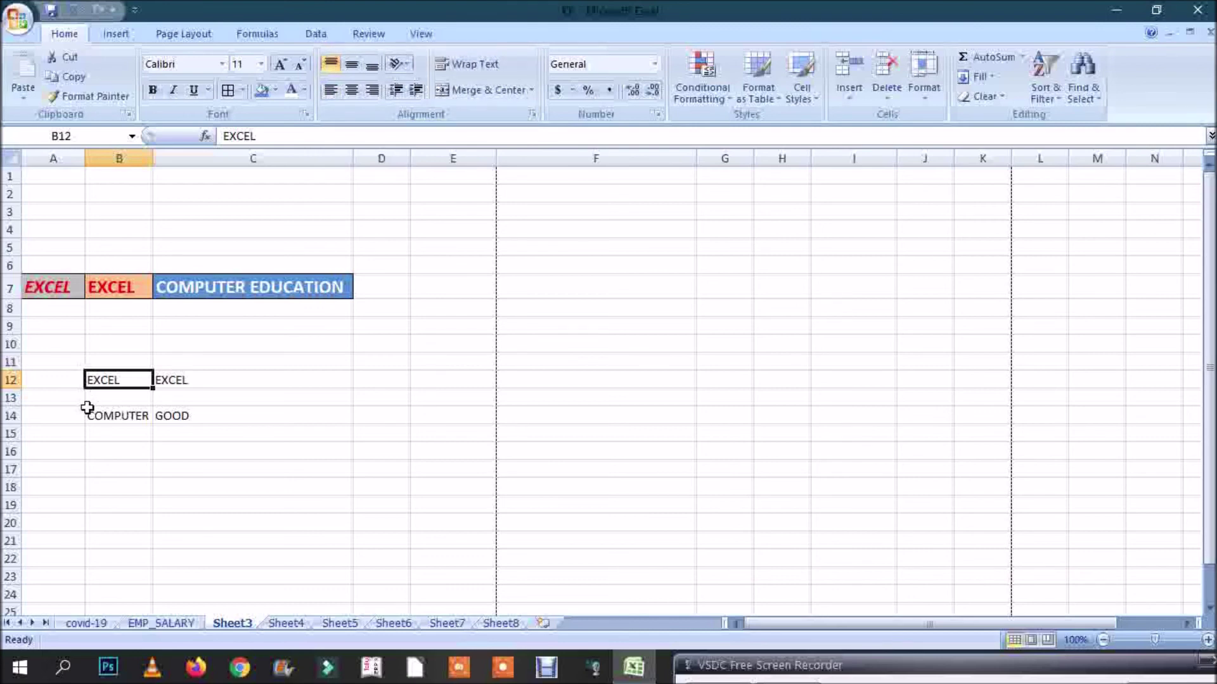
pyautogui.moveTo(17, 388); pyautogui.dragTo(19, 427)
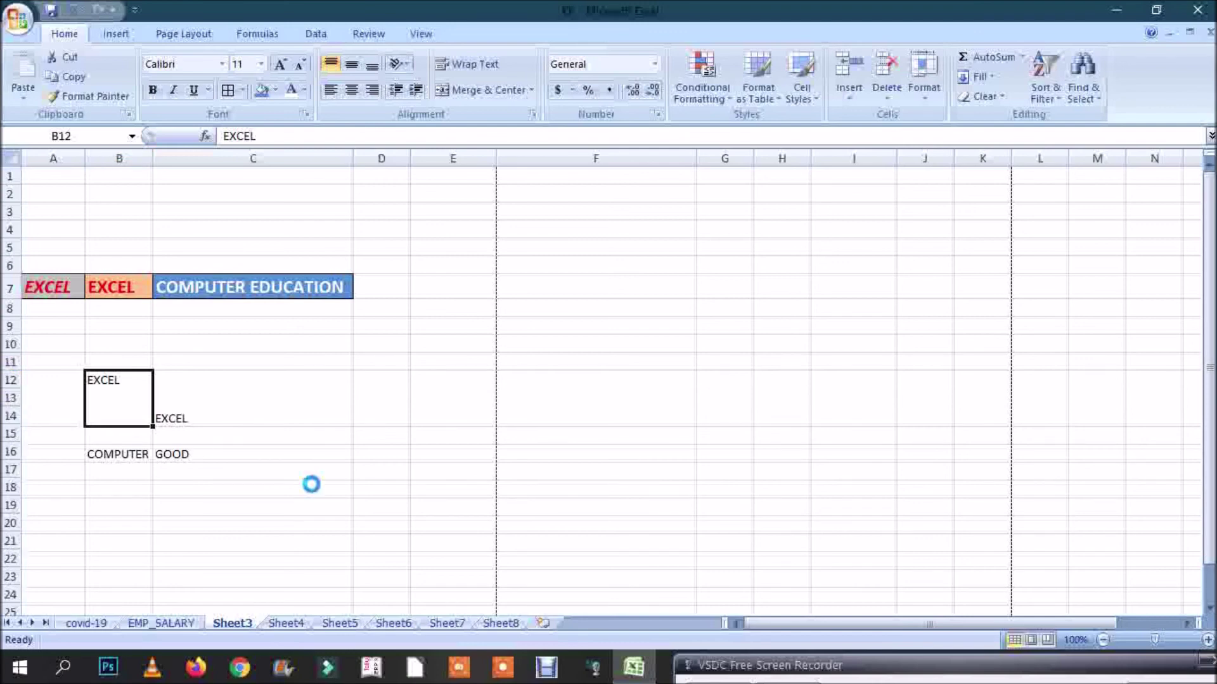
pyautogui.hotkey('ctrl', 'z')
pyautogui.moveTo(8, 389); pyautogui.dragTo(17, 436)
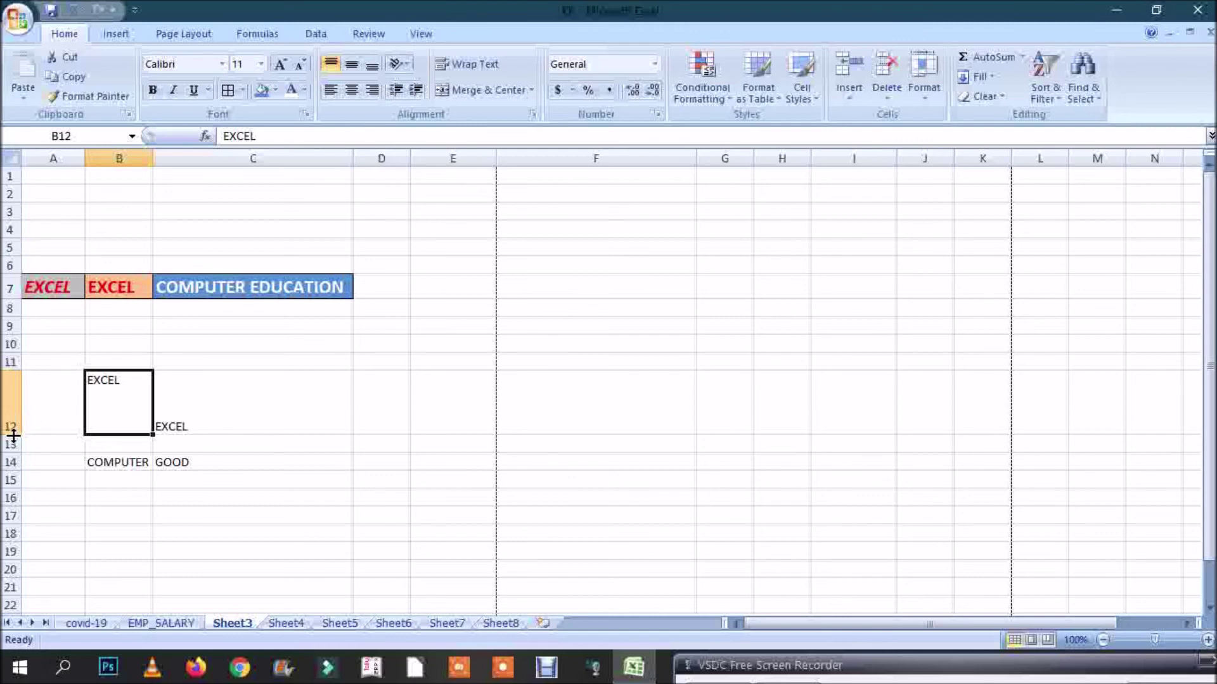
pyautogui.moveTo(13, 435)
pyautogui.mouseDown()
pyautogui.moveTo(10, 399)
pyautogui.moveTo(10, 421)
pyautogui.mouseUp()
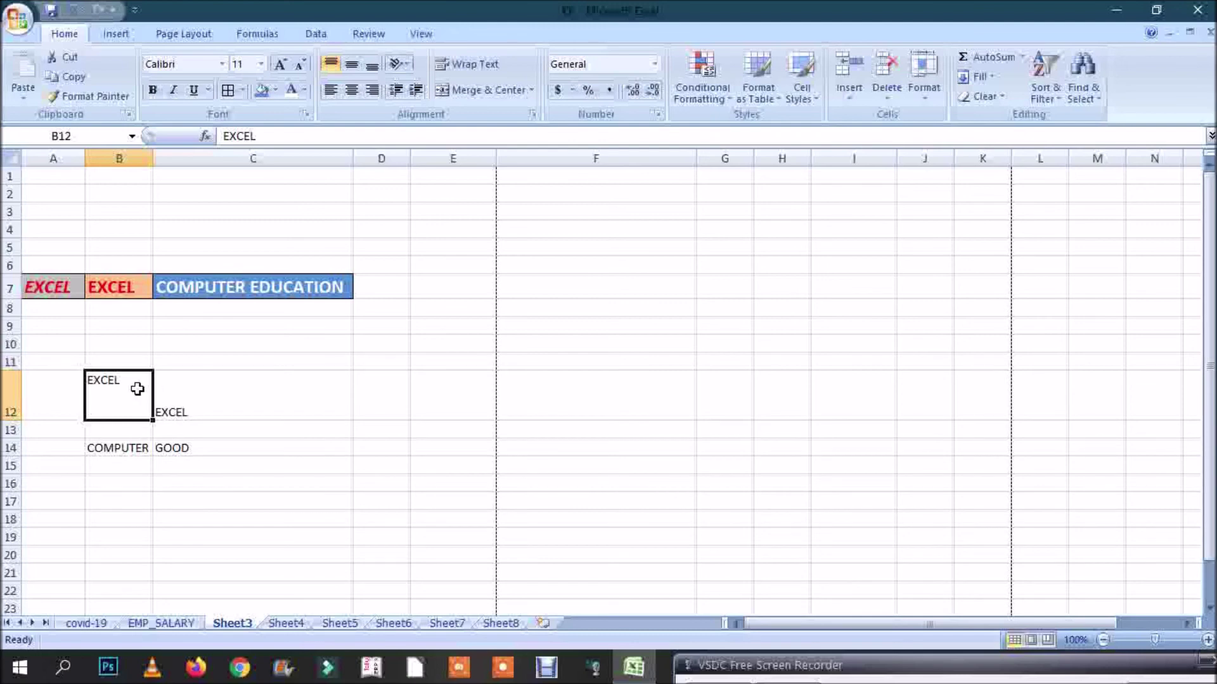
# Cycle cell B12 through middle, bottom and top vertical alignment, finishing with Middle Align.
pyautogui.click(354, 66)
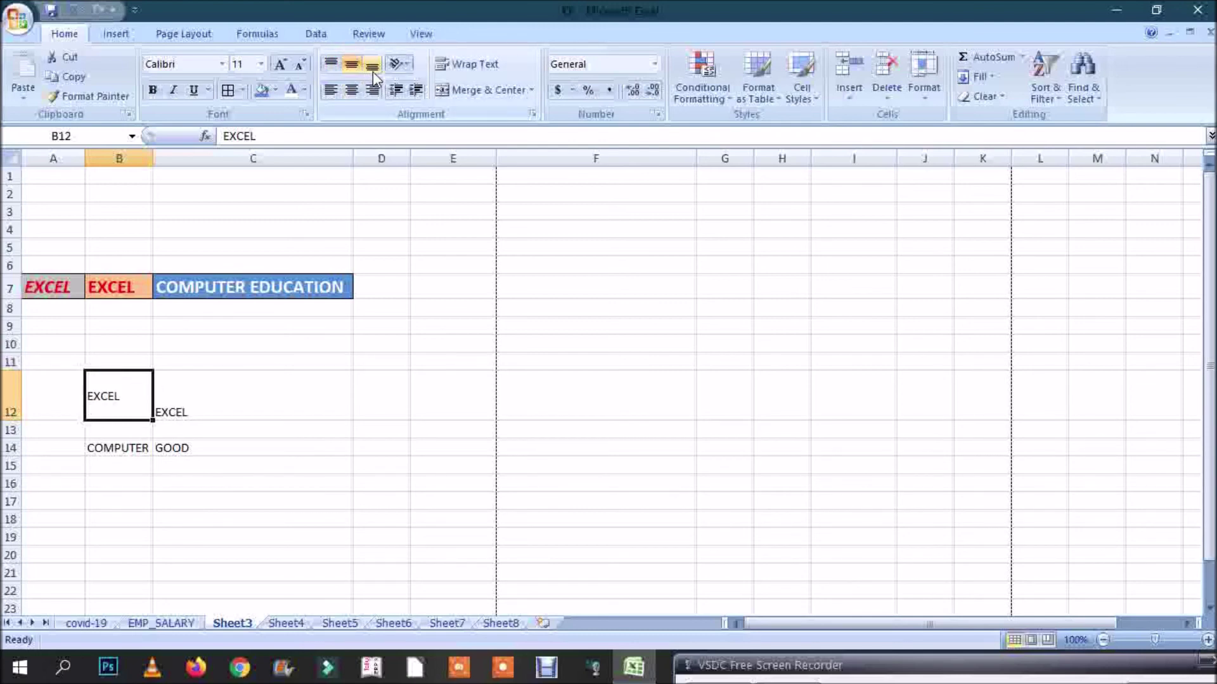
pyautogui.click(372, 69)
pyautogui.click(332, 61)
pyautogui.click(356, 66)
pyautogui.click(377, 68)
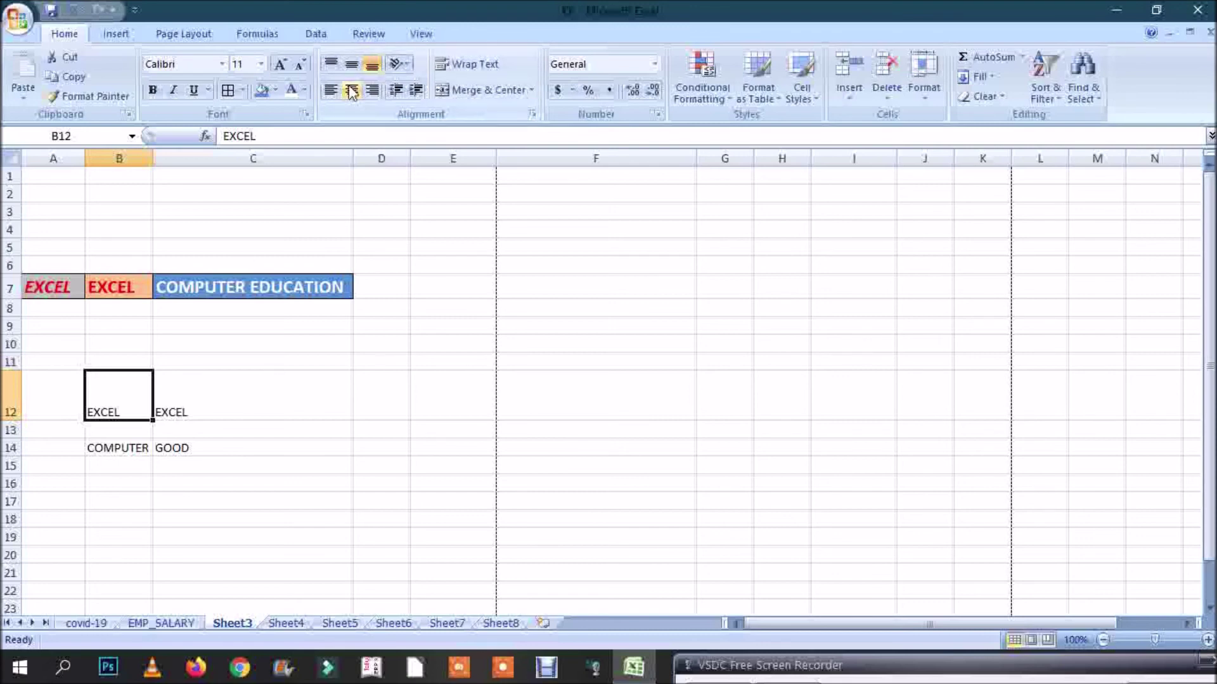
pyautogui.click(352, 65)
# Try right alignment on the EXCEL text in cell C12, and center it both vertically and horizontally.
pyautogui.click(229, 409)
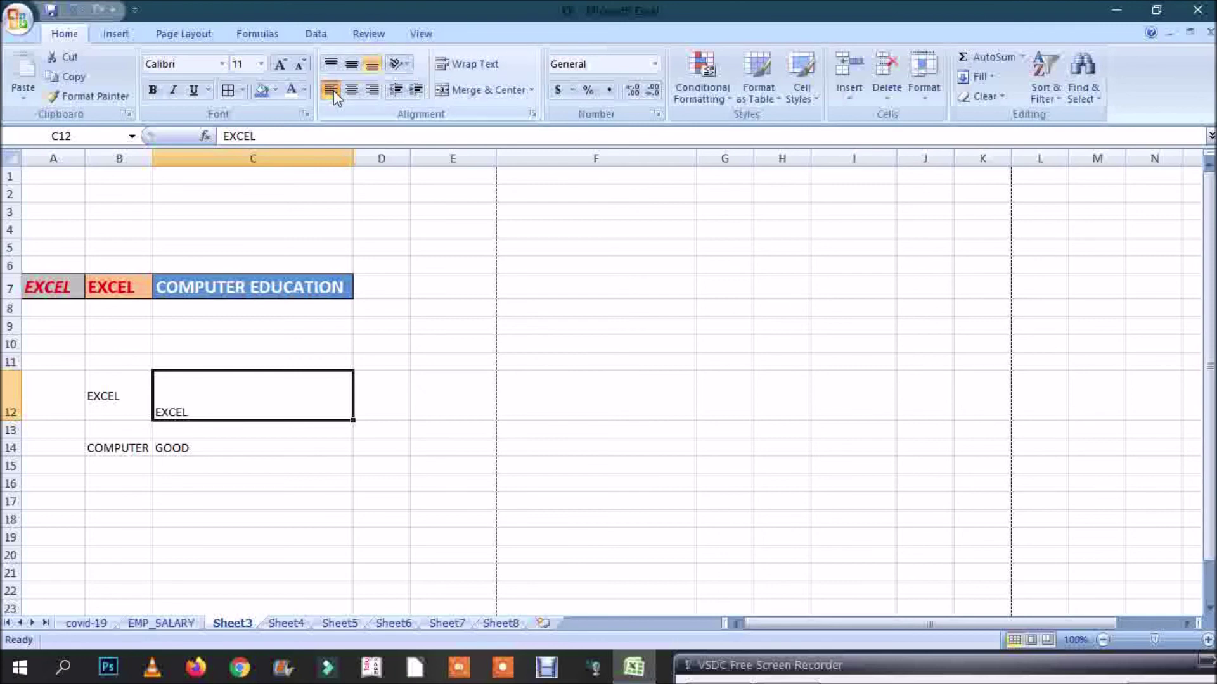
pyautogui.click(352, 94)
pyautogui.click(373, 90)
pyautogui.click(352, 66)
pyautogui.click(349, 93)
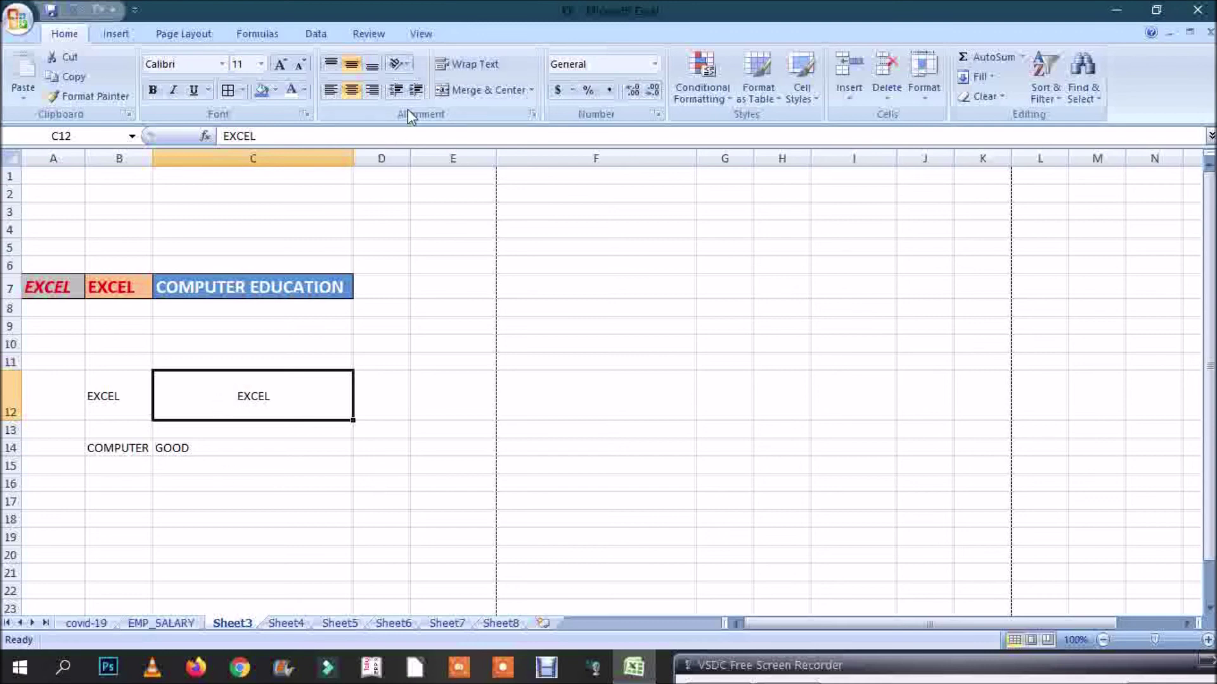
# Cycle the text in cell C12 through left, center and right alignment, finishing with center.
pyautogui.click(329, 91)
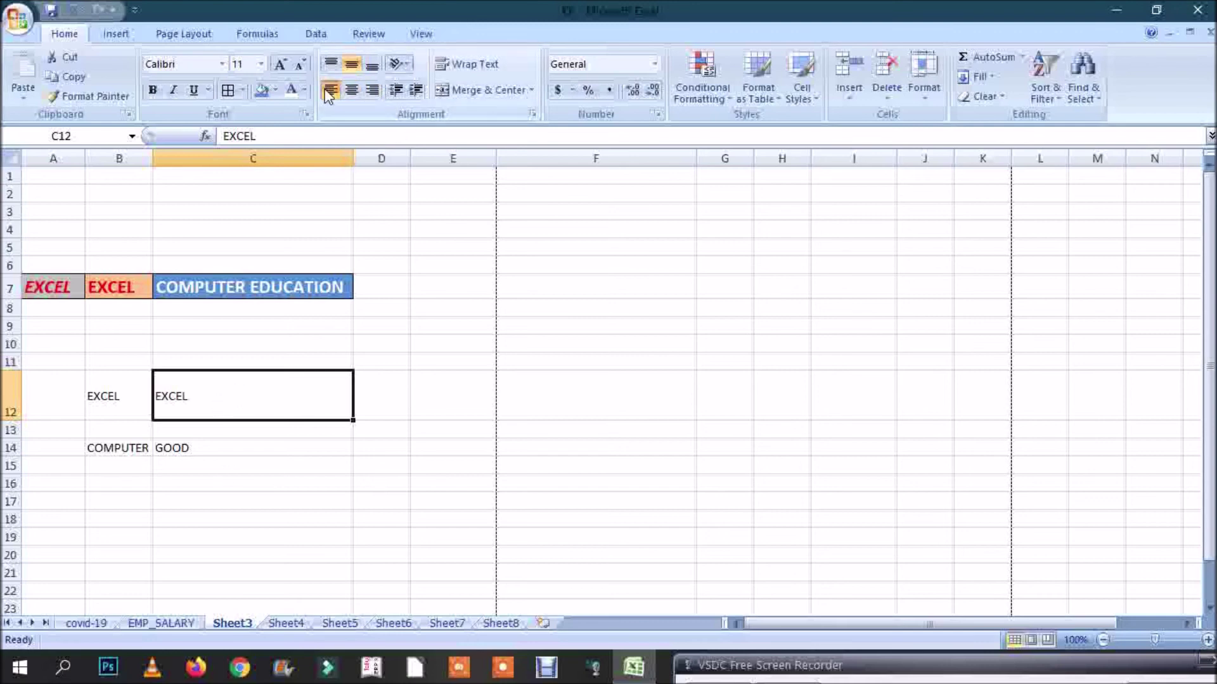
pyautogui.click(351, 90)
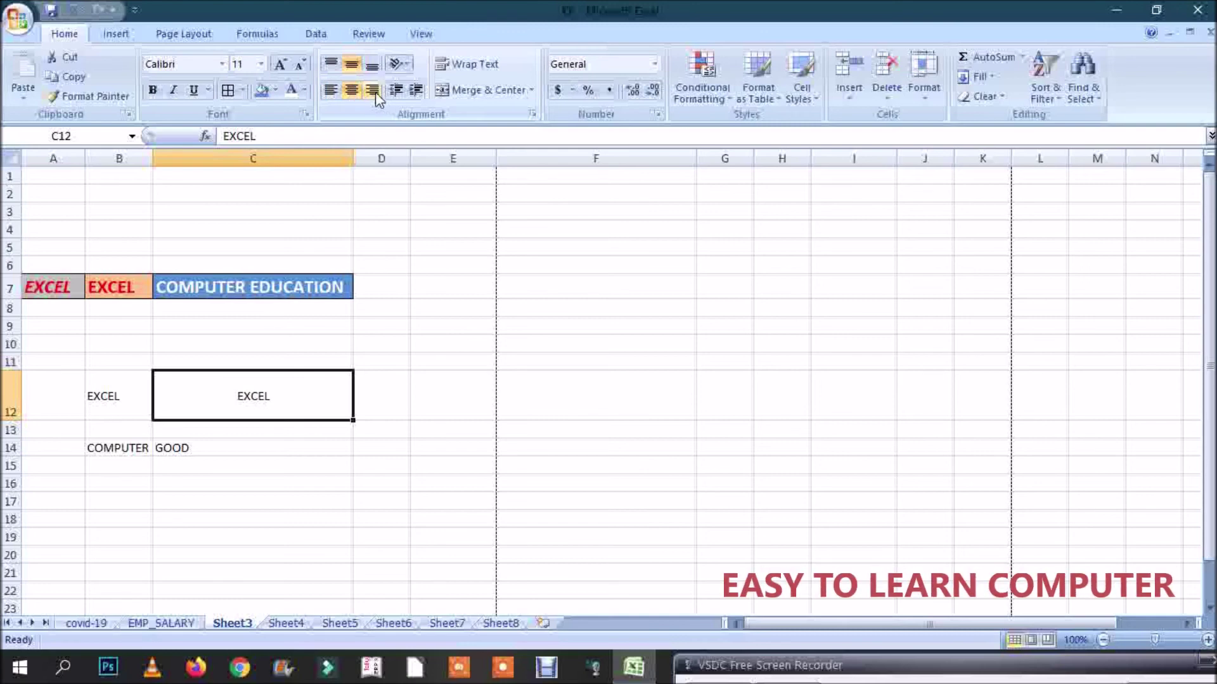
pyautogui.click(373, 91)
pyautogui.click(353, 93)
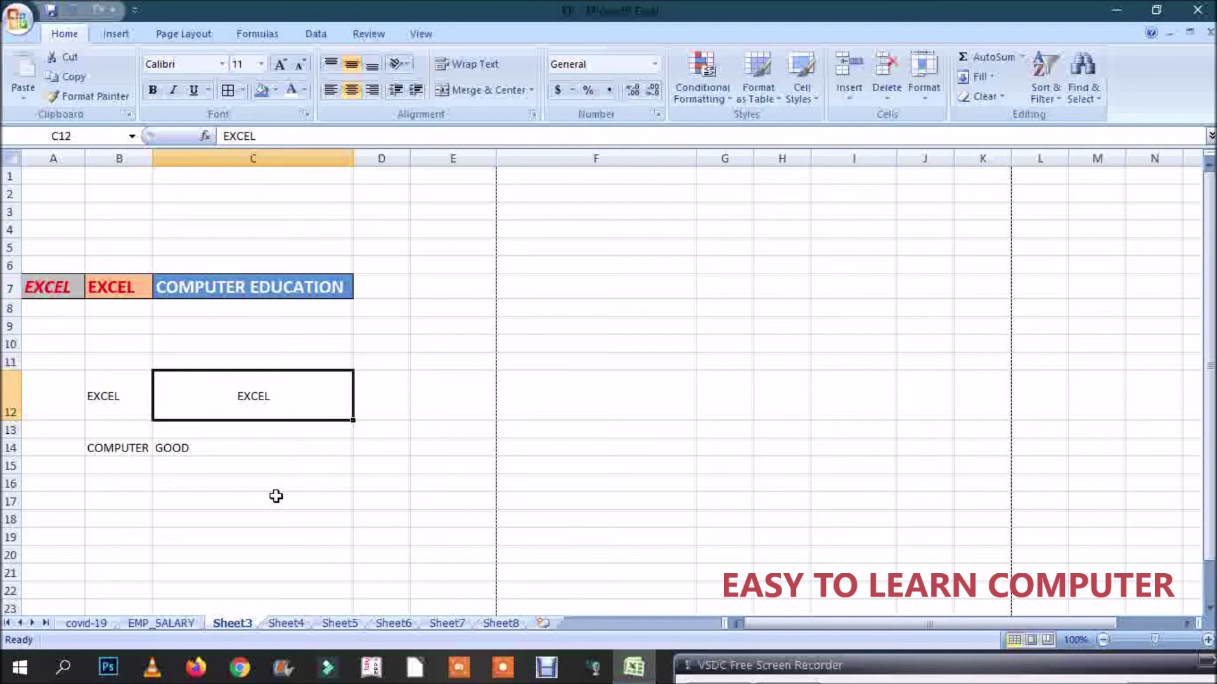
# Widen column B slightly beyond the COMPUTER text.
pyautogui.moveTo(154, 156); pyautogui.dragTo(171, 157)
pyautogui.click(286, 513)
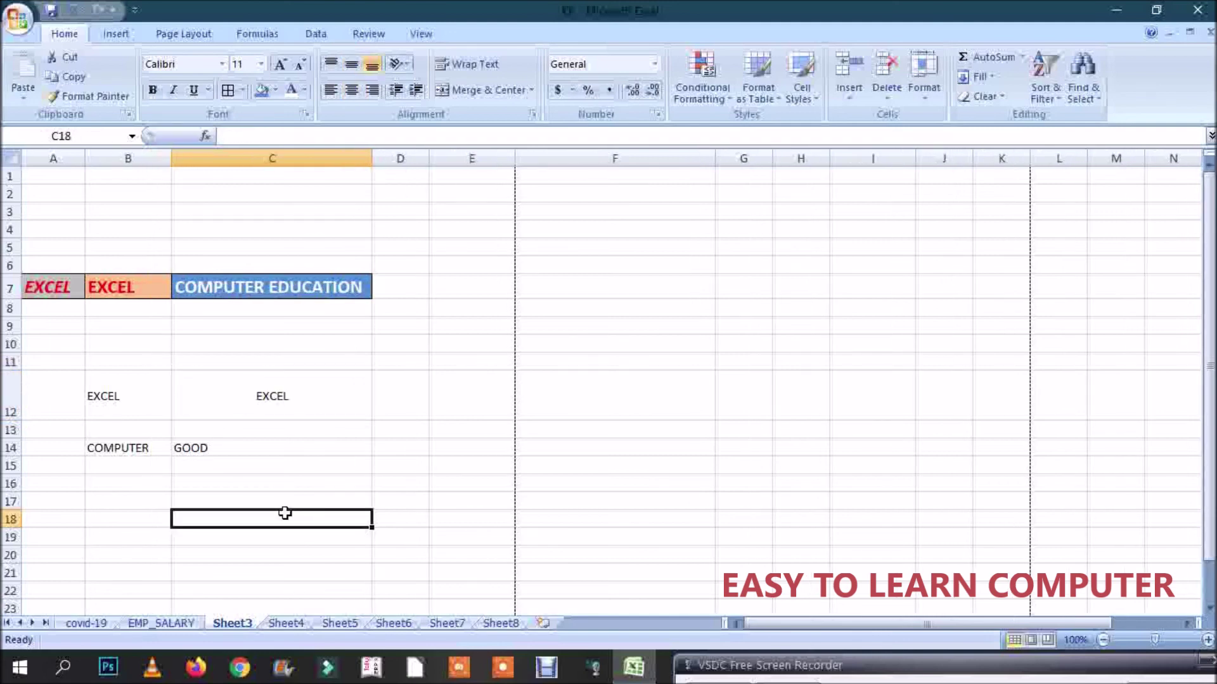
# Set the orientation of the text GOOD in cell C14 to Angle Counterclockwise.
pyautogui.click(242, 444)
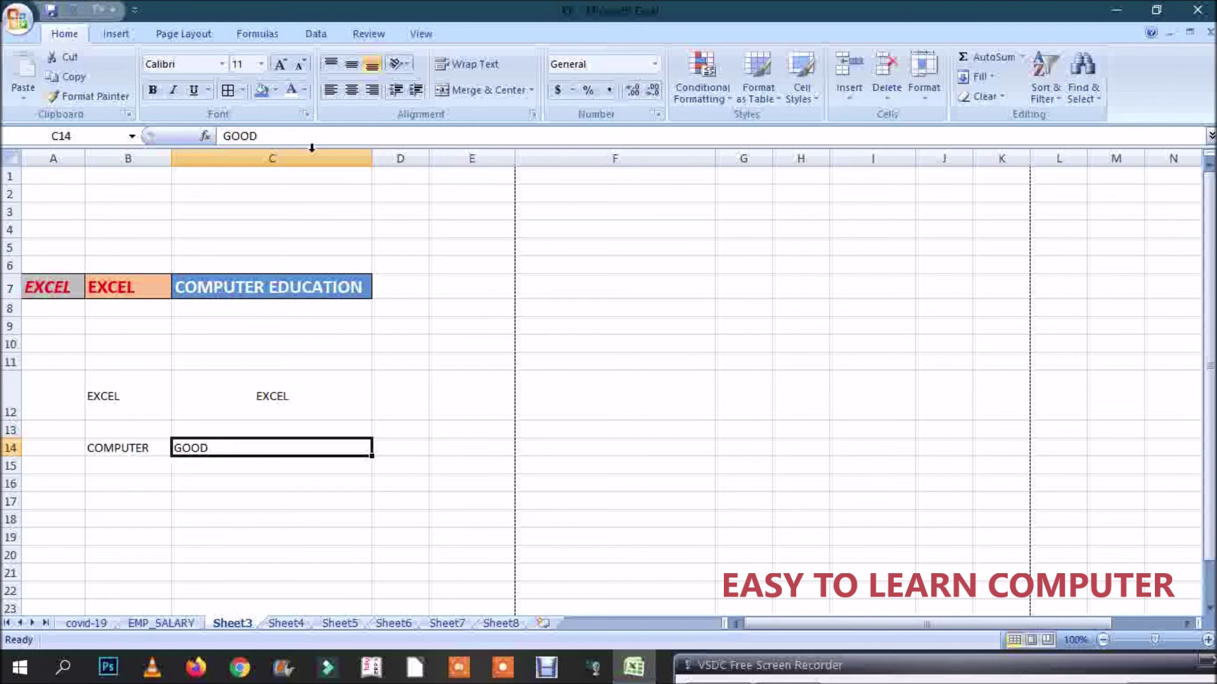
pyautogui.click(408, 63)
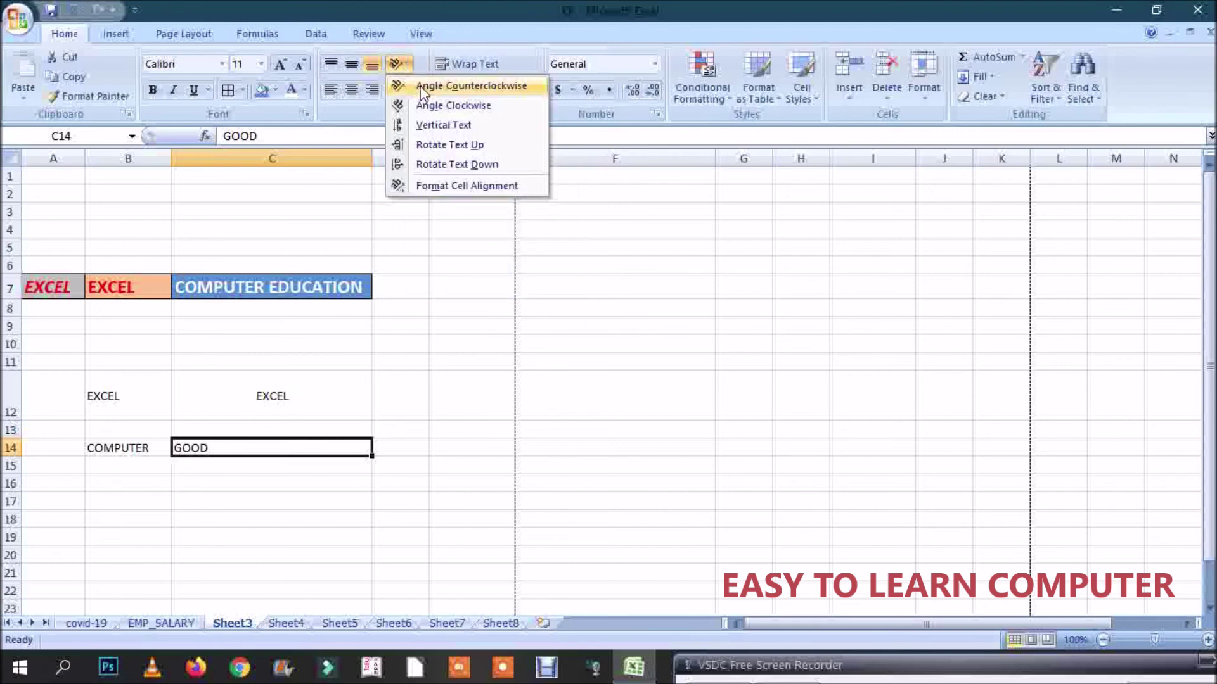
pyautogui.click(423, 88)
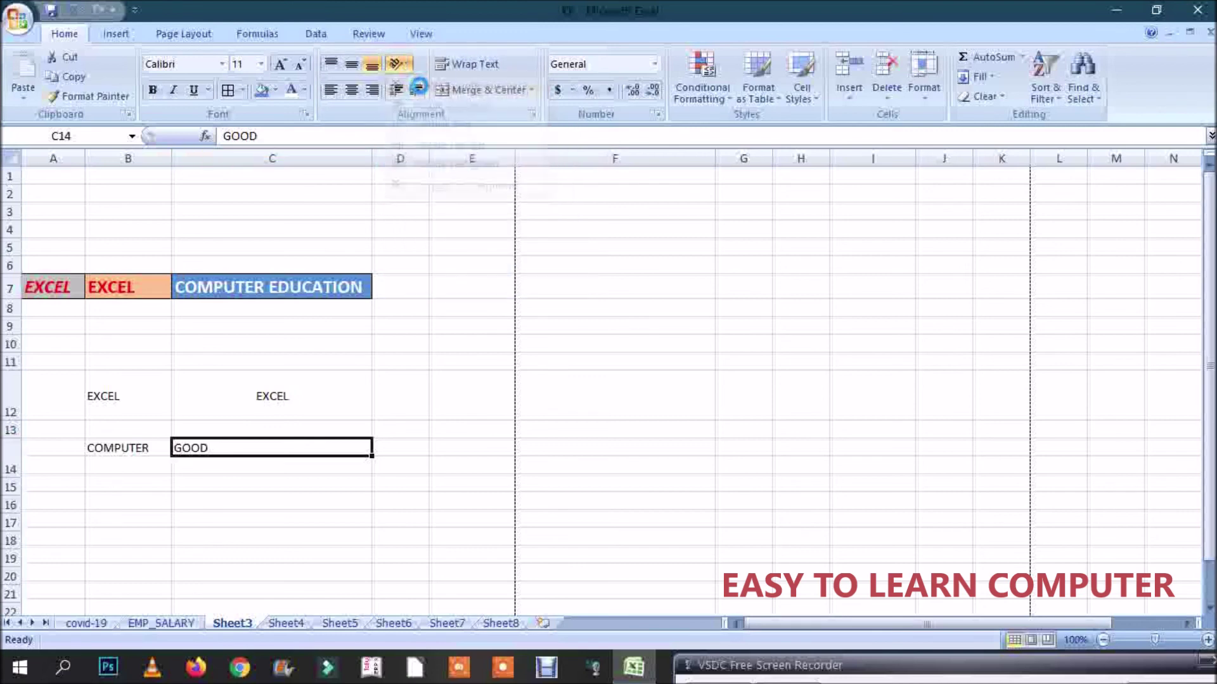
# Set the orientation of the EXCEL text in cell C12 to Angle Clockwise.
pyautogui.click(326, 391)
pyautogui.click(408, 64)
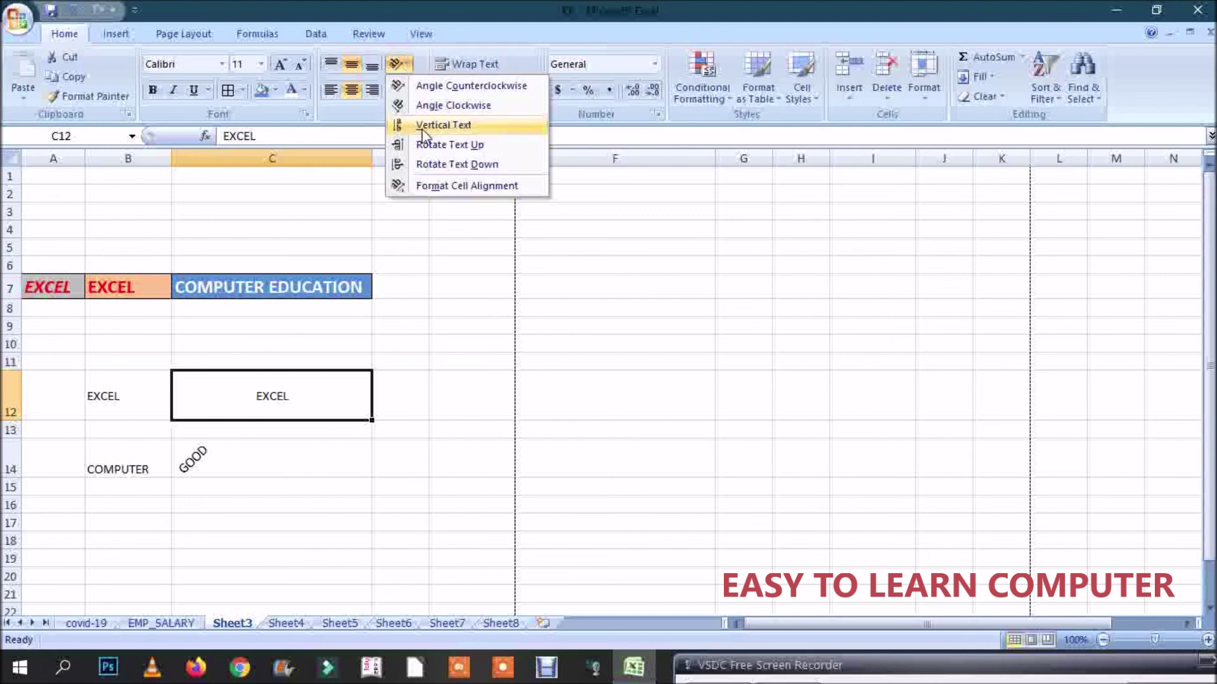
pyautogui.click(405, 105)
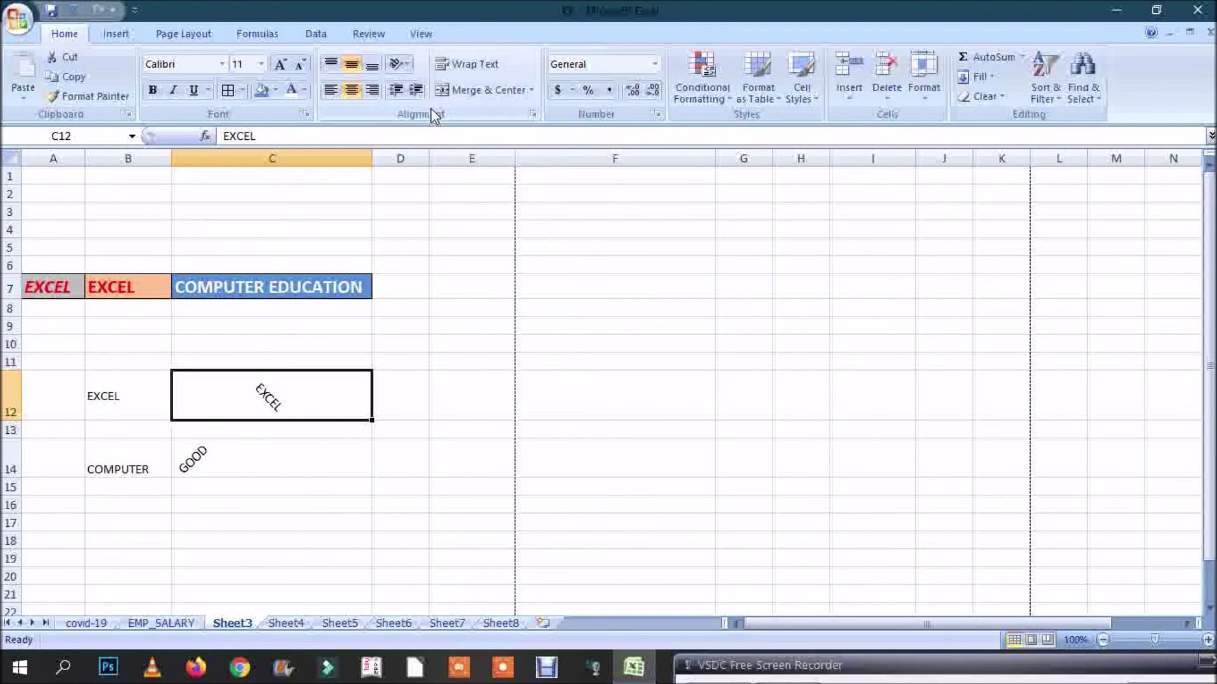
# Set the orientation of the EXCEL text in cell B12 to Vertical Text.
pyautogui.click(152, 378)
pyautogui.click(412, 66)
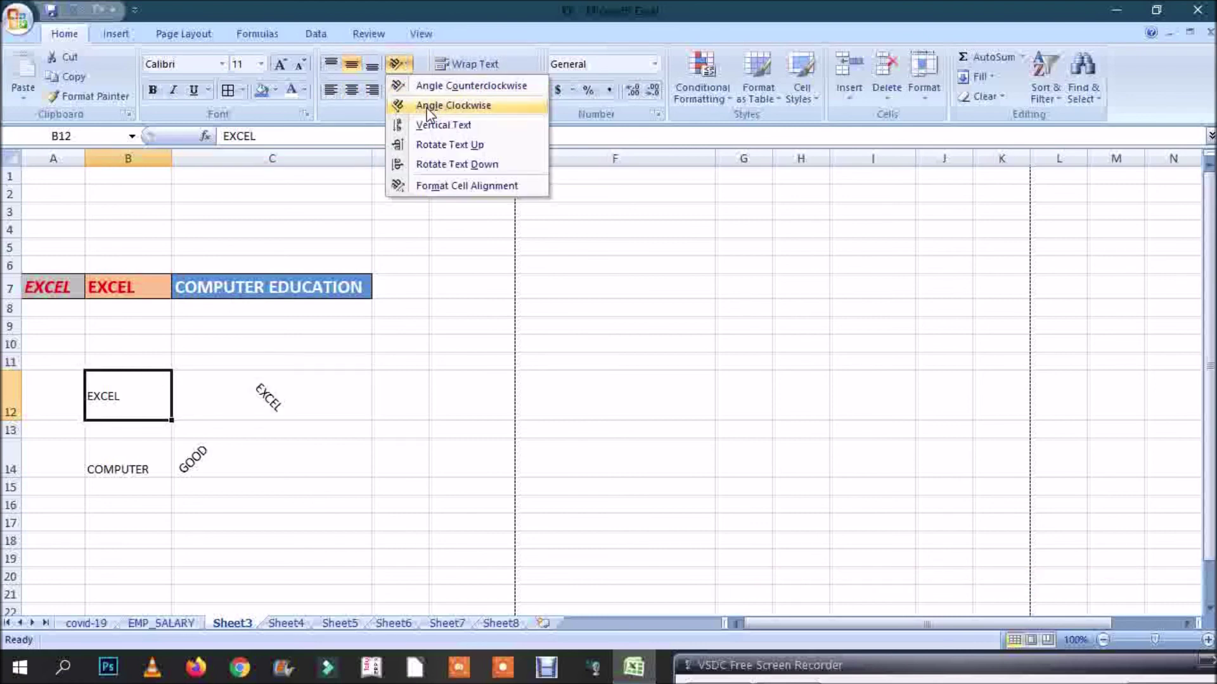
pyautogui.click(441, 125)
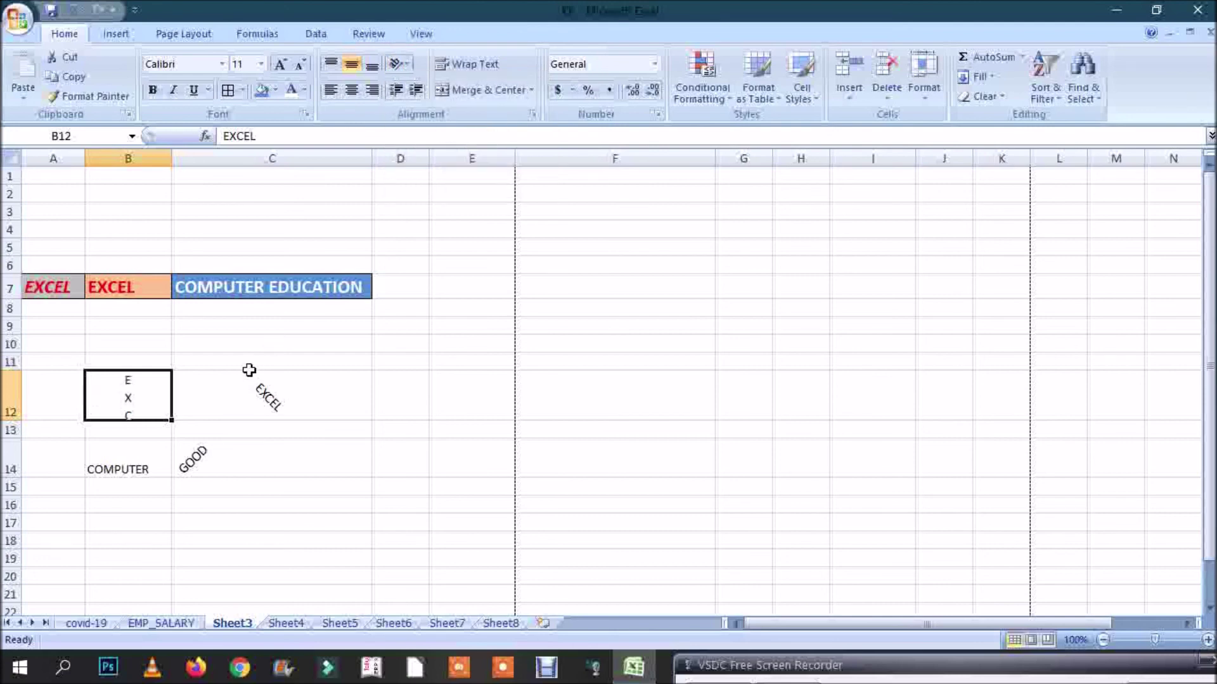
# Set the orientation of the COMPUTER text in cell B14 to Rotate Text Down.
pyautogui.click(141, 462)
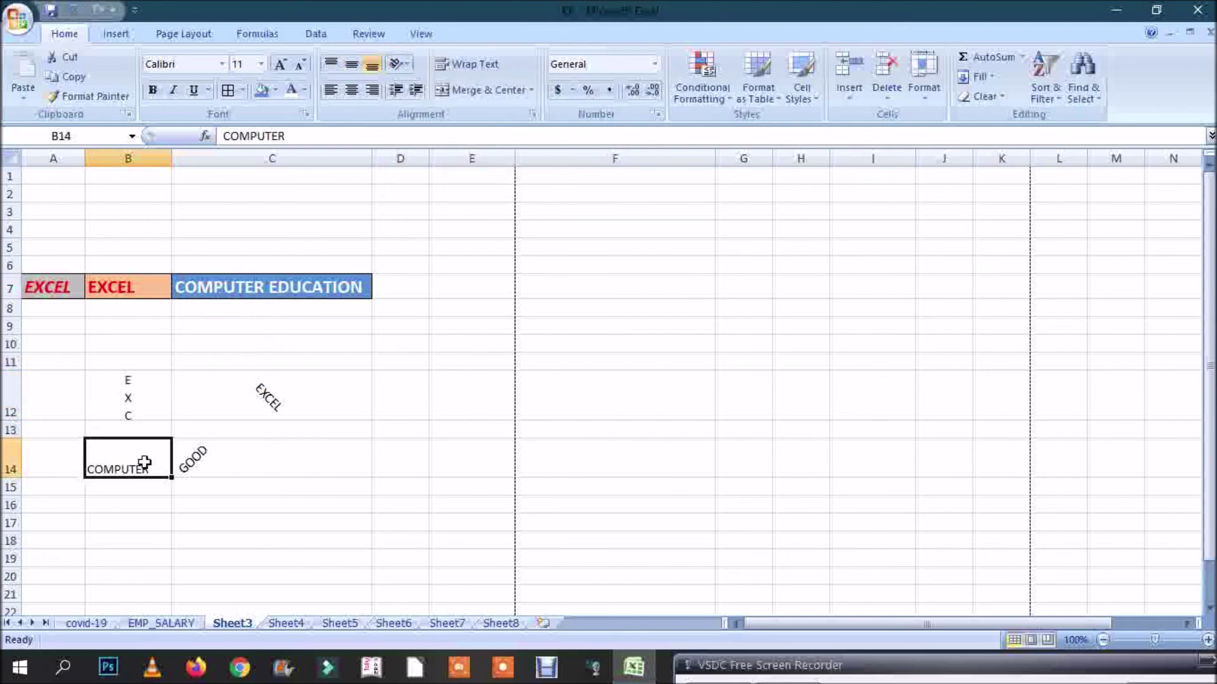
pyautogui.click(405, 67)
pyautogui.click(414, 163)
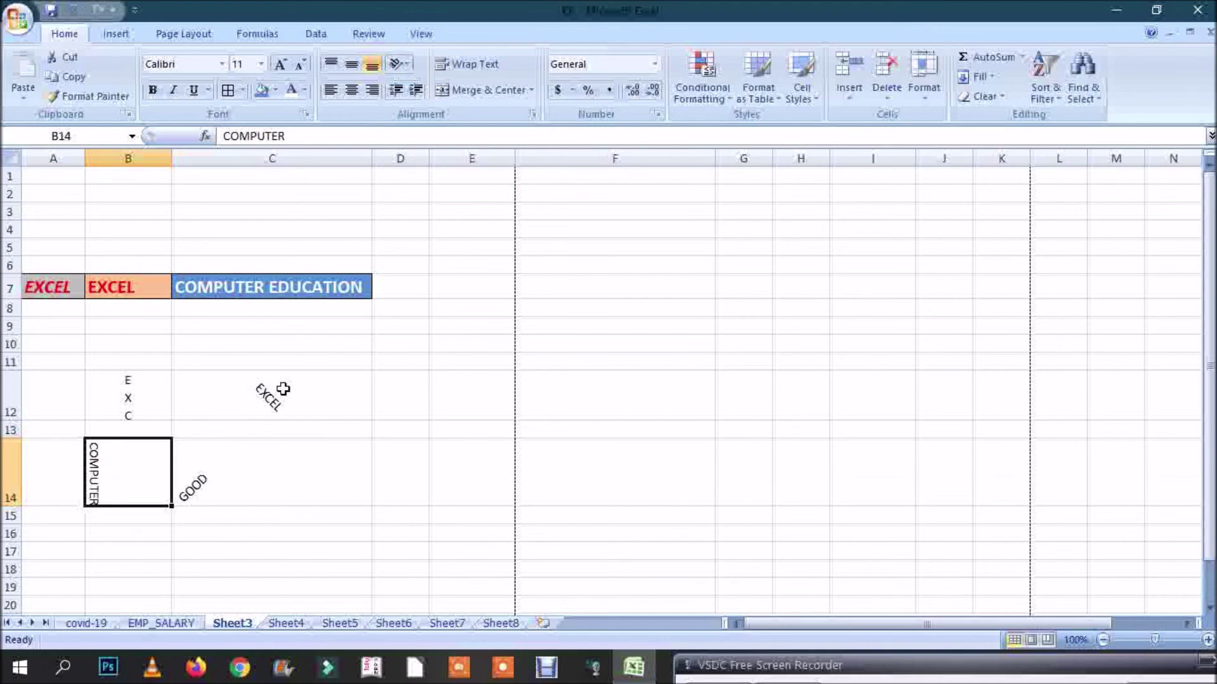
# Review the Format Cell Alignment settings for cell C14 and accept them without making changes.
pyautogui.click(244, 446)
pyautogui.click(402, 65)
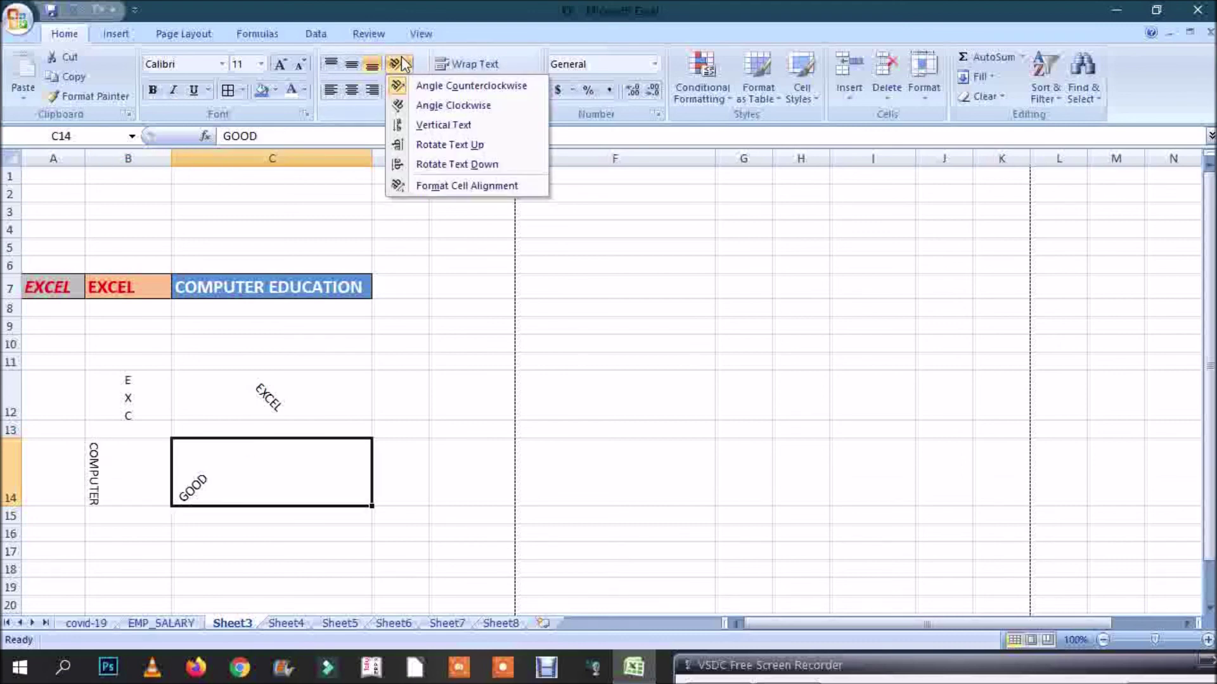
pyautogui.click(435, 187)
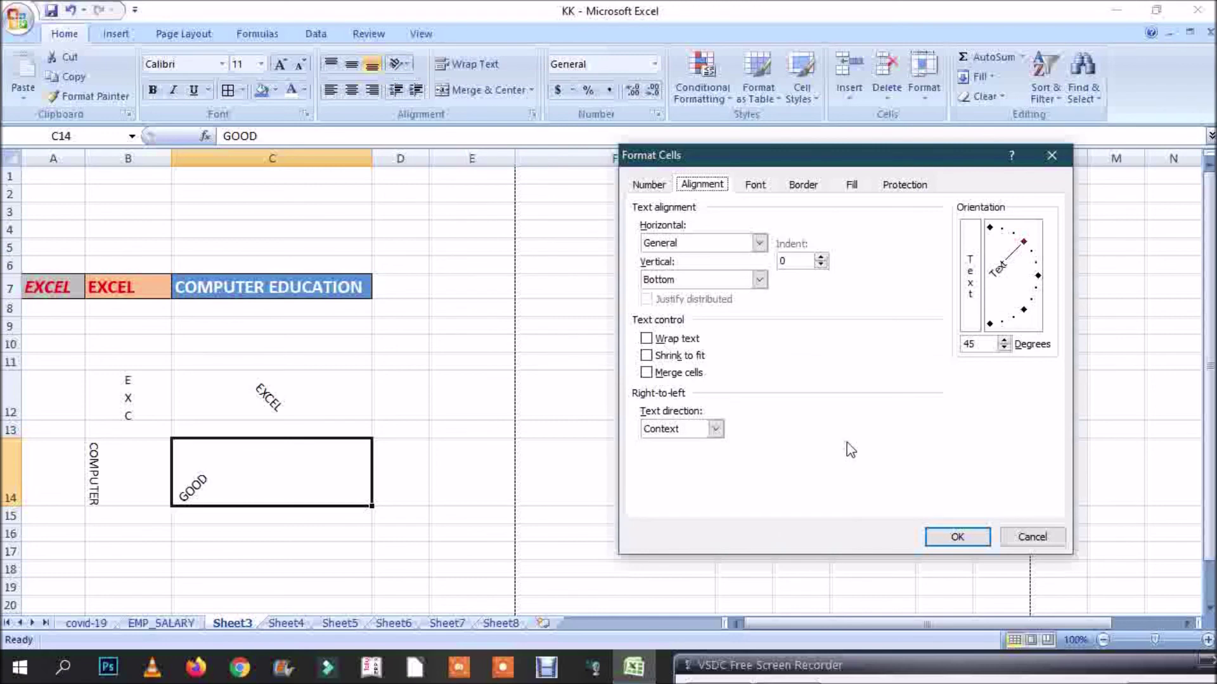
pyautogui.click(956, 537)
pyautogui.click(406, 546)
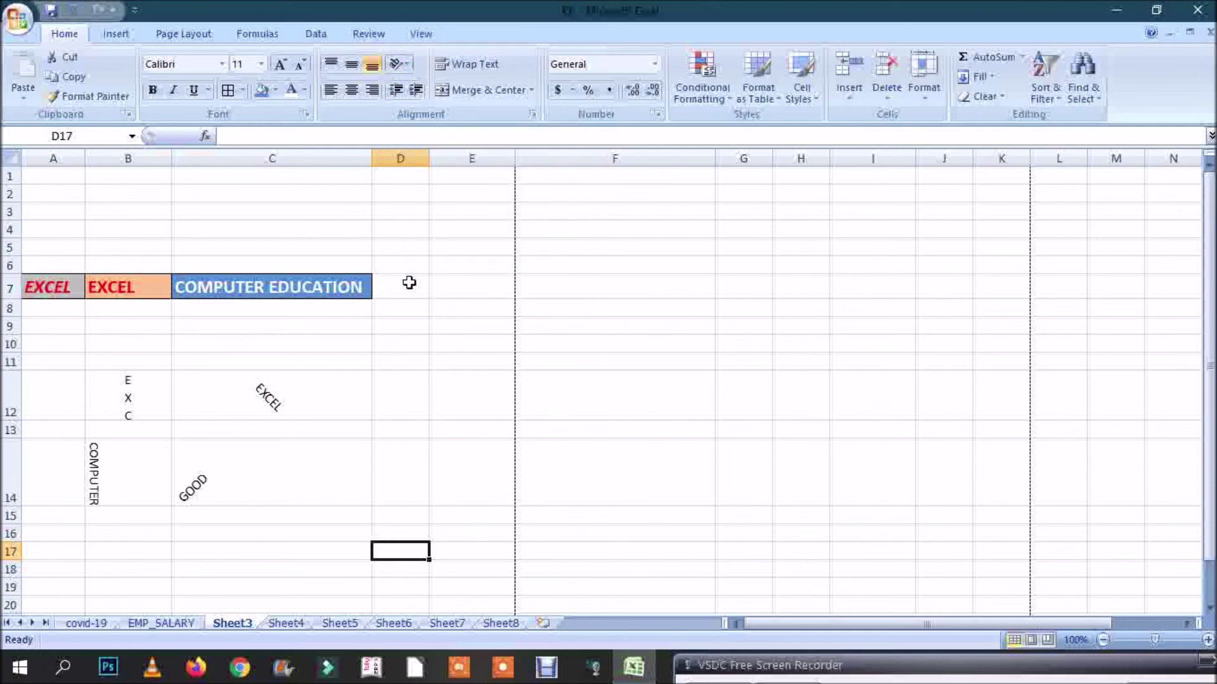
# Increase the indent of the EXCEL text in cell C12 repeatedly to shift it rightward.
pyautogui.click(327, 409)
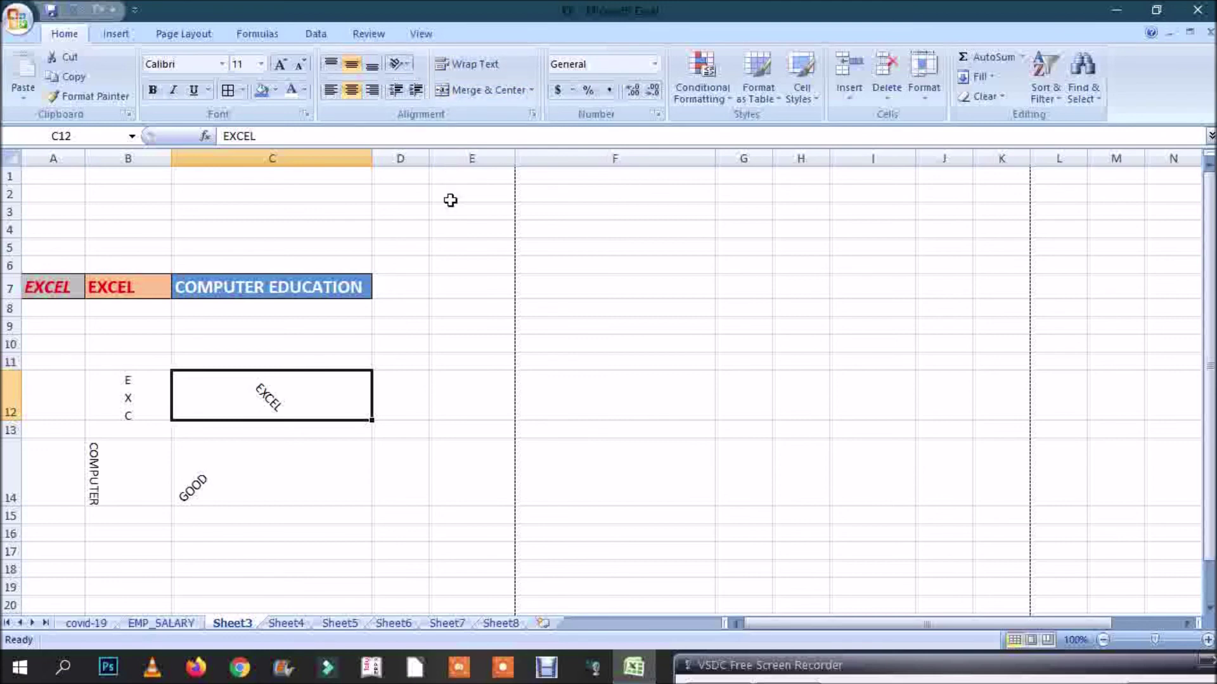
pyautogui.click(416, 91)
pyautogui.click(417, 92)
pyautogui.click(416, 92)
pyautogui.click(417, 92)
pyautogui.click(417, 92)
pyautogui.click(417, 91)
pyautogui.click(417, 92)
pyautogui.click(417, 92)
# Decrease the indent of the EXCEL text in cell C12 until it sits at the cell's left edge, briefly re-indenting it once.
pyautogui.click(397, 90)
pyautogui.click(396, 90)
pyautogui.click(397, 90)
pyautogui.click(397, 90)
pyautogui.click(396, 91)
pyautogui.click(397, 91)
pyautogui.click(397, 91)
pyautogui.click(397, 91)
pyautogui.click(397, 90)
pyautogui.click(417, 93)
pyautogui.click(417, 93)
pyautogui.click(394, 93)
pyautogui.click(394, 93)
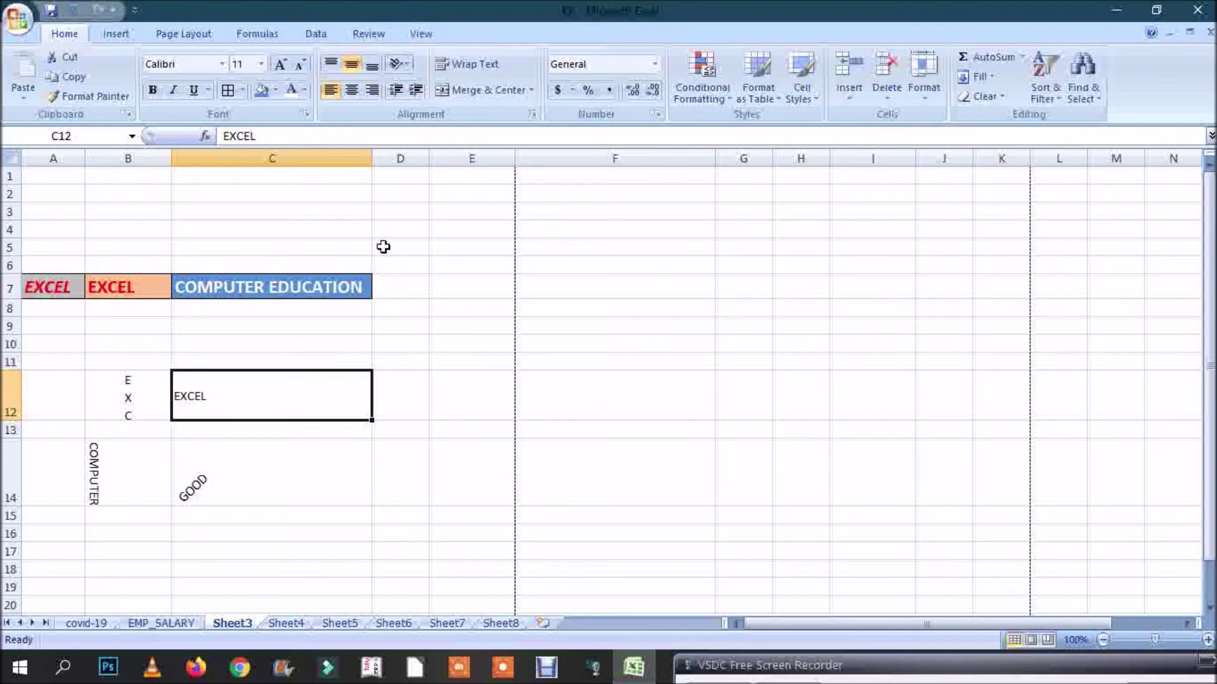
pyautogui.click(279, 545)
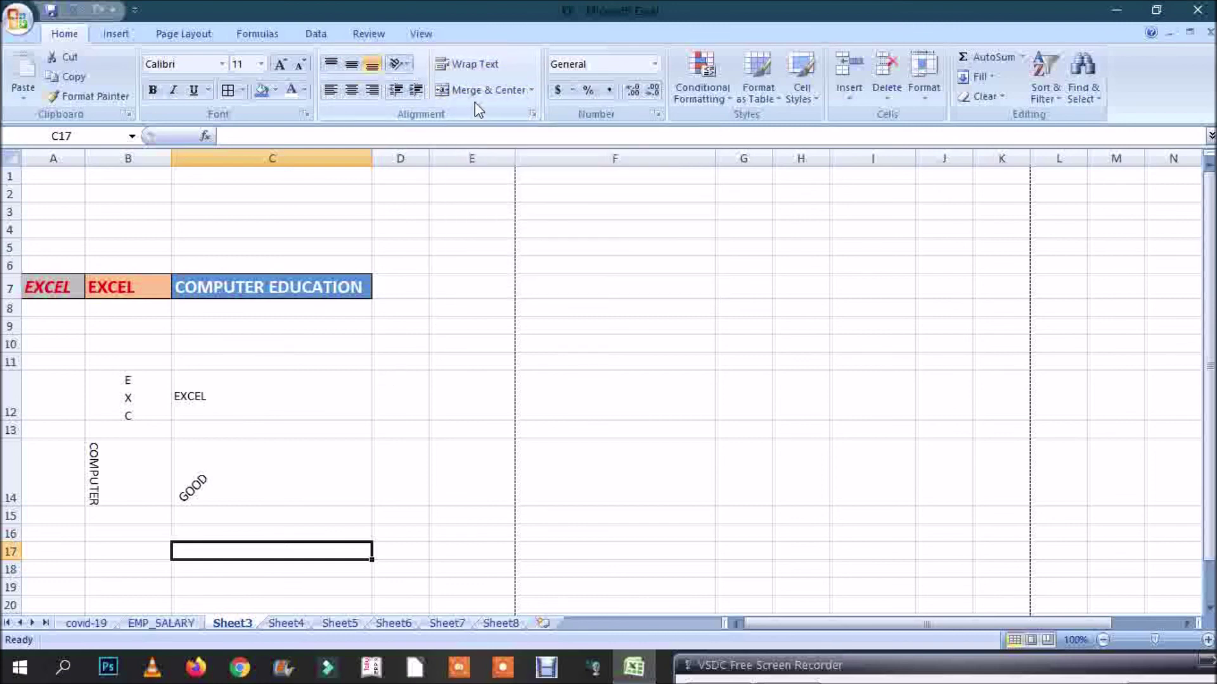
# Enter the title NCSM COB in cell A6, above the formatted headings.
pyautogui.click(427, 411)
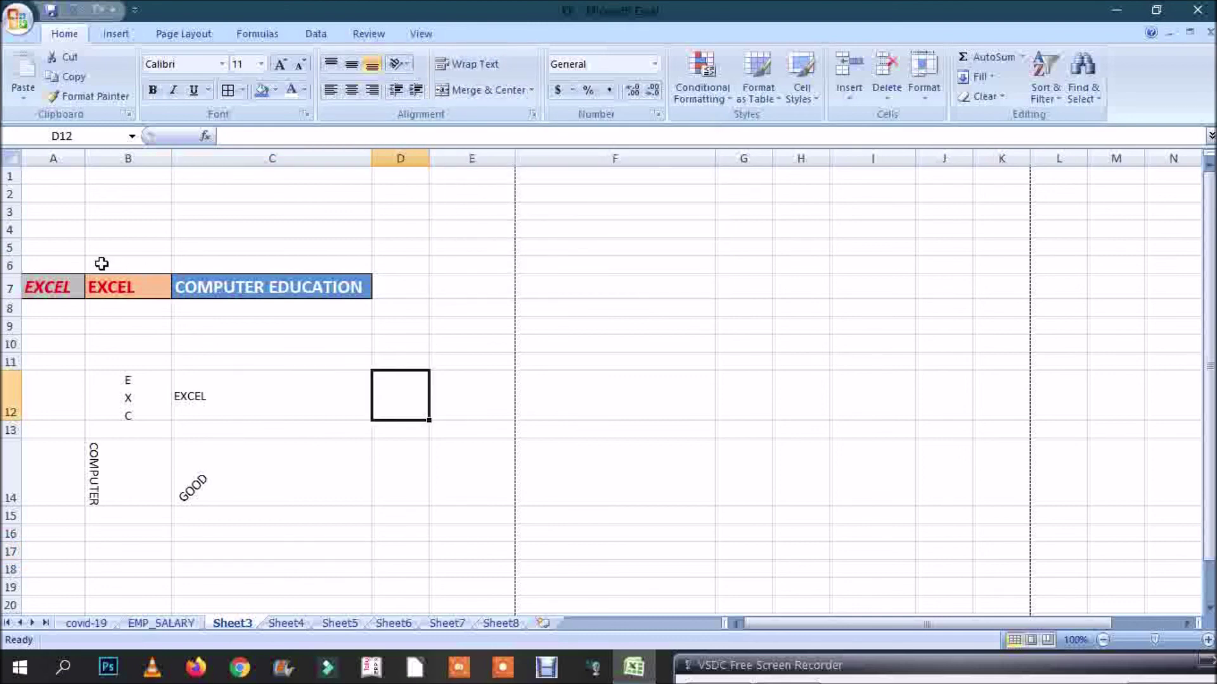
pyautogui.click(73, 265)
pyautogui.click(111, 260)
pyautogui.click(230, 264)
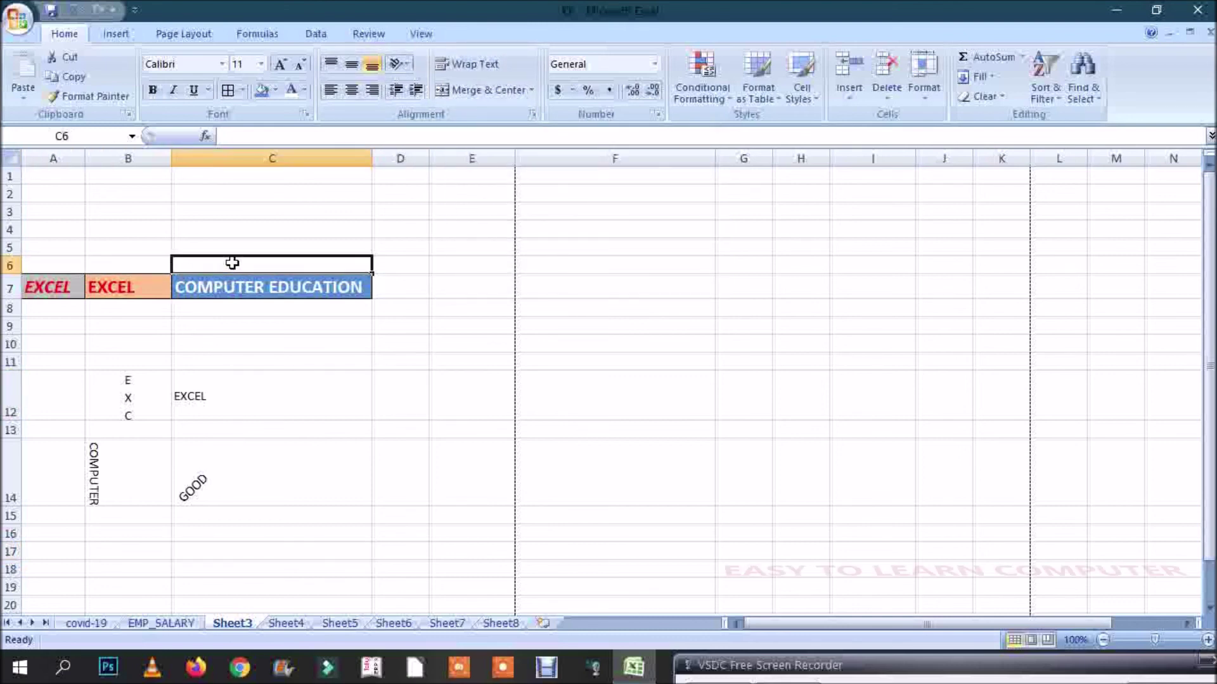
pyautogui.click(68, 265)
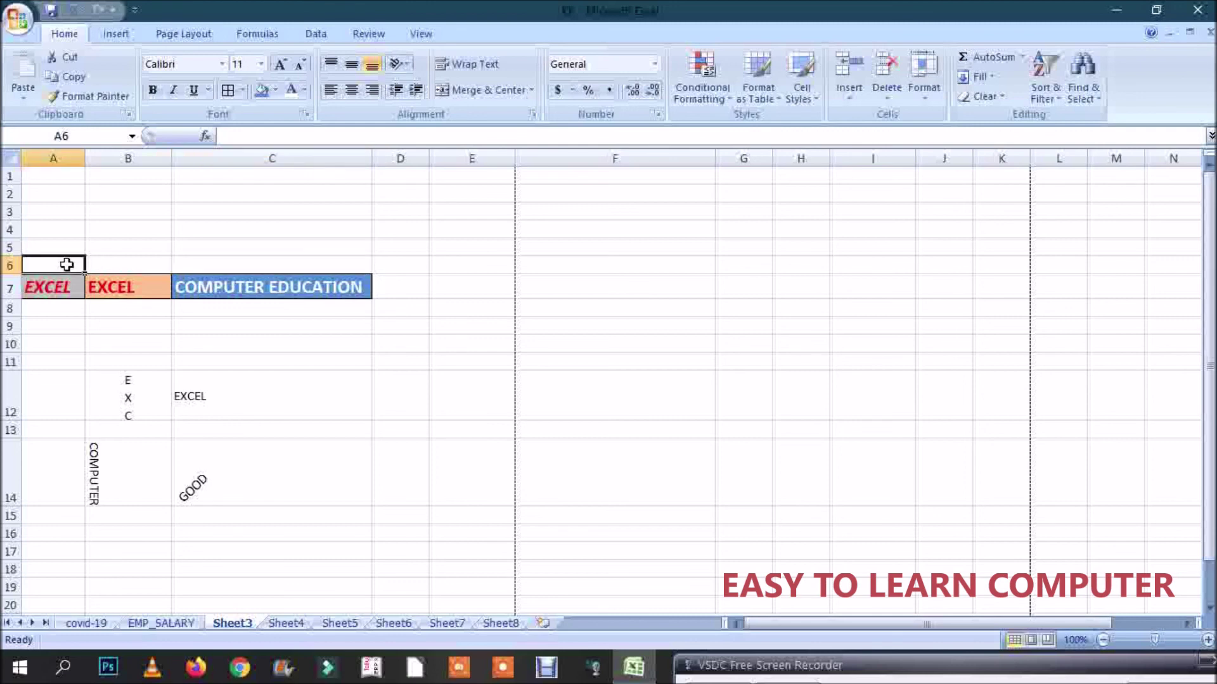
pyautogui.write('NCSM COB')
pyautogui.click(397, 395)
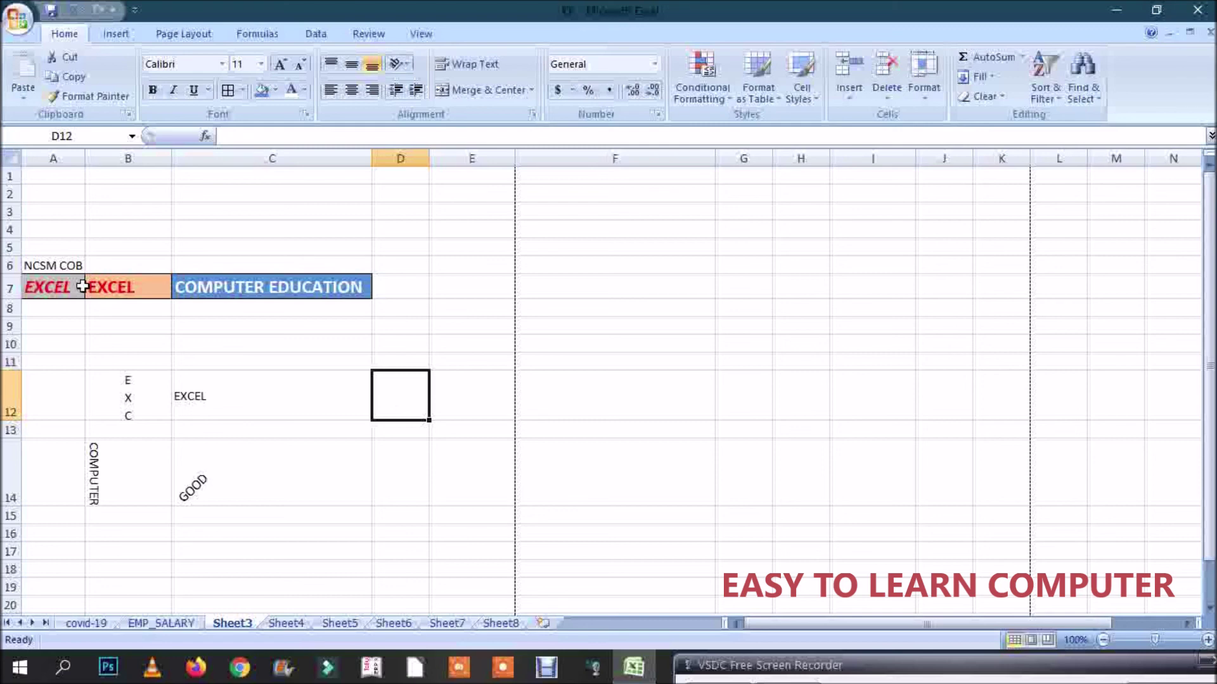
# Merge and center the NCSM COB title across cells A6 to C6.
pyautogui.moveTo(58, 269); pyautogui.dragTo(314, 265)
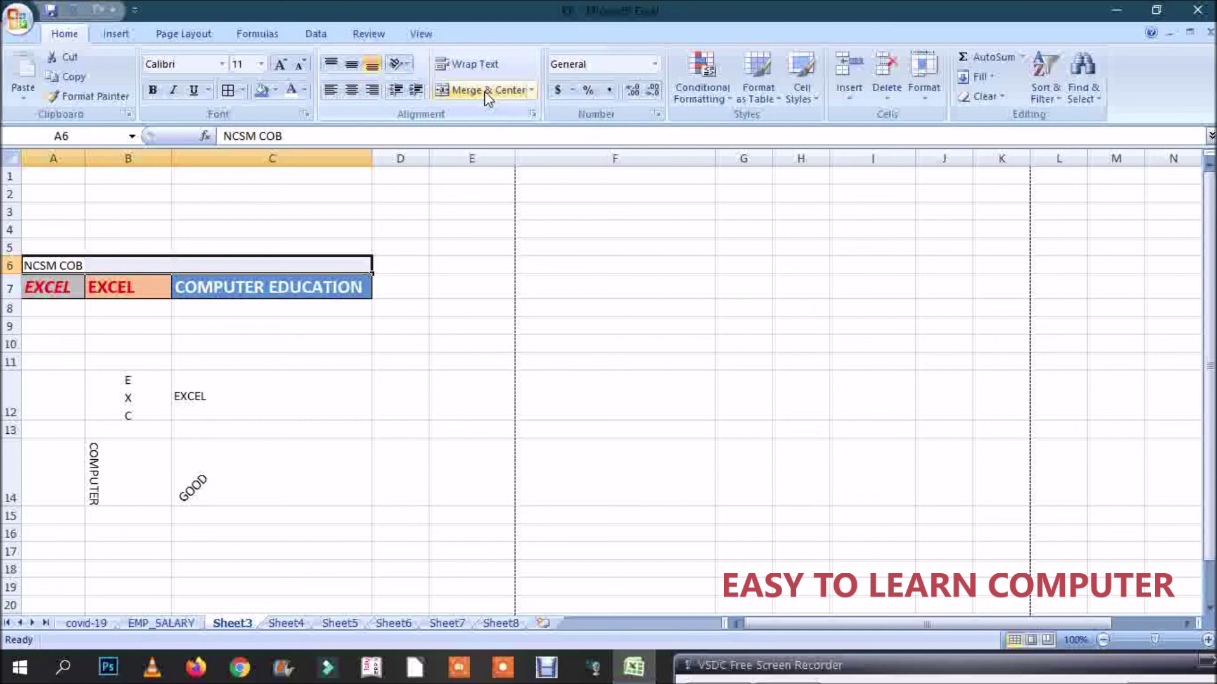
pyautogui.click(534, 90)
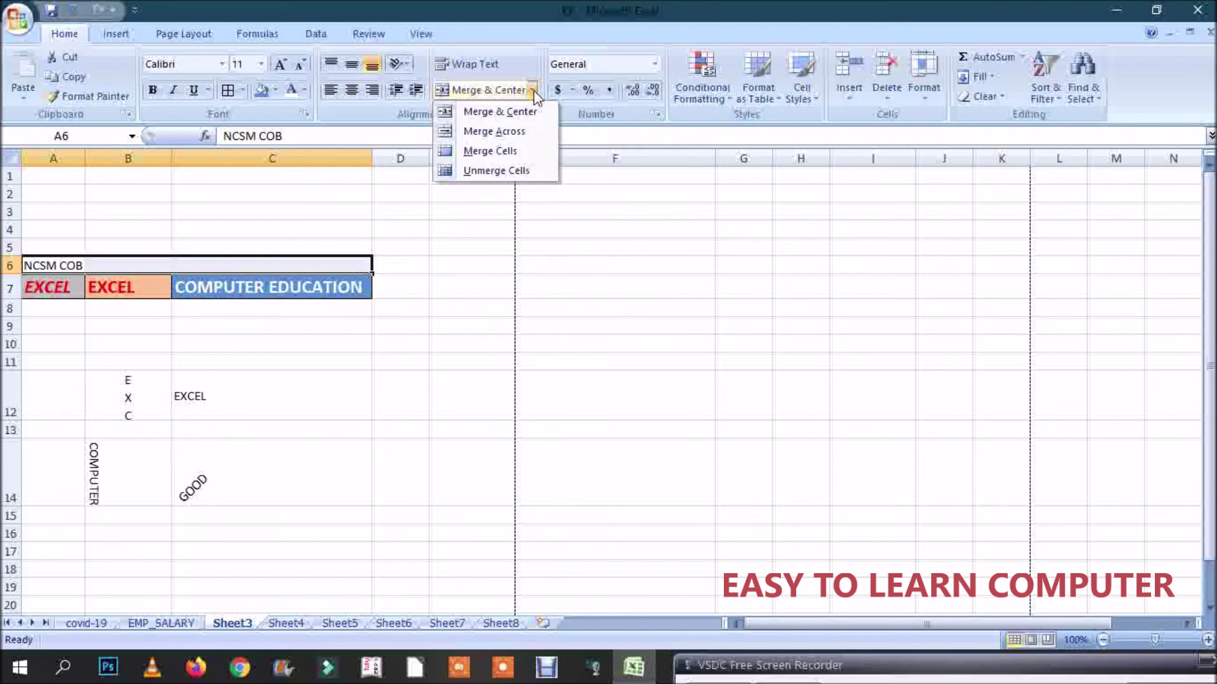
pyautogui.click(482, 92)
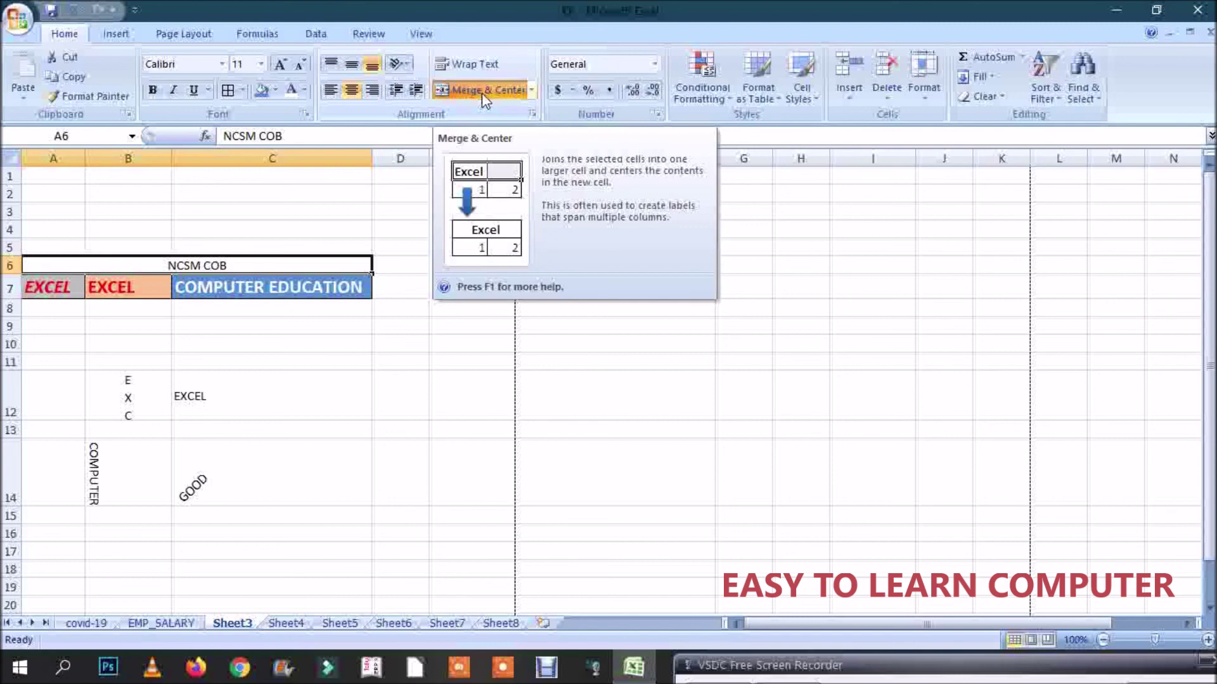
# Set the NCSM COB title to font size 18 and add borders around its merged cell.
pyautogui.click(262, 63)
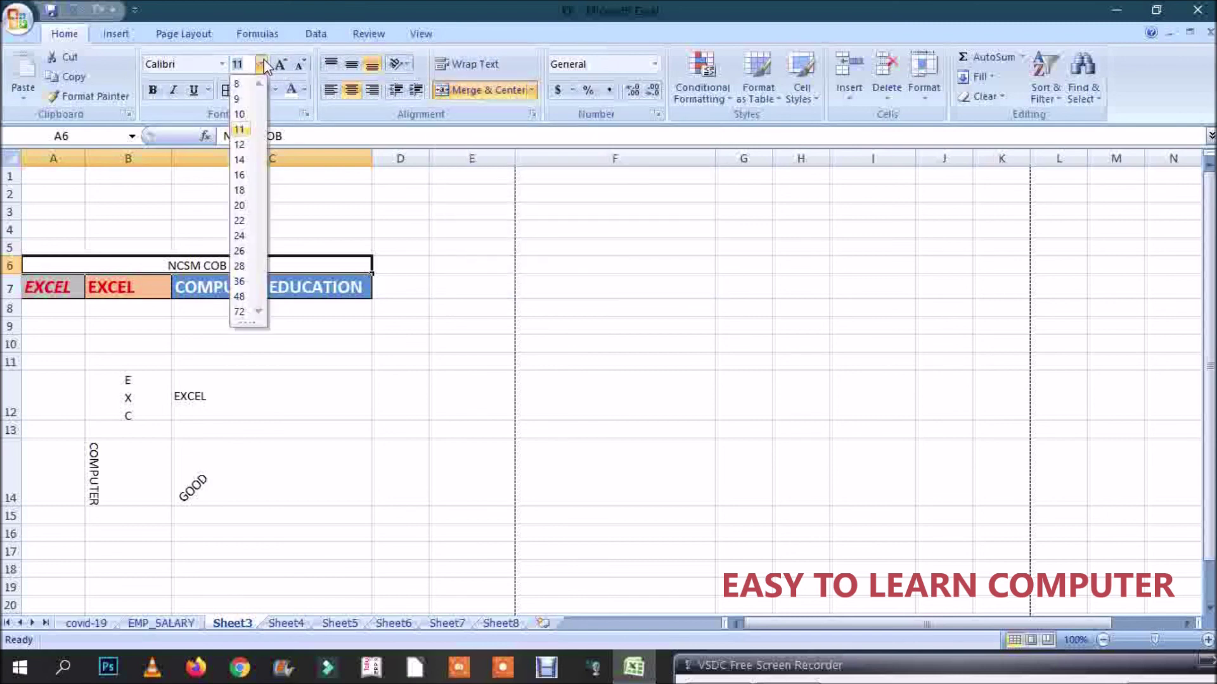
pyautogui.click(239, 190)
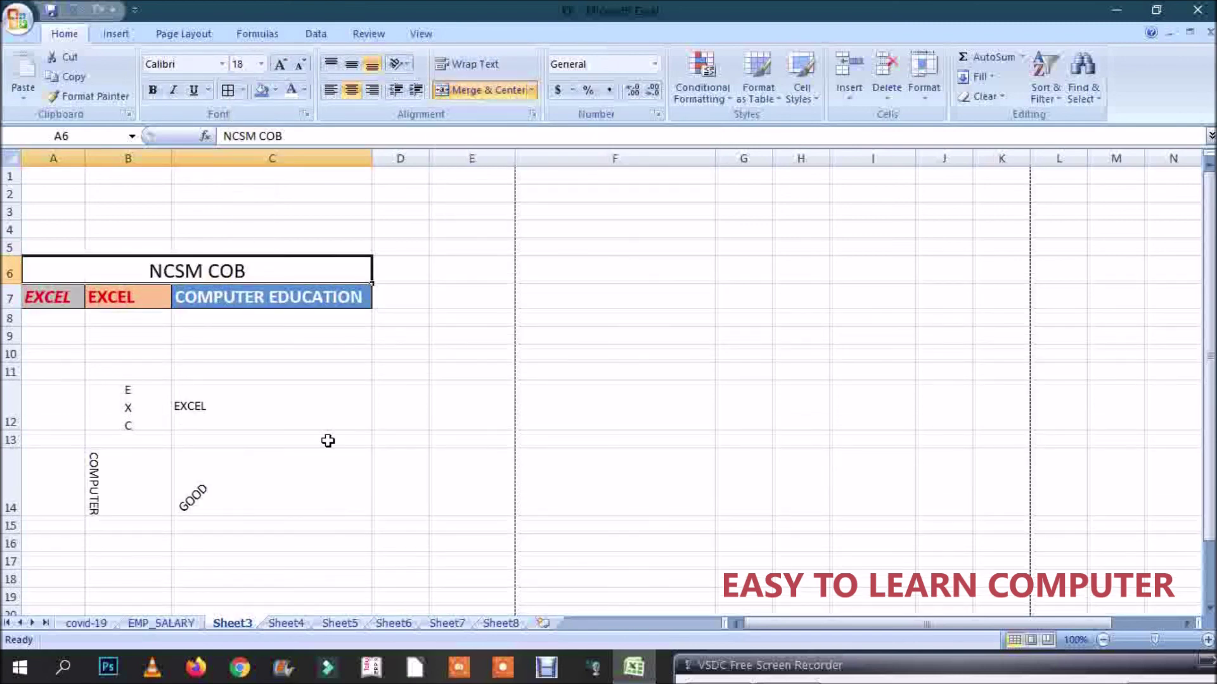
pyautogui.click(227, 91)
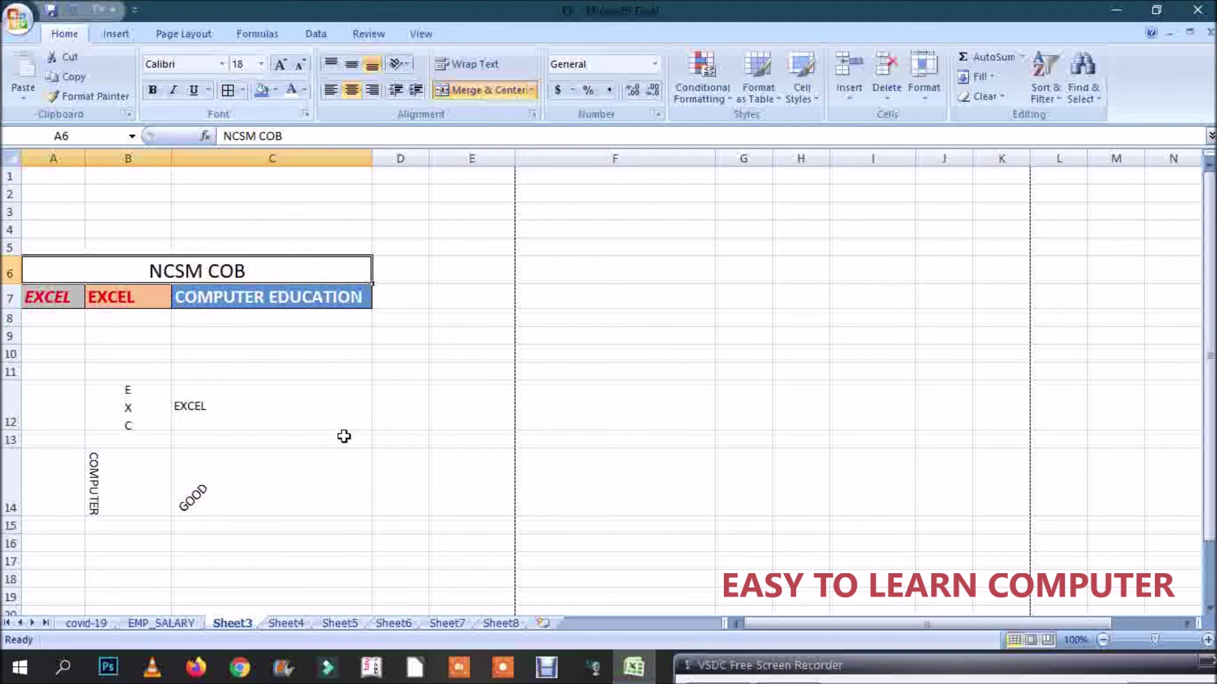
pyautogui.click(344, 437)
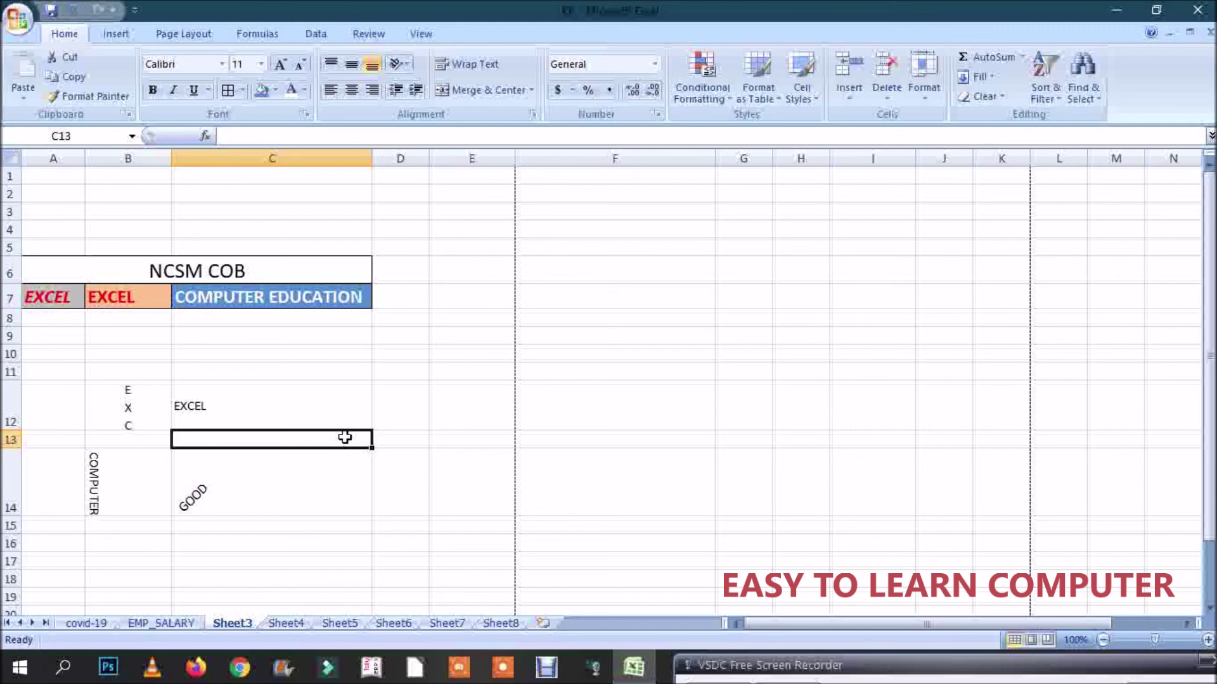
# Merge and center the range F6:I11 and fill it with a line of random letters wider than the cell.
pyautogui.moveTo(644, 267); pyautogui.dragTo(875, 381)
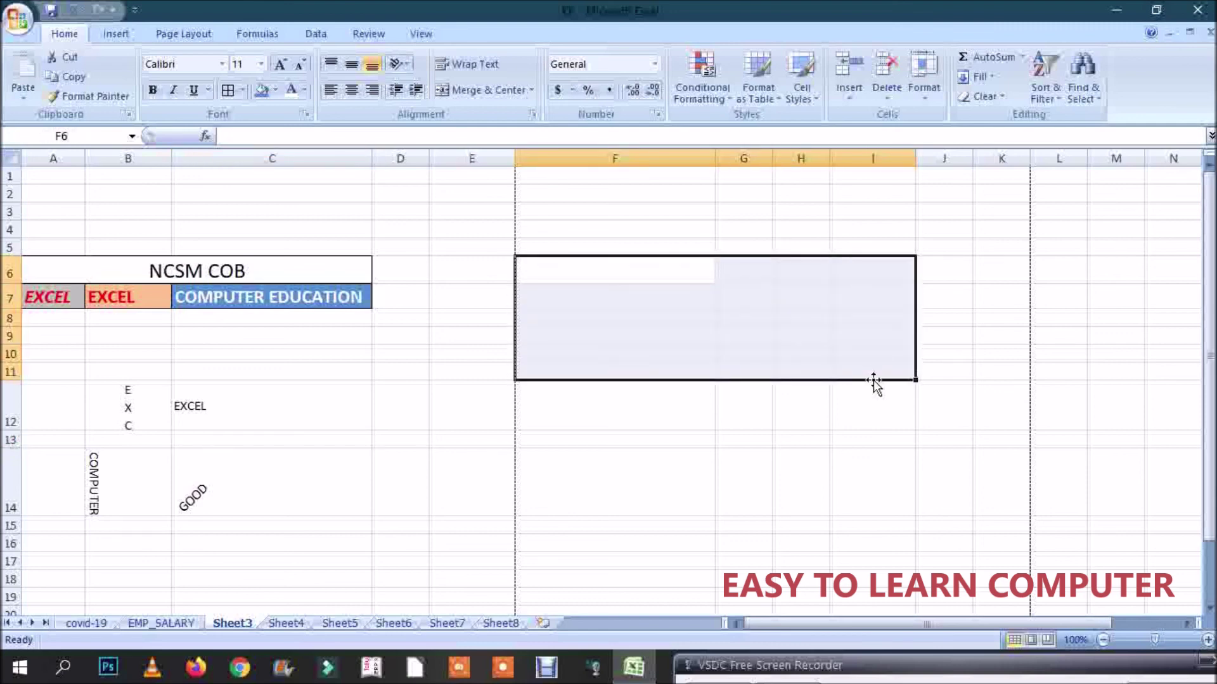
pyautogui.click(494, 90)
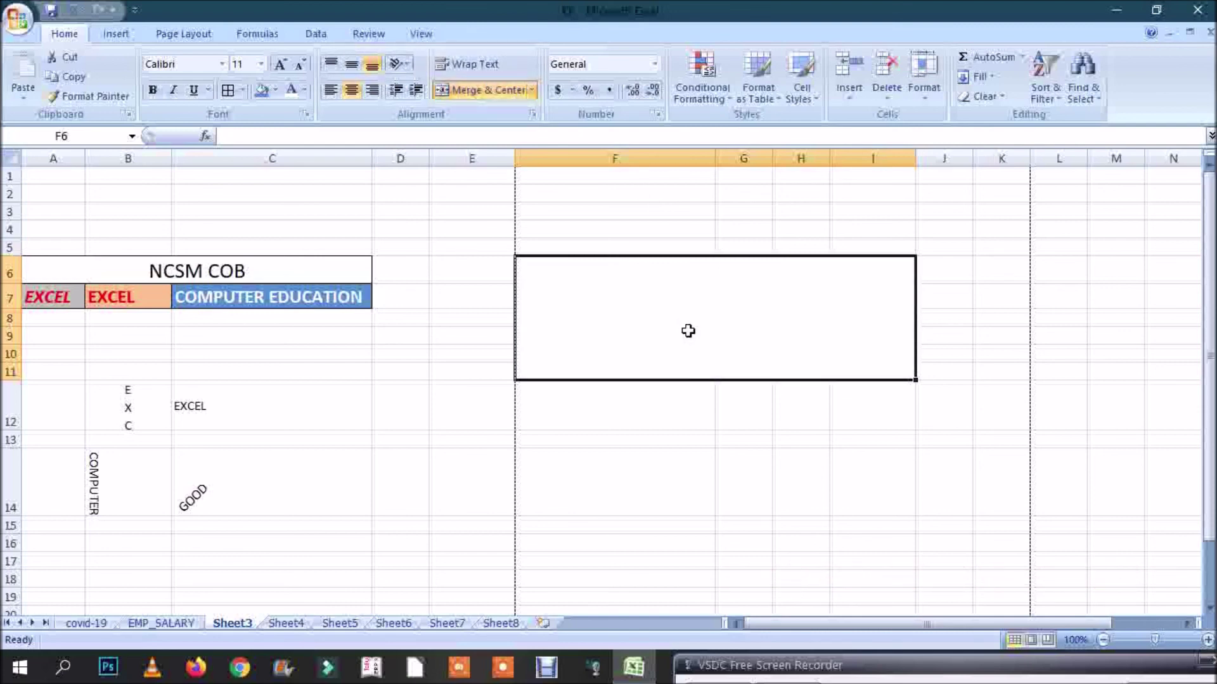
pyautogui.write('FKDJSAHKFJHDSAHFDSHKJF ')
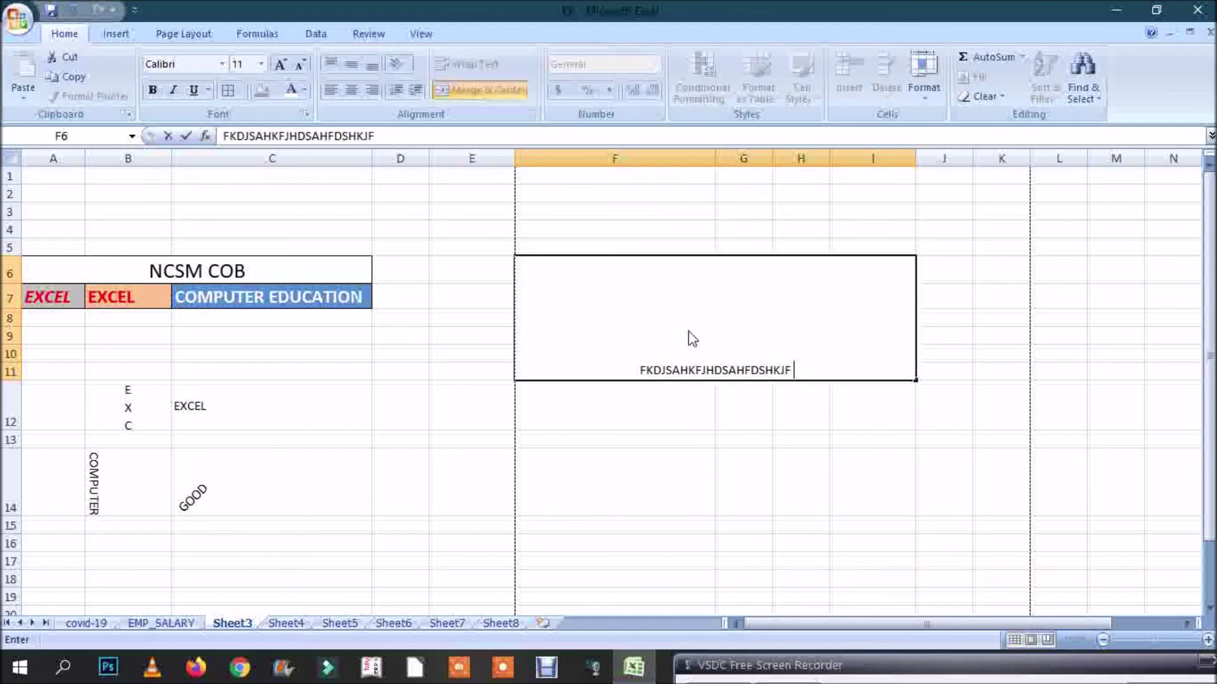
pyautogui.write('KJHFKJASDHKFKJDSAFH KJHFKAHSDKFH DSAFKJHDSK')
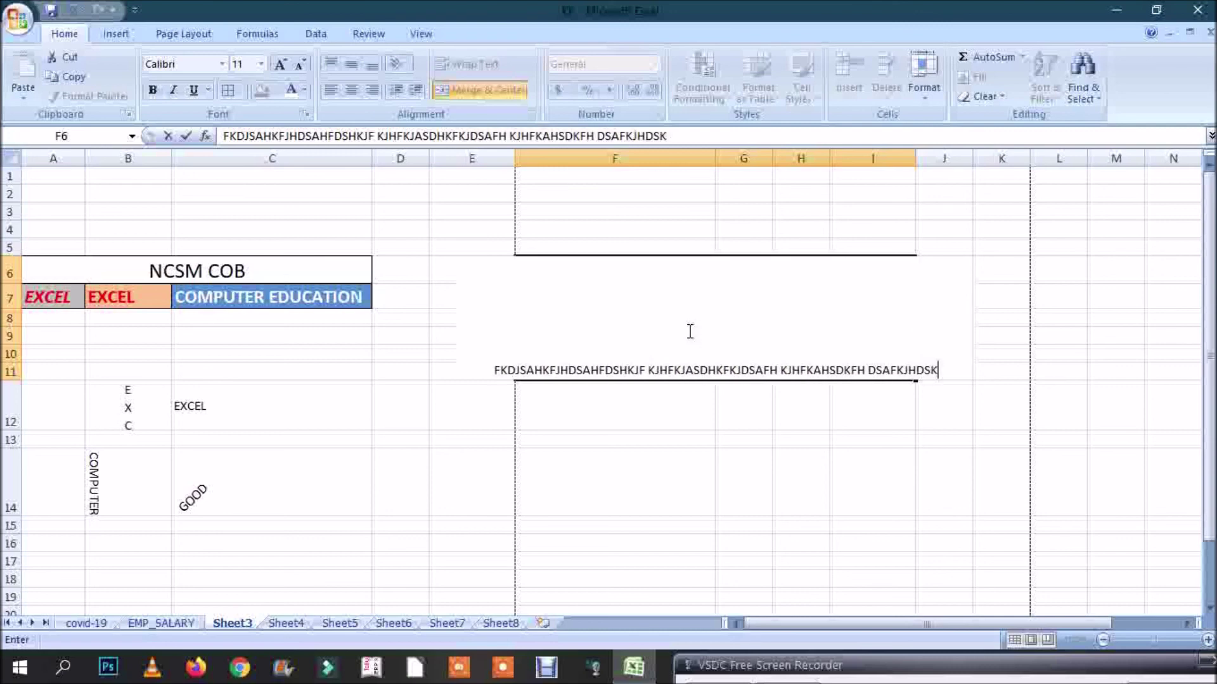
pyautogui.write('HFDSA JFHDSKAHF')
pyautogui.click(672, 427)
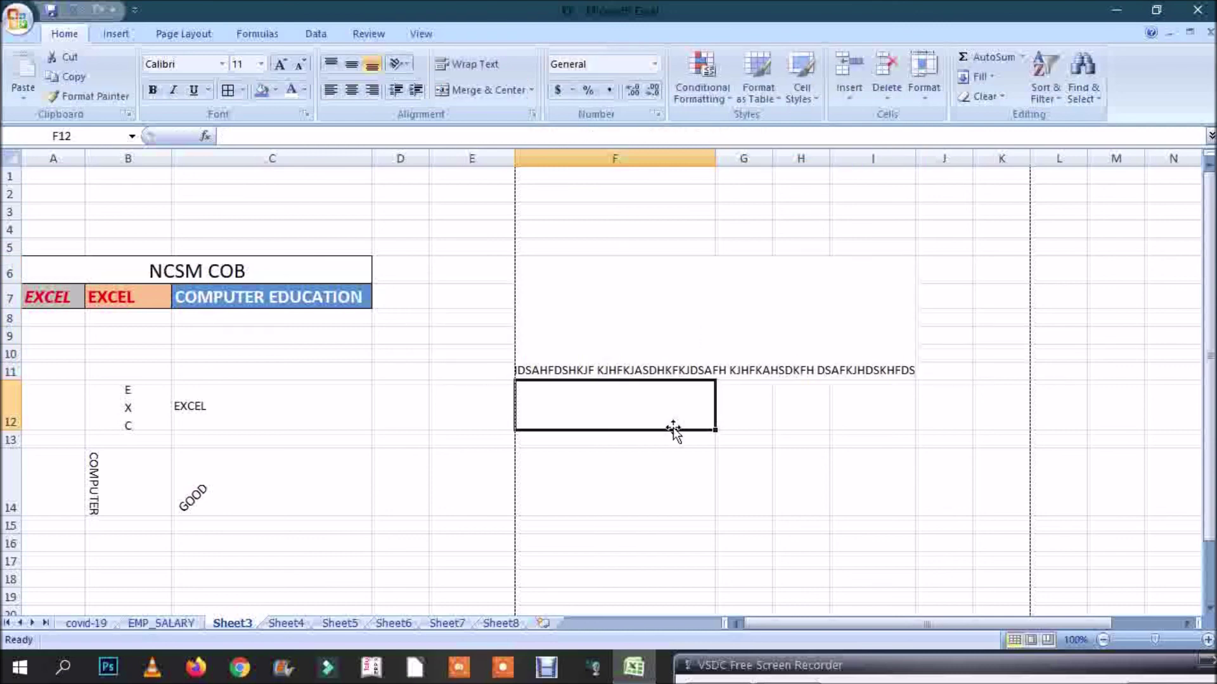
# Turn on Wrap Text for the long text in merged cell F6.
pyautogui.click(689, 316)
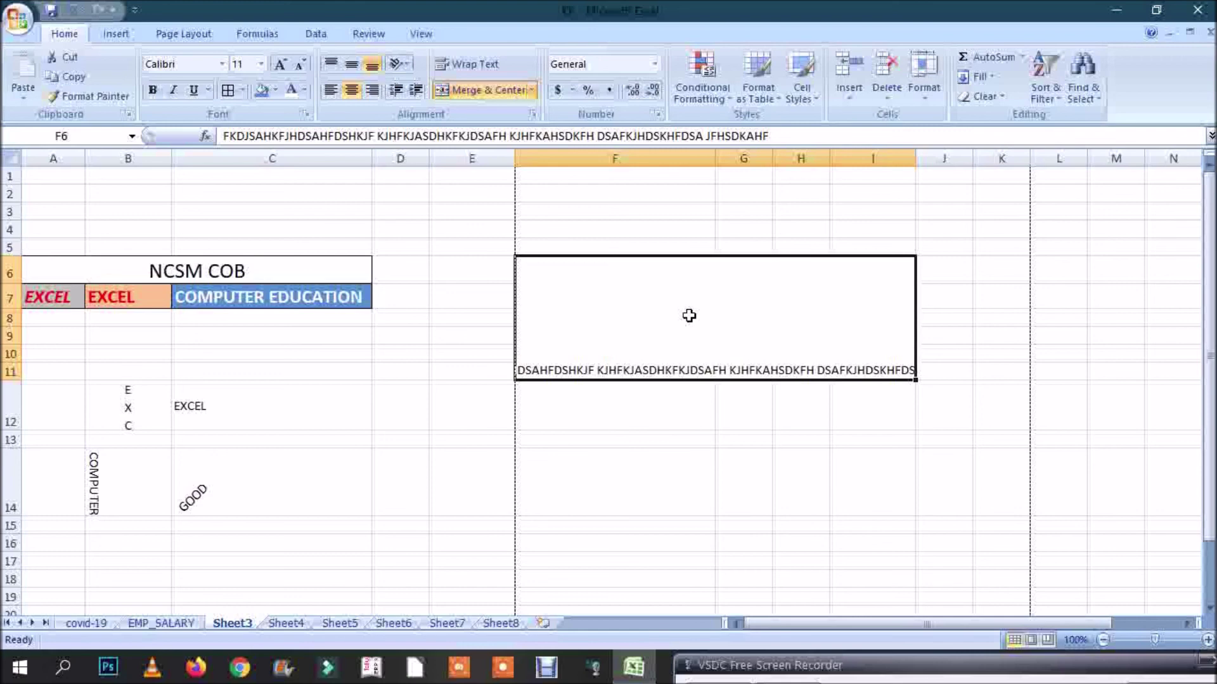
pyautogui.click(487, 63)
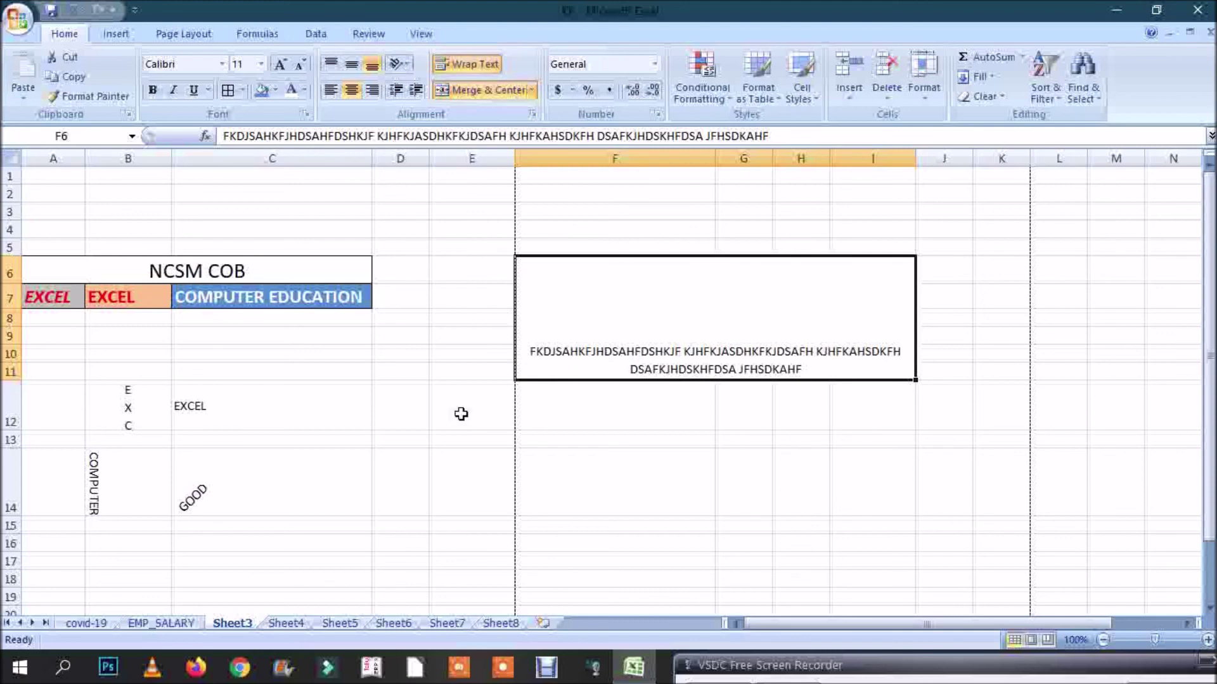
# Enter NAME AND ADDRESS OF EMPLOYEE in cell C17.
pyautogui.click(291, 561)
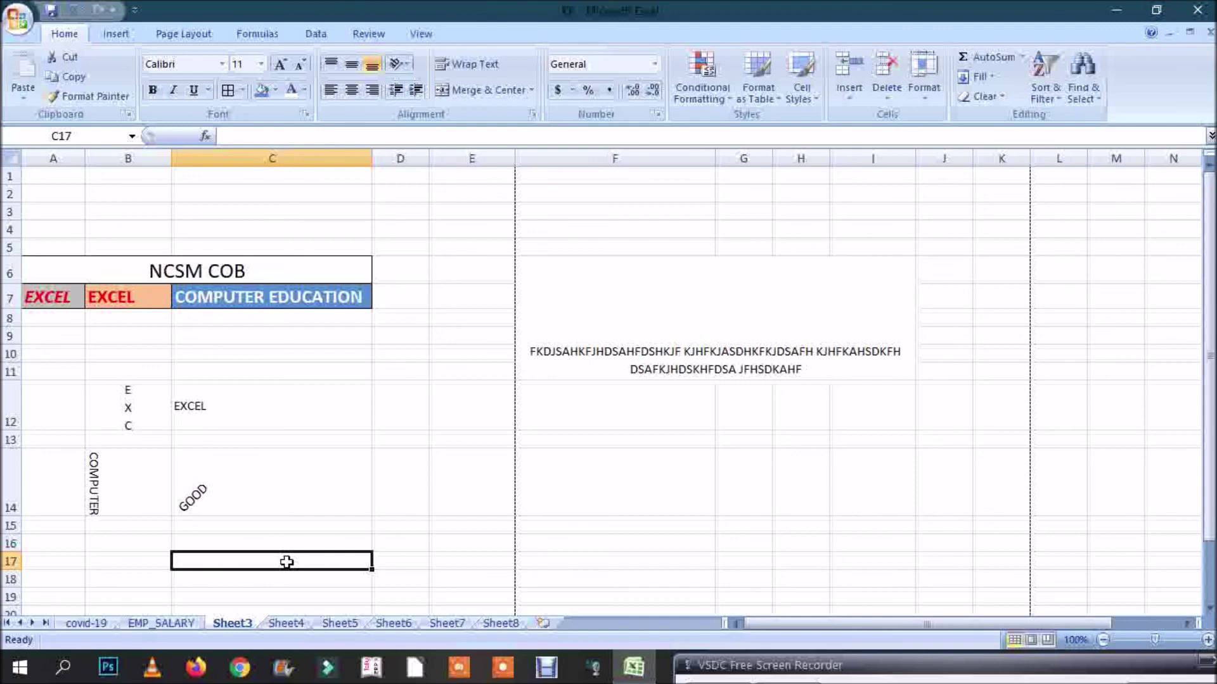
pyautogui.write('NAME AND ADD')
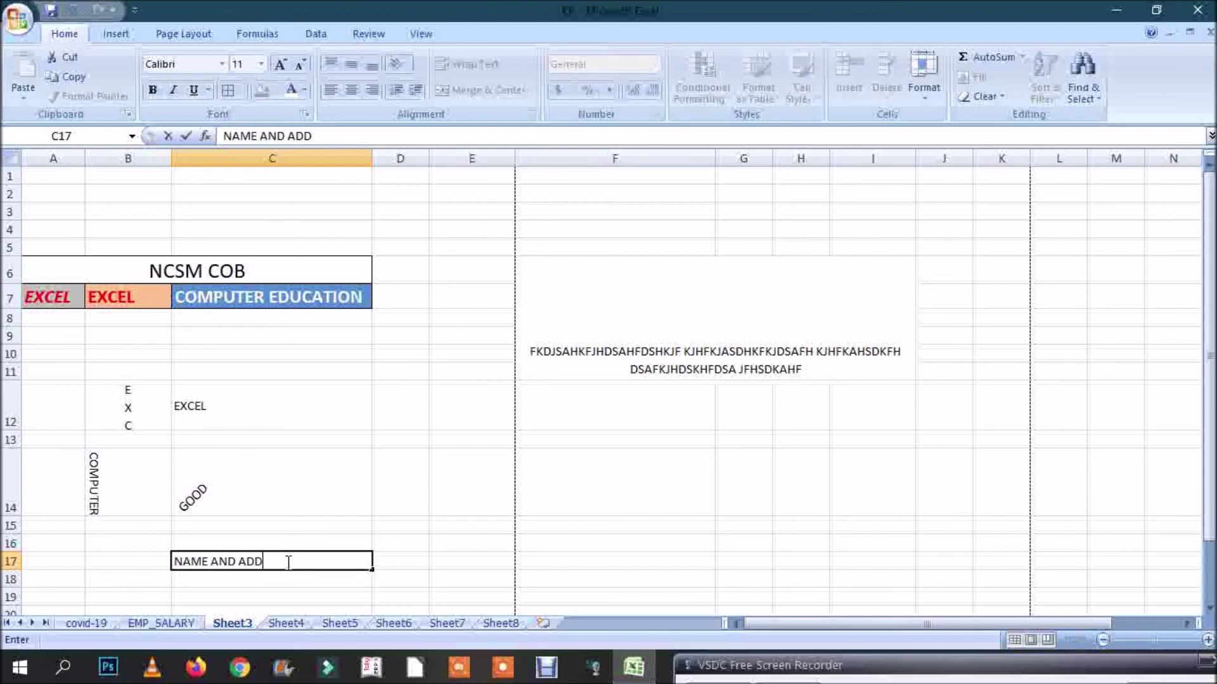
pyautogui.write('RESS OF EMP')
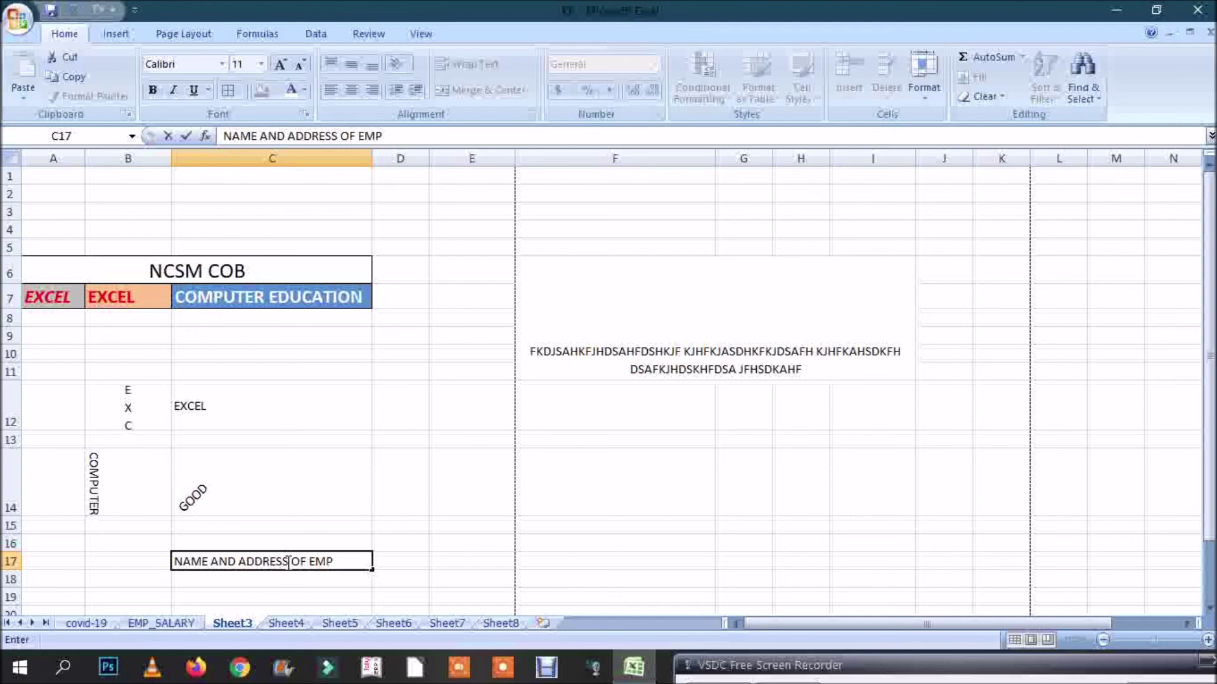
pyautogui.write('LOYEE')
pyautogui.click(373, 154)
pyautogui.moveTo(373, 154); pyautogui.dragTo(343, 156)
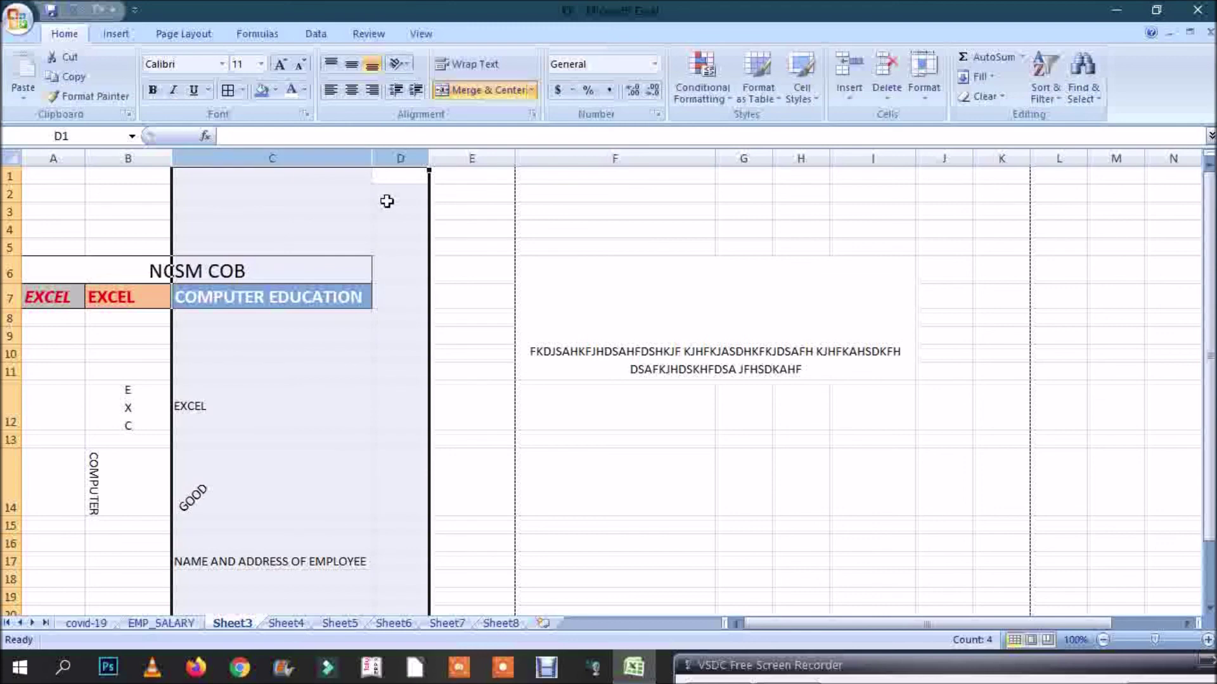
pyautogui.click(462, 249)
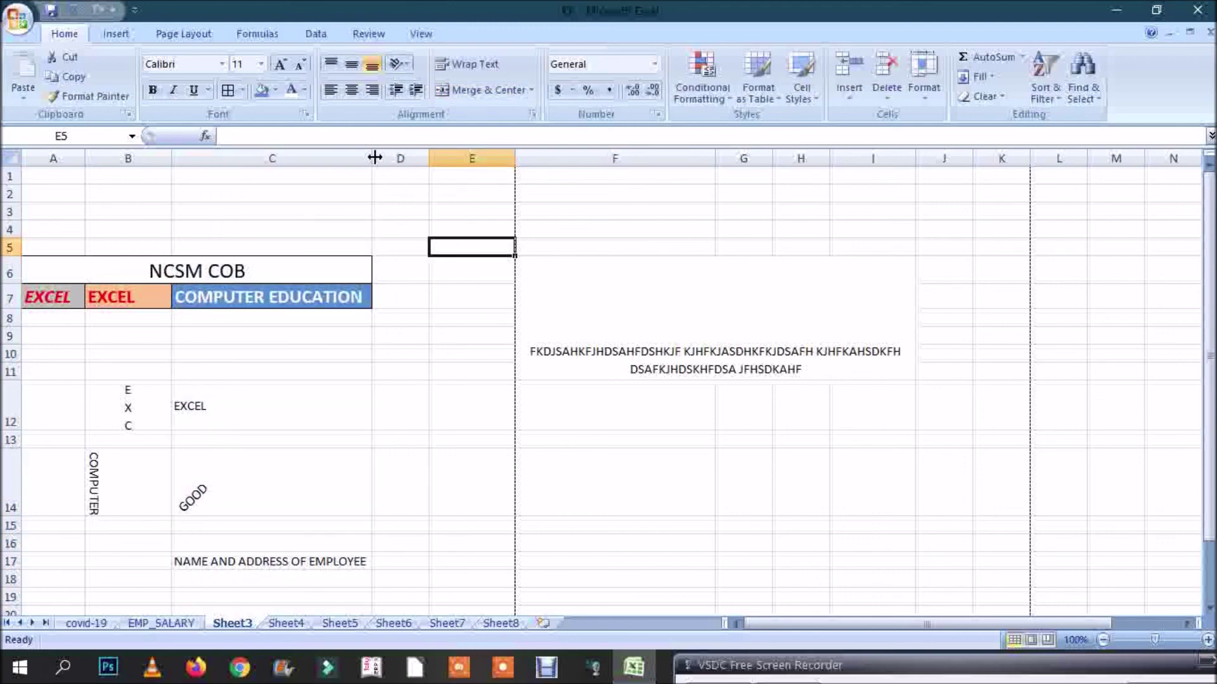
# Narrow column C until the NAME AND ADDRESS OF EMPLOYEE text in C17 extends past the column's edge.
pyautogui.moveTo(375, 157); pyautogui.dragTo(306, 166)
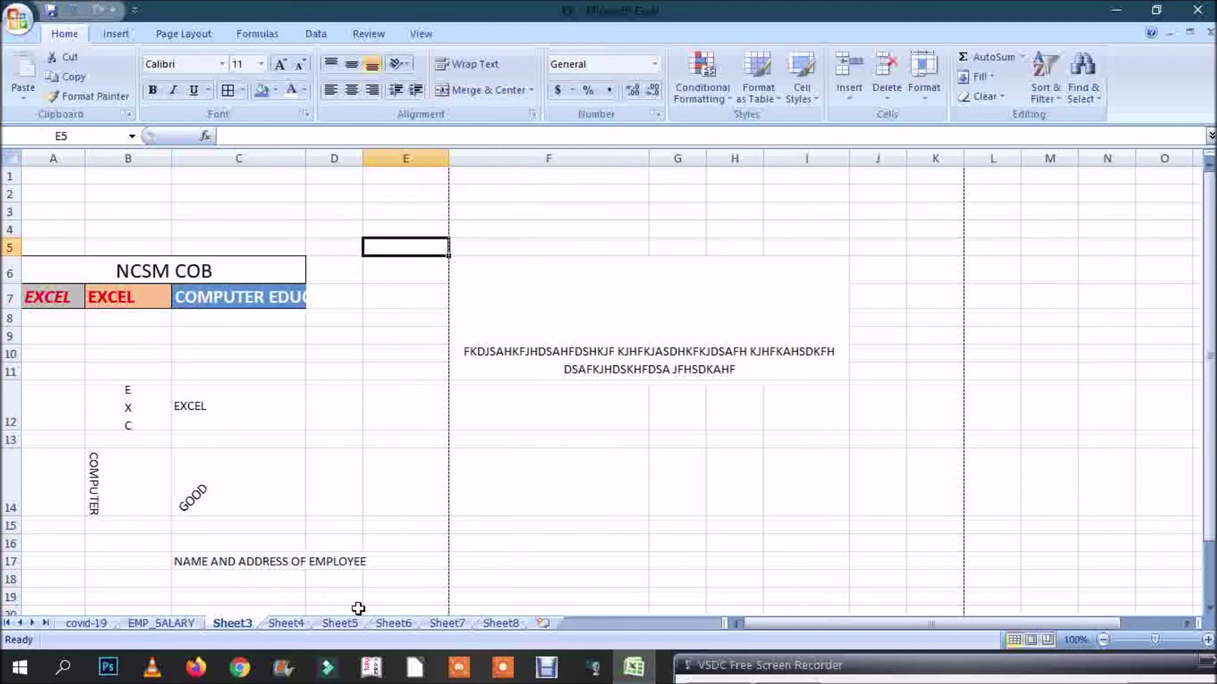
pyautogui.click(217, 583)
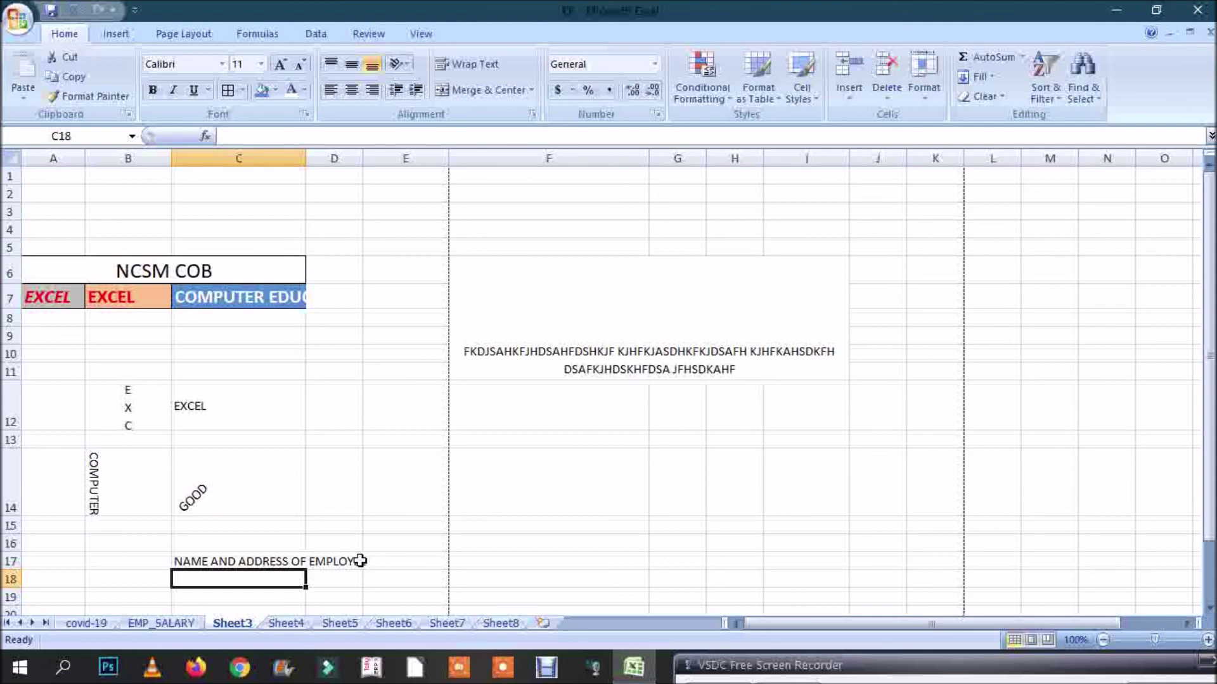
# Wrap the text in cell C17 and center it horizontally, with a border around the cell.
pyautogui.click(244, 562)
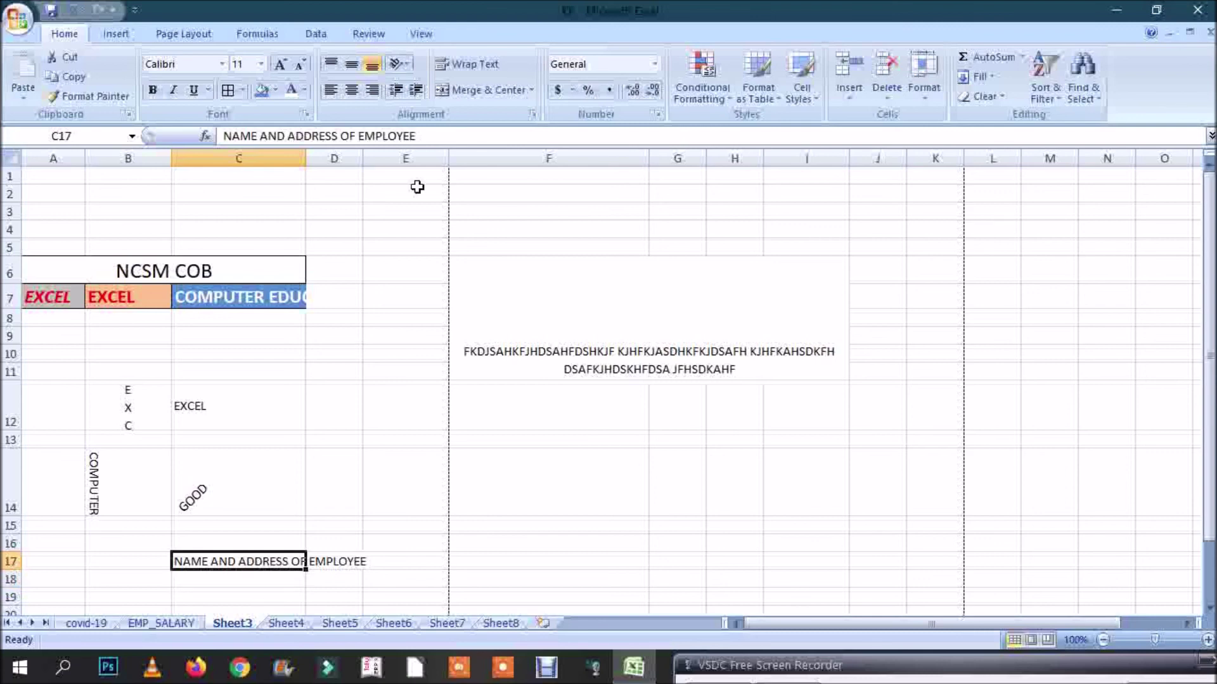
pyautogui.click(466, 66)
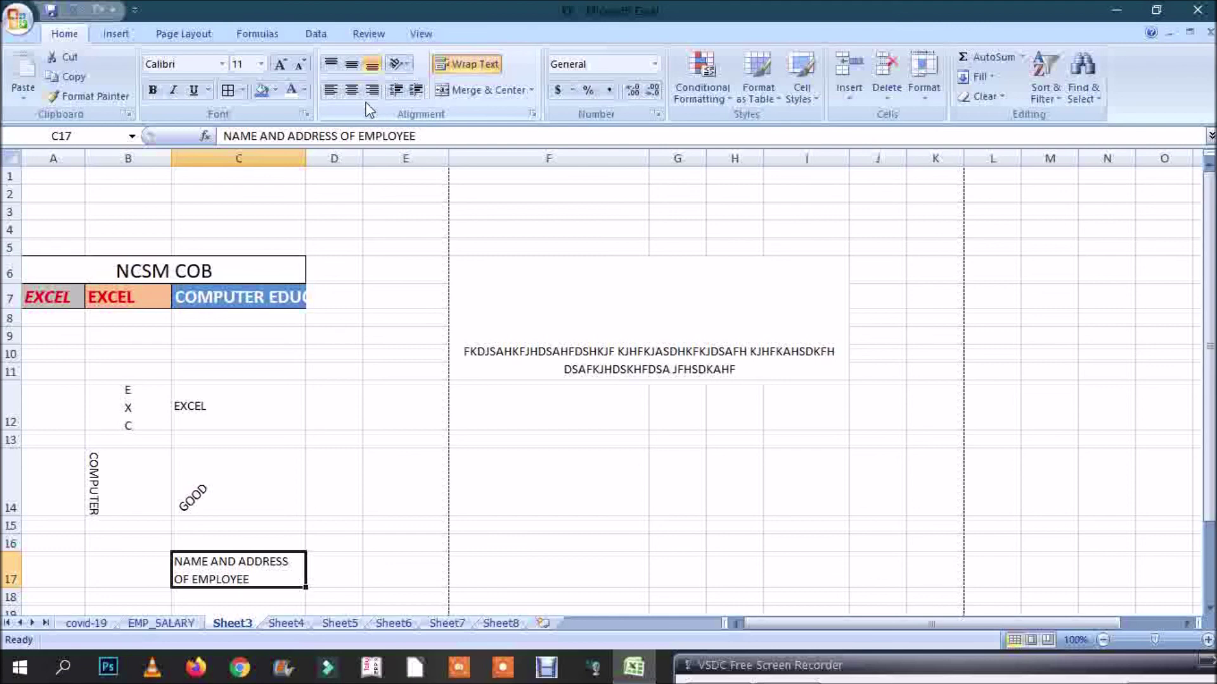
pyautogui.click(351, 90)
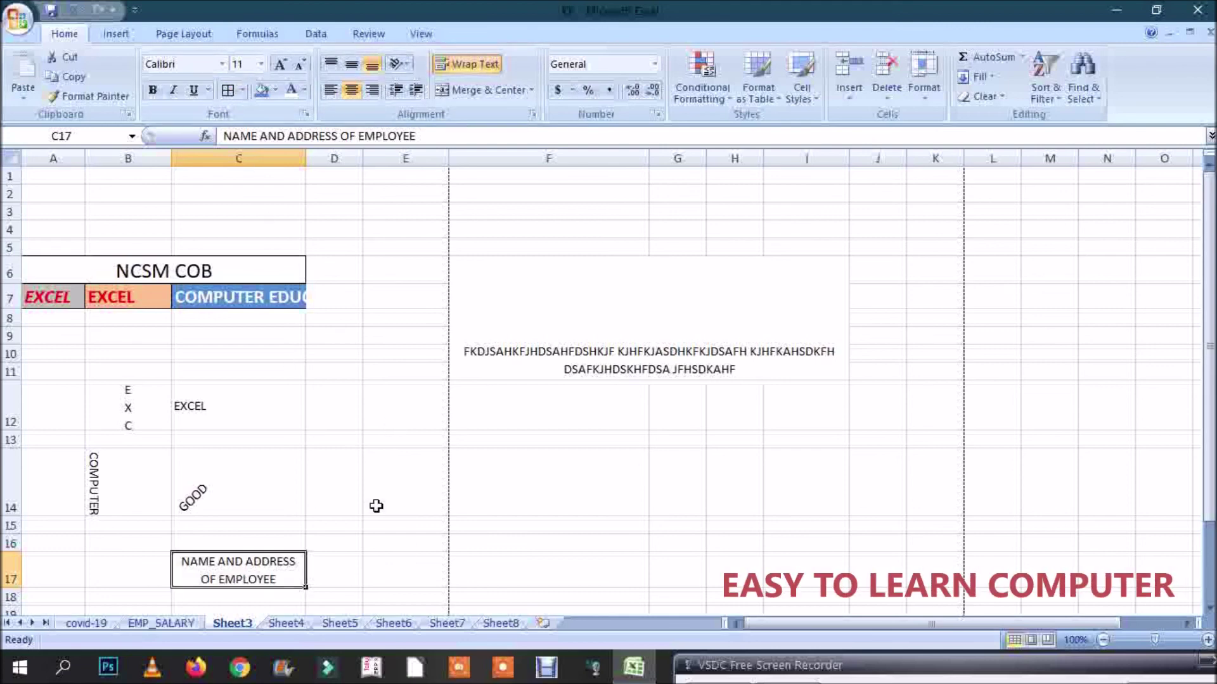
pyautogui.moveTo(584, 542); pyautogui.dragTo(583, 530)
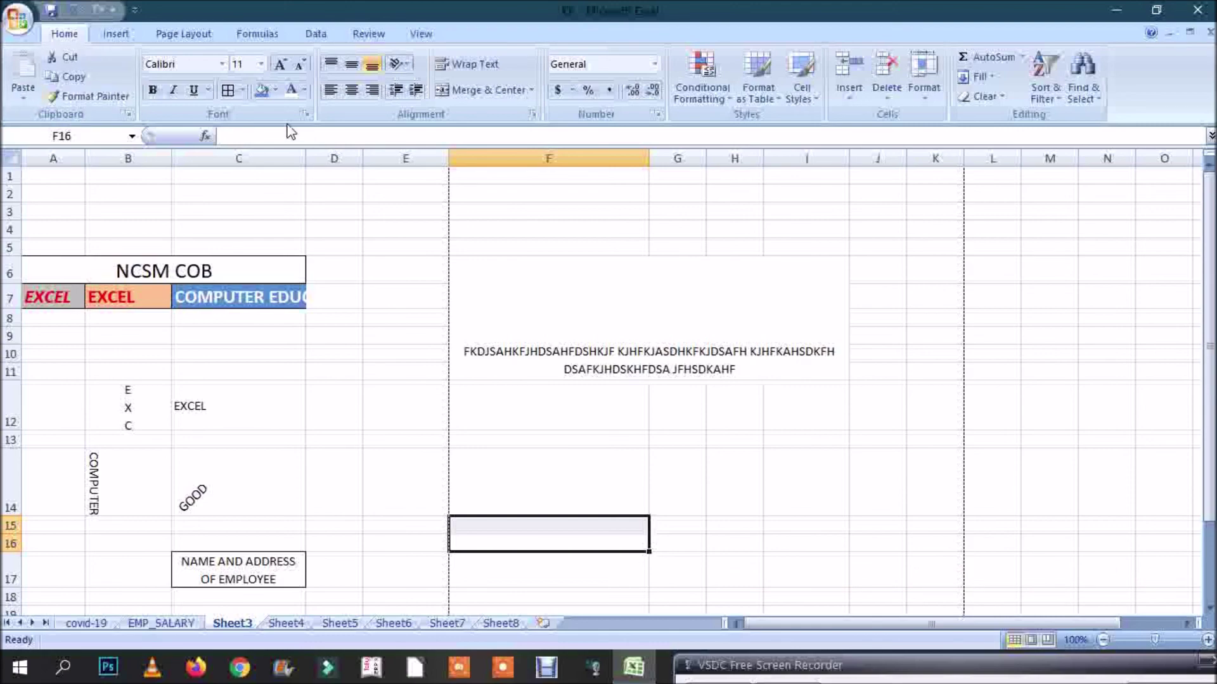
pyautogui.click(834, 665)
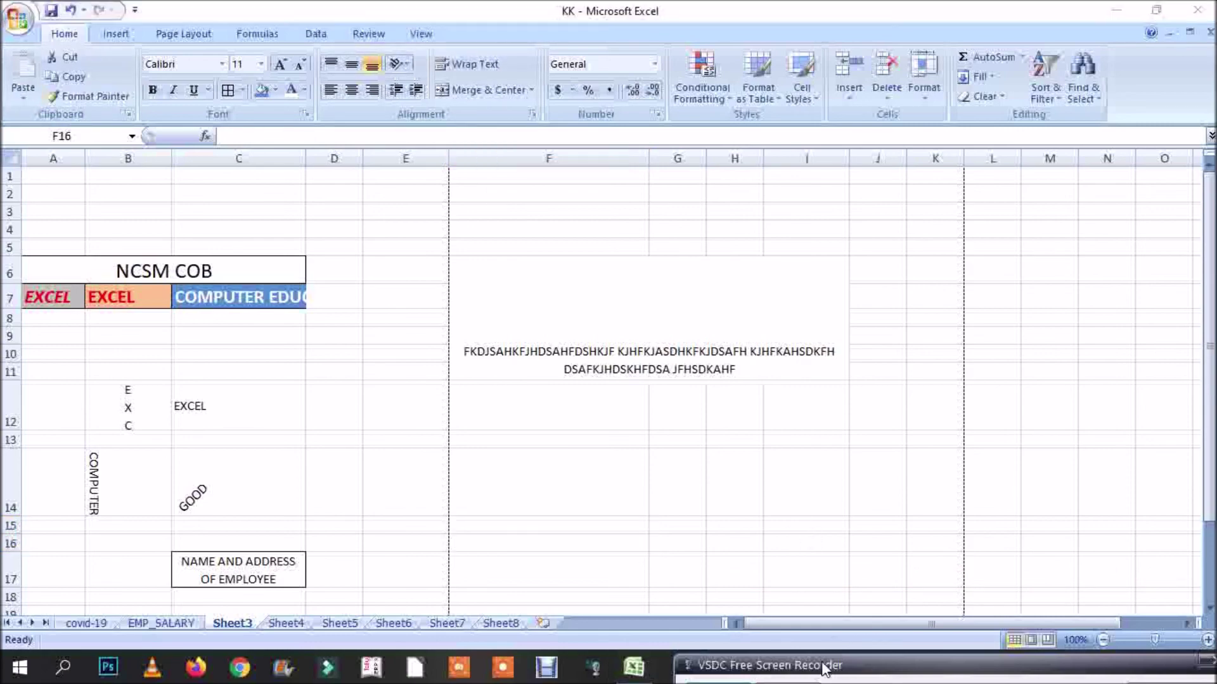